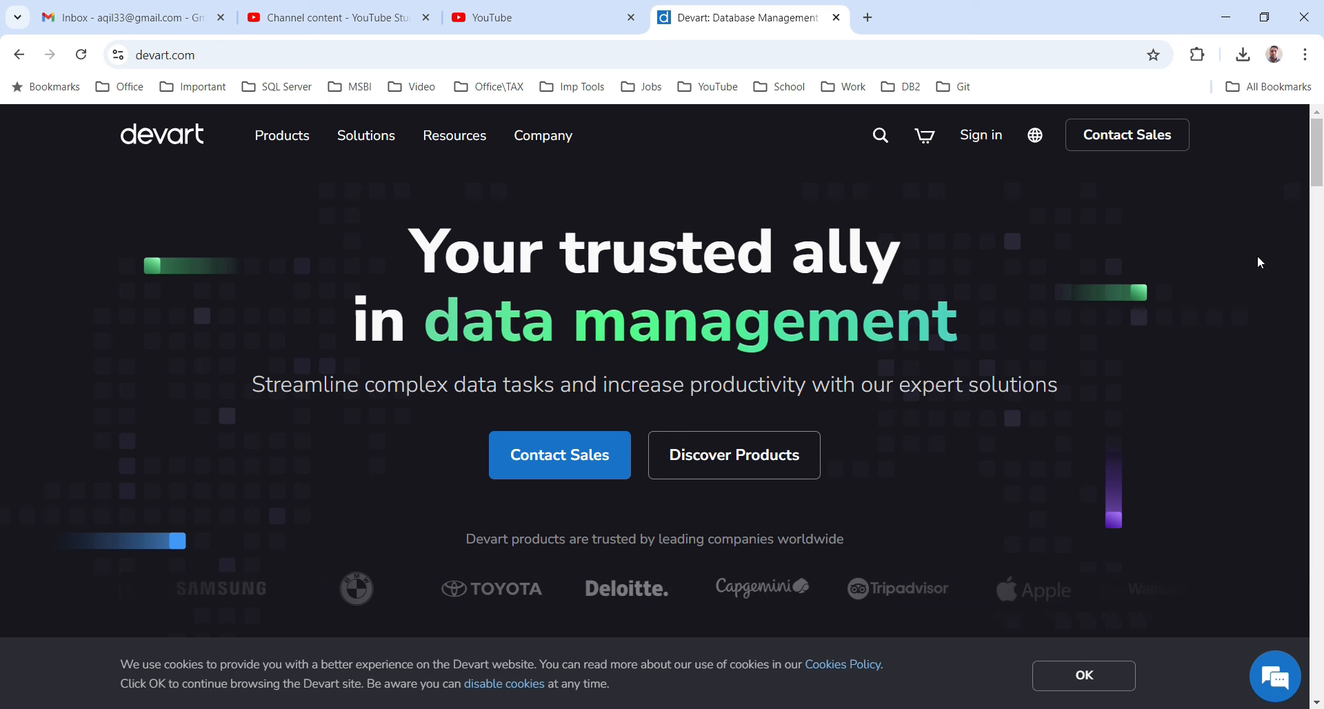
- Run a web search for "zoho crm login" in a new browser tab and open the Zoho CRM sign-in result
click(868, 17)
text(zo)
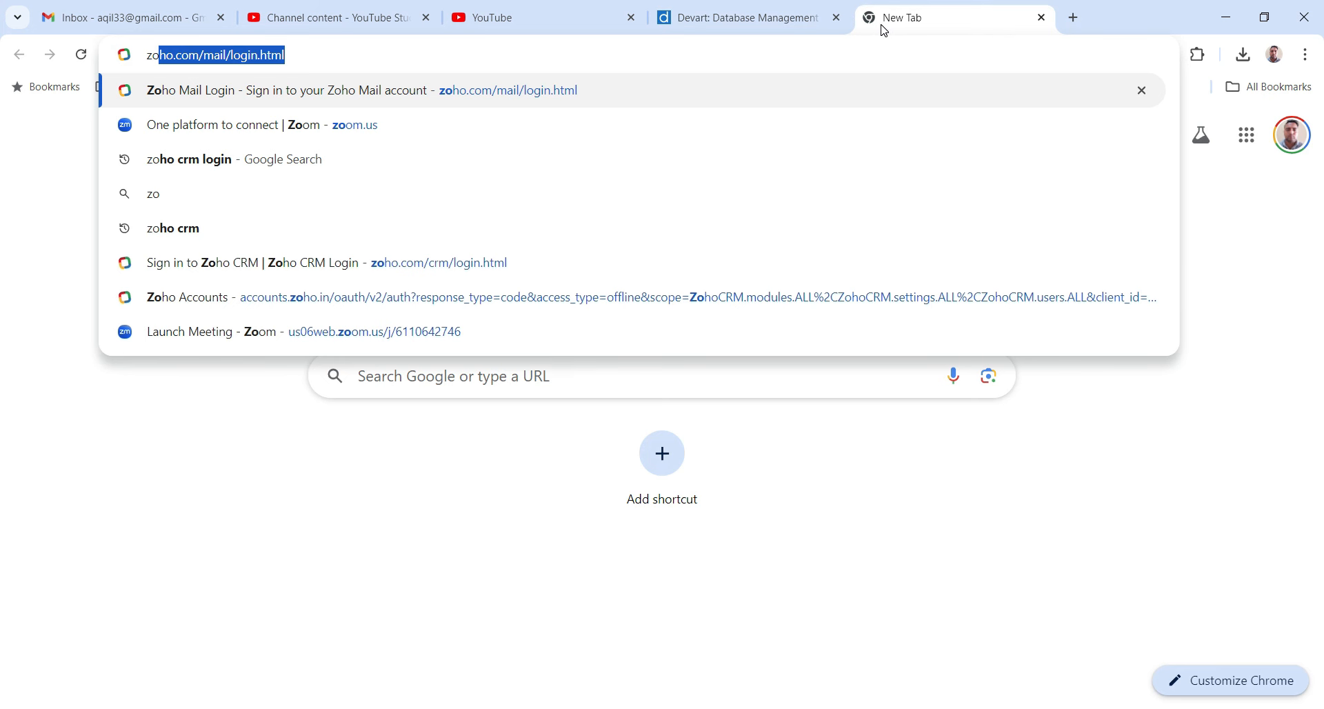
key(Down)
key(Down)
key(Return)
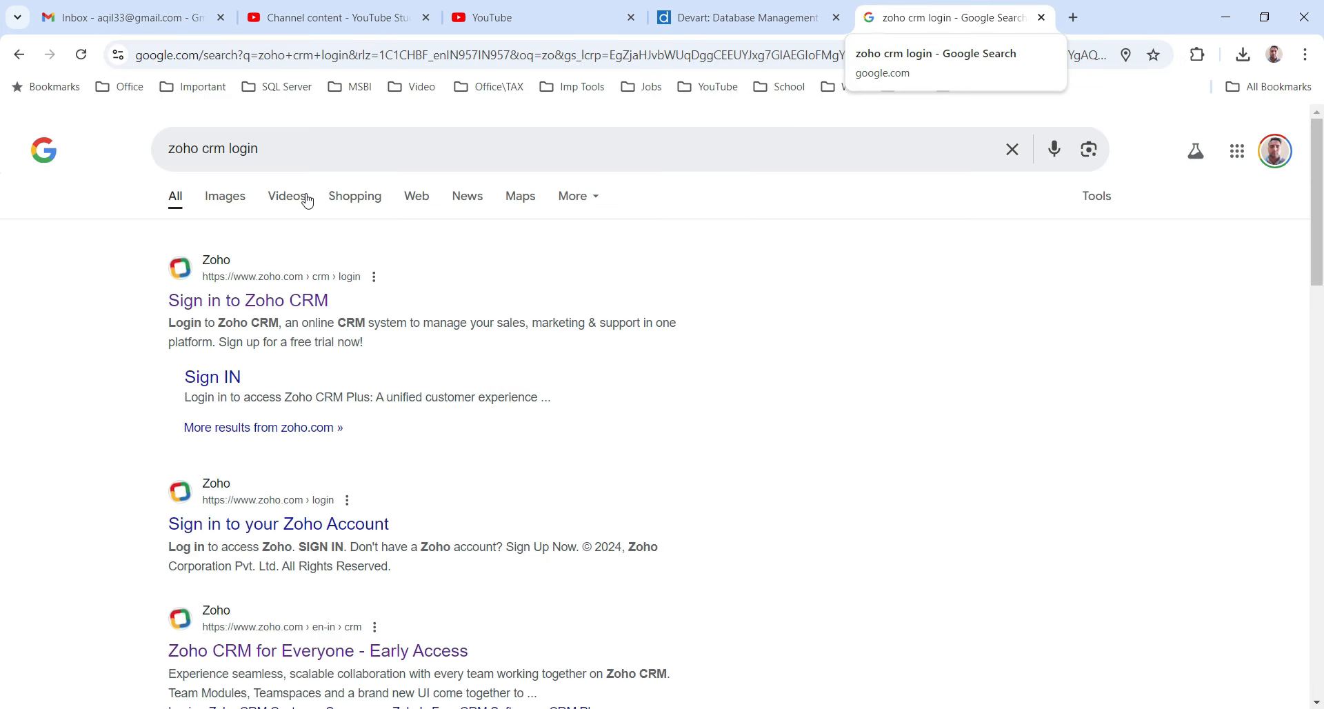
click(285, 305)
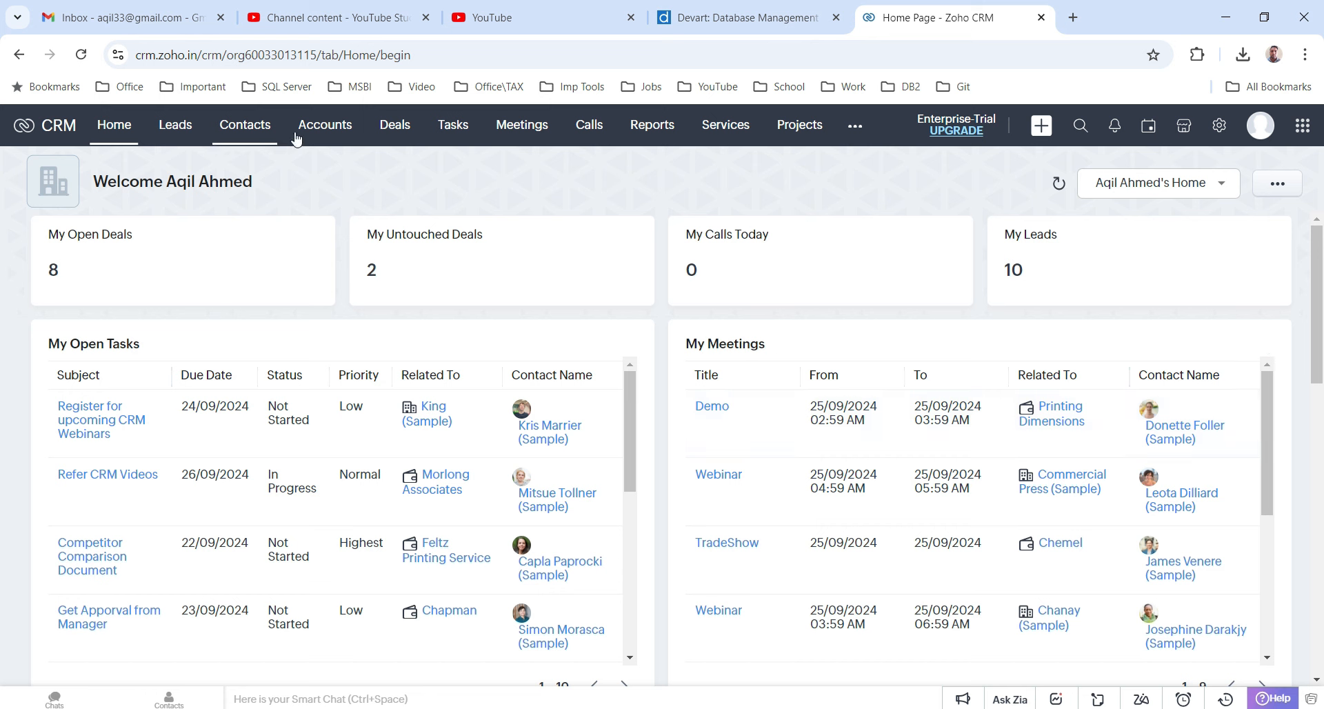
- Open the Accounts list in the CRM, dismiss the notification request and examine the account records
click(326, 131)
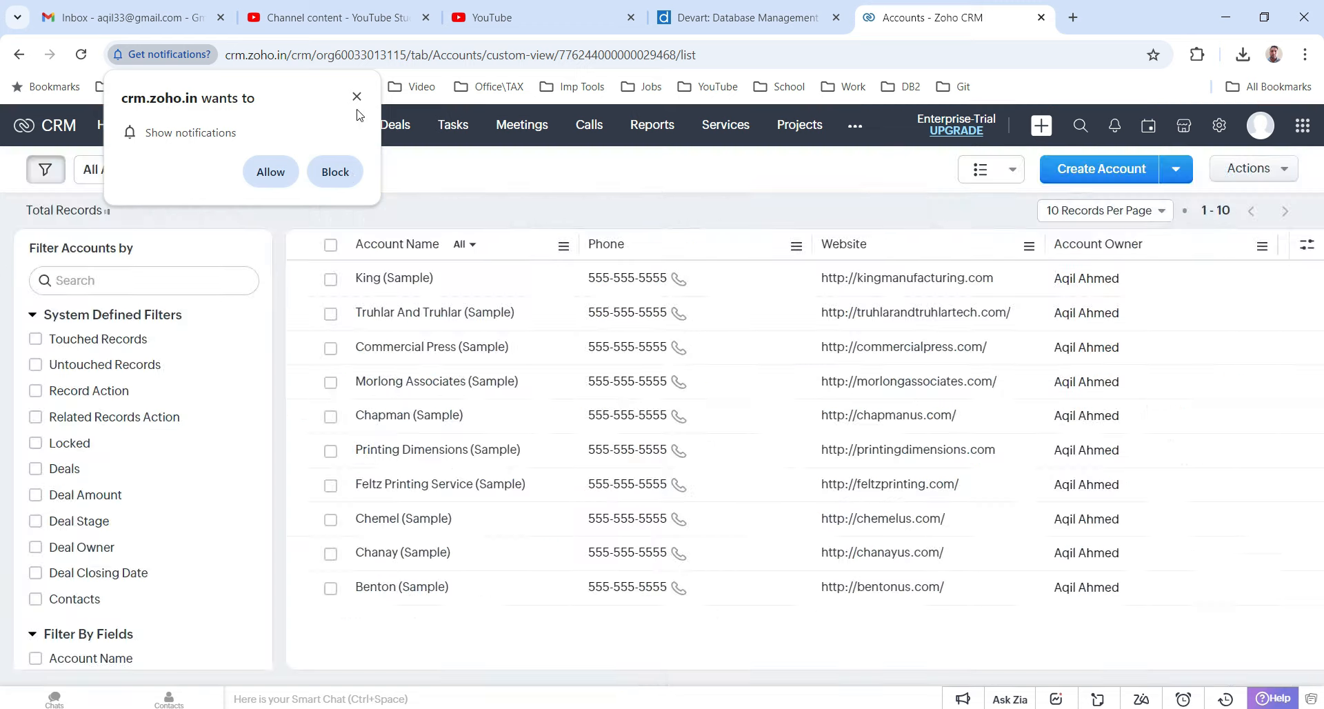
click(357, 97)
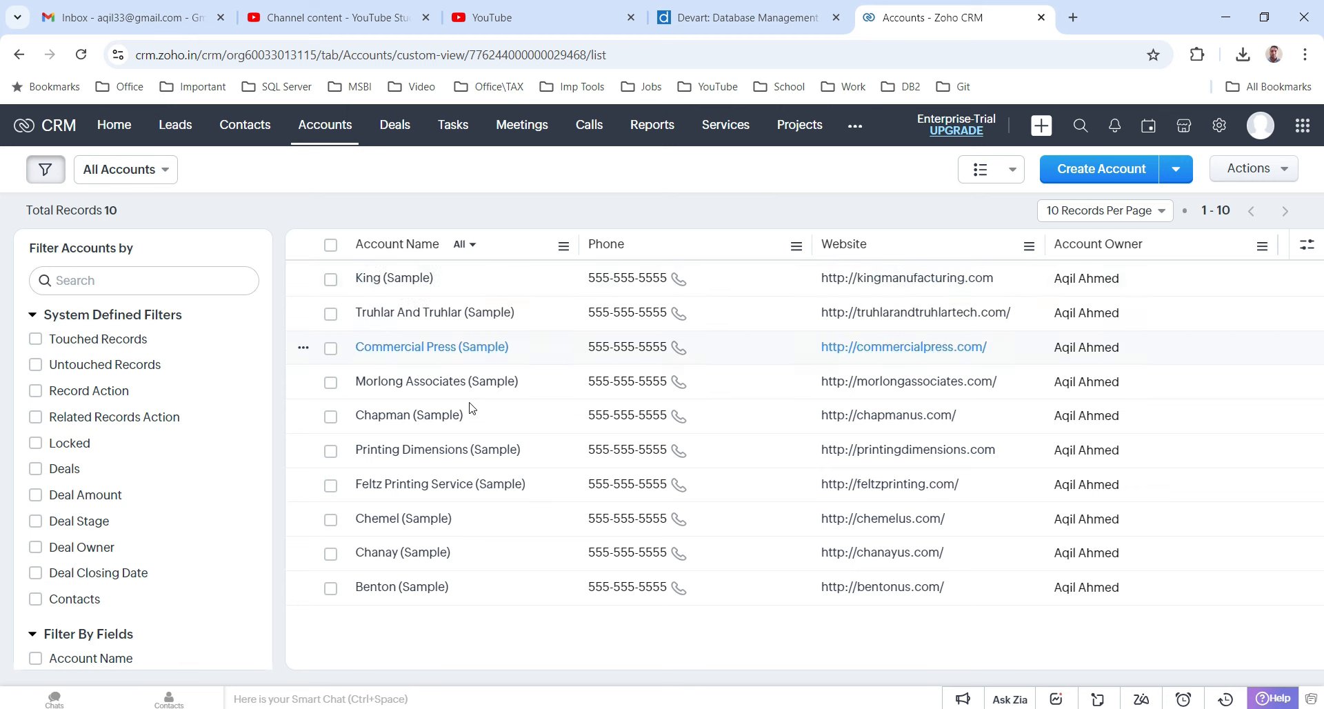
mouse_move(1069, 458)
- Look through the Calls, Leads and Contacts record lists, including the Lead Owner column
click(596, 133)
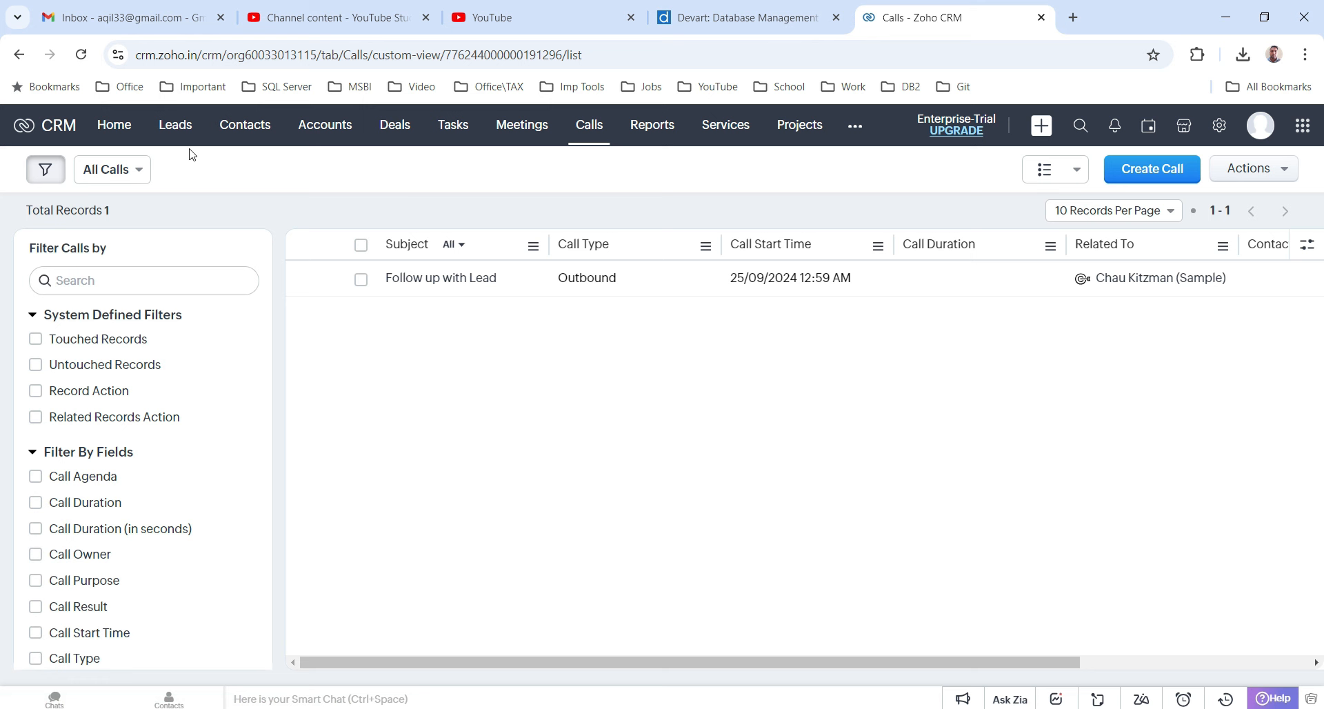
click(176, 125)
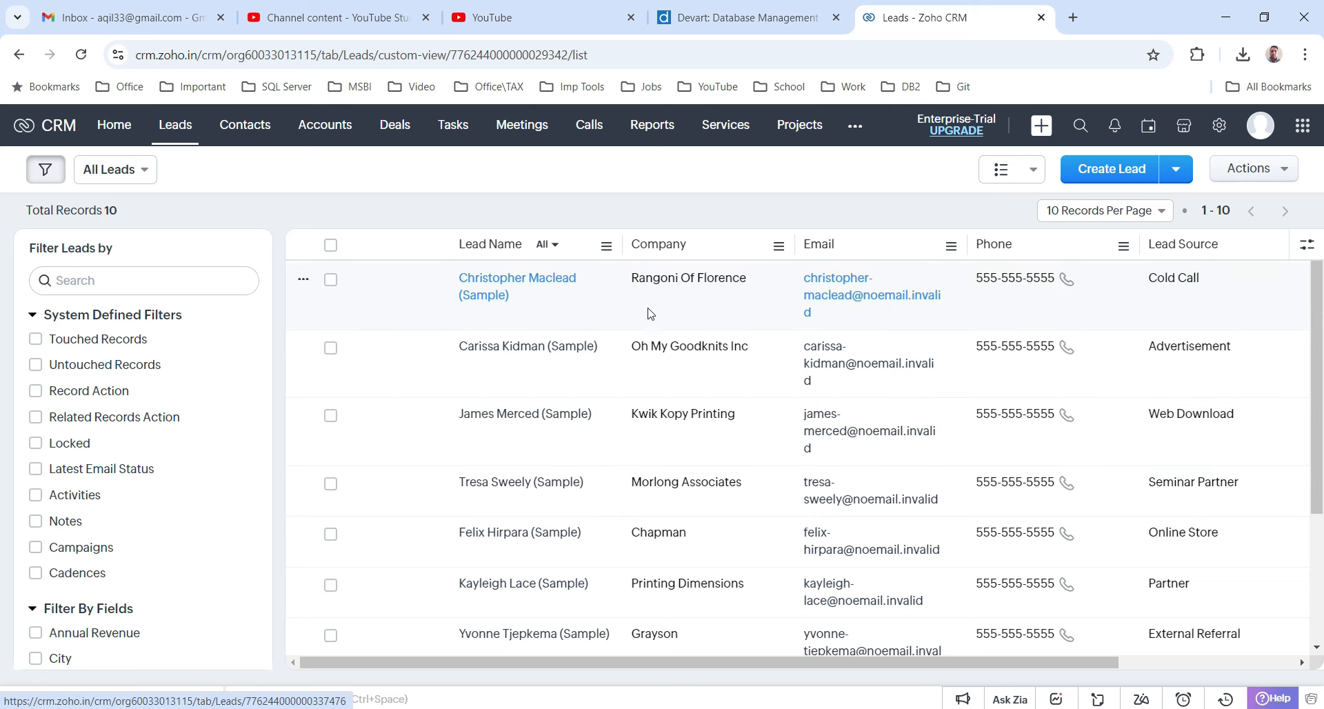
drag(1021, 670, 1172, 671)
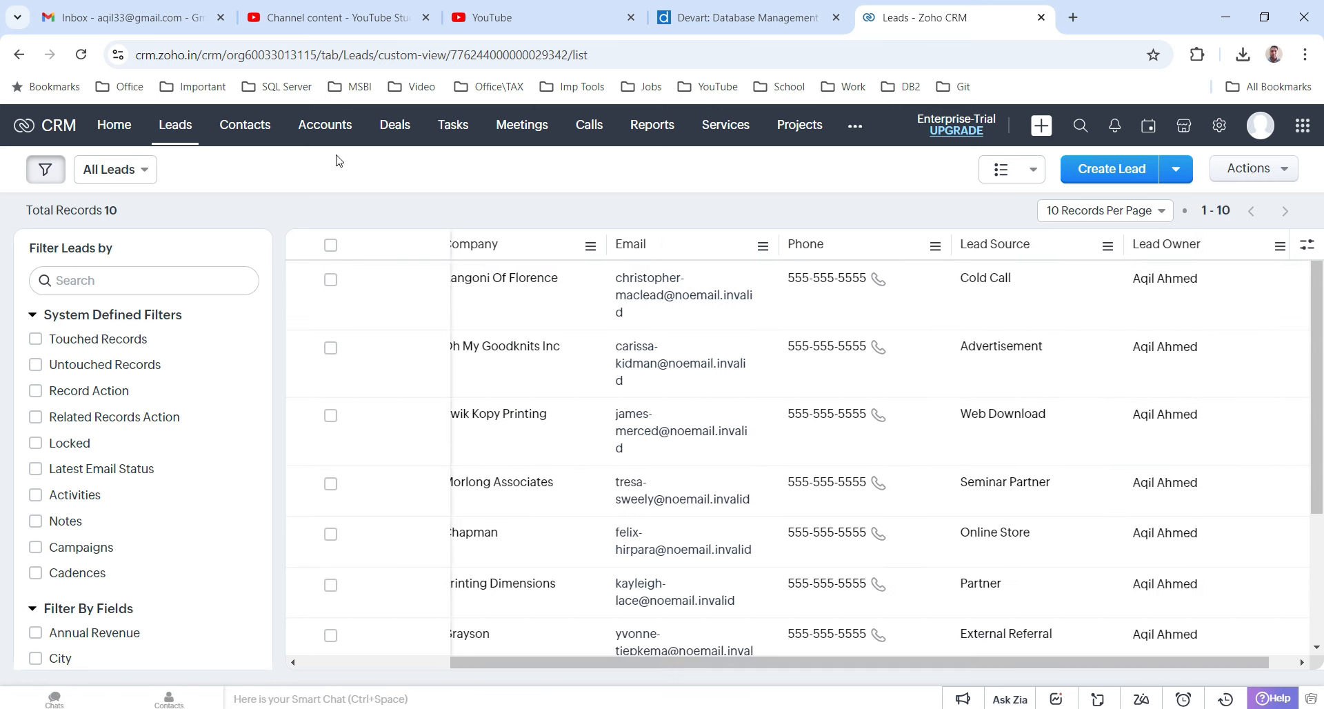
click(237, 133)
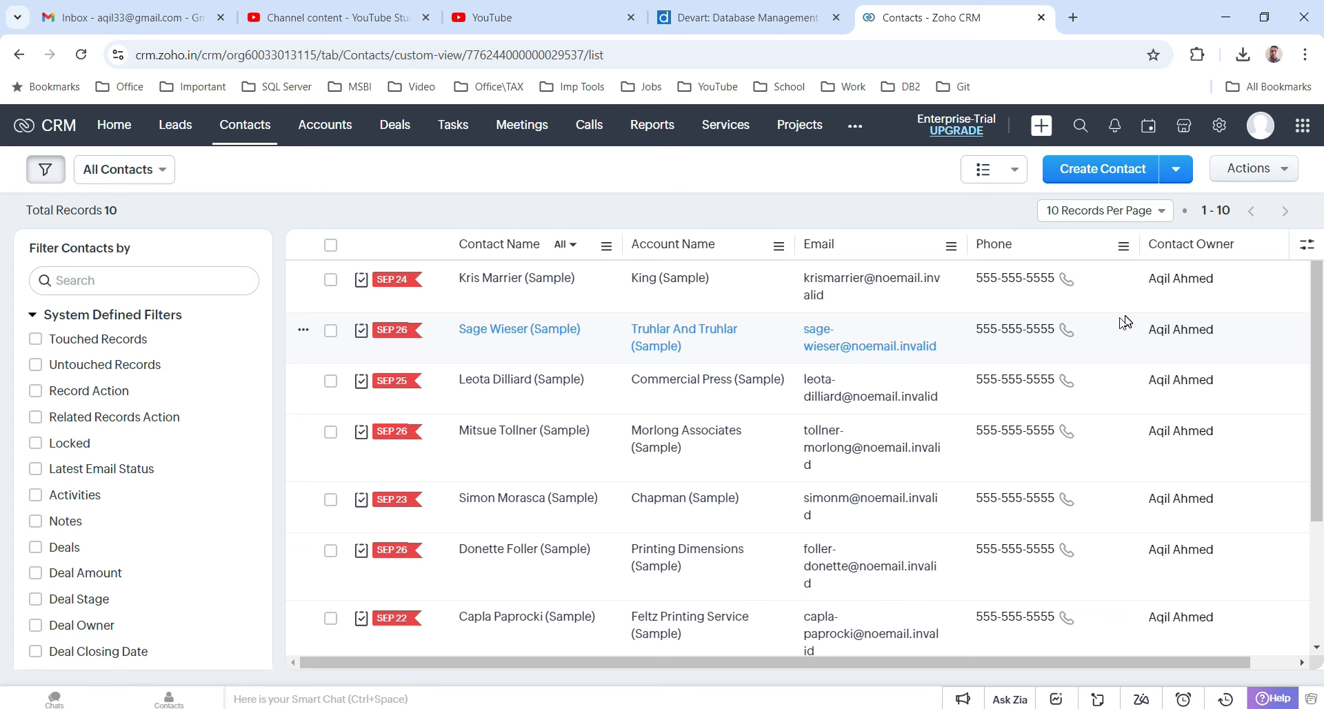
- Switch to pgAdmin and expand the PostgreSQL 17 server down to the tables in the public schema of the postgres database
click(871, 708)
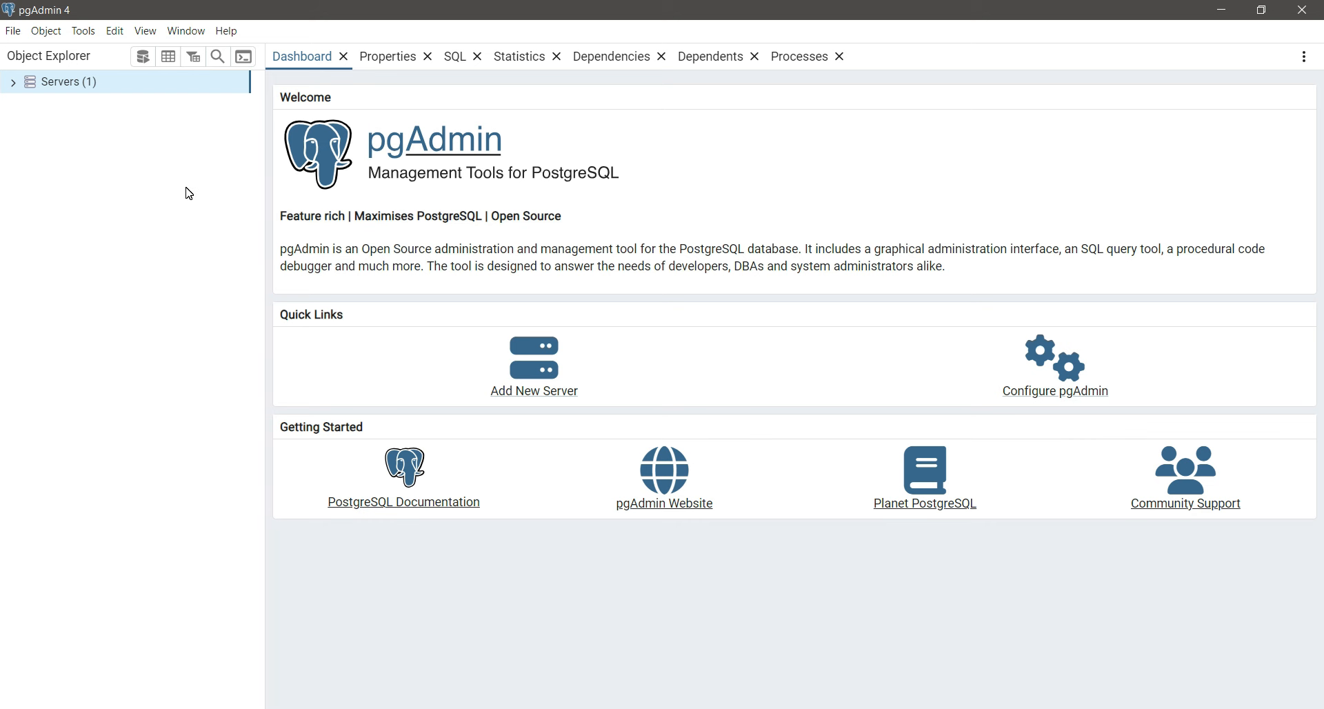
click(13, 83)
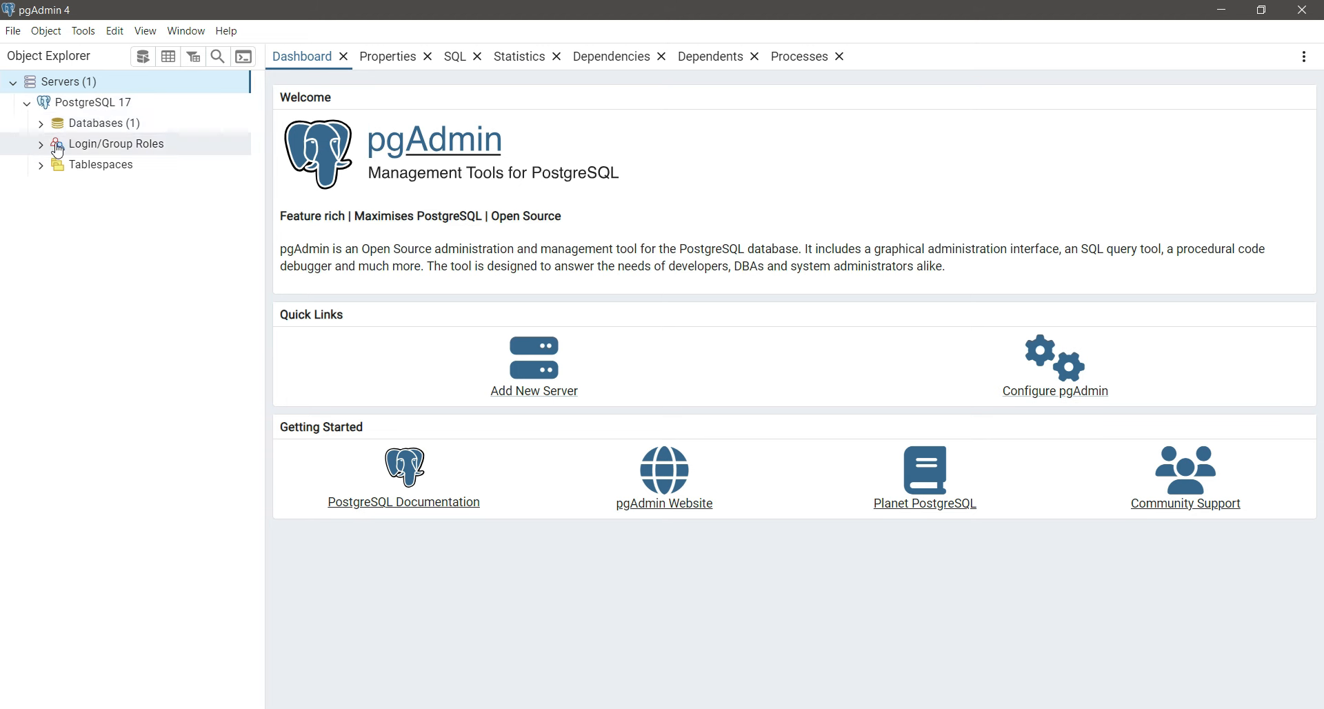
click(41, 125)
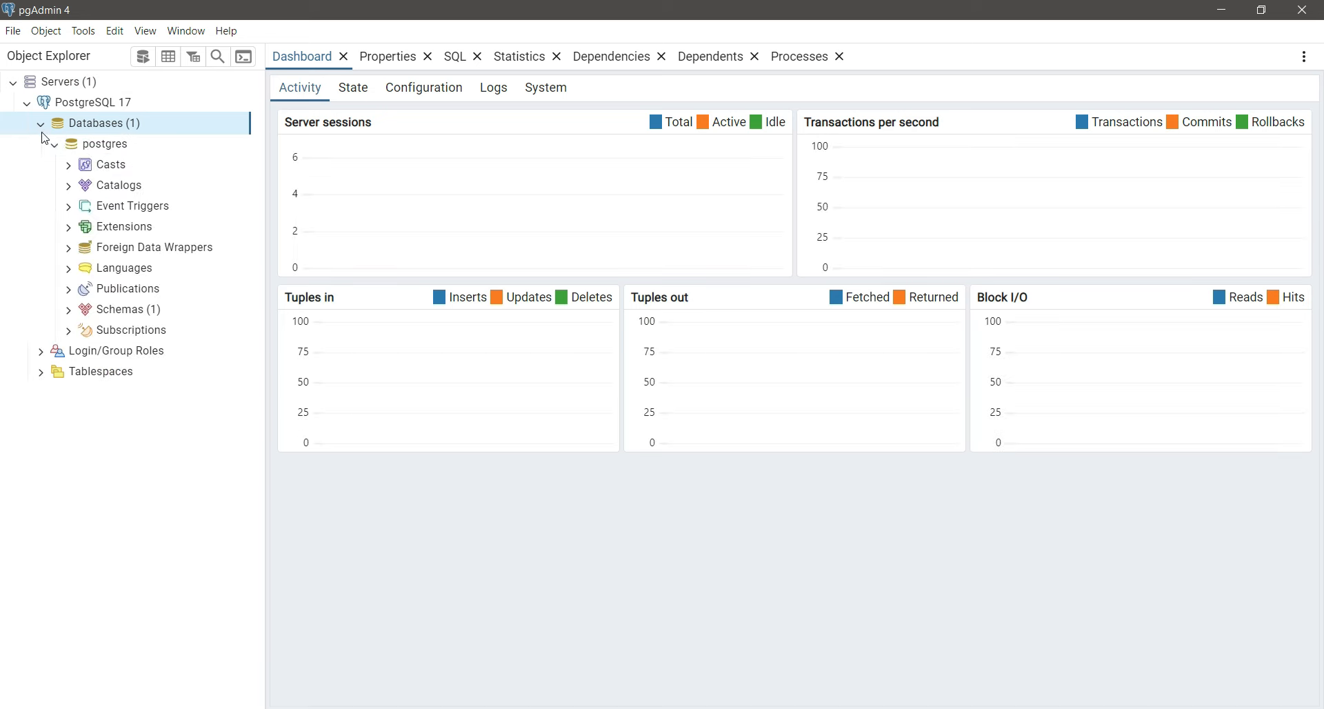
click(105, 146)
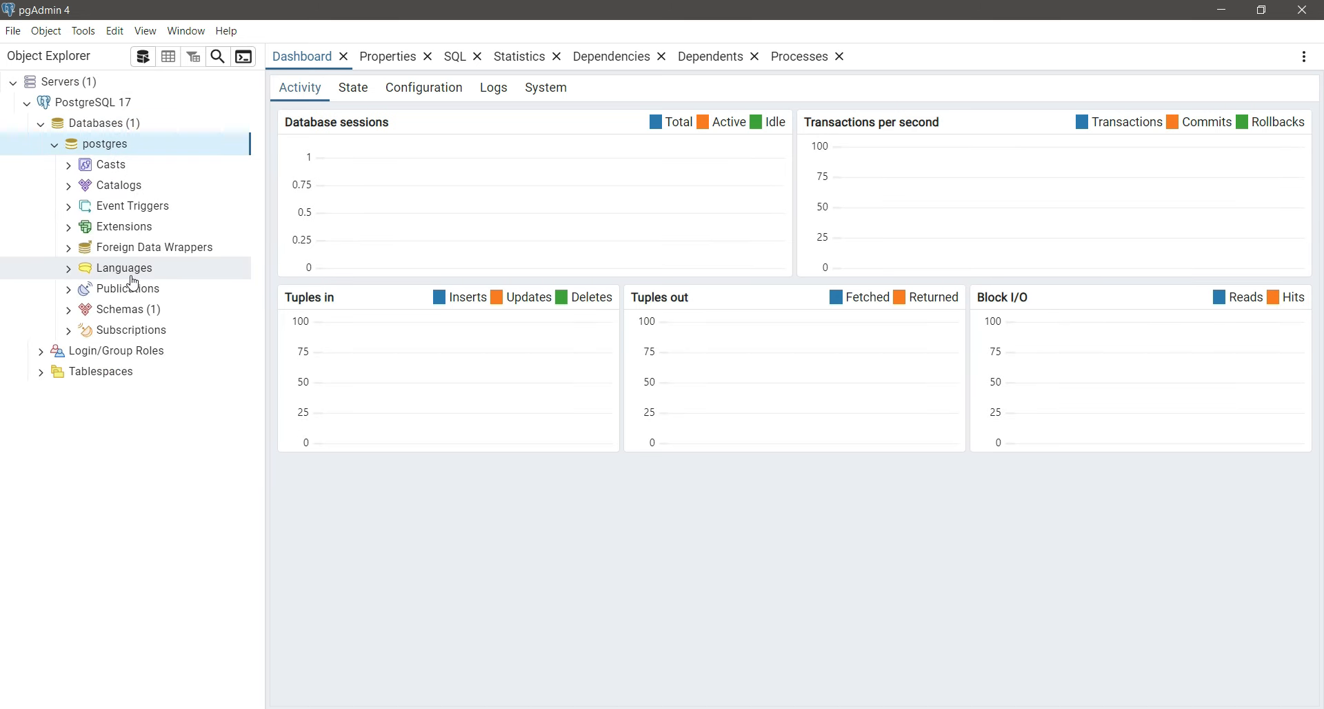
click(69, 310)
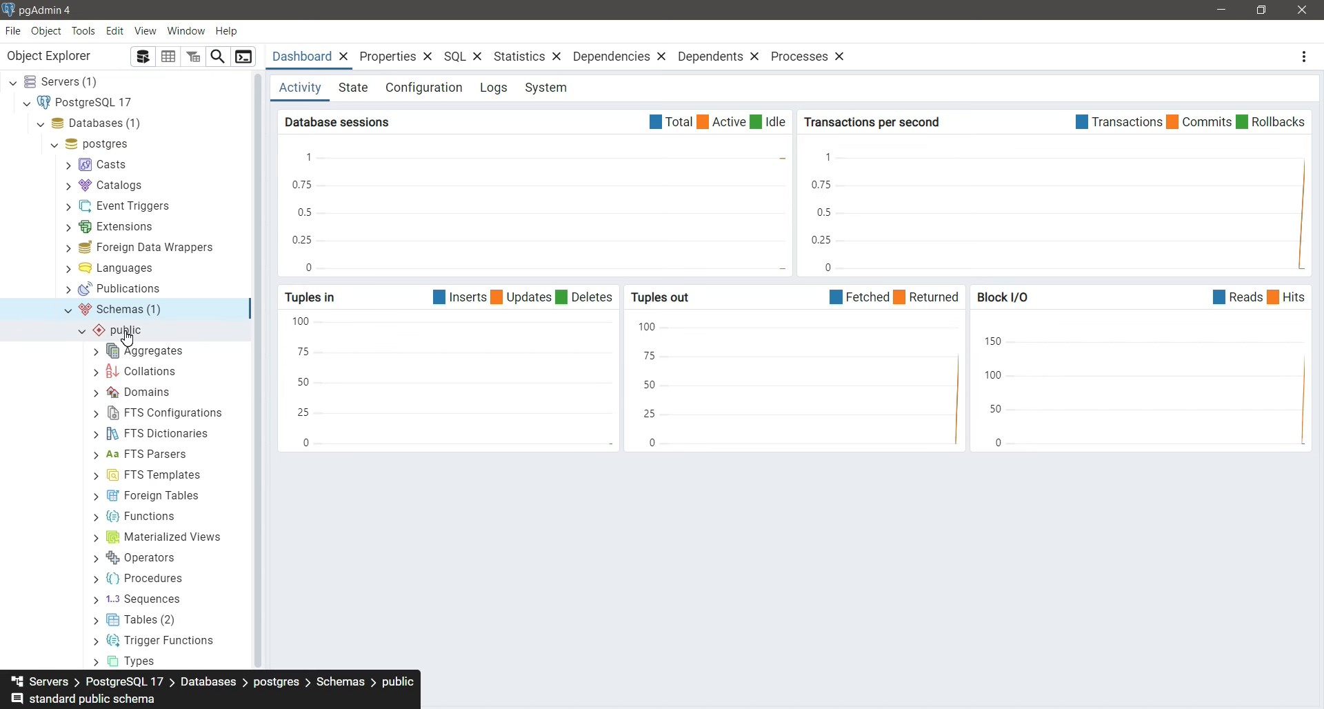
scroll(135, 414, down, 1)
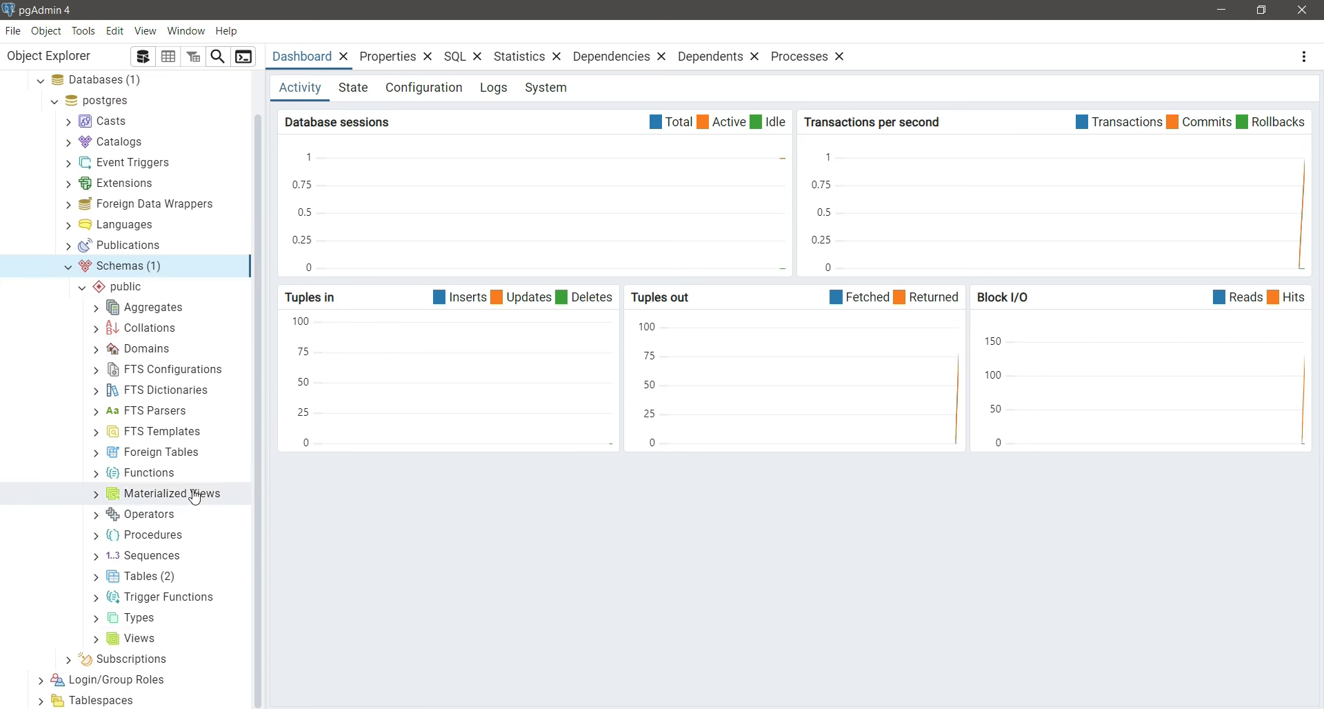
click(102, 579)
scroll(110, 579, down, 1)
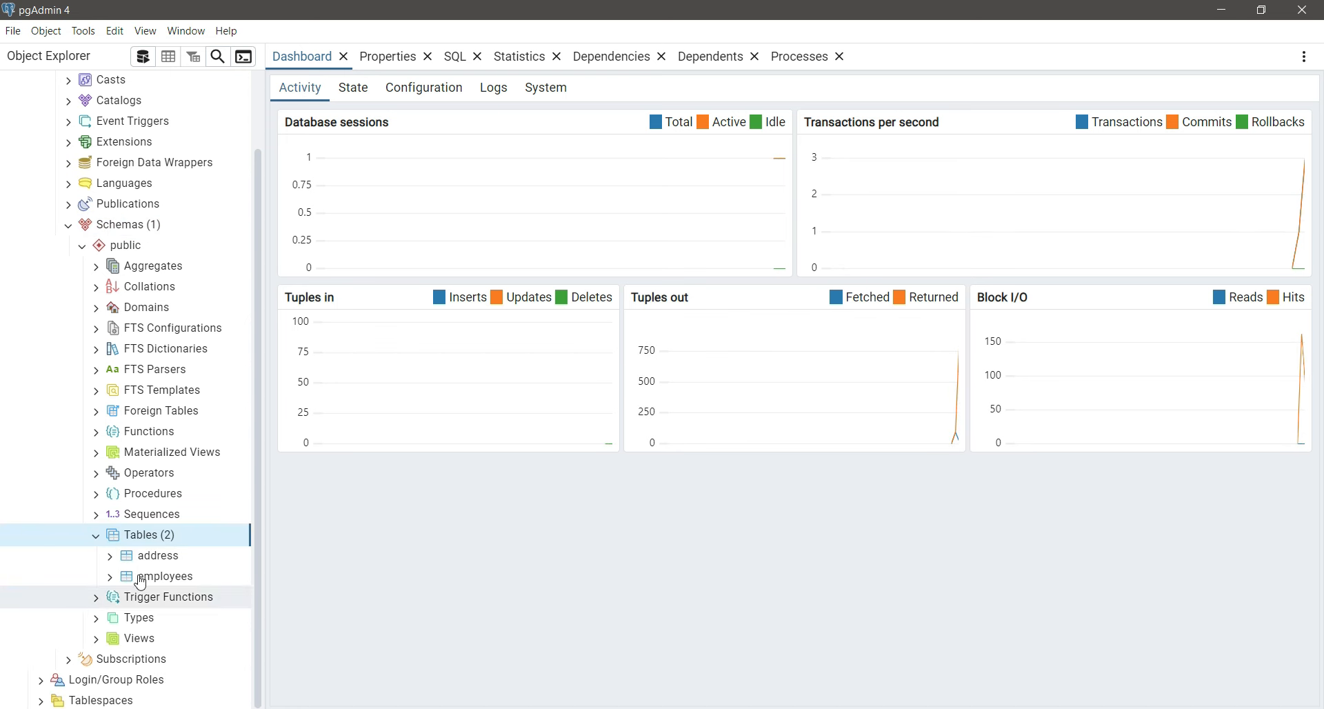
- View all rows of the address table to examine its account IDs and address columns
right_click(157, 554)
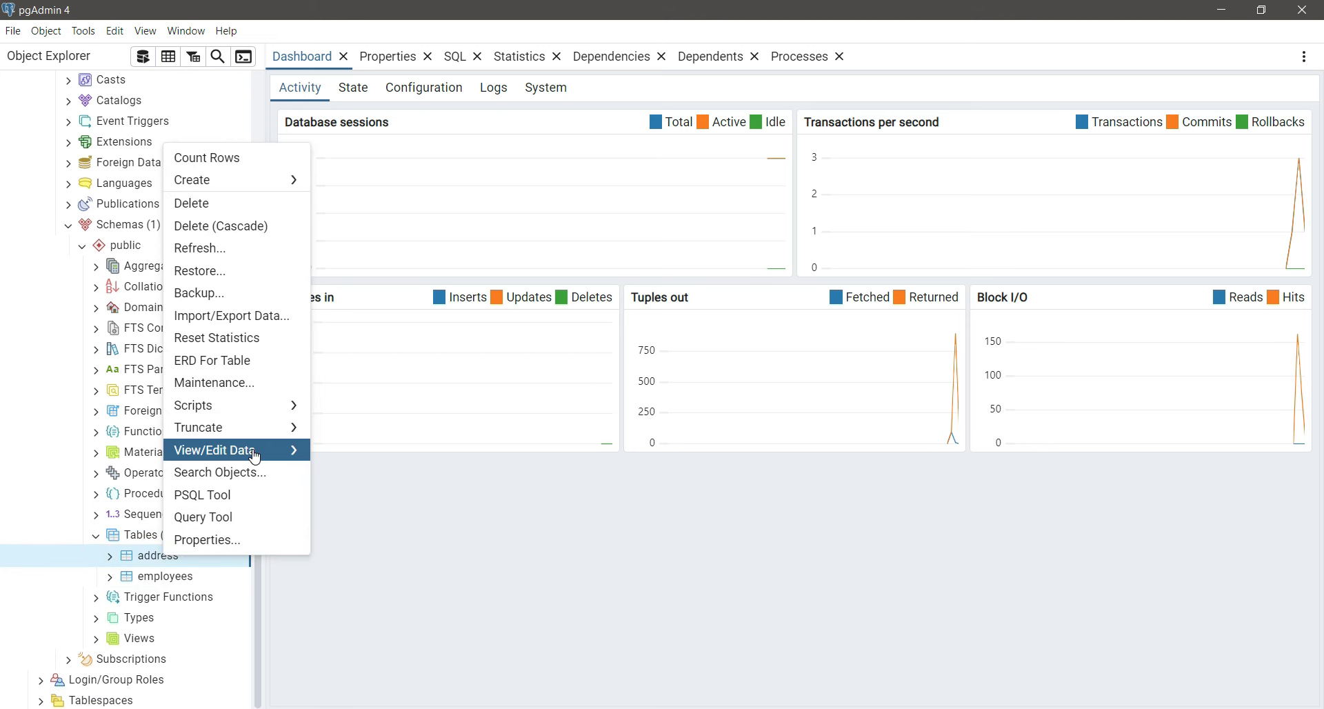
mouse_move(251, 451)
click(370, 455)
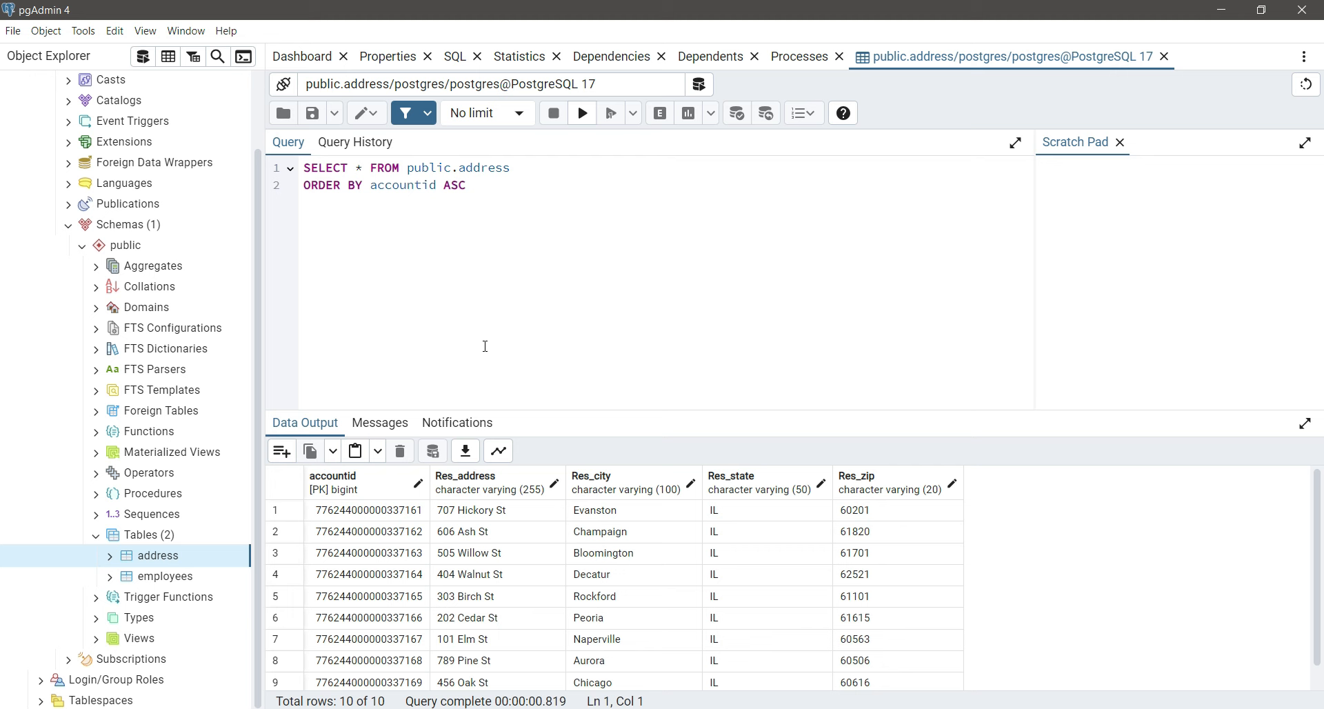
- Launch Visual Studio 2019 and start a new project from the Integration Services Project template
click(303, 708)
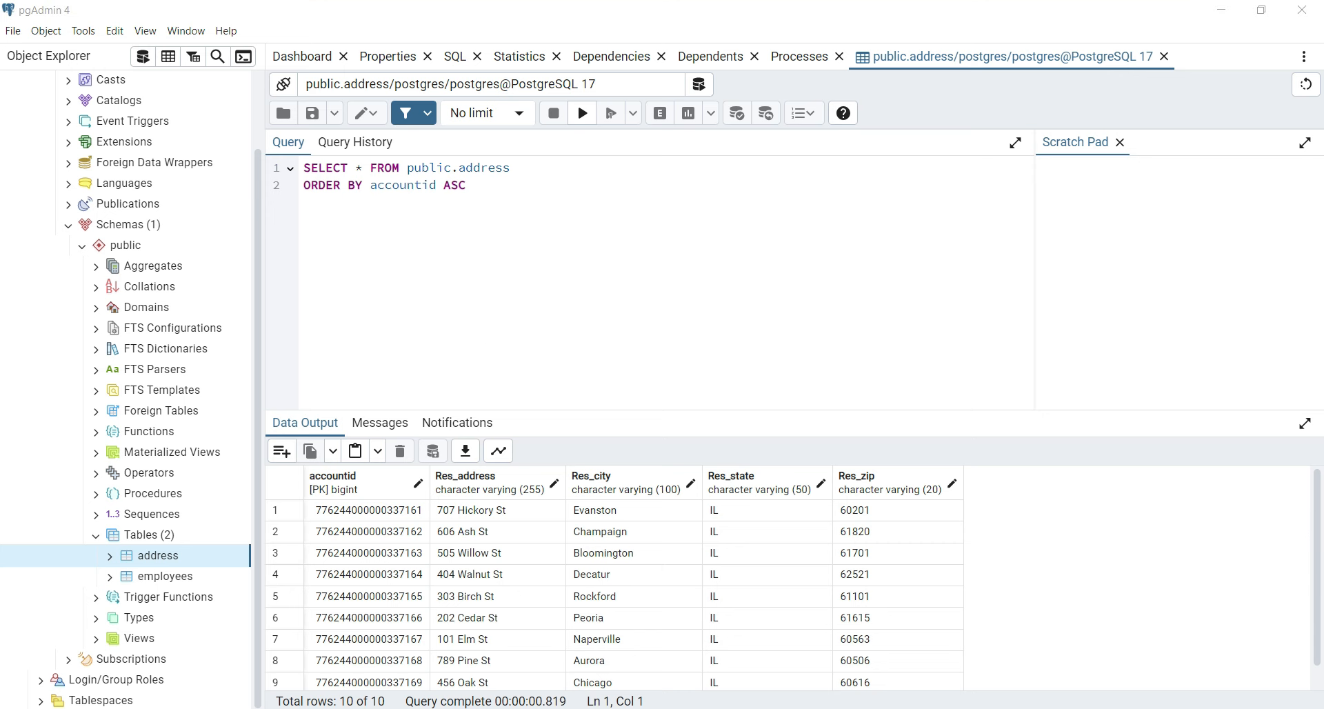
text(visual)
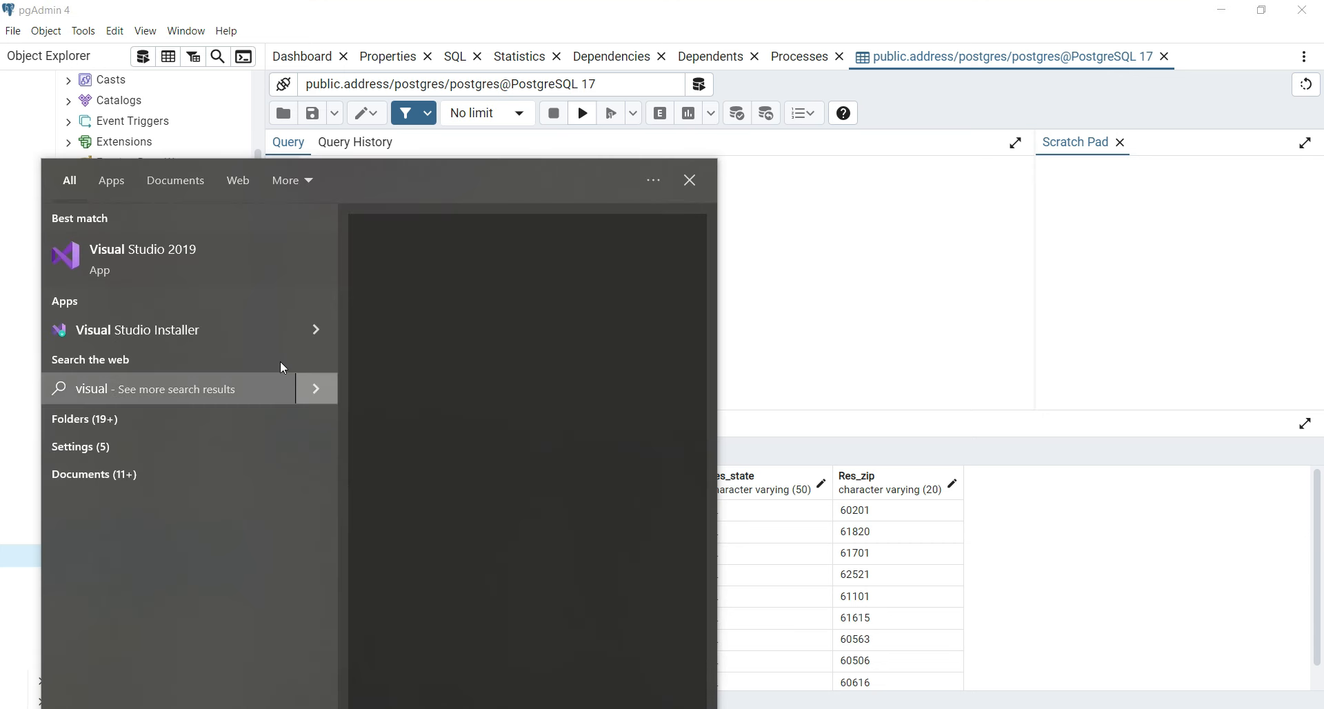
key(Return)
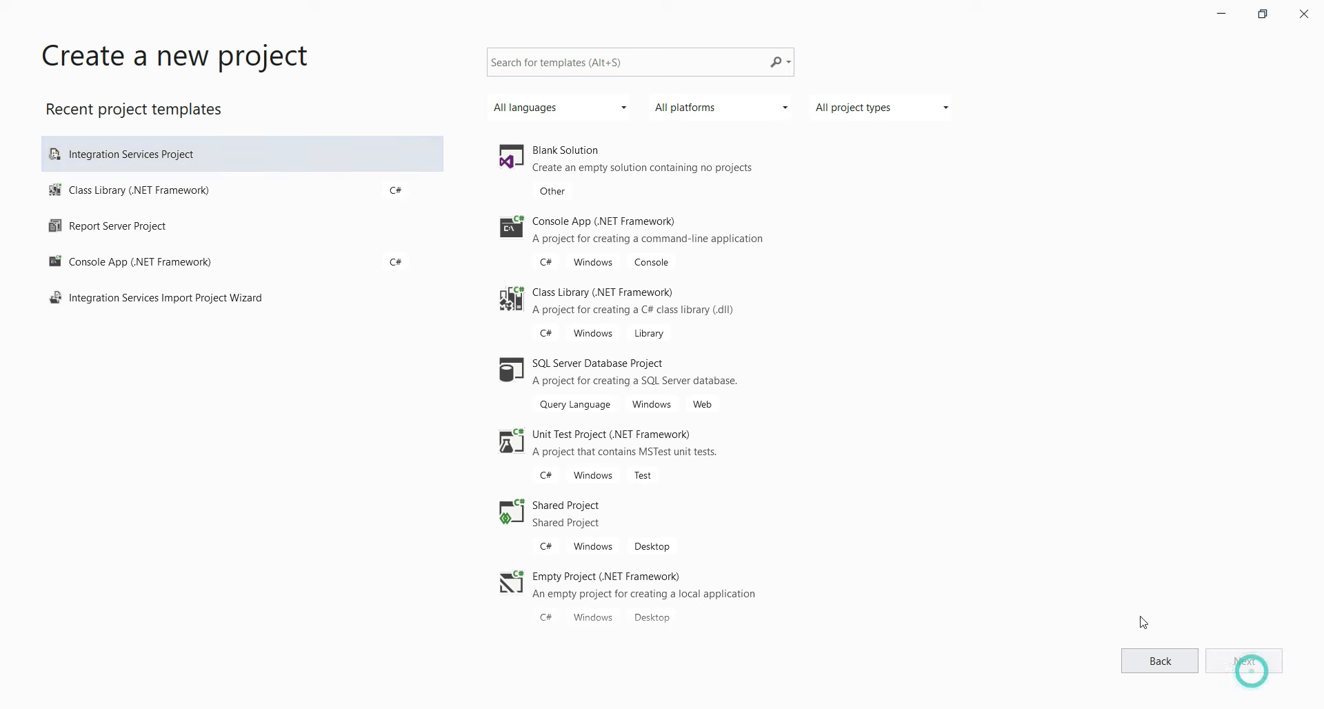
click(1249, 663)
- Create the project as "Zoho CRM and PostgreSQL" in the folder D:\SSIS Packages\Devart
click(511, 229)
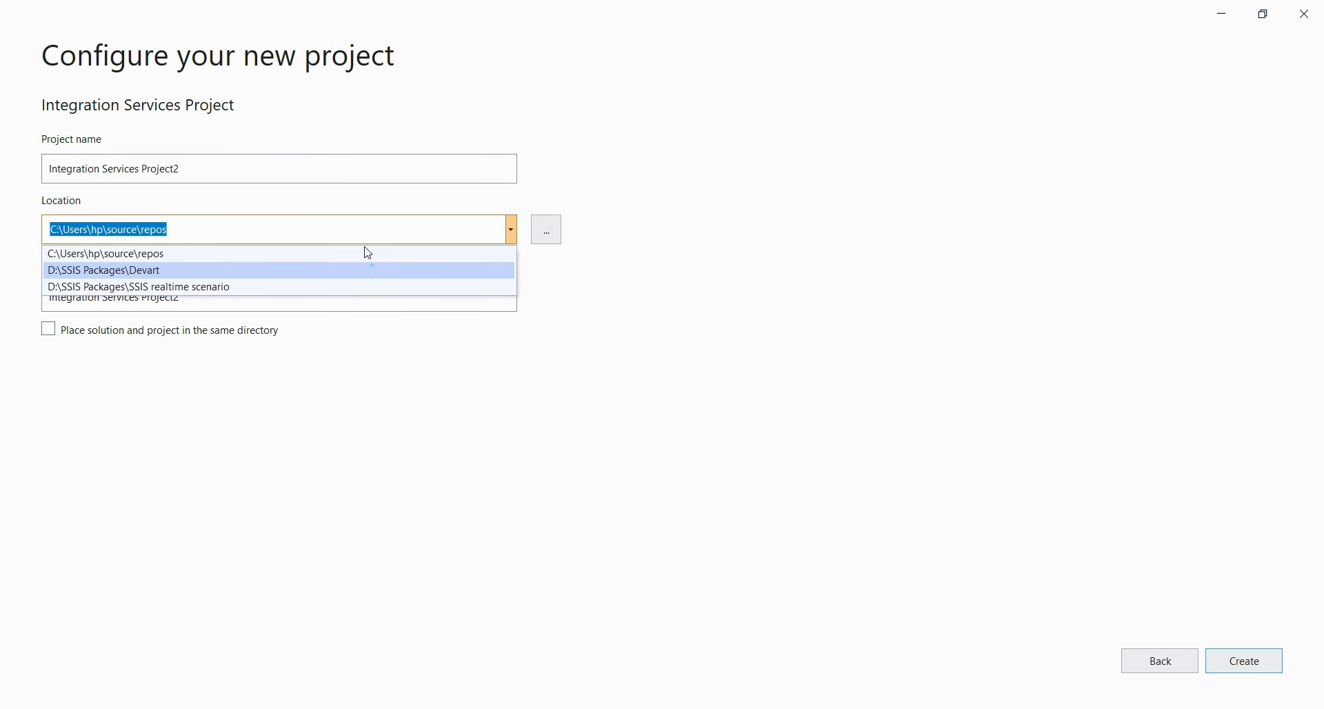
click(371, 269)
drag(318, 169, 0, 150)
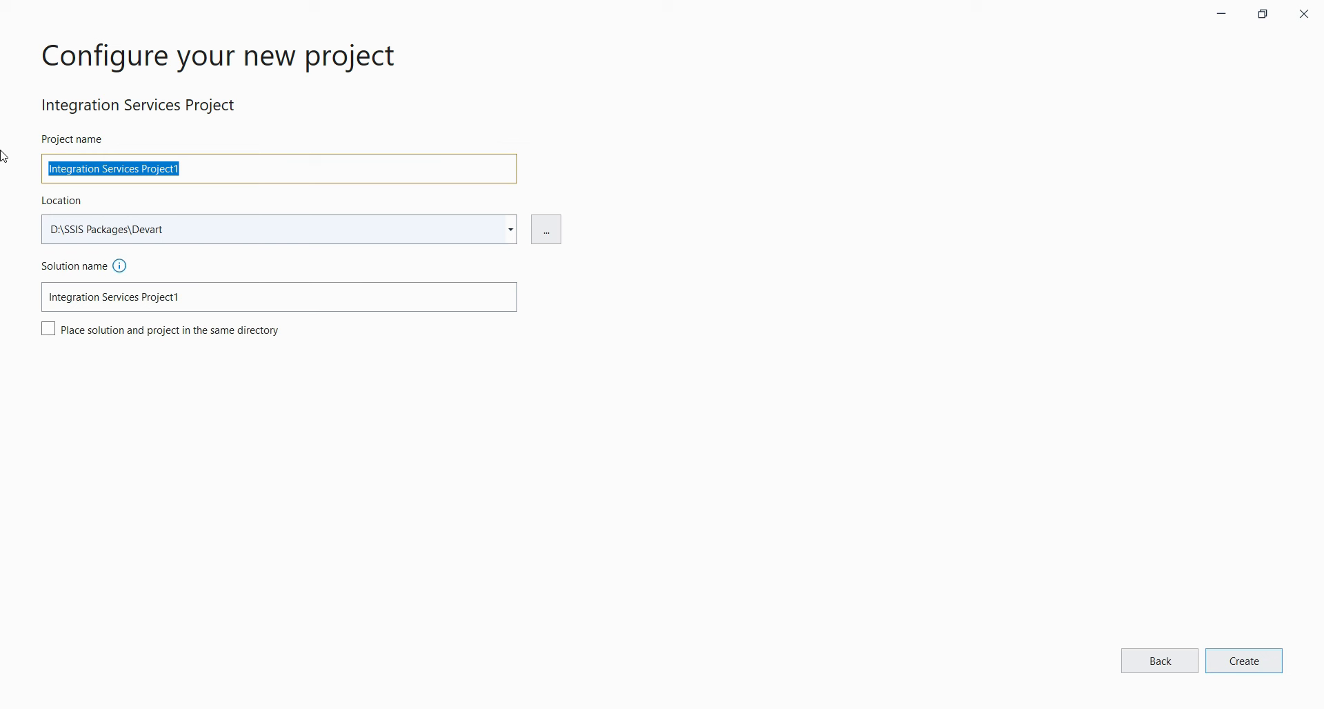
text(Zoho CRM and PostgreSQL)
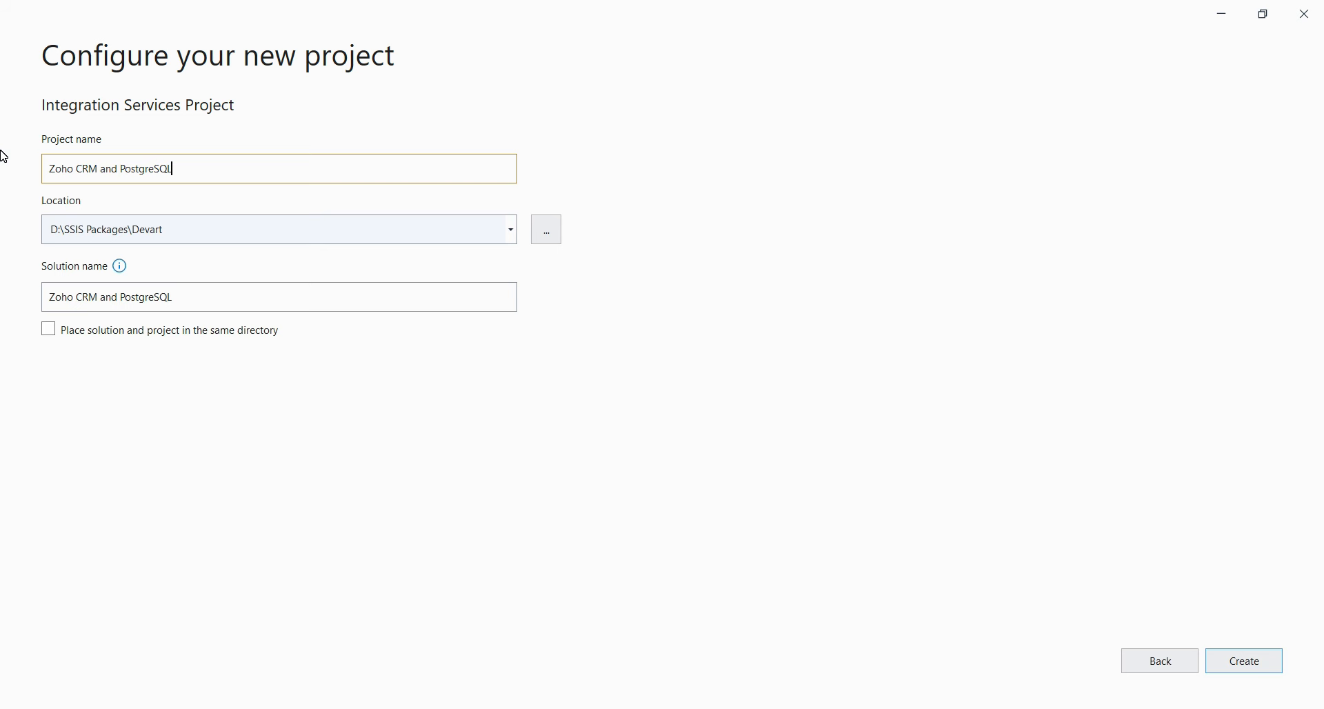
click(1228, 667)
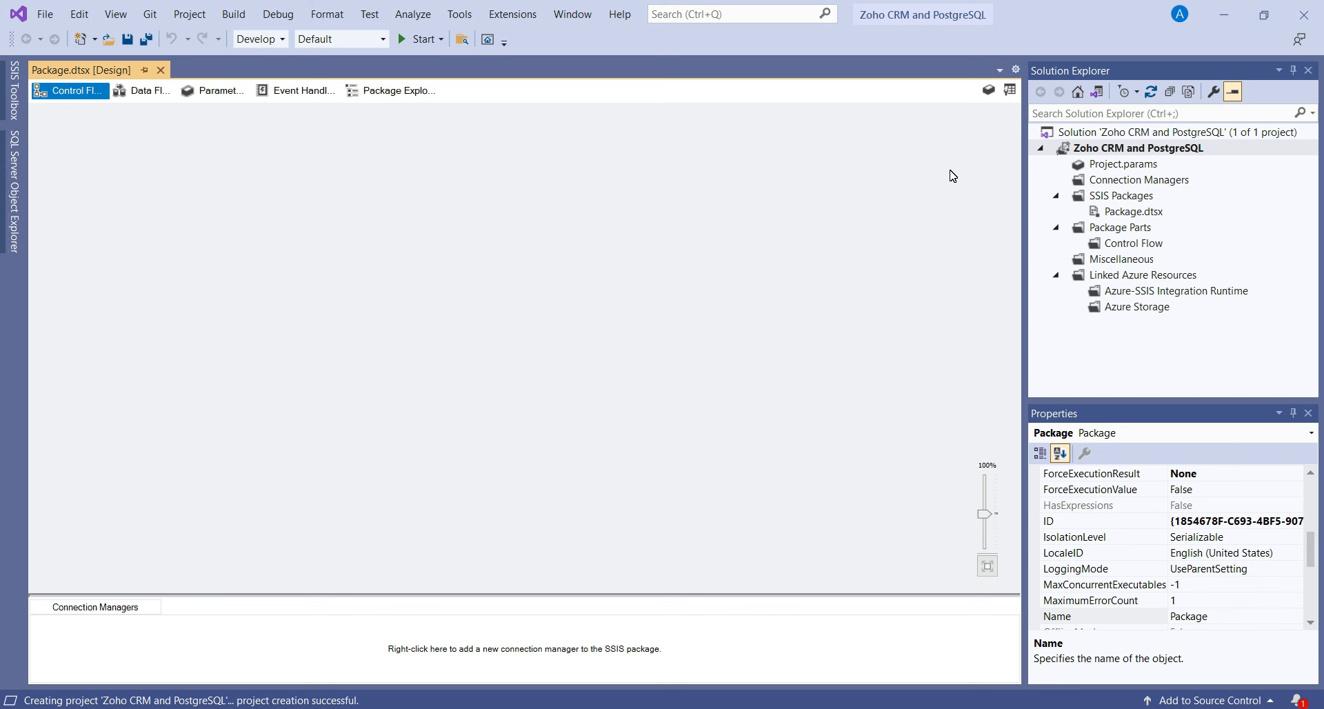
- Add a Data Flow Task to the package's control flow and open its data flow
click(1009, 90)
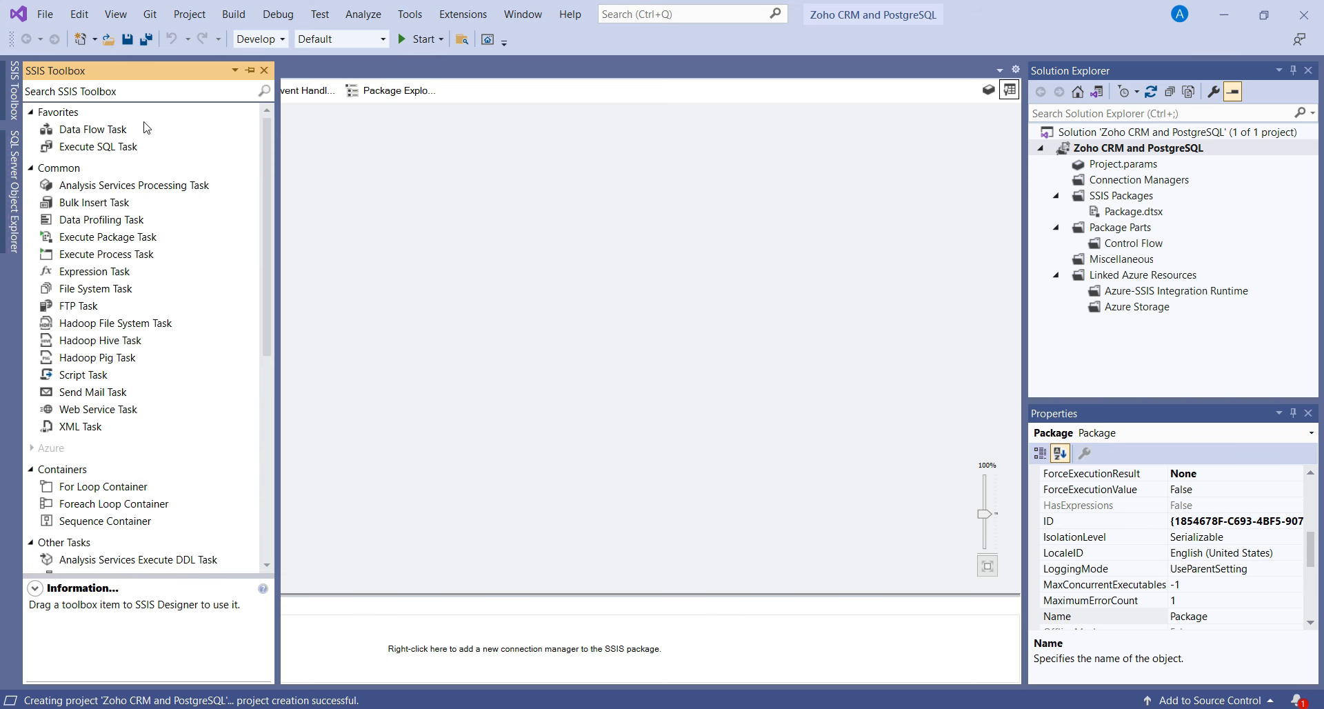
drag(93, 131, 358, 159)
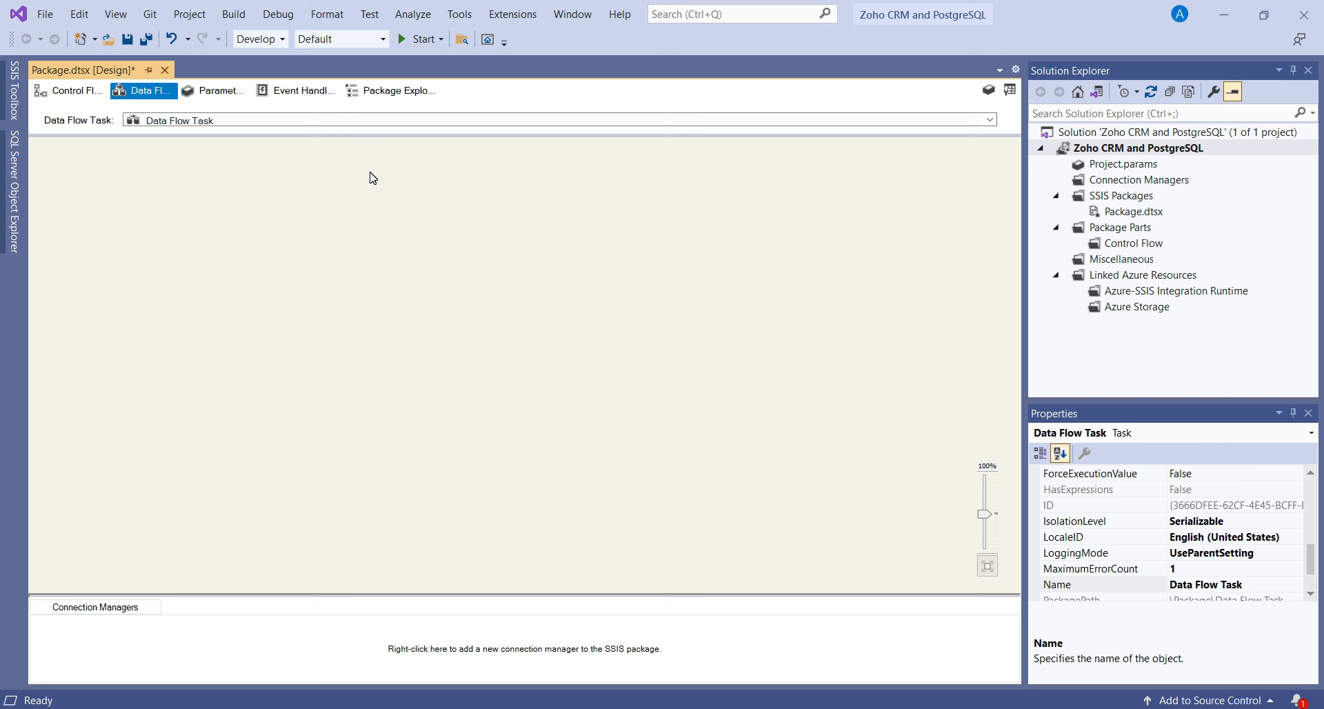
- Filter the SSIS components by "zoho crm" and place a Devart Zoho CRM Source in the data flow
click(1011, 96)
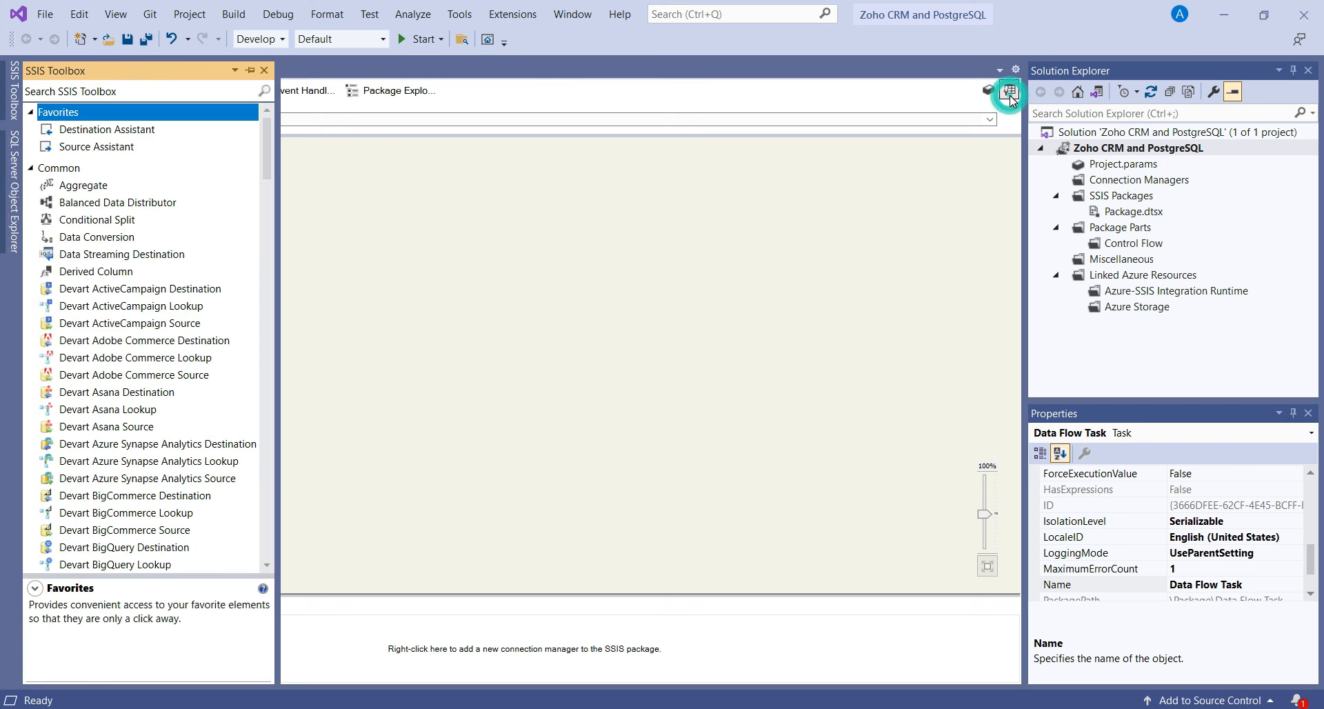
click(138, 91)
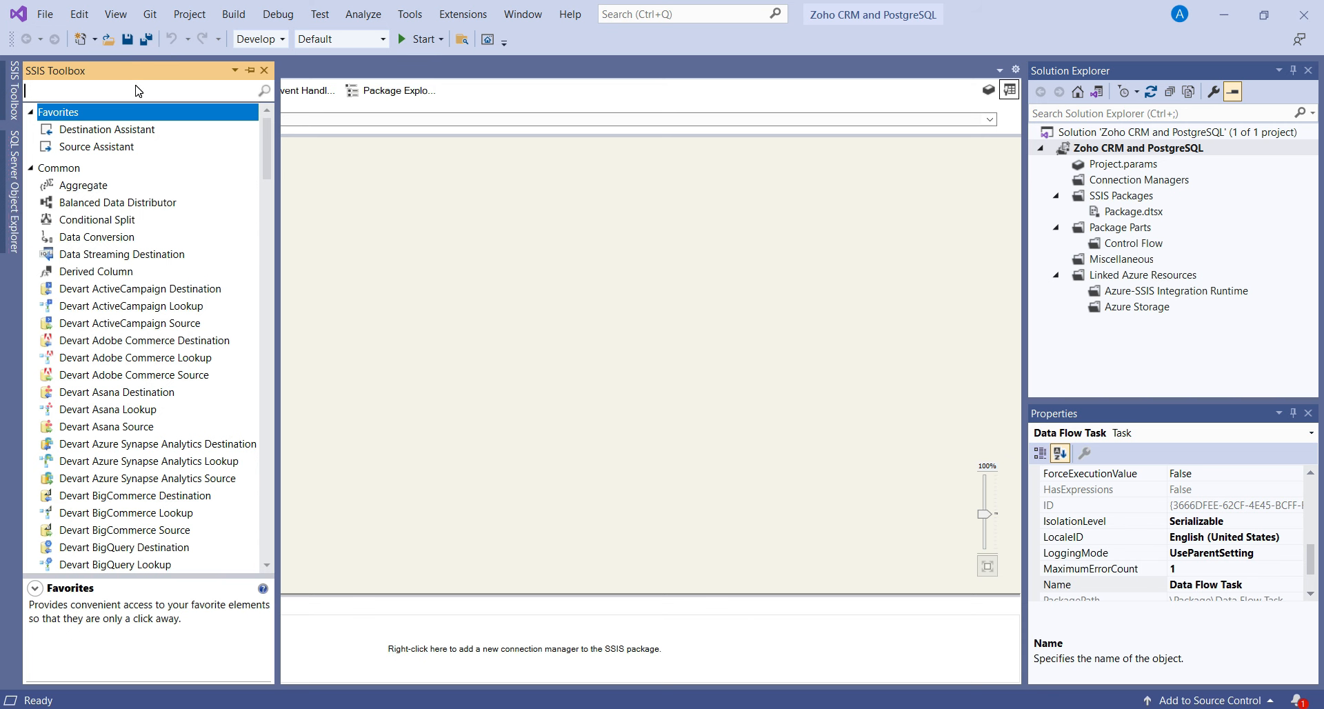
text(zoho crm)
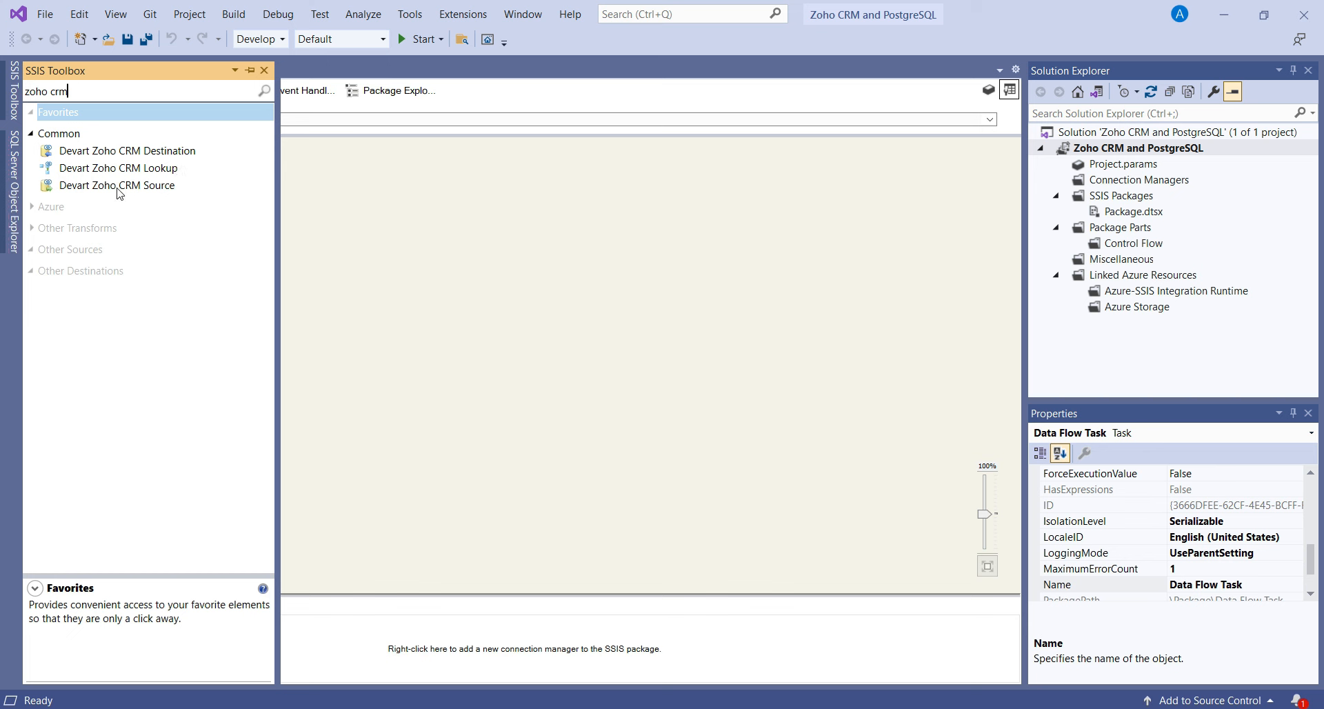
drag(134, 189, 364, 163)
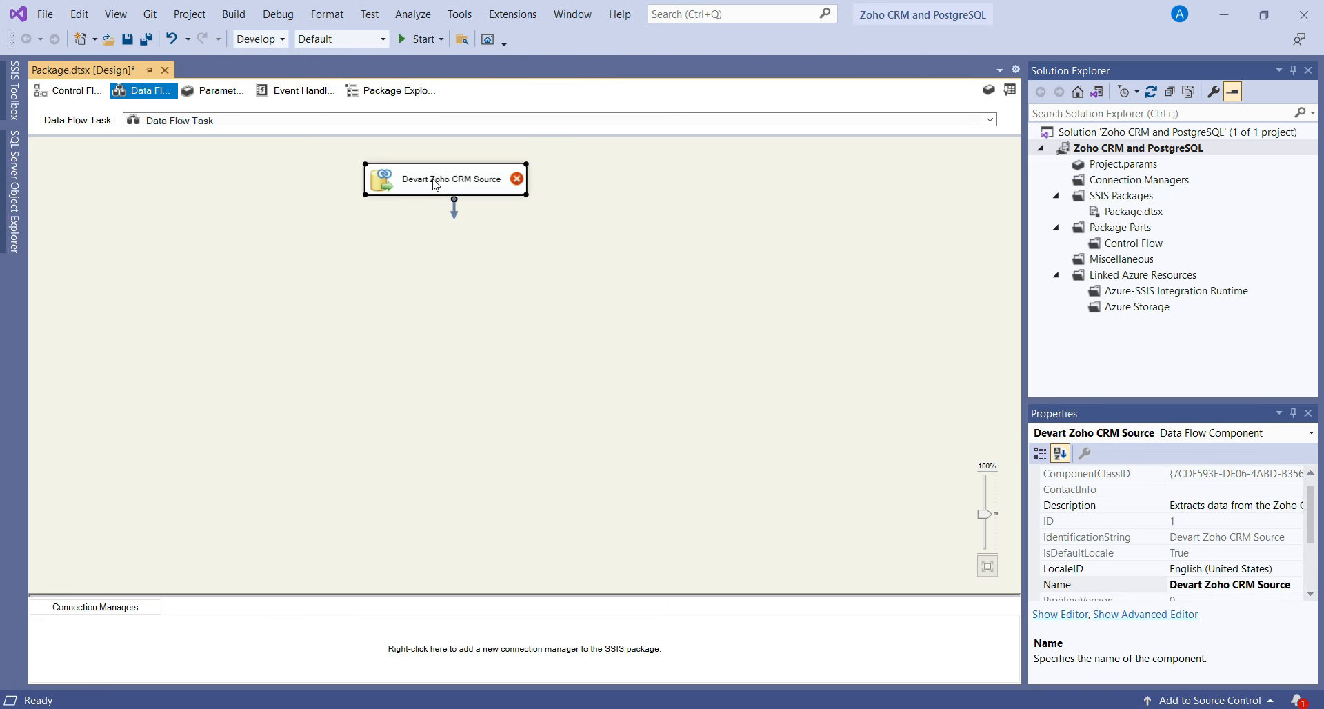
- Open the Devart Zoho CRM Source for editing and start creating a new Zoho CRM connection manager
right_click(289, 197)
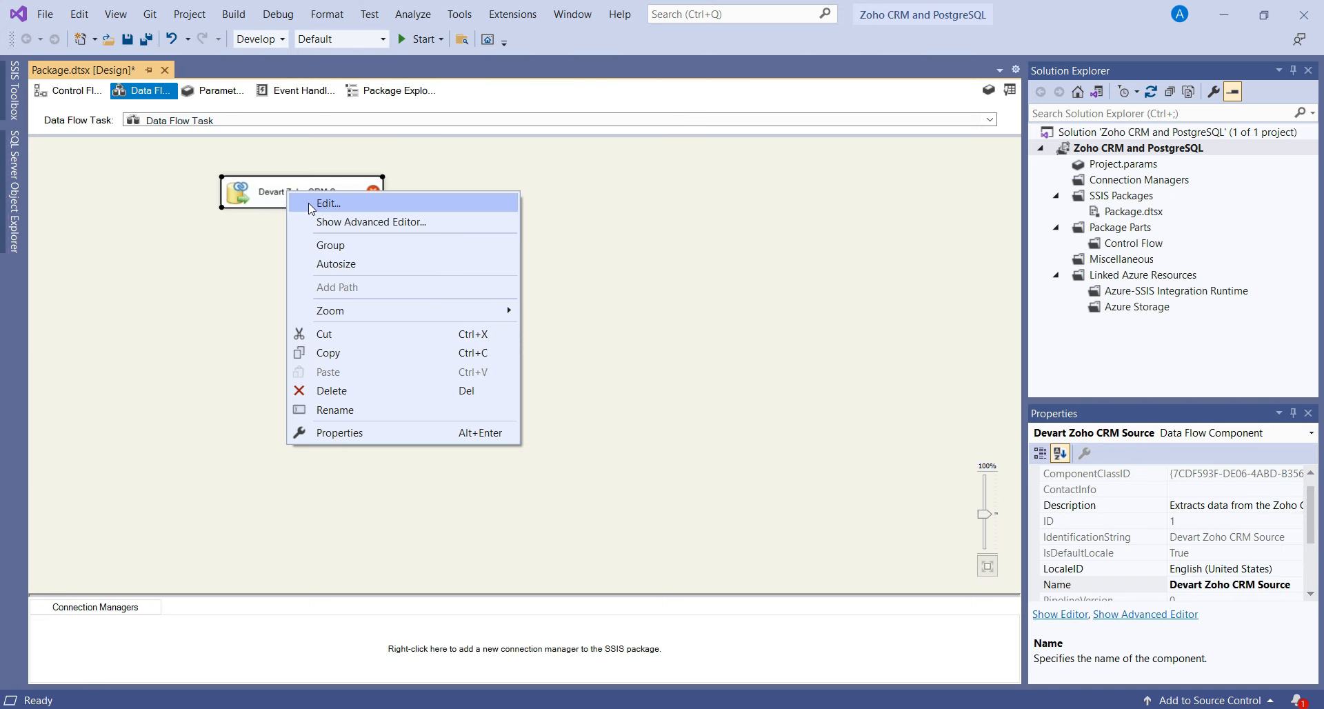
click(318, 203)
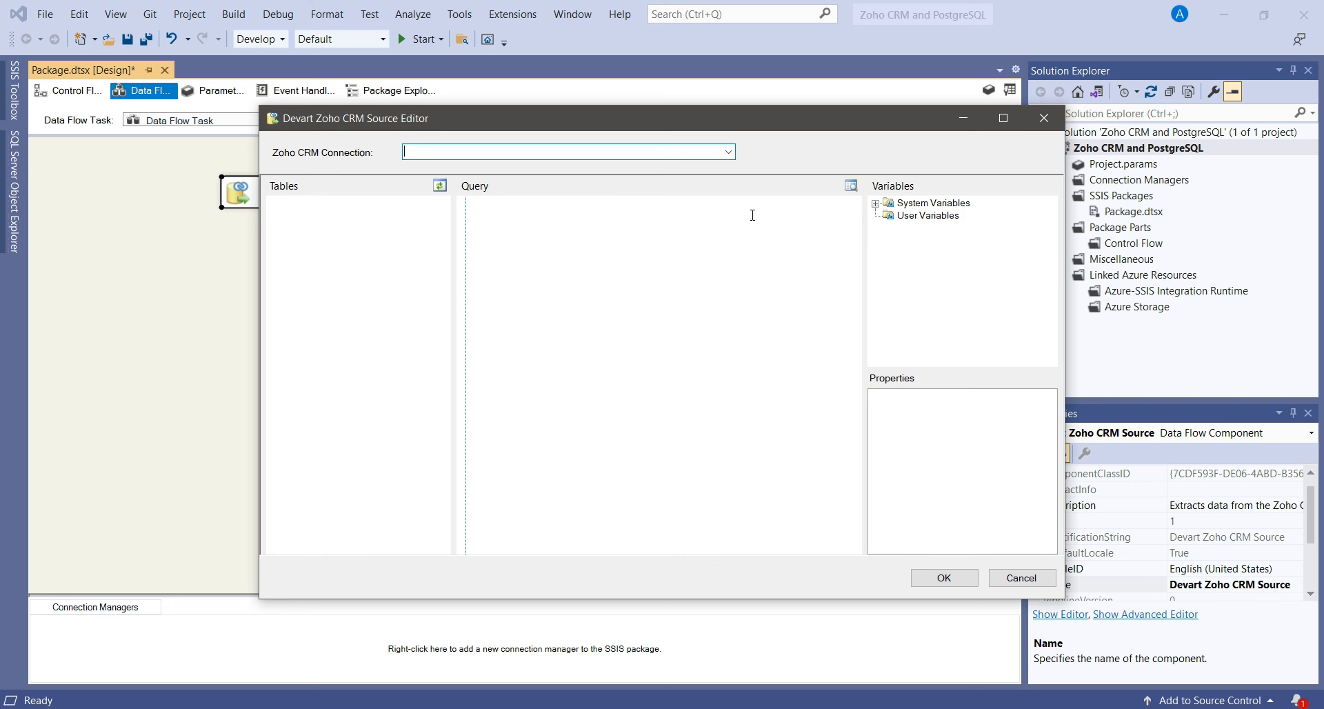
click(729, 152)
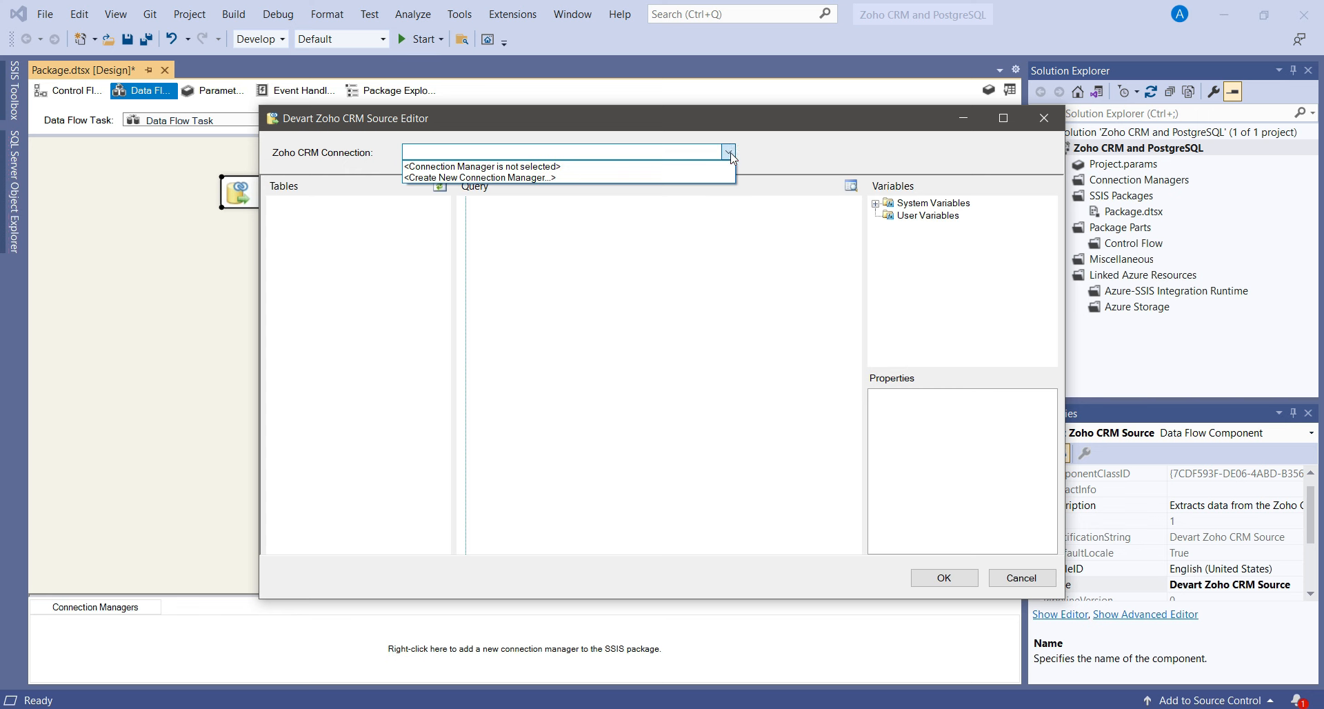
click(472, 178)
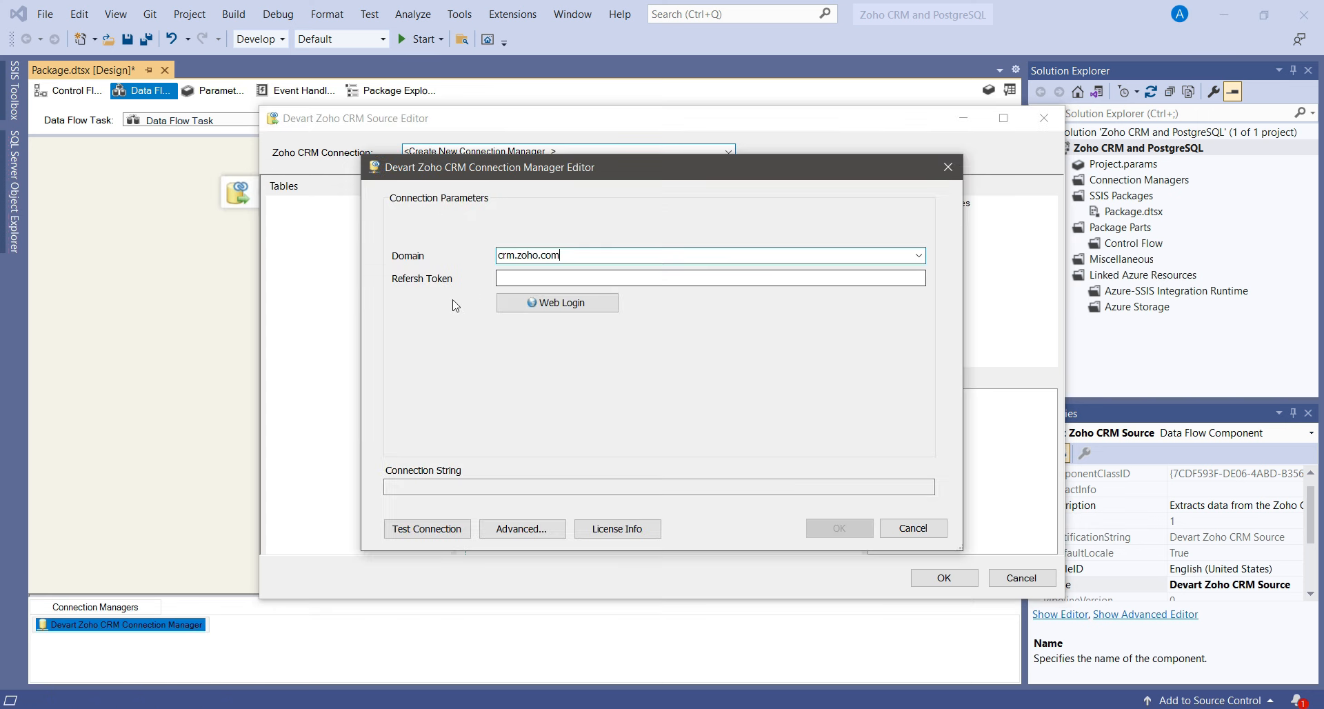
click(651, 708)
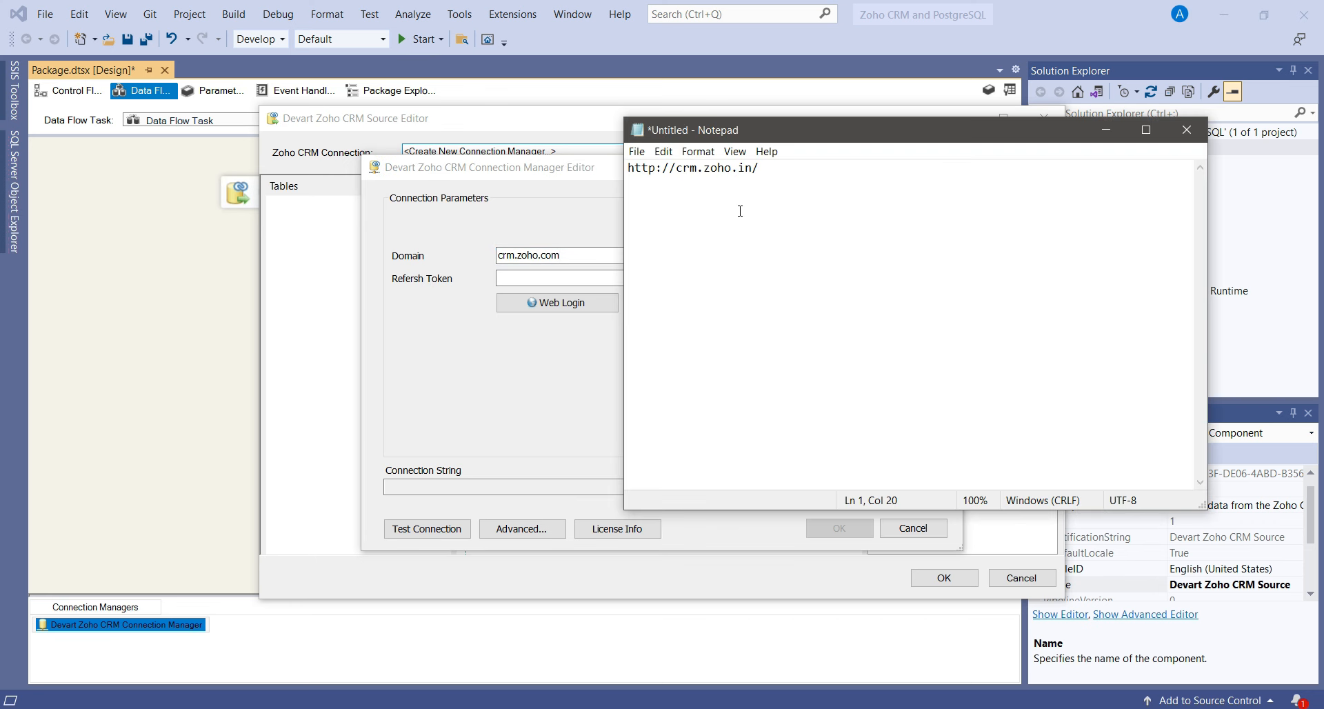
drag(777, 169, 600, 151)
click(663, 255)
drag(662, 254, 503, 255)
key(ctrl+v)
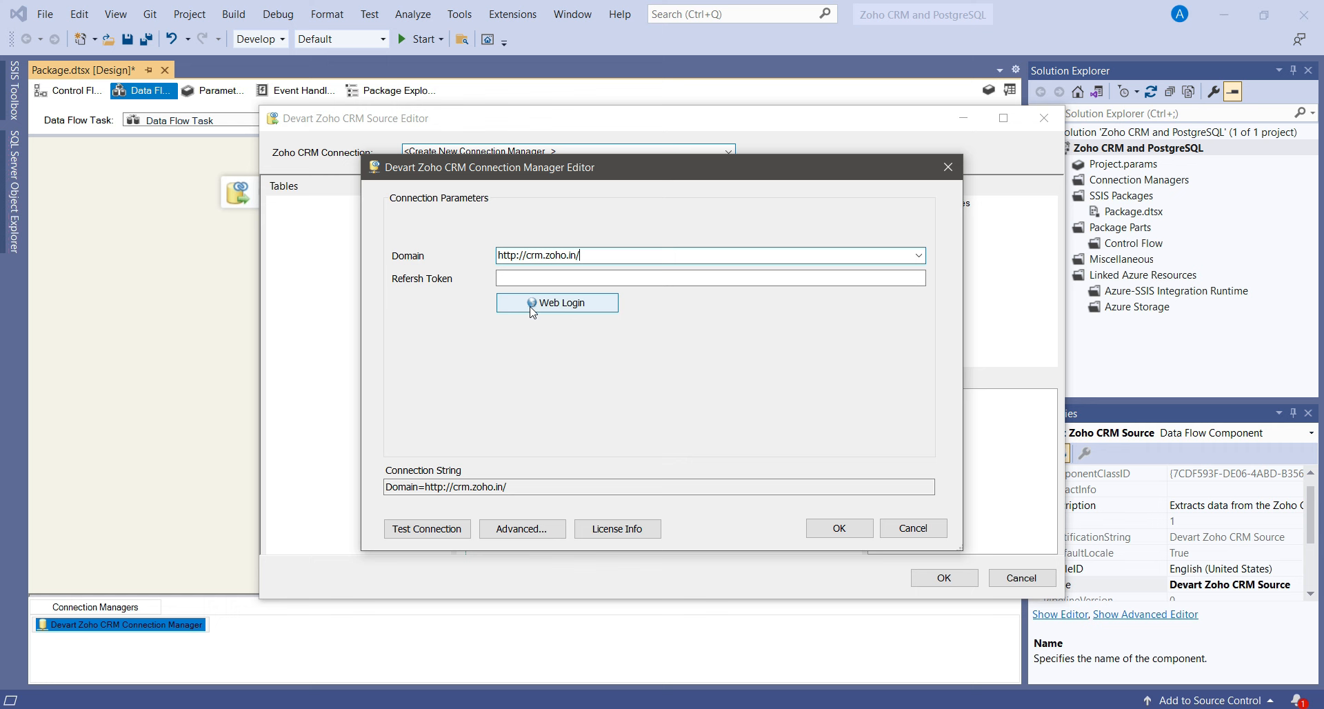
- Authorize Devart SSIS Components through the Zoho web login, accept the CRM access request and return to Visual Studio
click(572, 308)
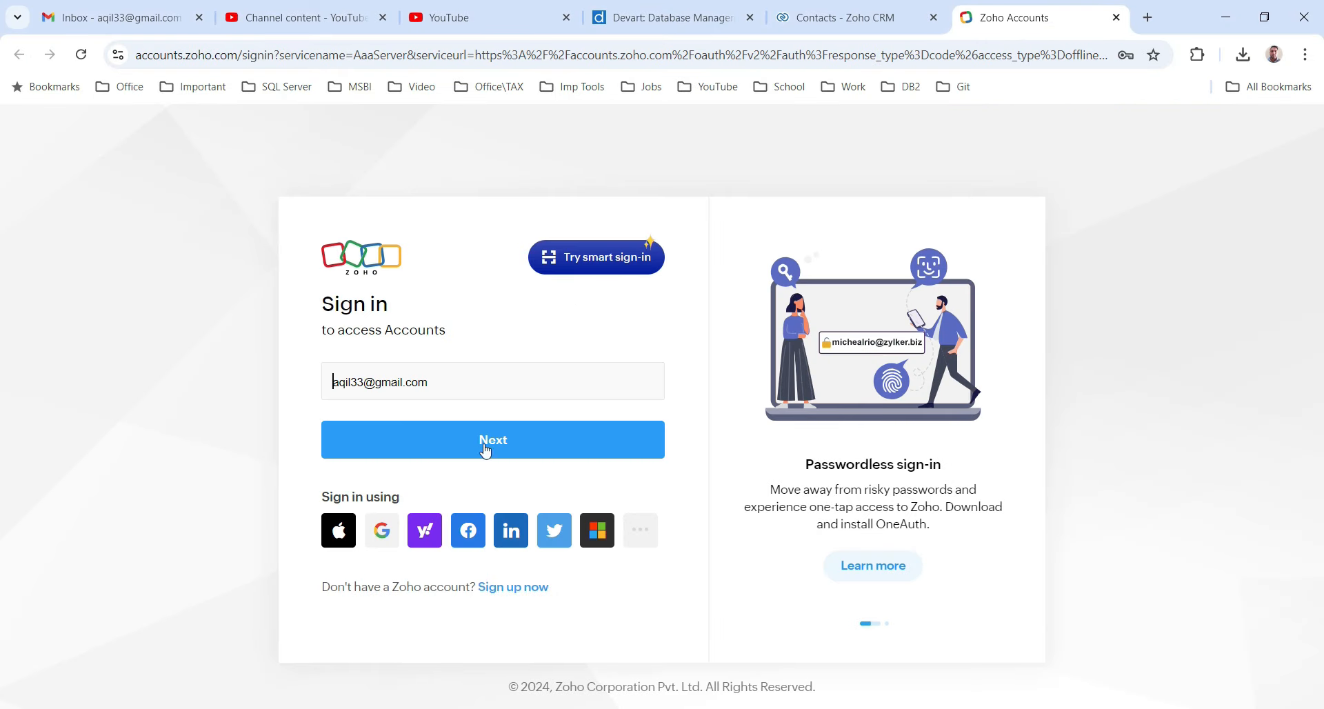
click(486, 451)
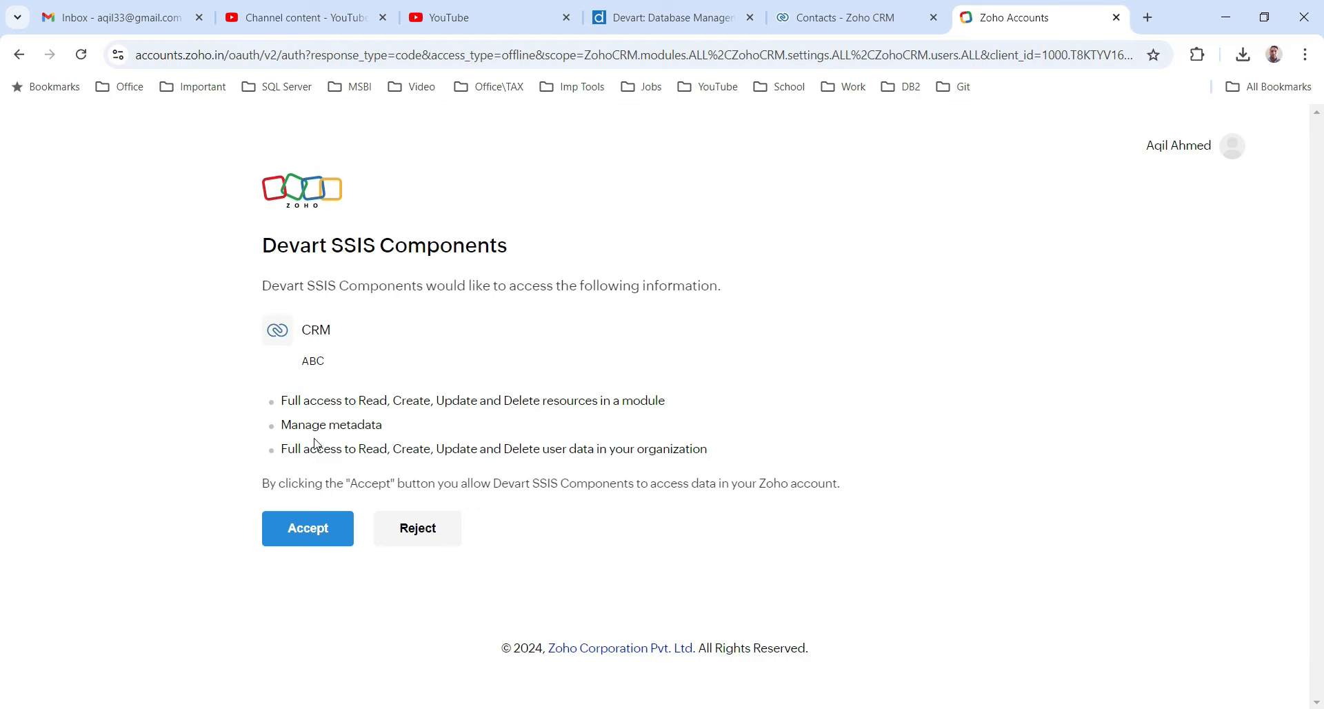
click(311, 536)
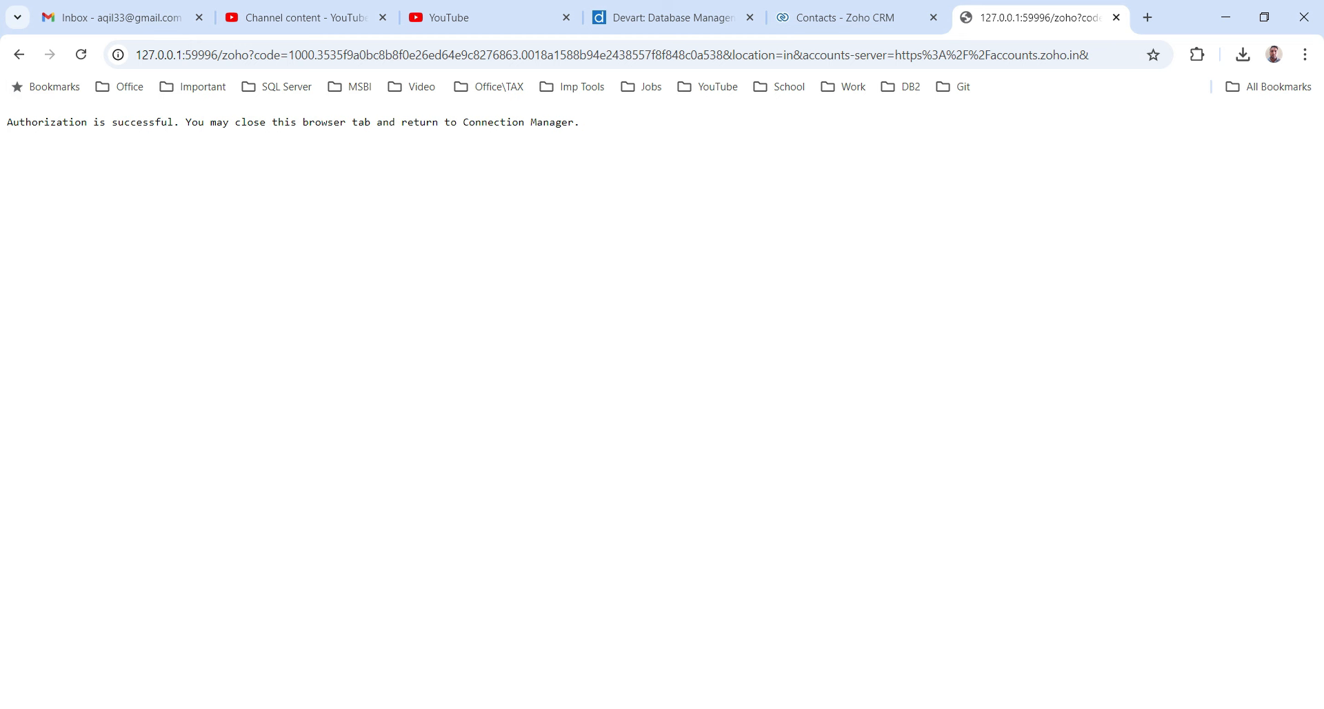
click(980, 708)
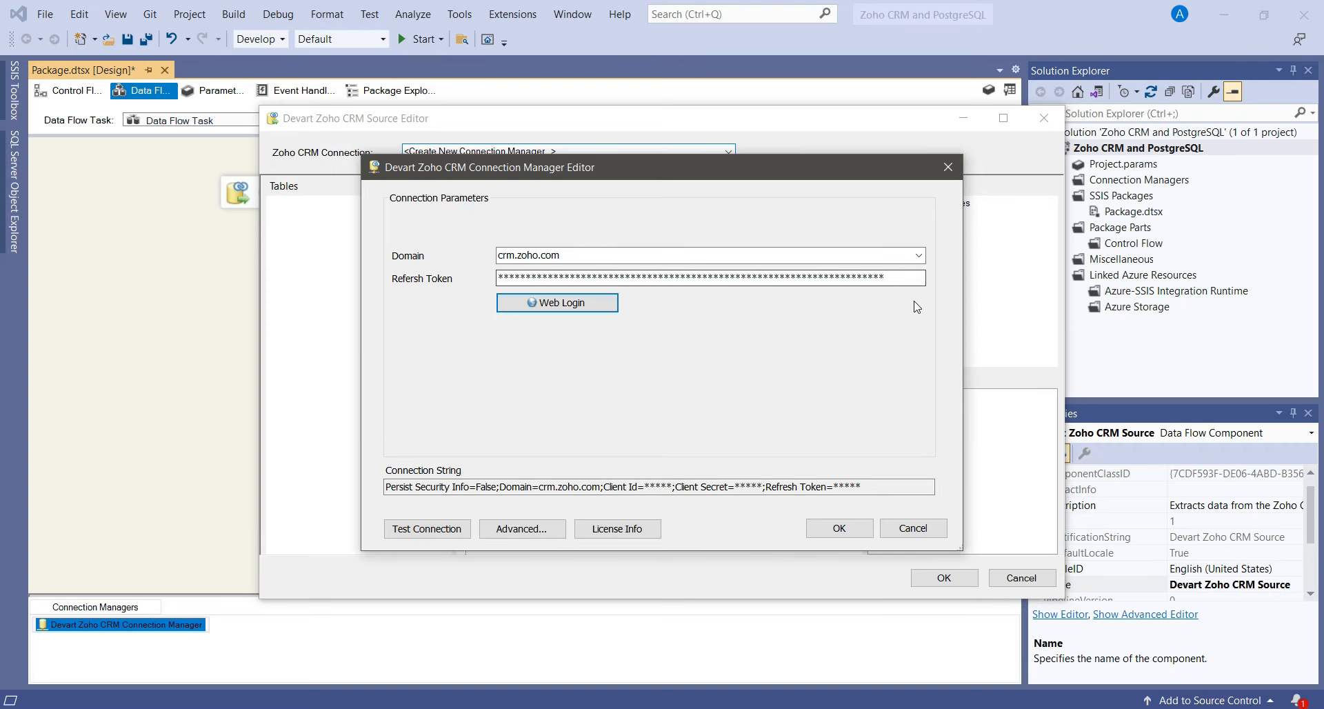
- Set the connection's Domain to crm.zoho.in, test the connection and save the connection manager
click(919, 256)
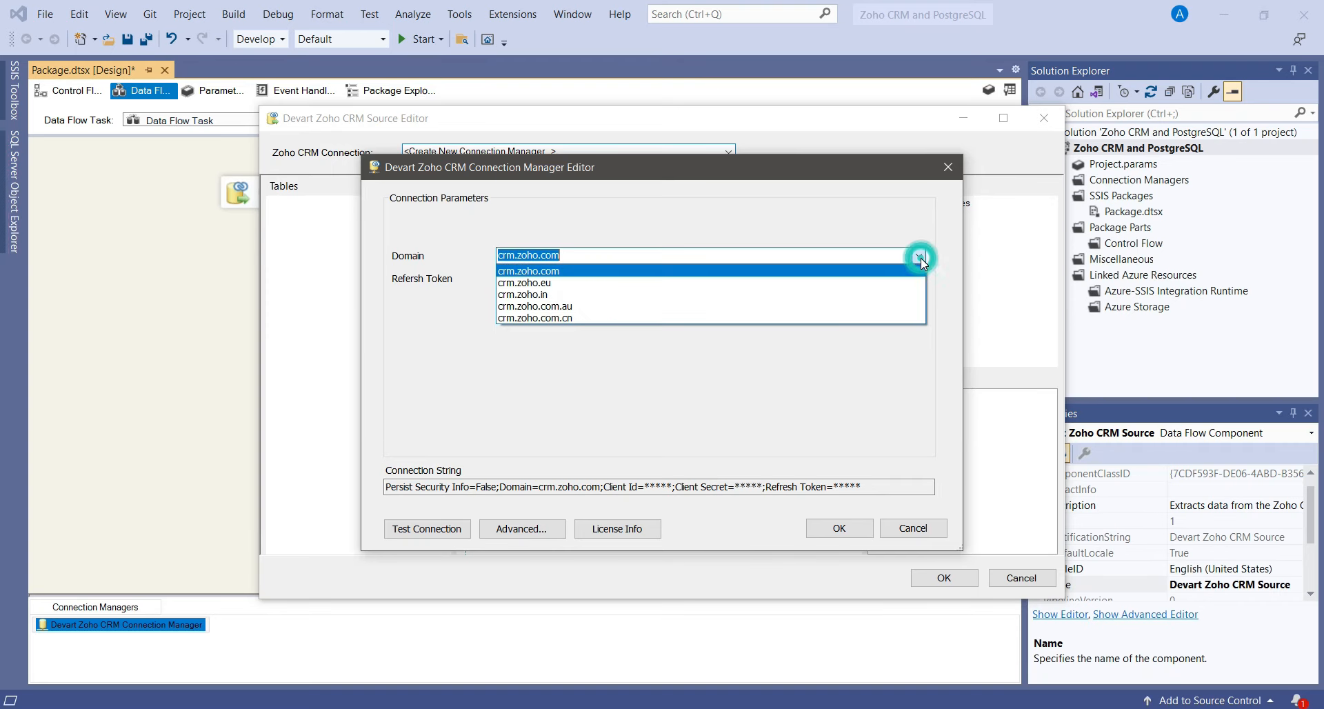
click(552, 296)
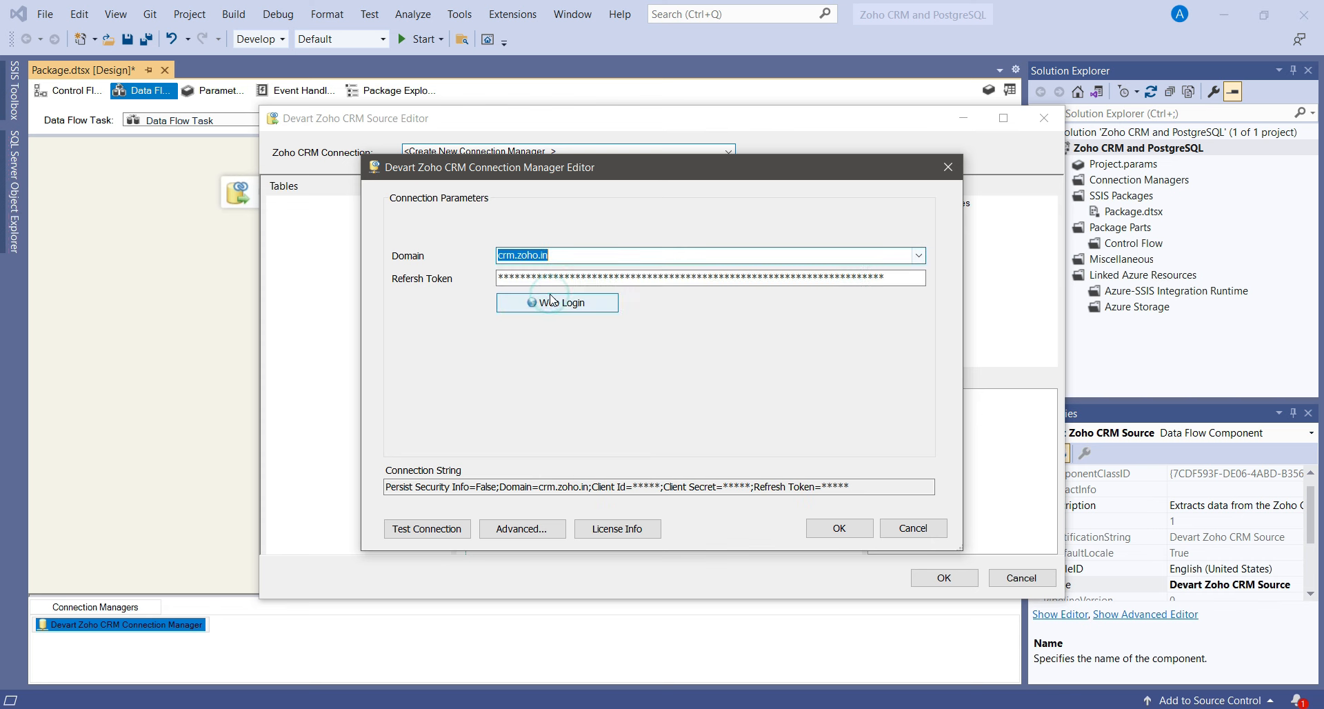
click(420, 536)
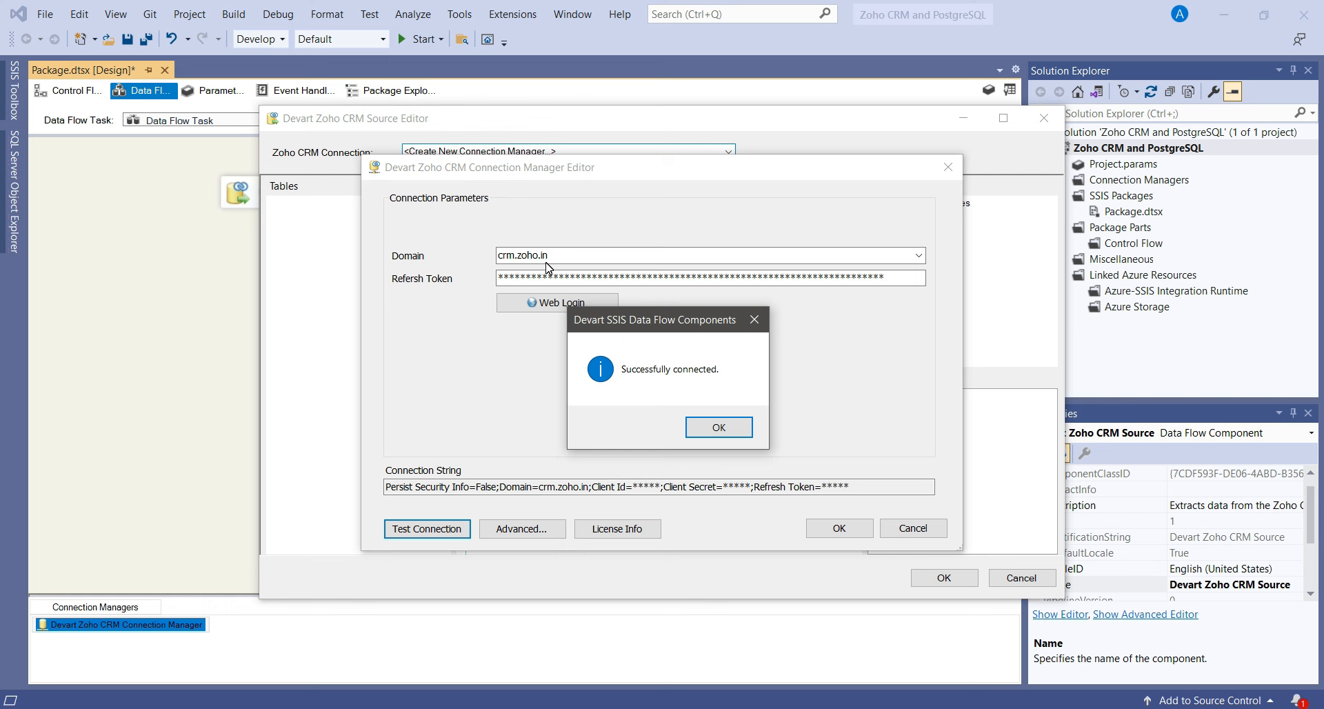
drag(650, 329, 728, 329)
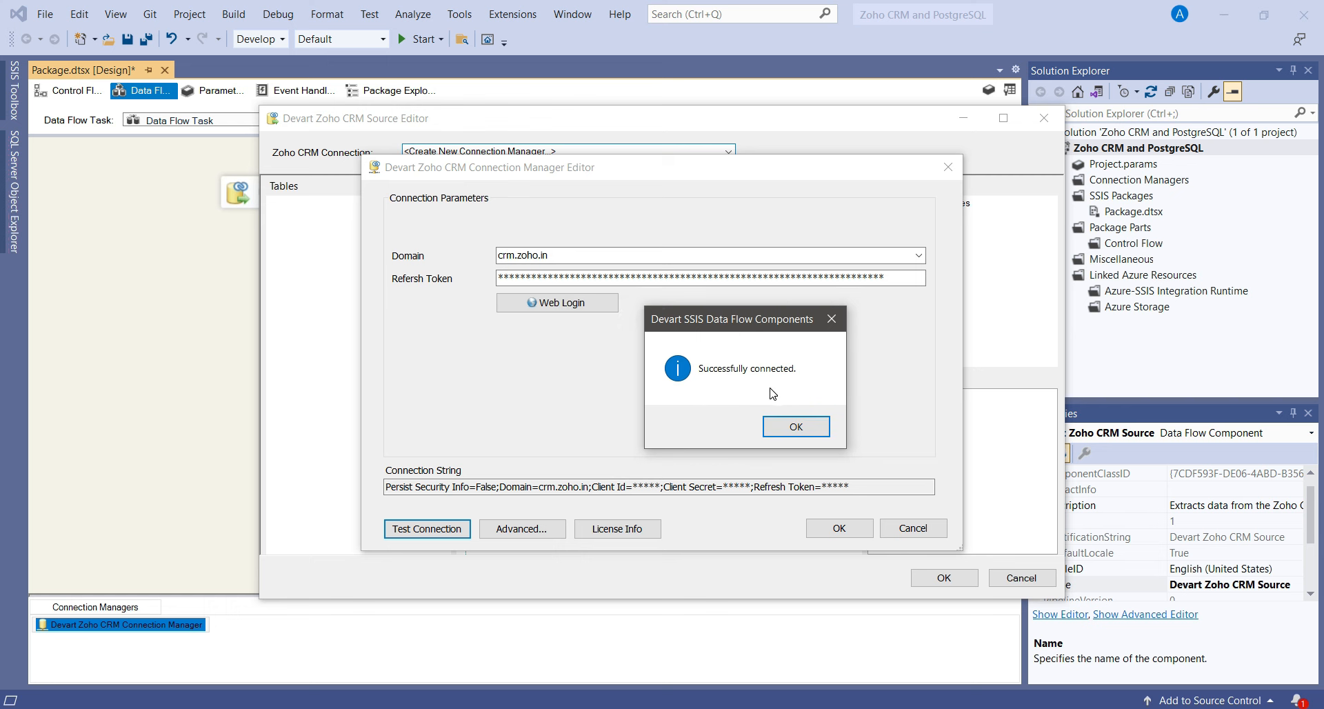
click(796, 428)
click(839, 528)
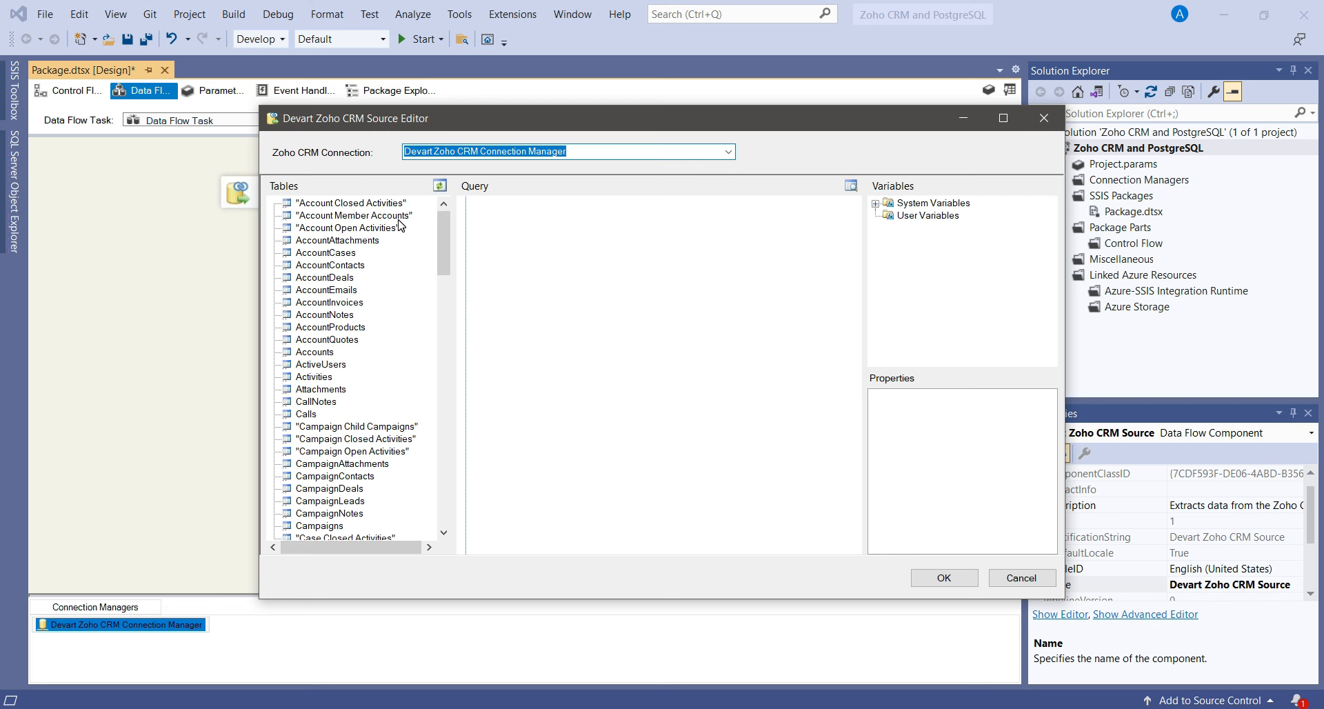
- Review the columns of the Accounts table and build the source query SELECT * FROM Accounts from it
click(321, 353)
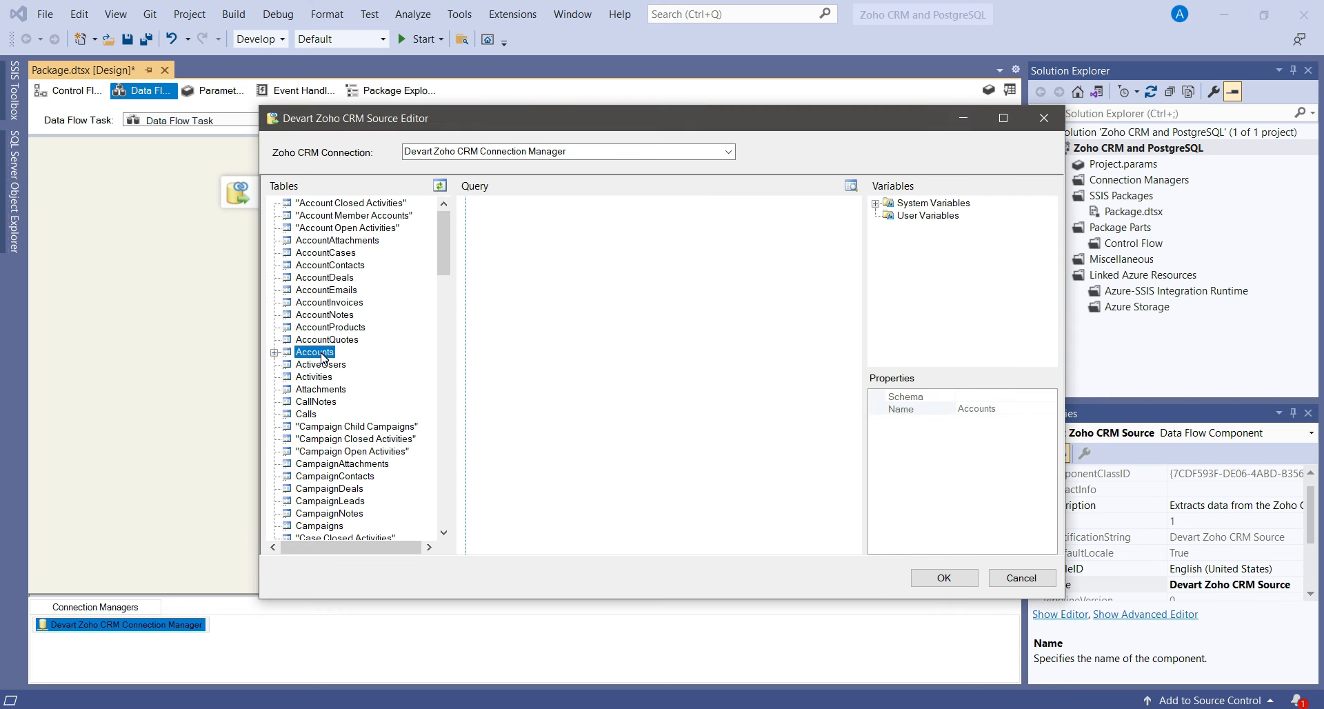
click(274, 352)
scroll(346, 272, down, 4)
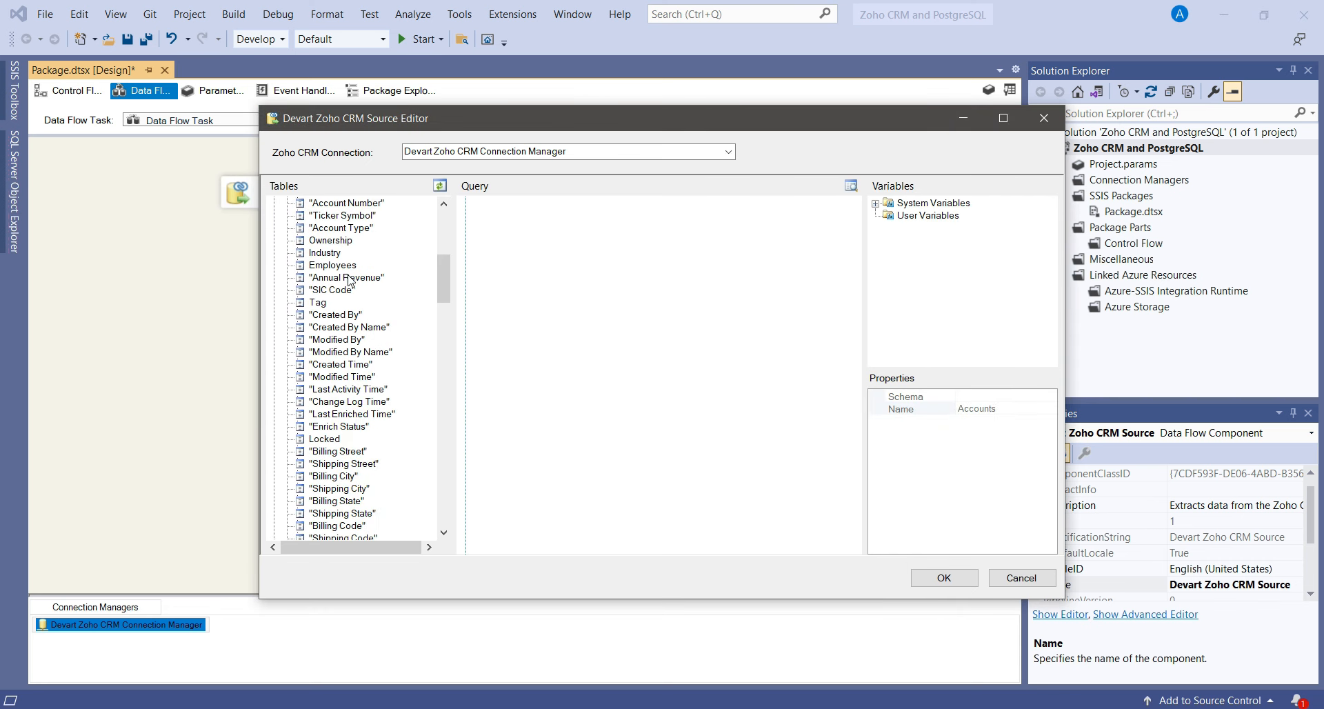
scroll(331, 289, up, 7)
click(275, 315)
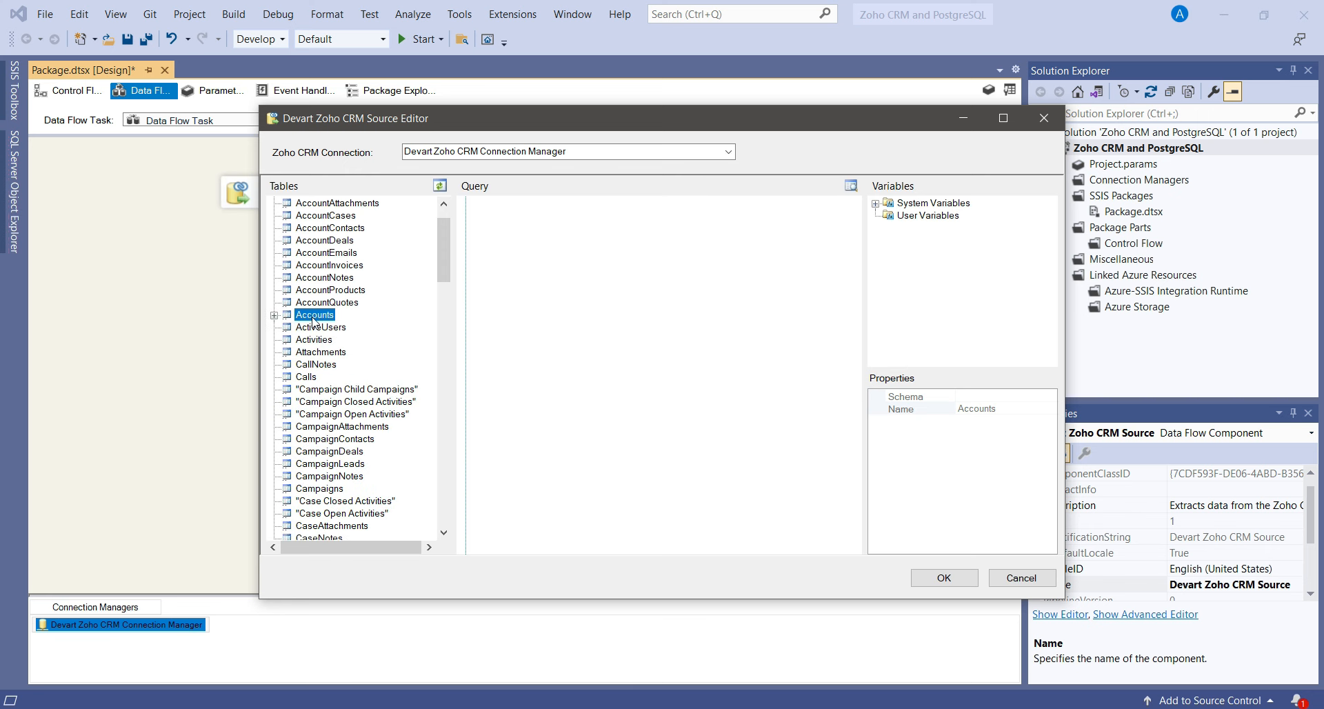
click(502, 309)
drag(574, 278, 575, 279)
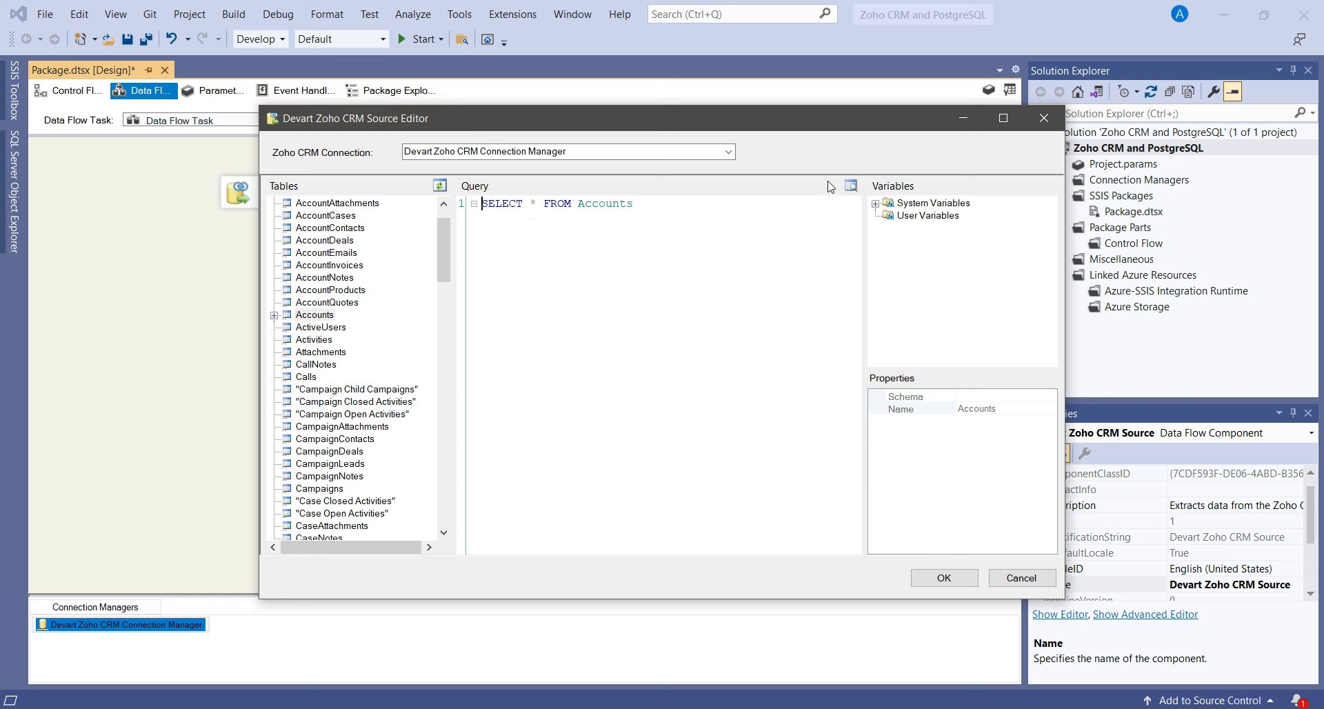
- Preview the Accounts query data in a maximized window, look through its columns and close the preview
click(852, 191)
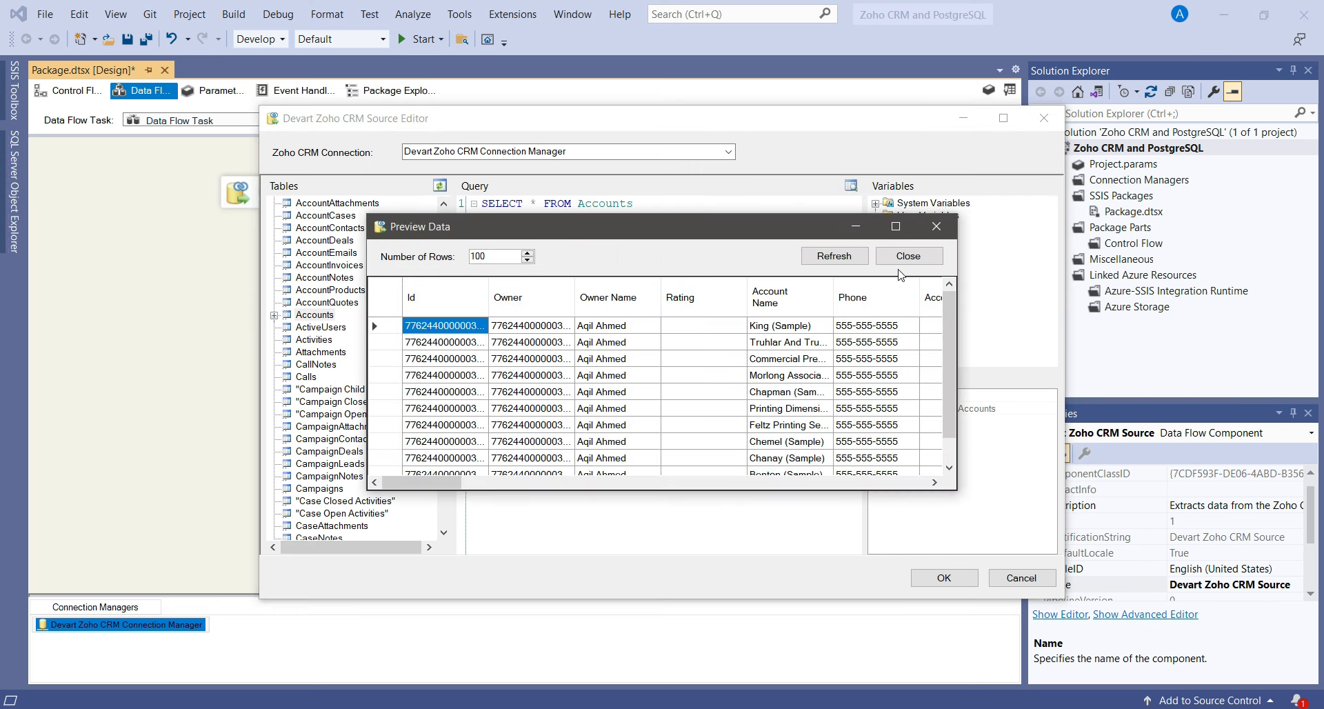
click(894, 226)
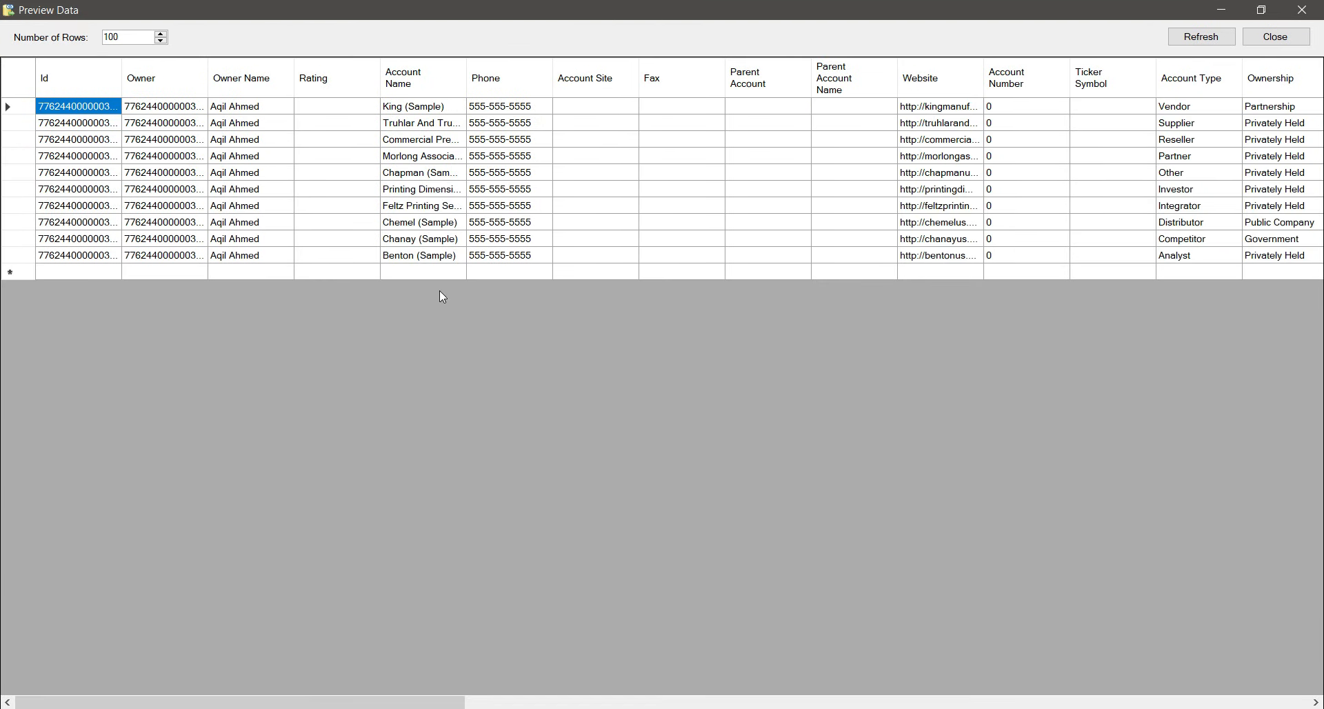
drag(380, 701, 701, 702)
click(1271, 42)
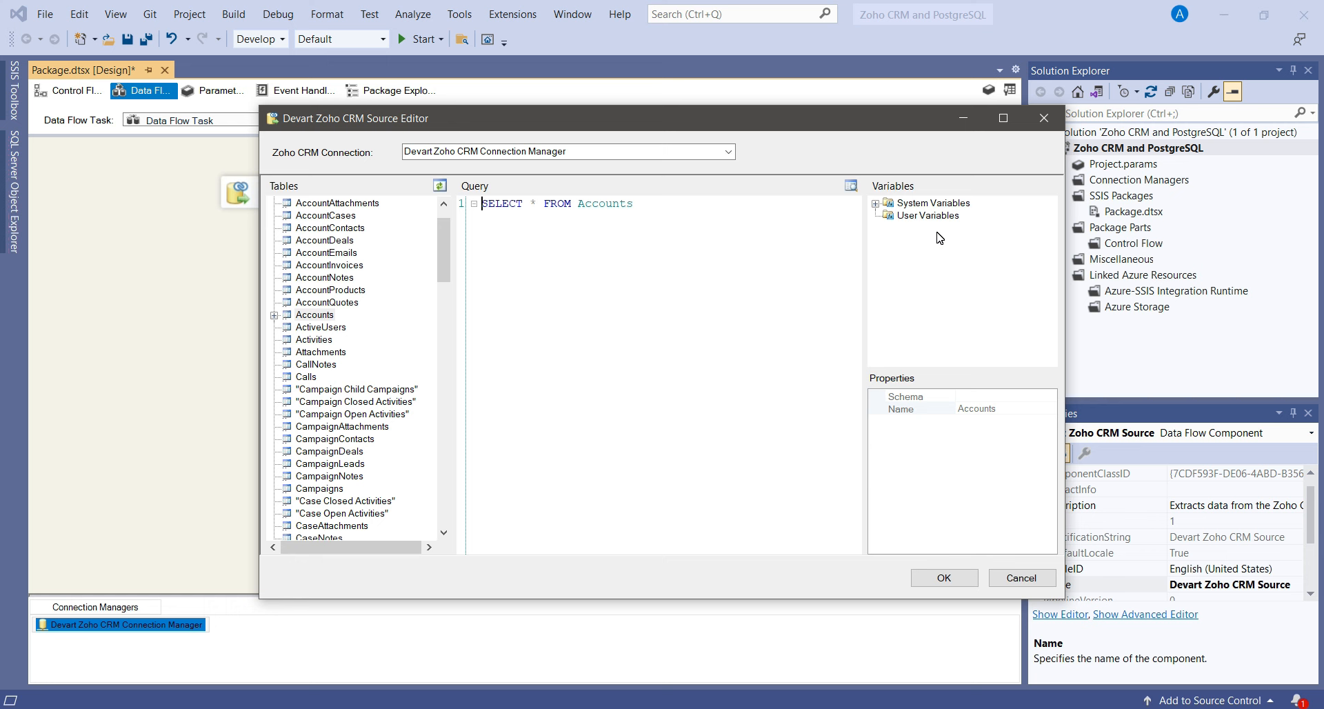
- Replace the source query with SELECT * FROM Contacts using the Contacts table
drag(666, 204, 431, 203)
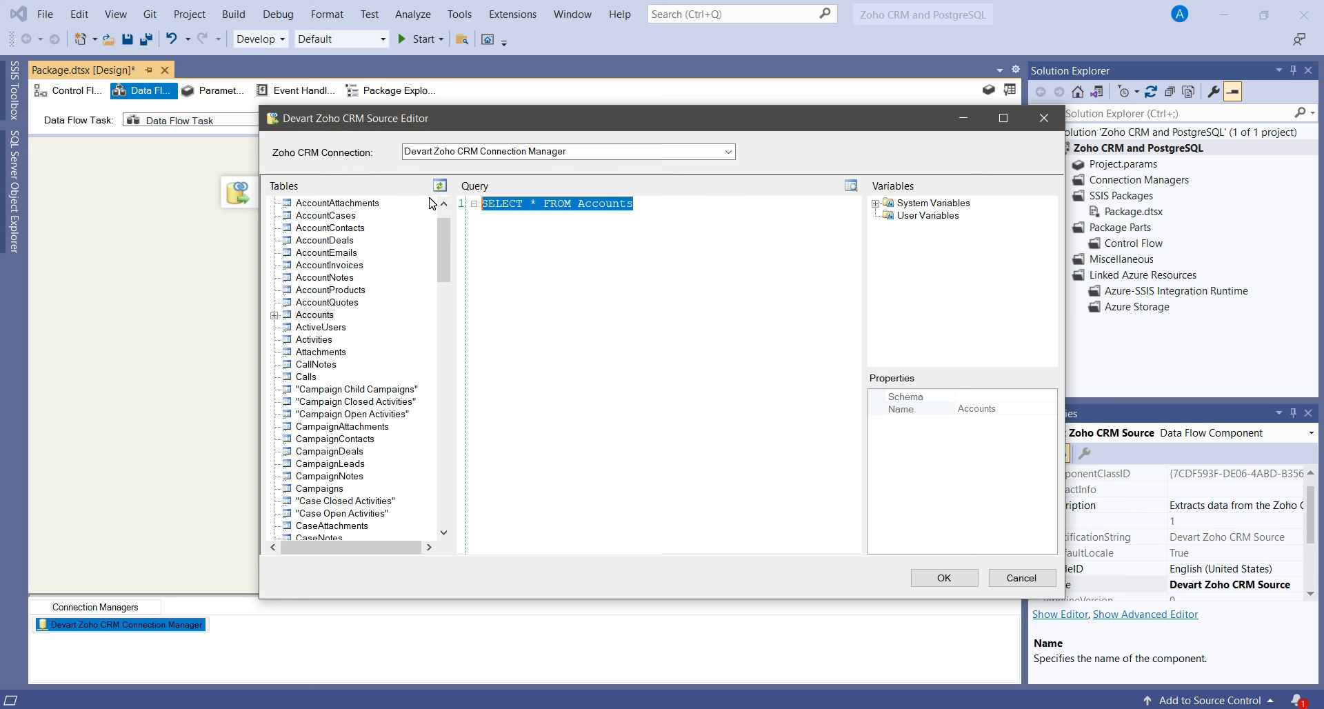
key(Delete)
scroll(337, 332, down, 3)
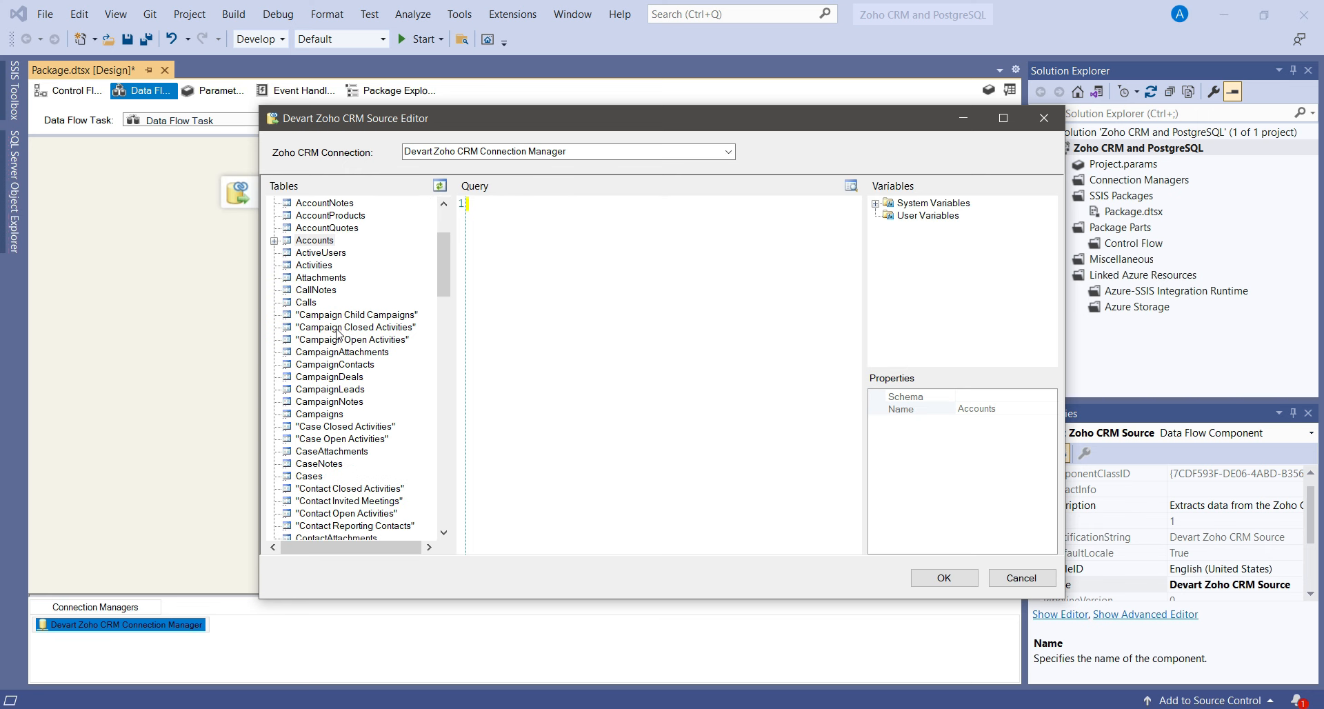
scroll(337, 332, down, 1)
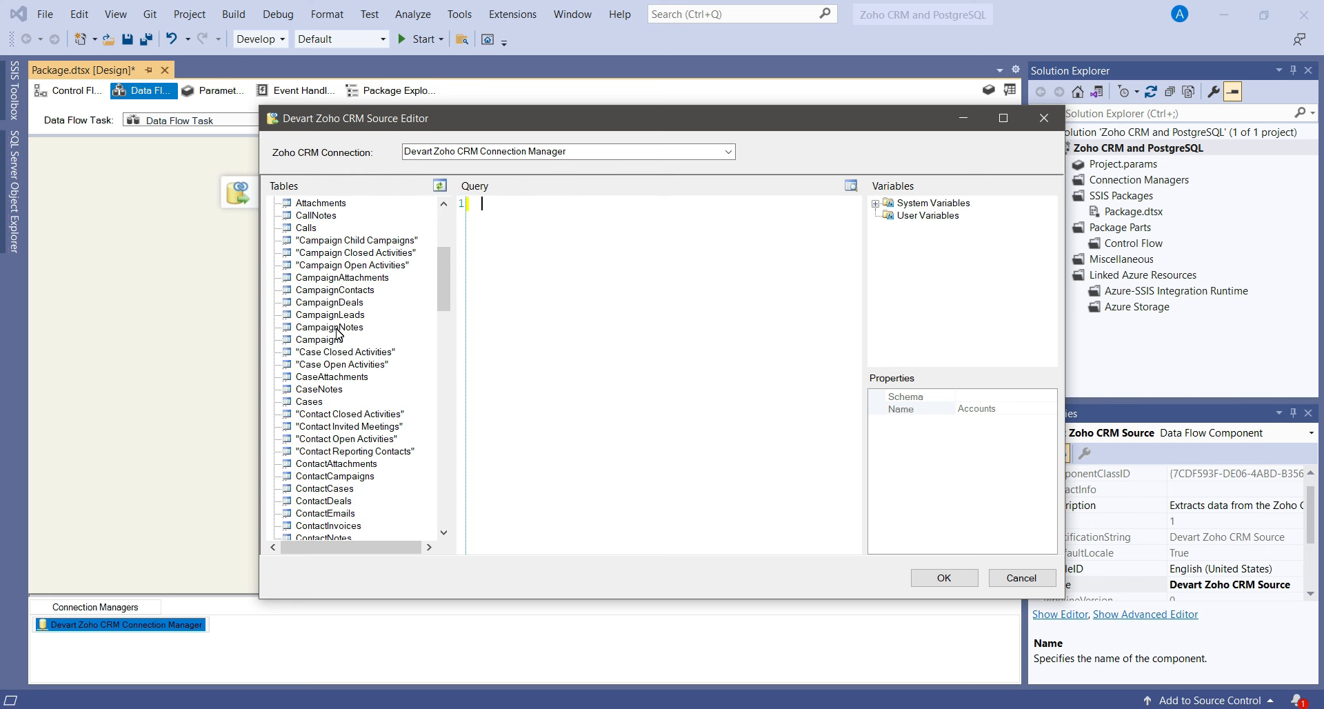
scroll(336, 333, down, 2)
drag(313, 501, 587, 332)
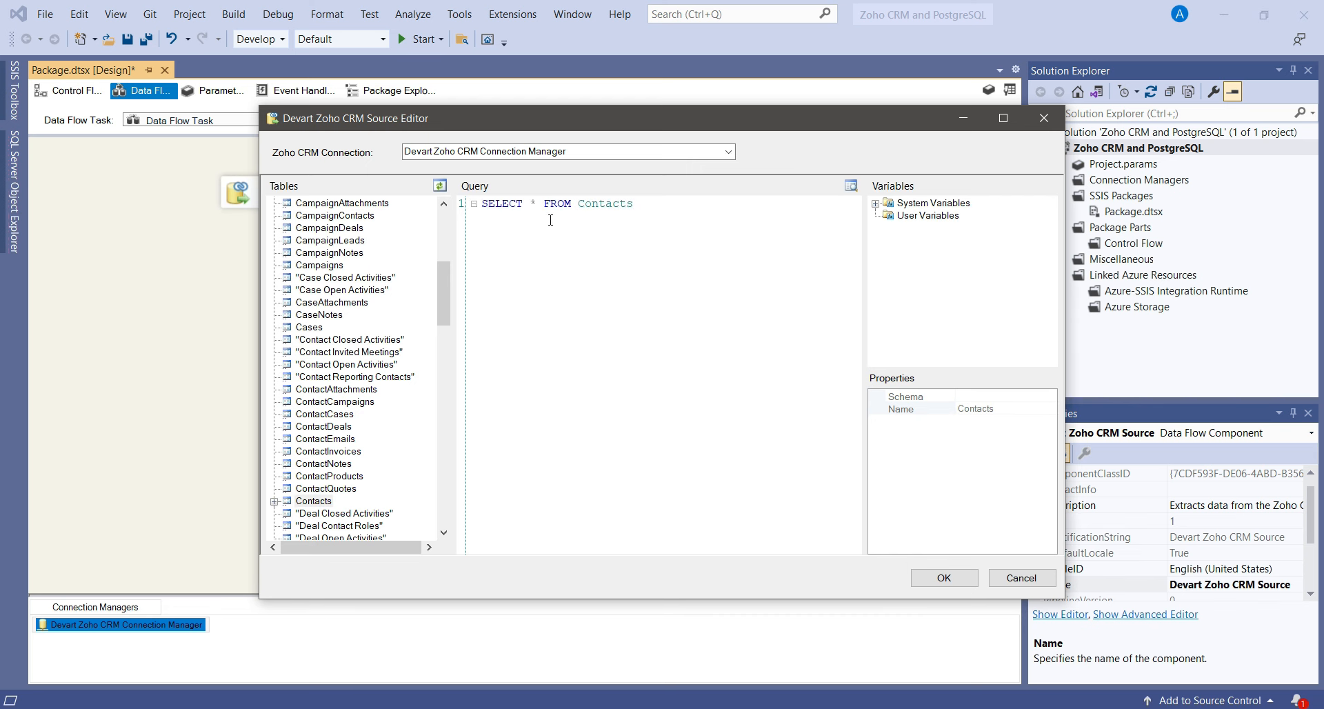
- Preview the Contacts data, including the full Account values and mailing address columns, and save the Zoho CRM source settings
click(851, 186)
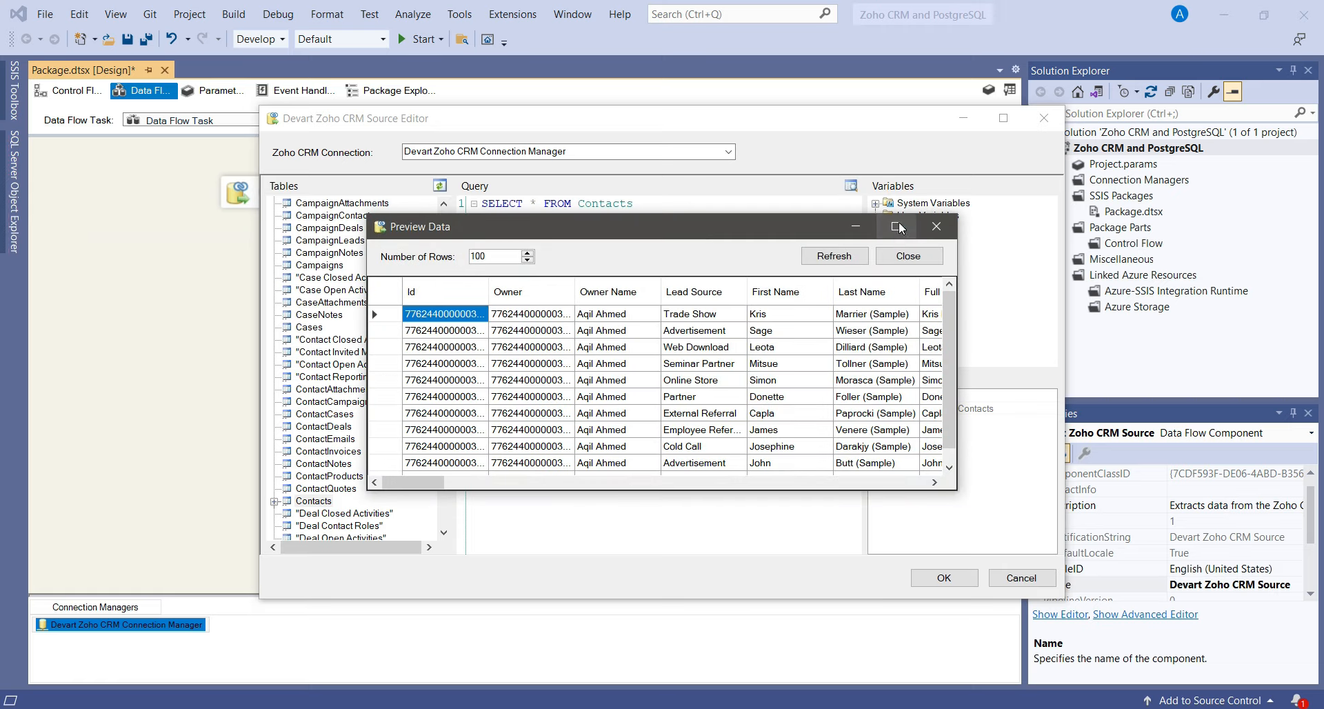
click(897, 222)
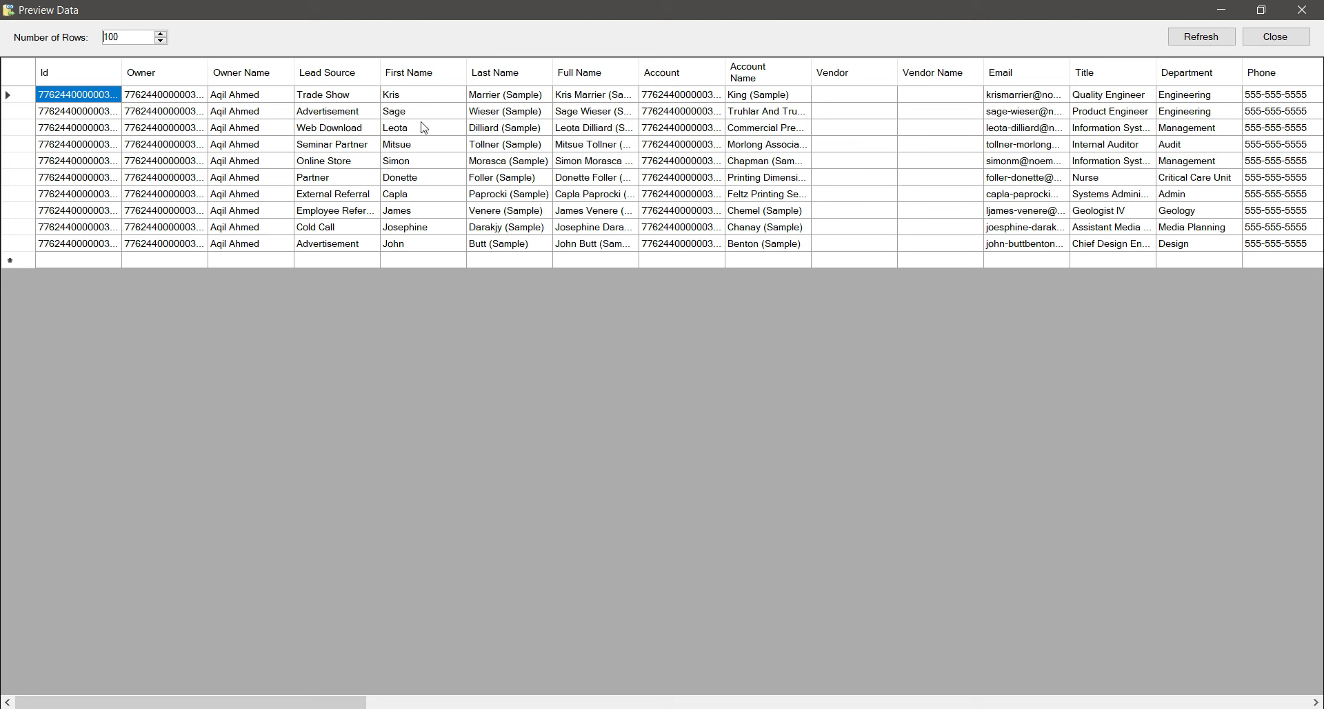
double_click(725, 69)
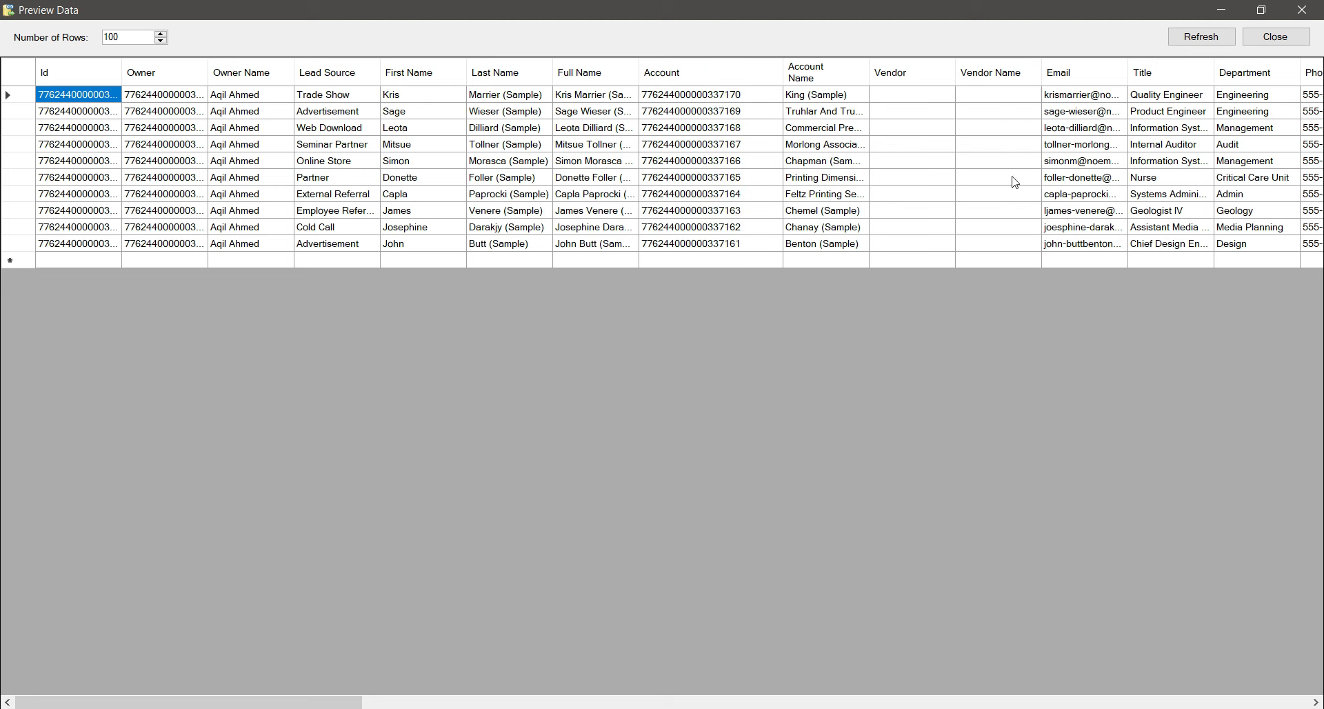
drag(333, 698, 1095, 690)
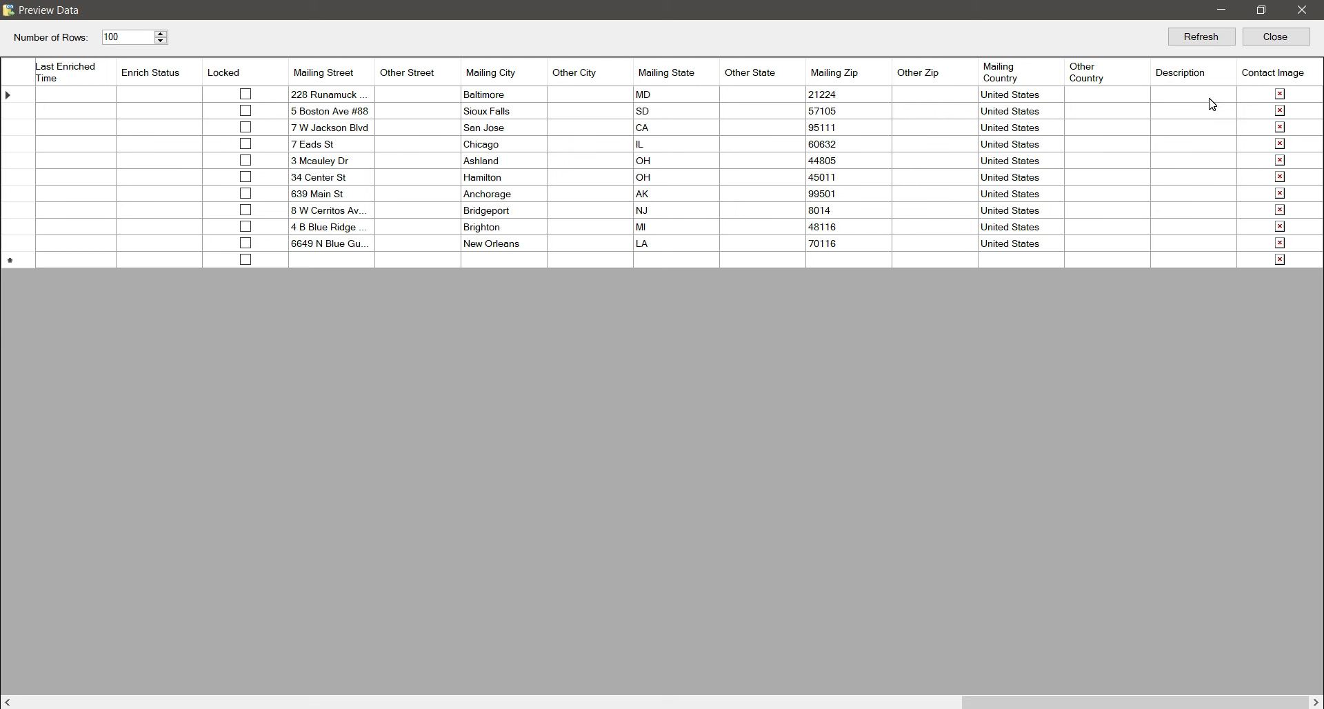
click(1288, 37)
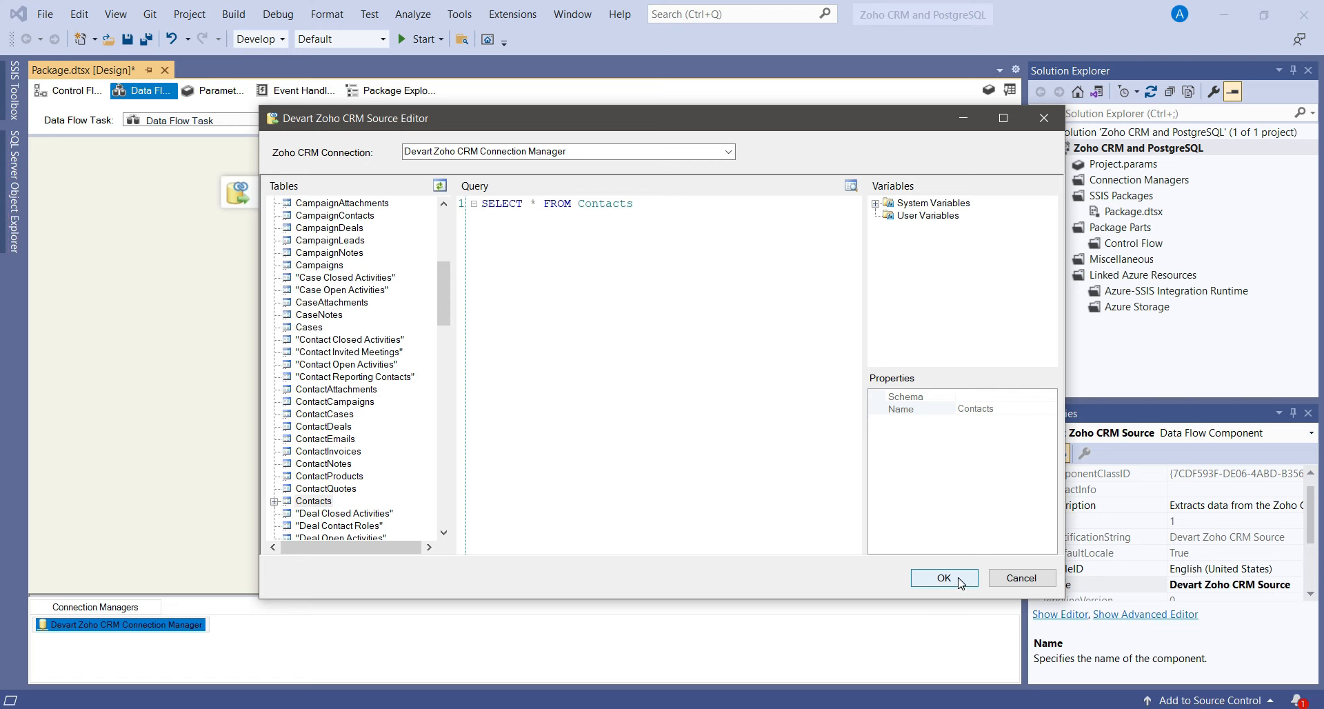
click(953, 579)
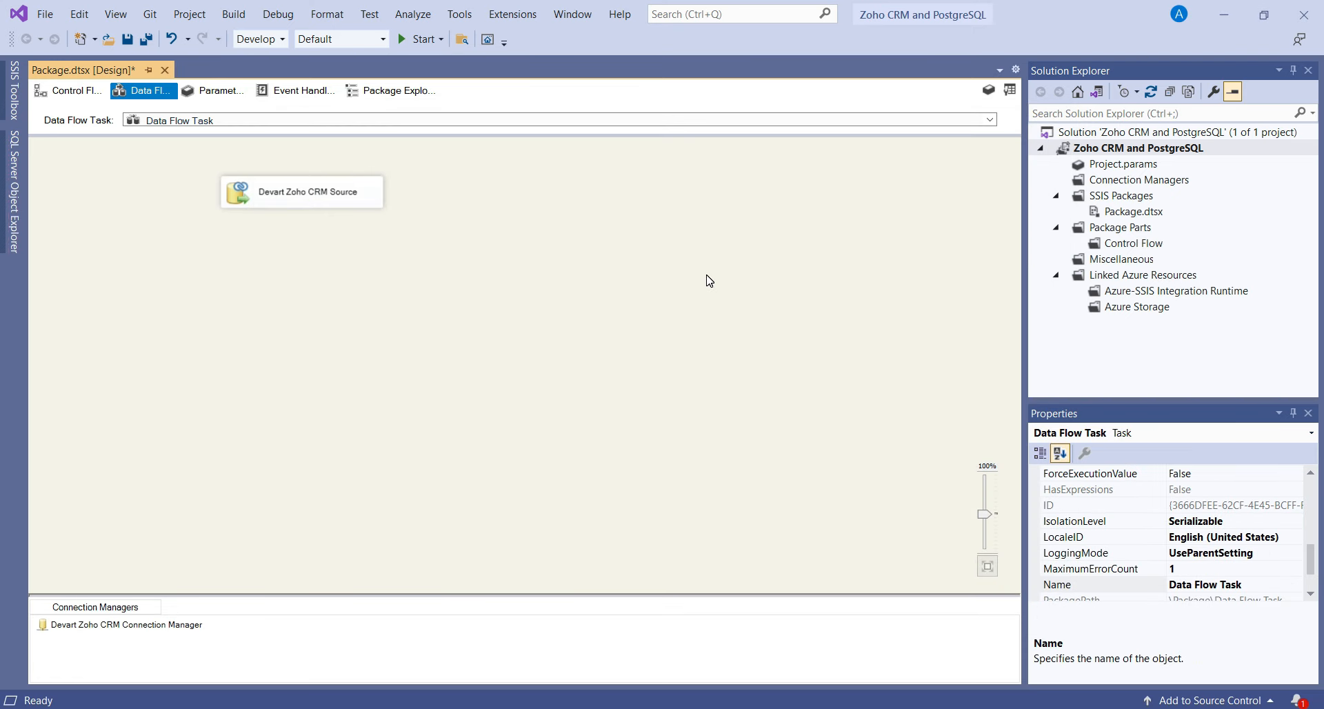
- Reposition the Zoho CRM source on the data flow canvas and add a Devart PostgreSQL Source beside it
drag(308, 202, 345, 183)
click(1009, 91)
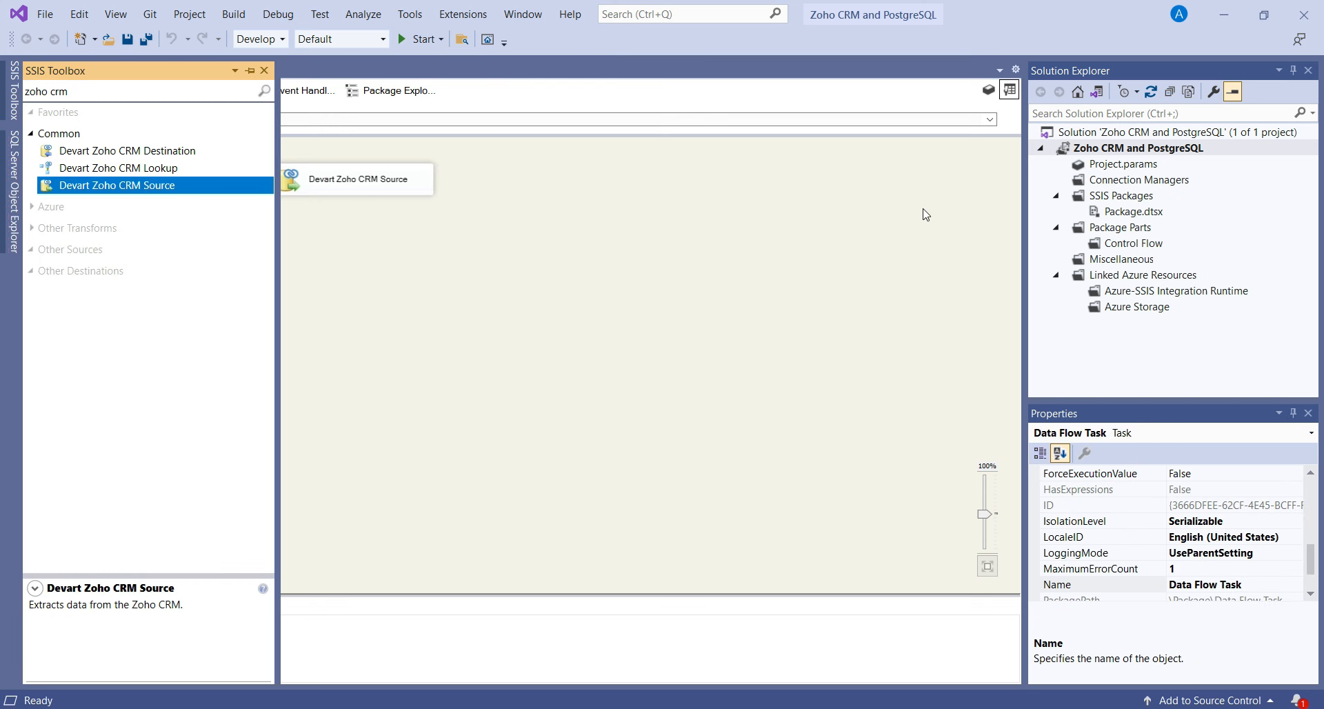
triple_click(135, 90)
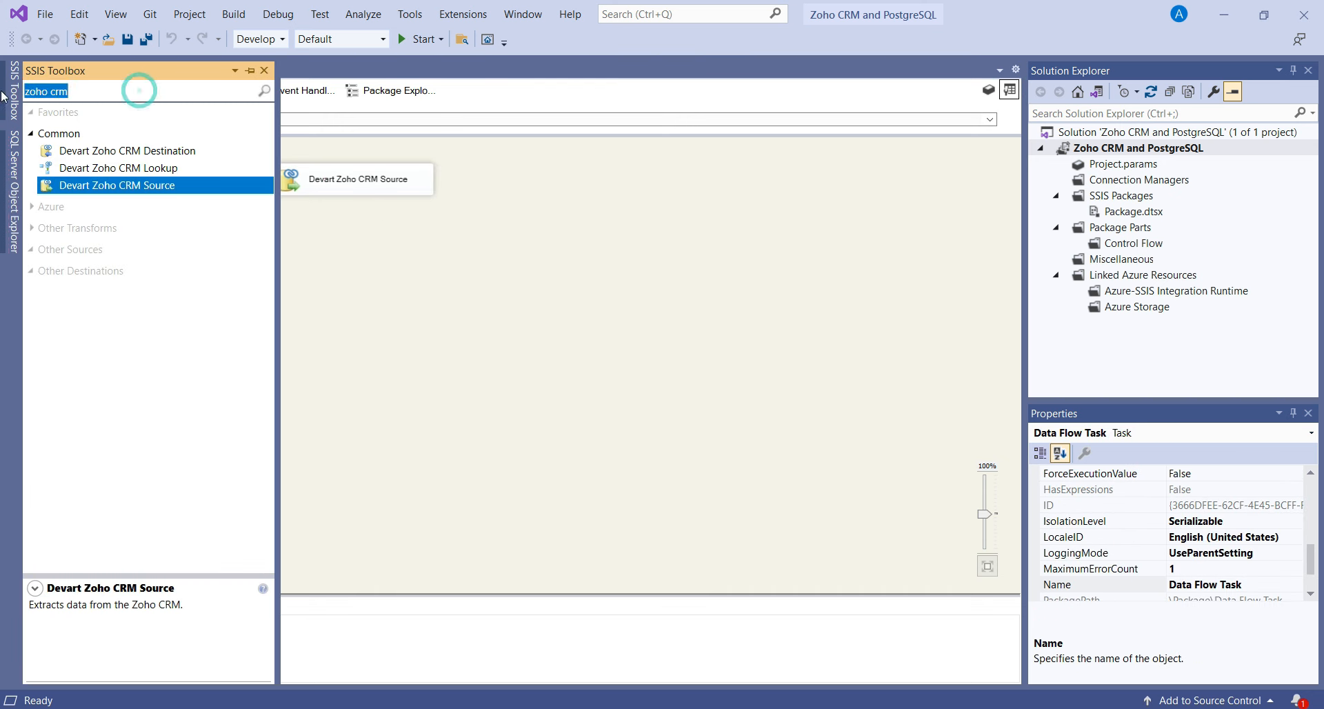
text(postgre)
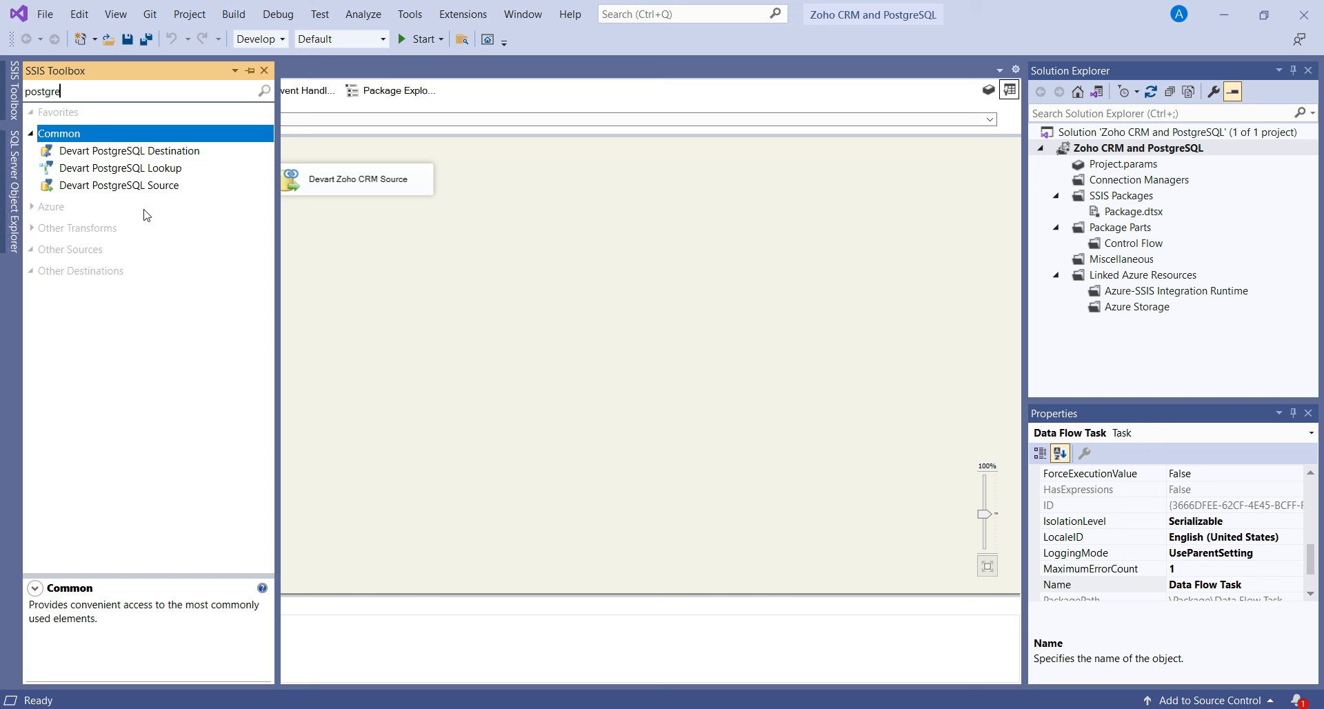
drag(109, 187, 531, 159)
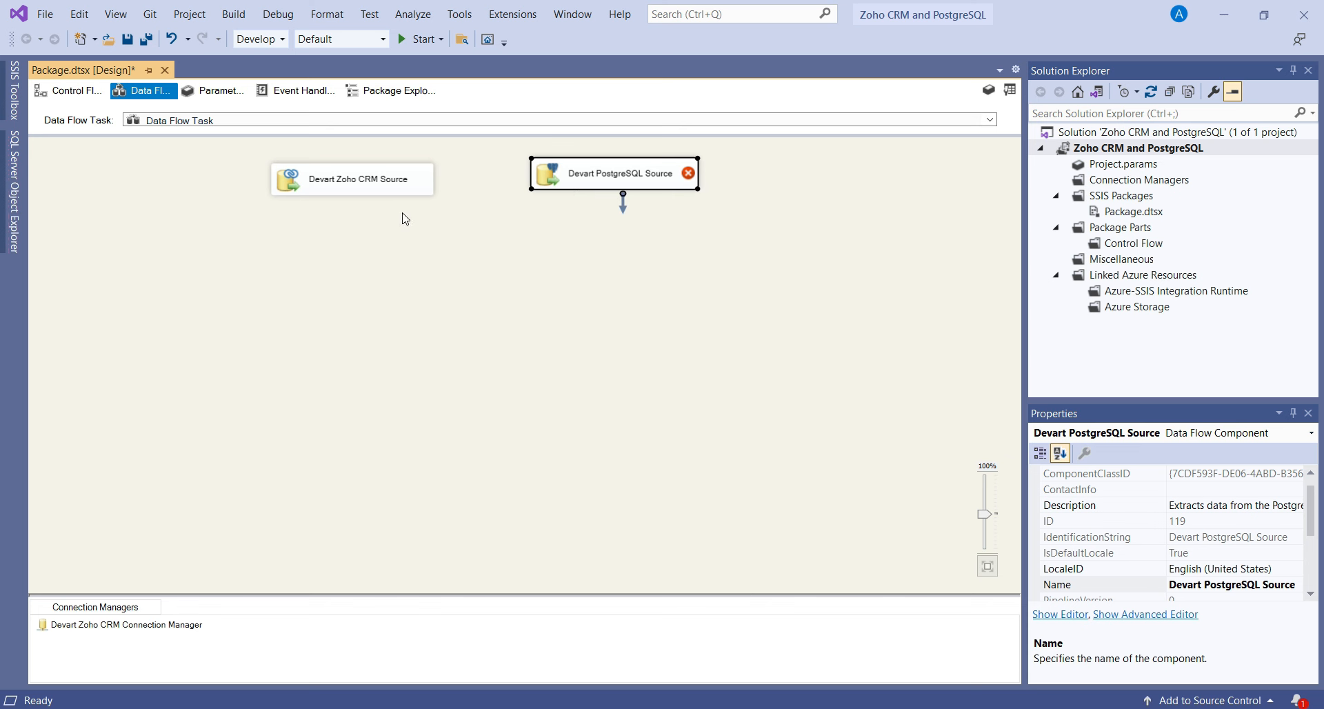
- Open the Devart PostgreSQL Source editor and start creating a new connection manager for it
click(375, 187)
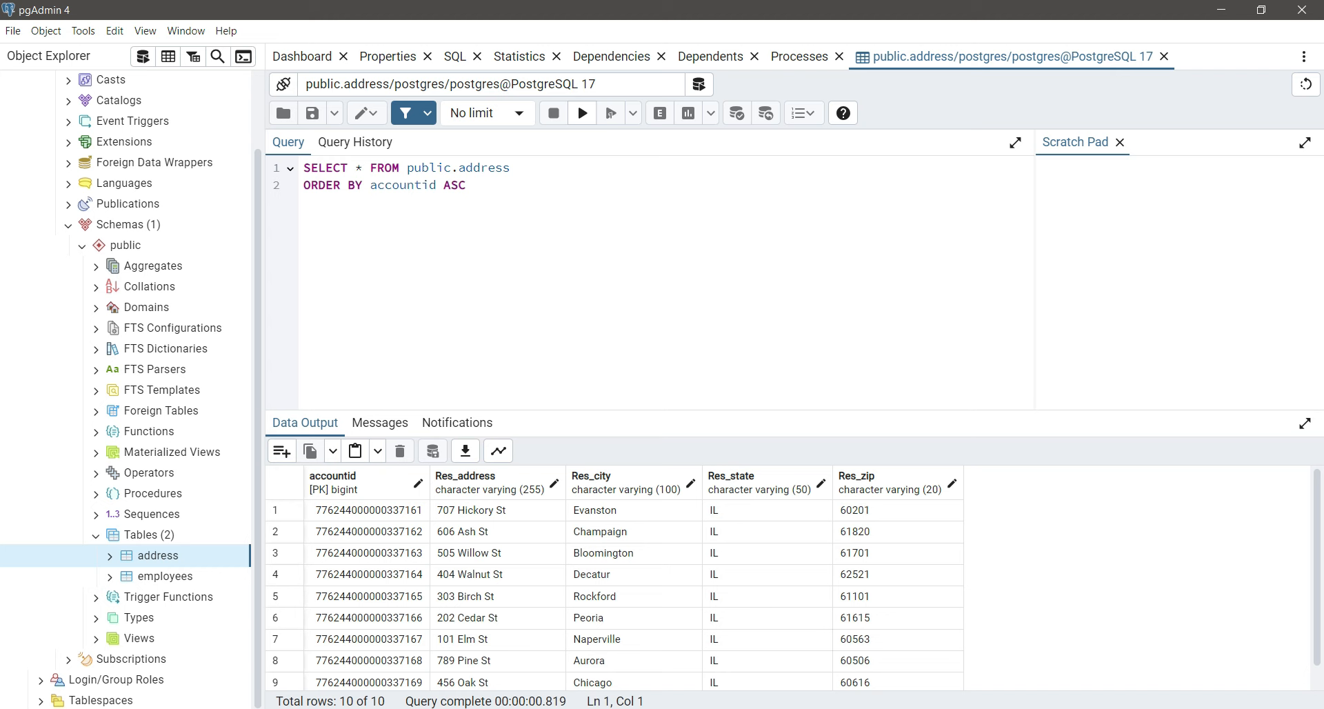
click(1000, 708)
right_click(610, 179)
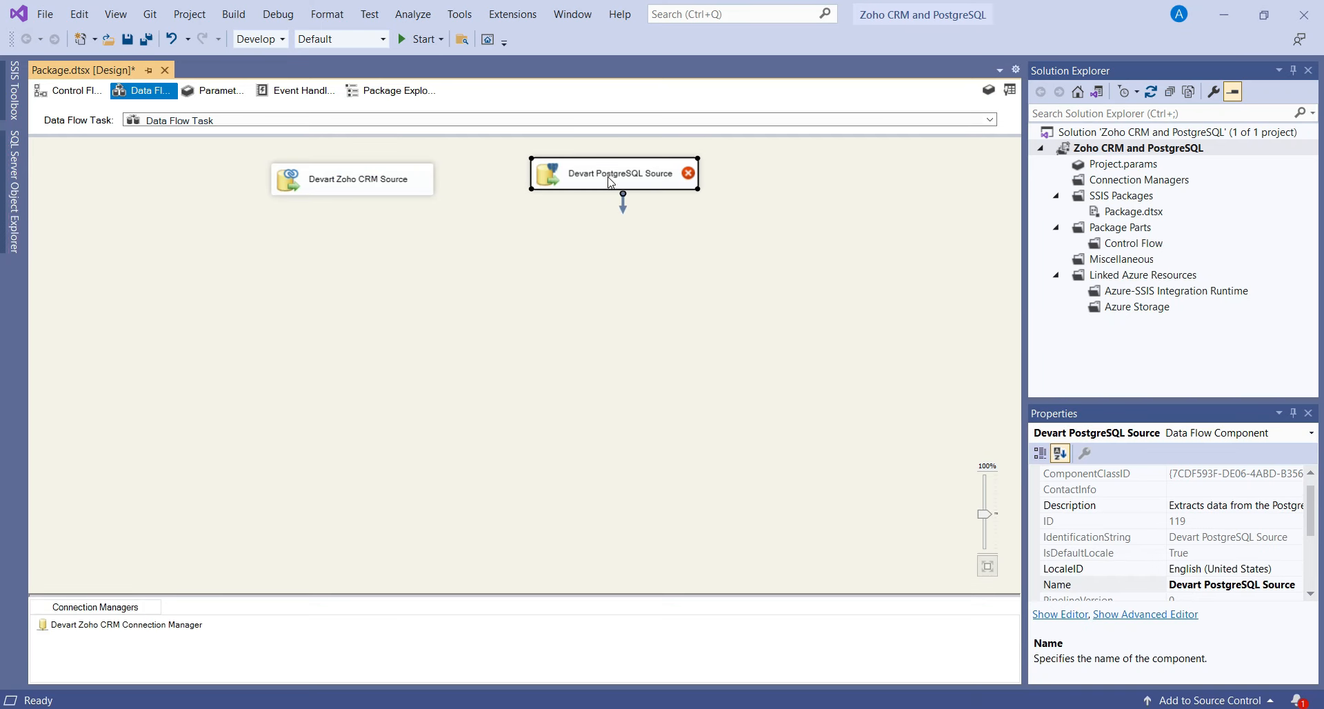
click(641, 196)
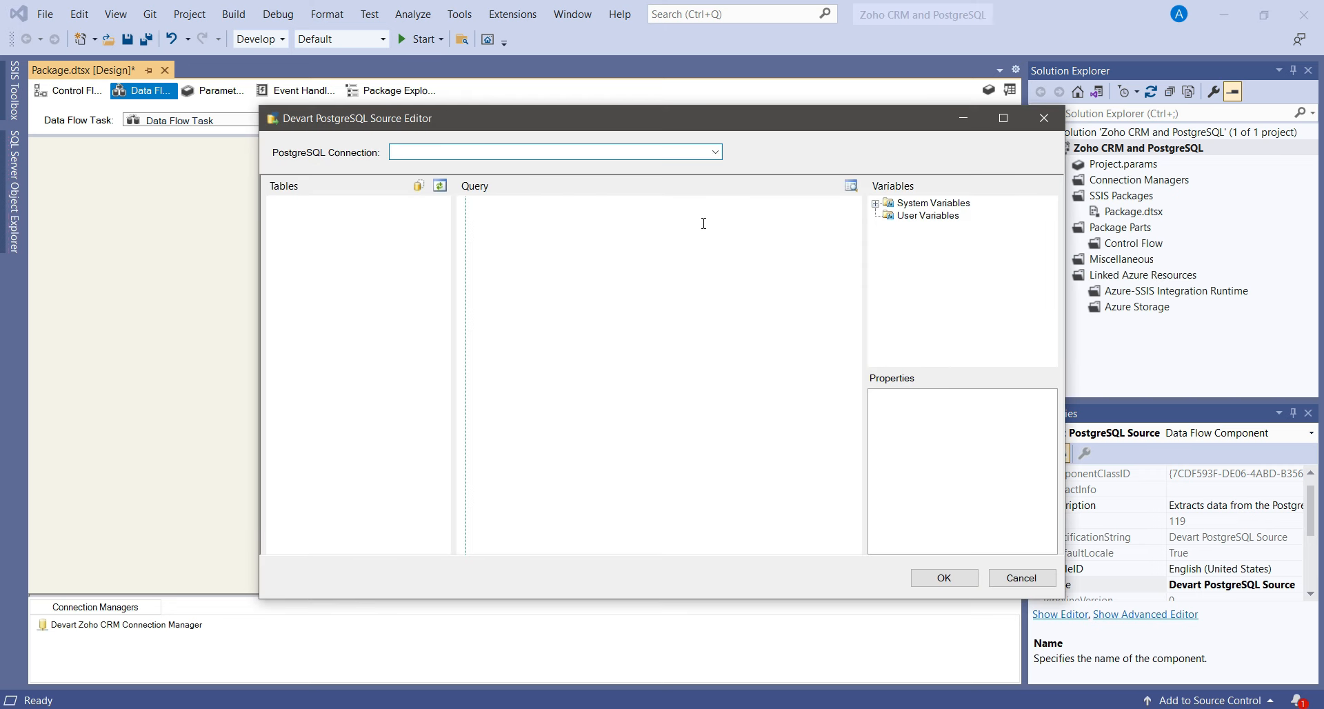
click(714, 151)
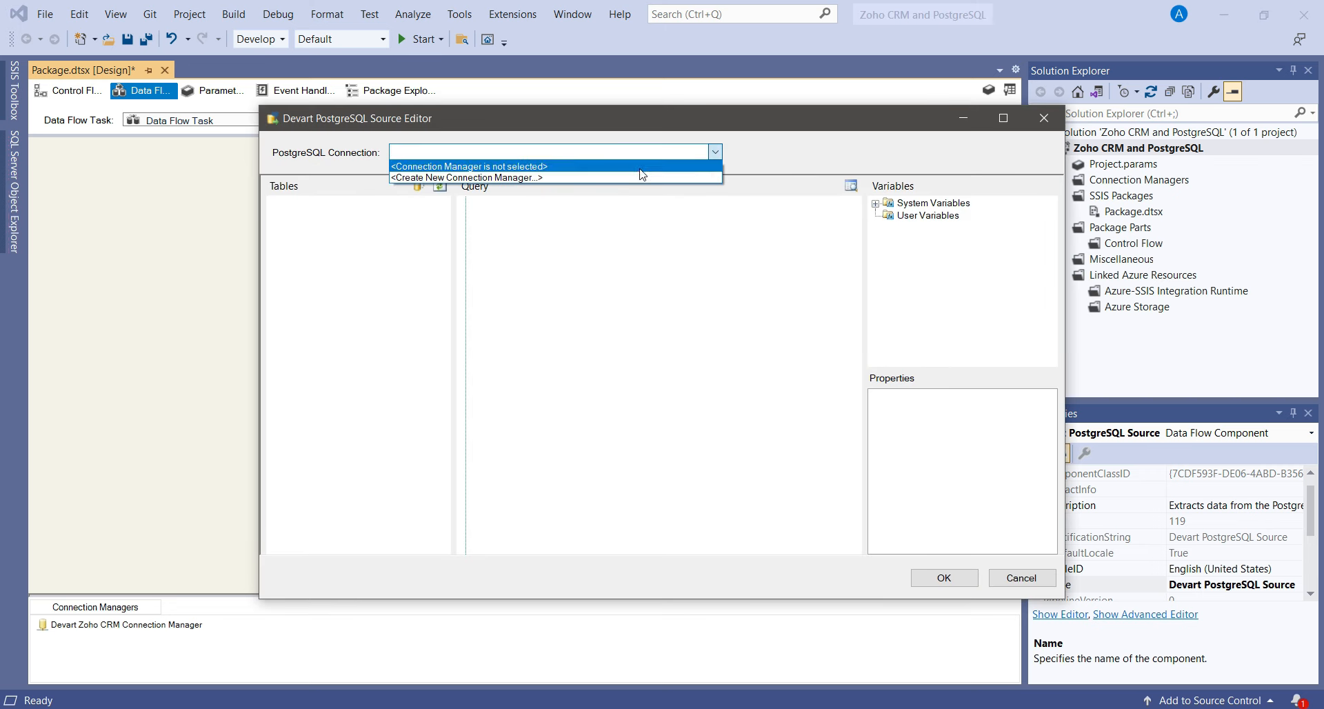
click(420, 178)
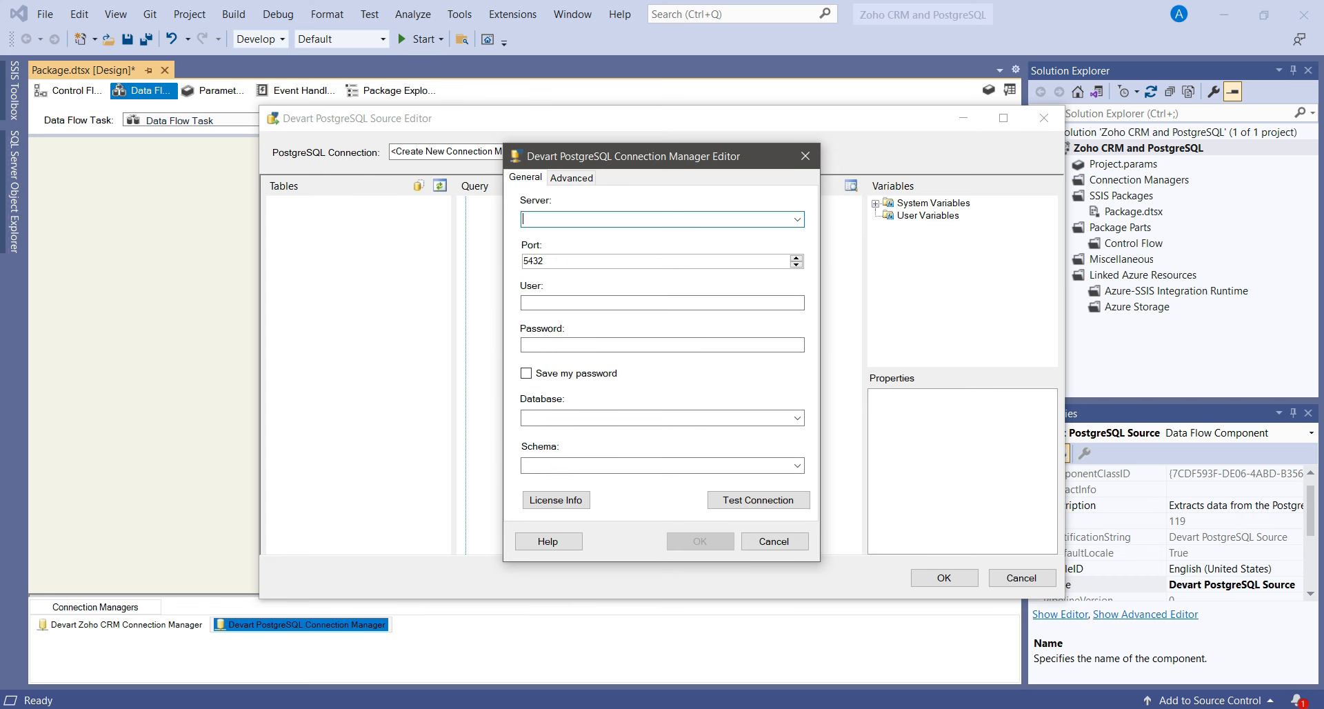
- Switch to pgAdmin, open the PostgreSQL 17 server's connection properties and copy the host name
key(alt+Tab)
scroll(130, 221, up, 2)
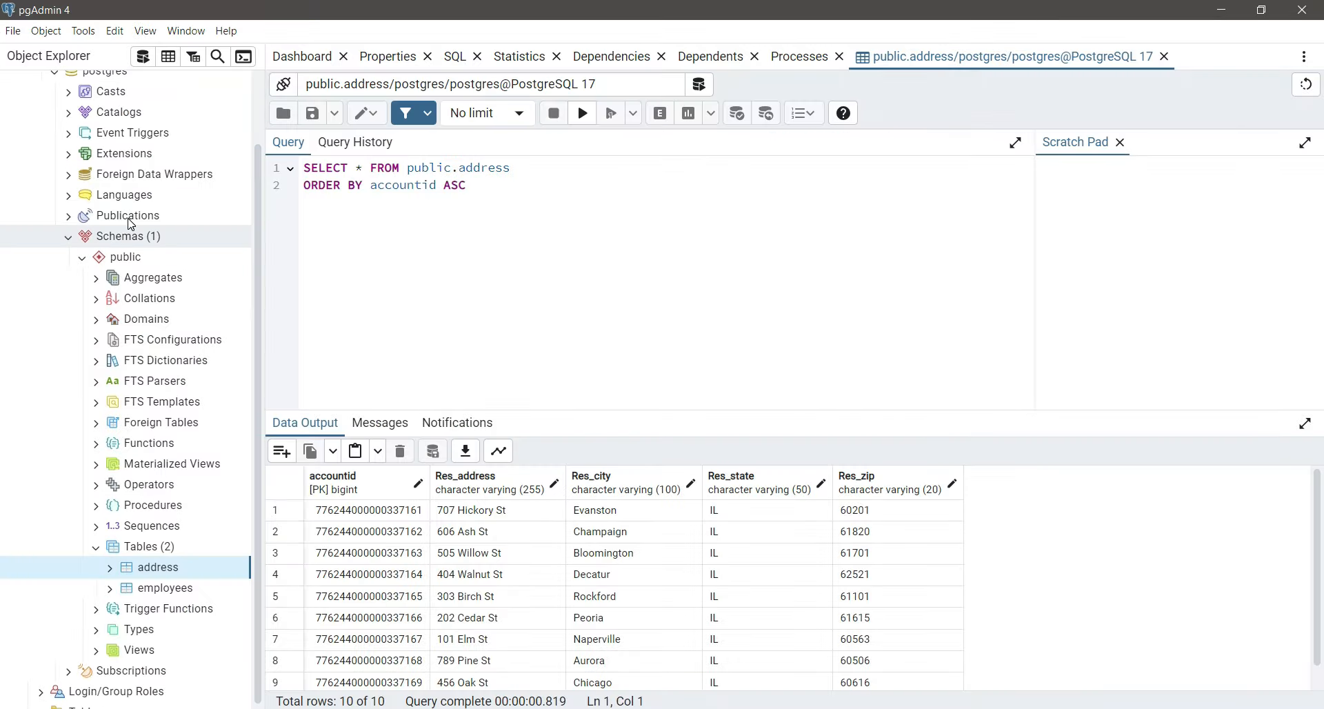
click(108, 103)
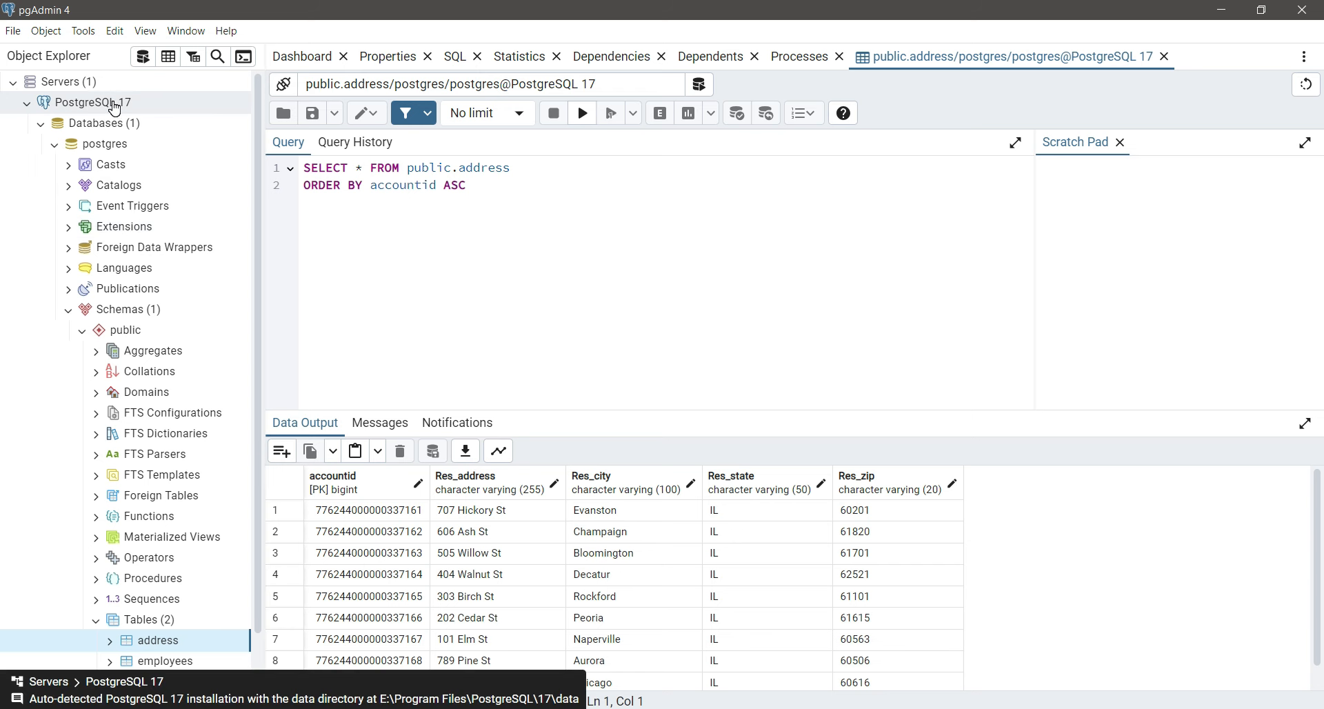
right_click(112, 103)
click(176, 365)
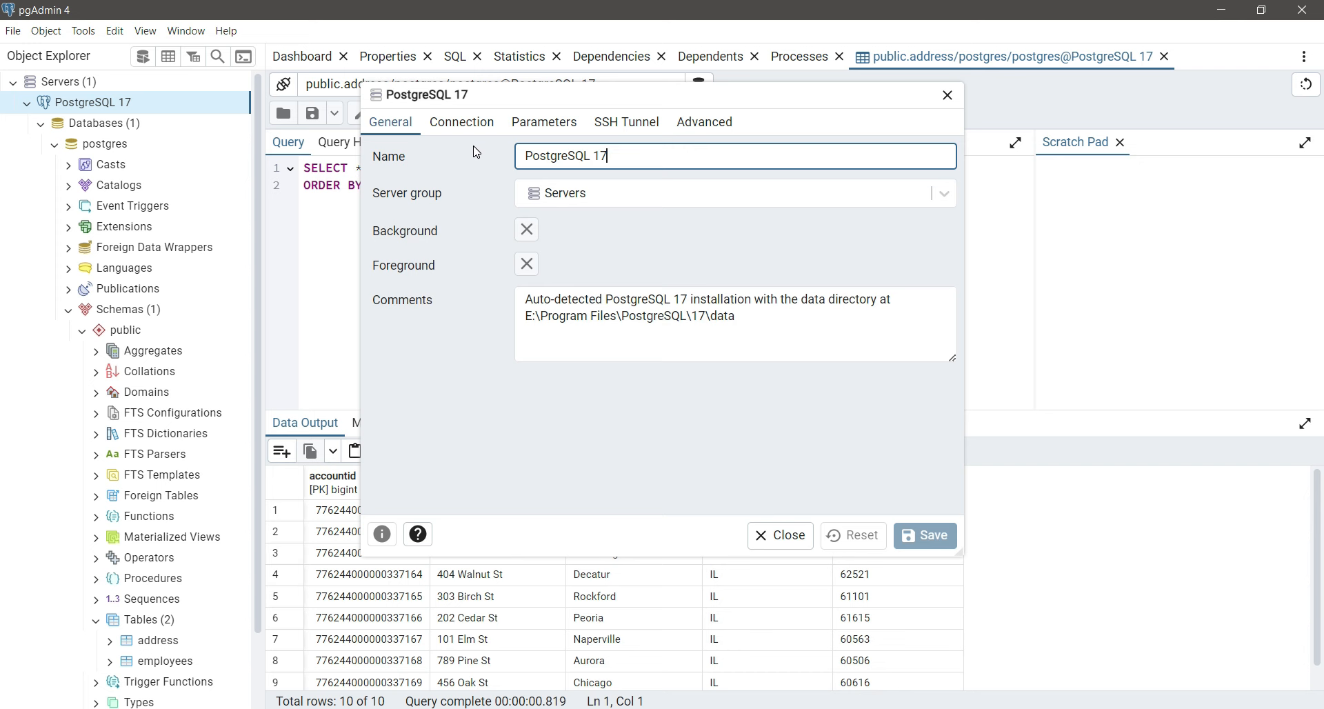
click(469, 122)
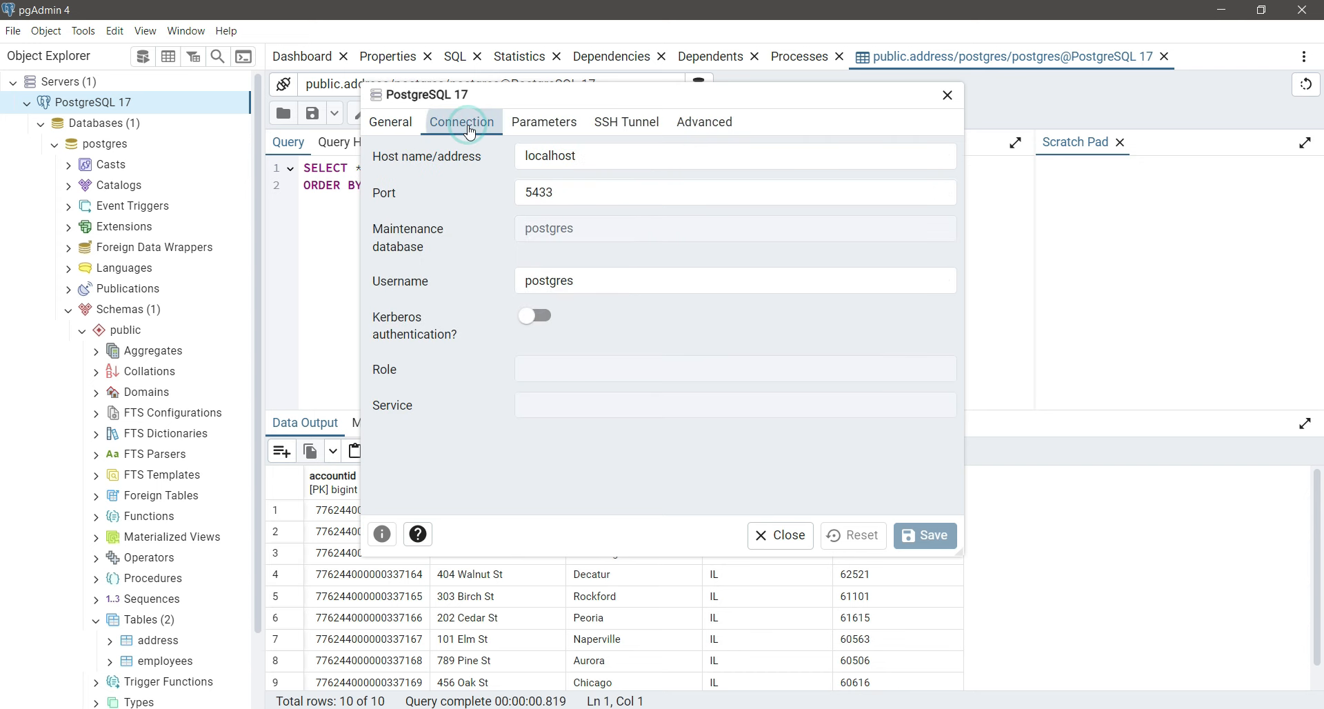
double_click(584, 160)
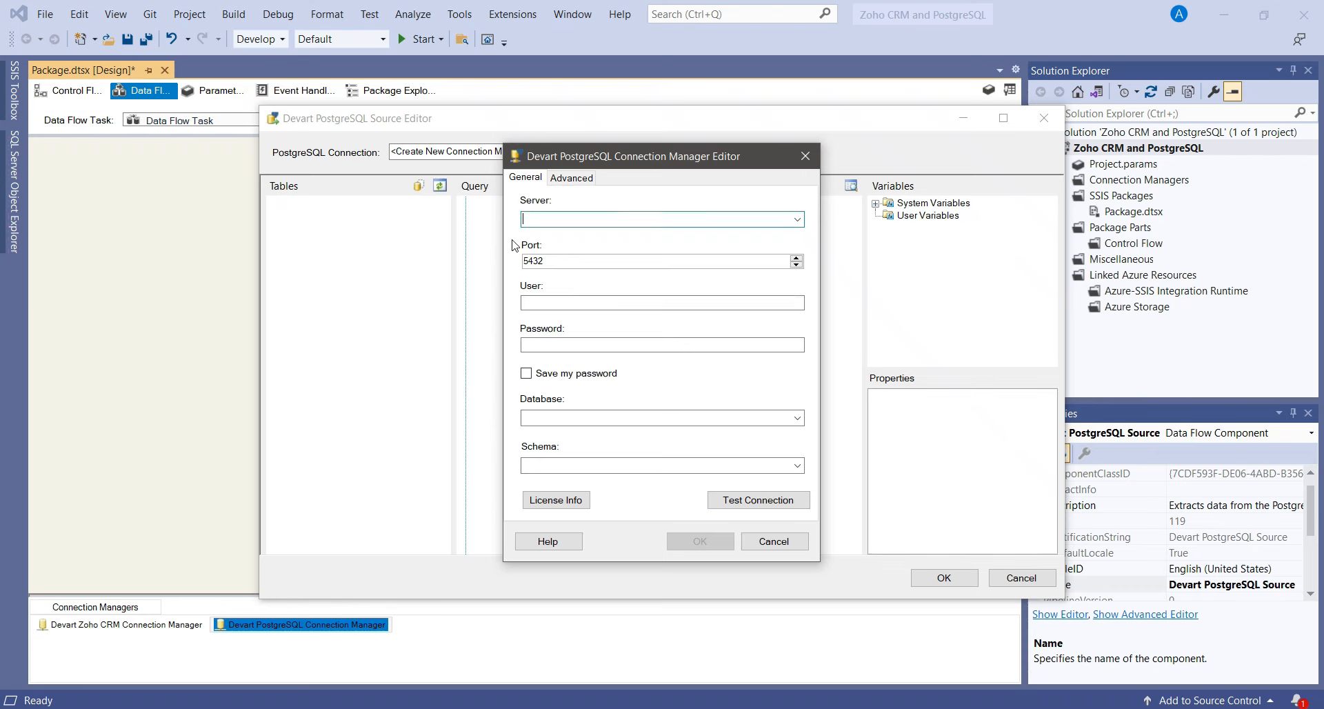
- Set the PostgreSQL connection's server to localhost, port to 5433 and user to postgres, copying the username from pgAdmin
text(localhost)
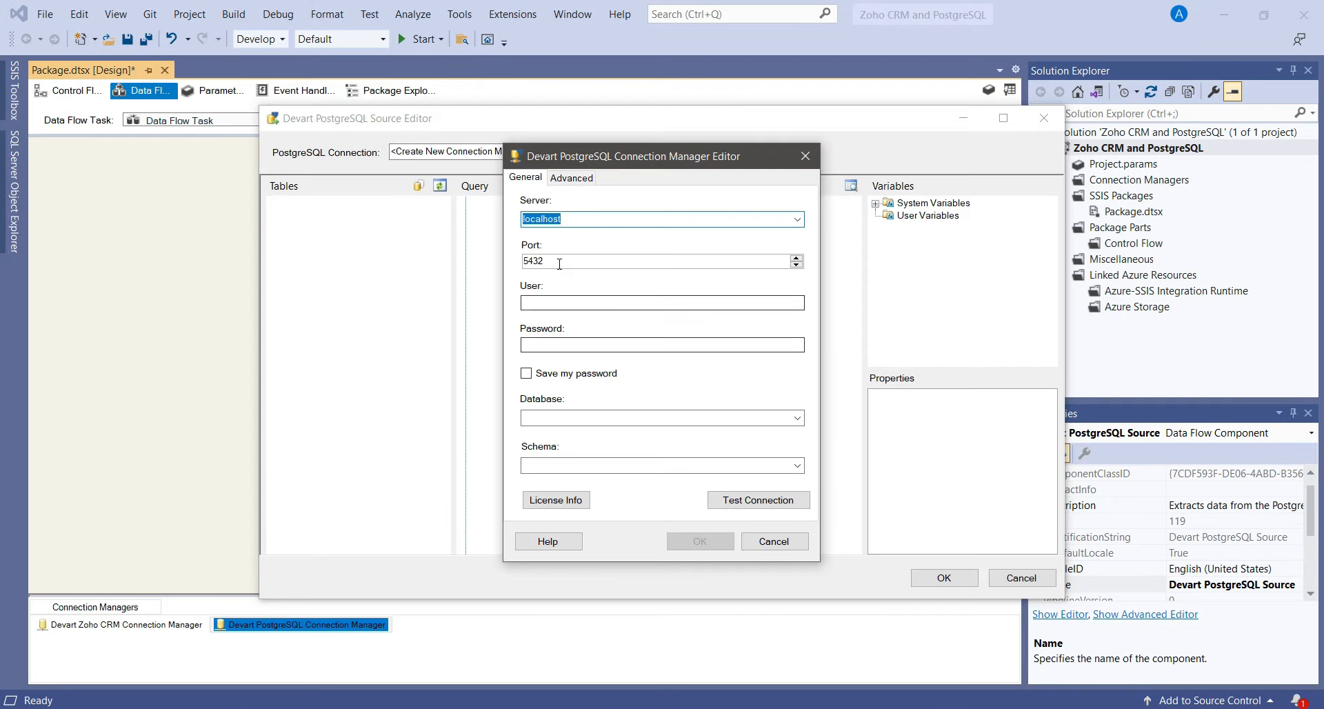
click(569, 257)
key(BackSpace)
click(569, 302)
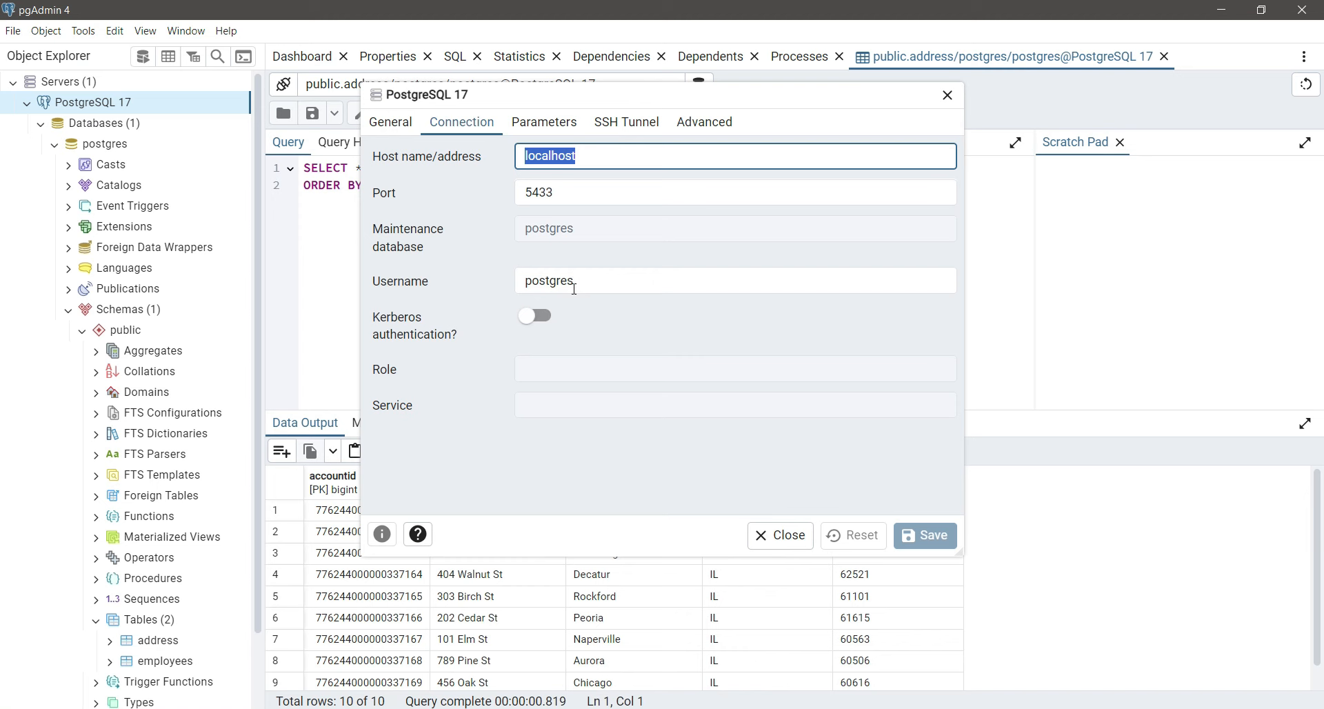
double_click(576, 283)
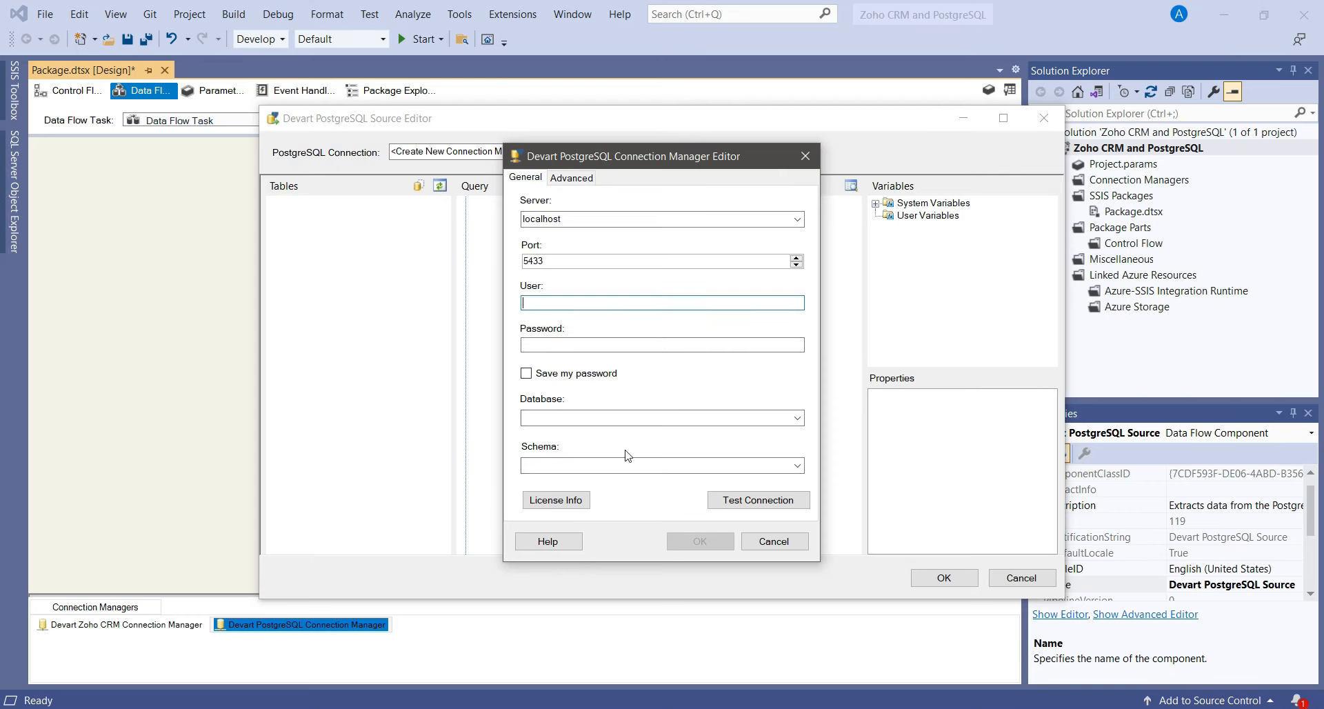
text(postgres)
- Enter the PostgreSQL account password with saving enabled, and choose the postgres database and public schema
click(581, 340)
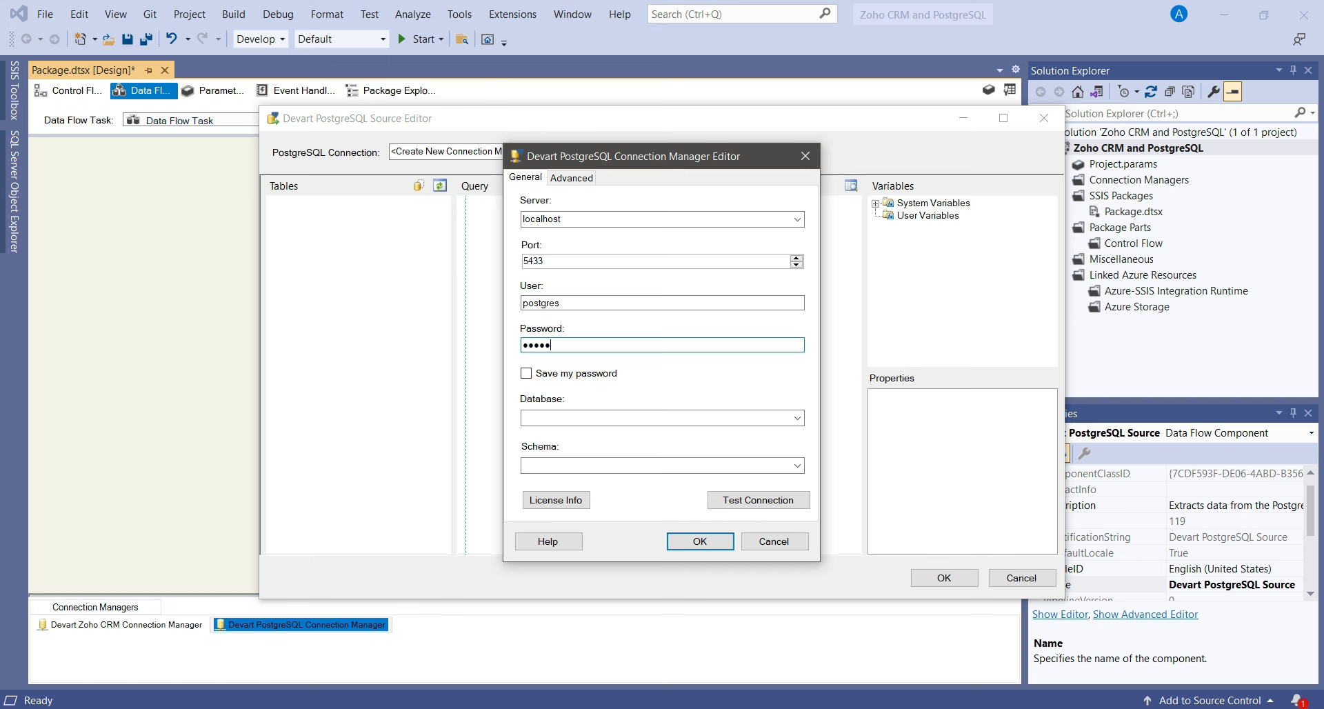
click(582, 373)
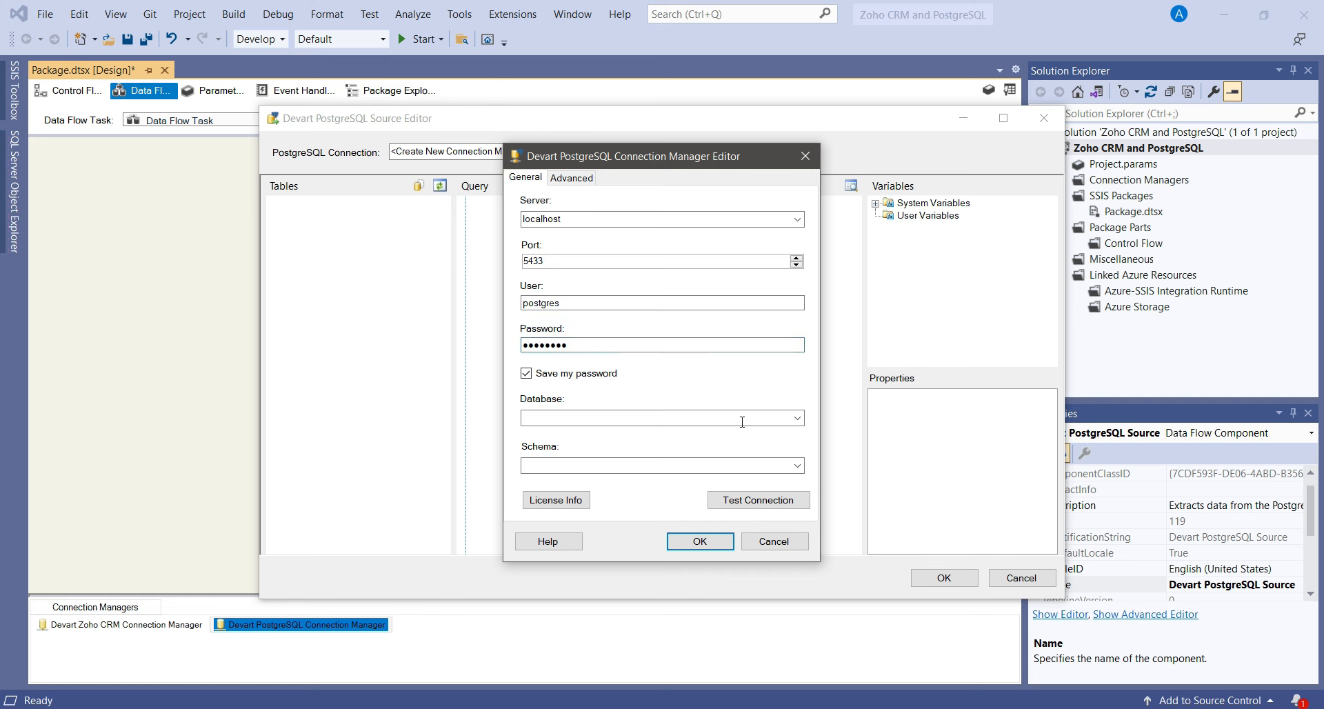
click(798, 419)
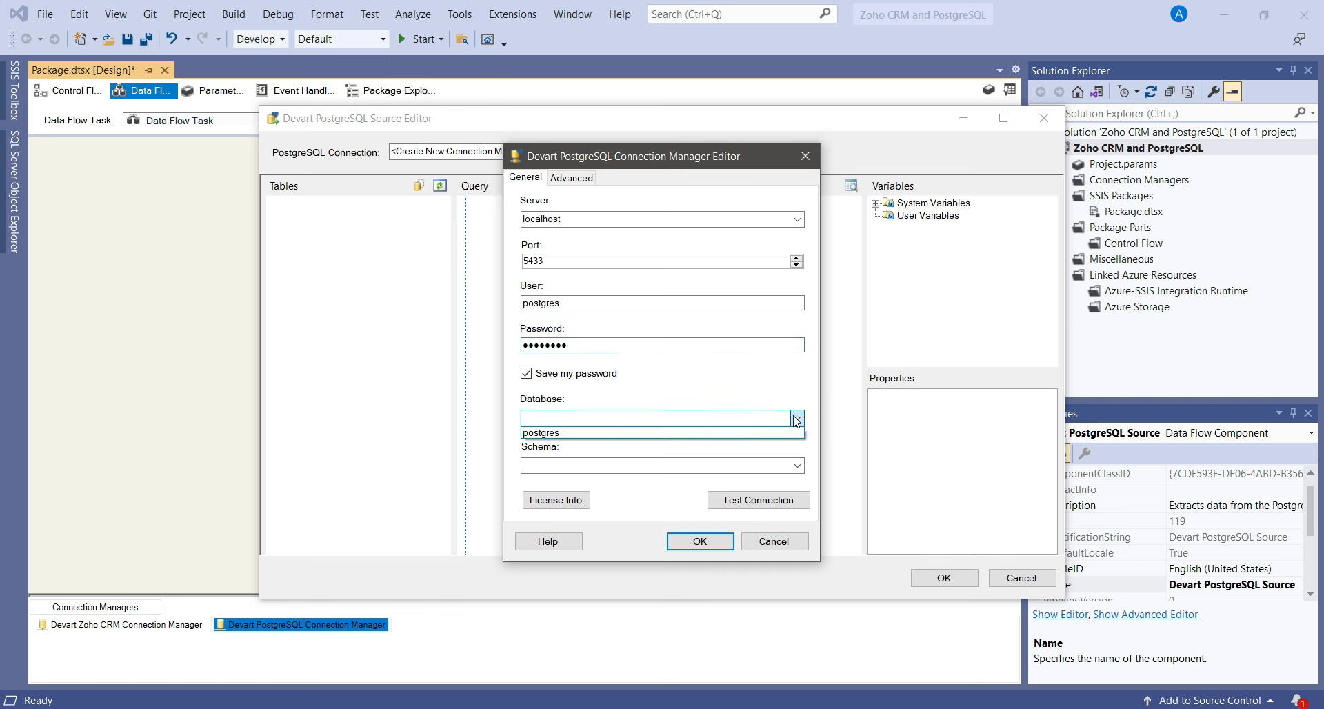
click(554, 433)
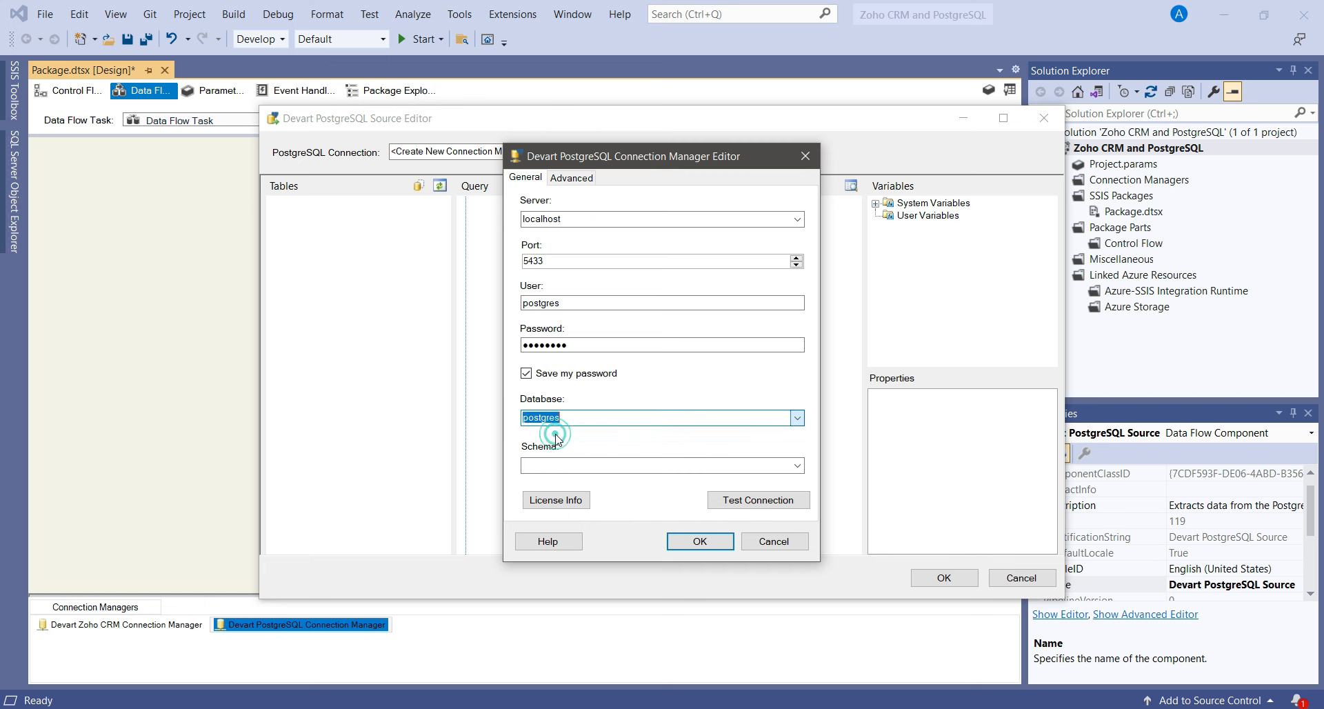
click(798, 466)
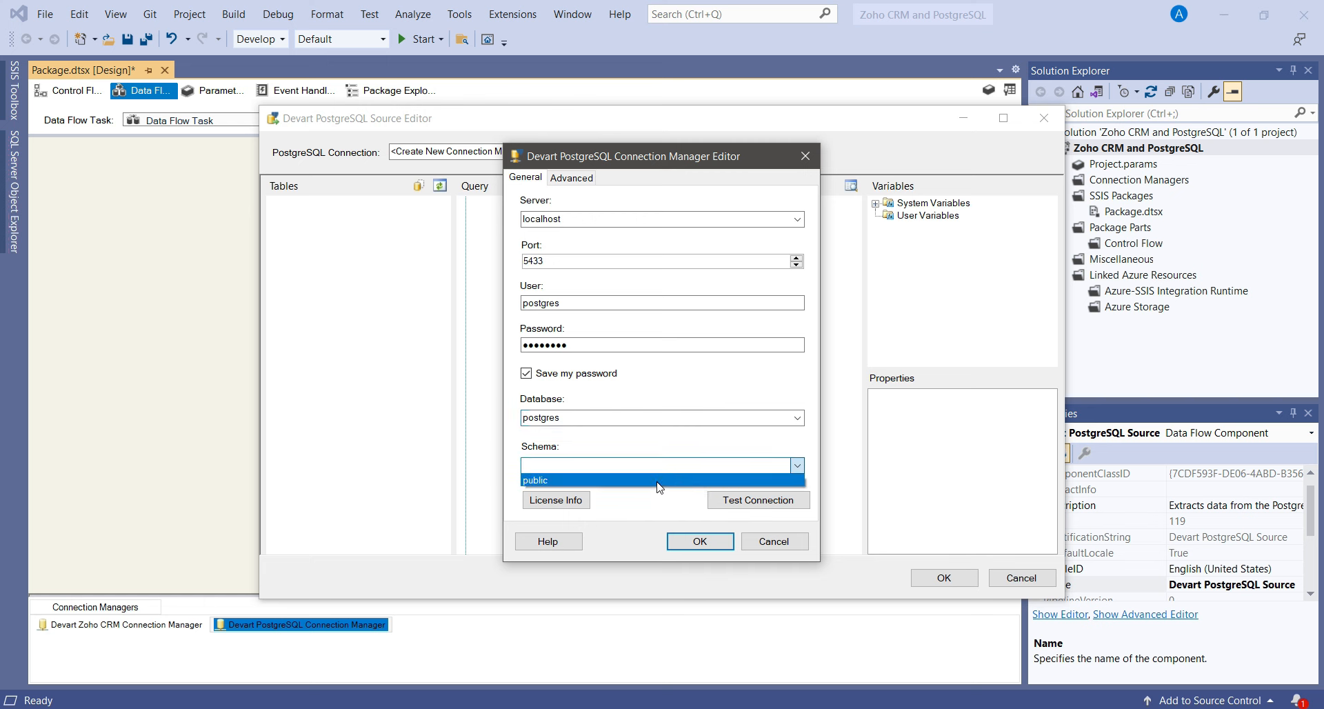
click(660, 481)
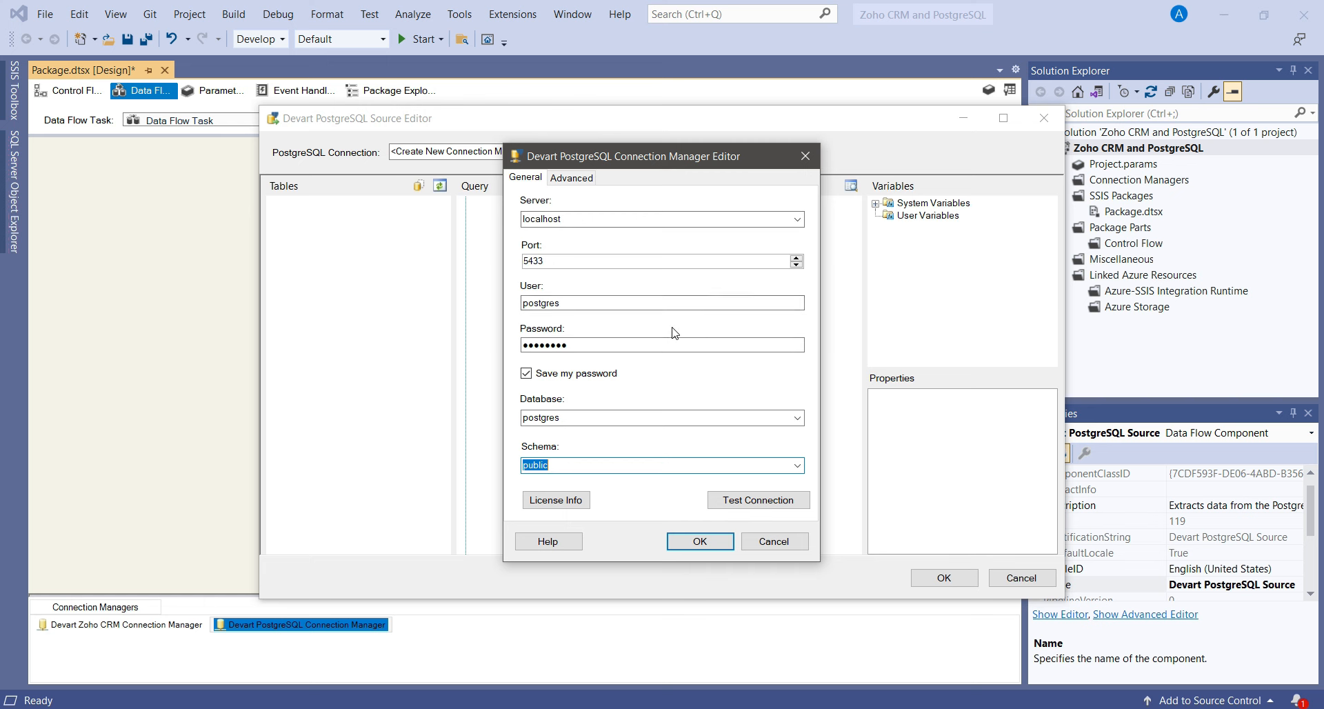
- Test the PostgreSQL connection and save the connection manager
click(758, 500)
drag(666, 316, 937, 288)
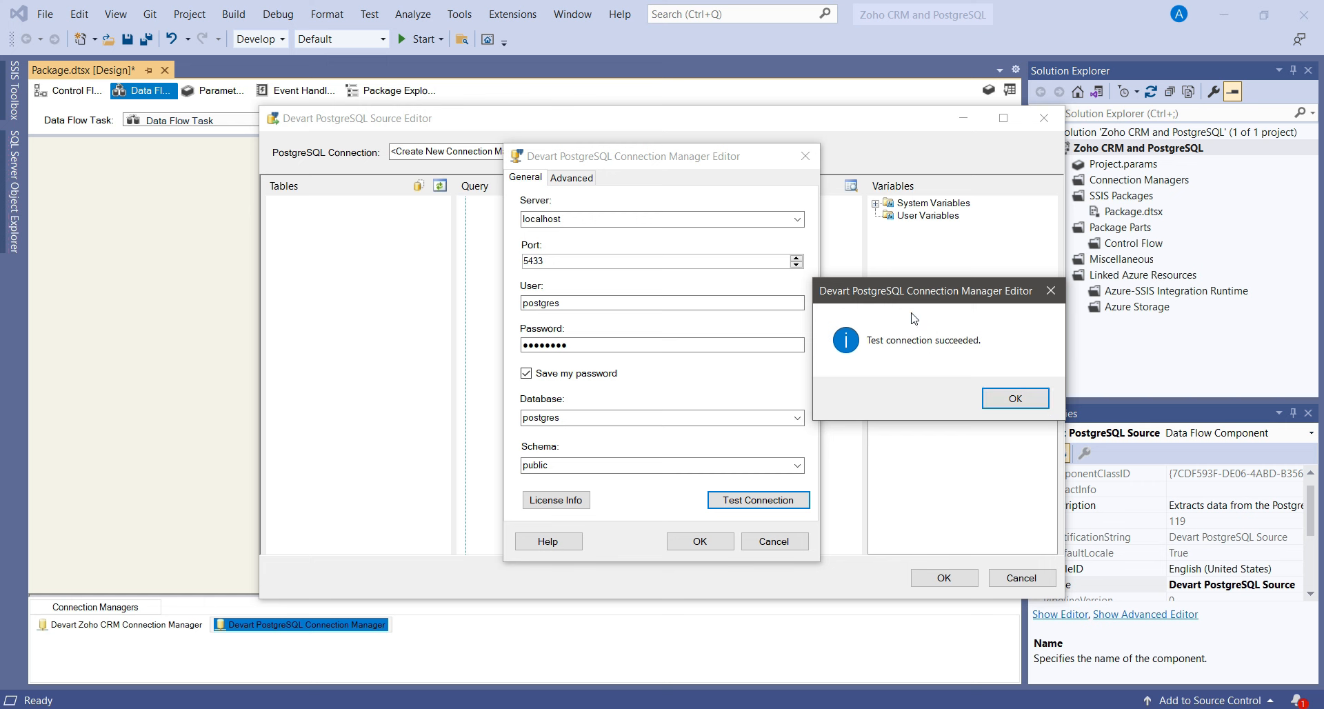
click(1007, 398)
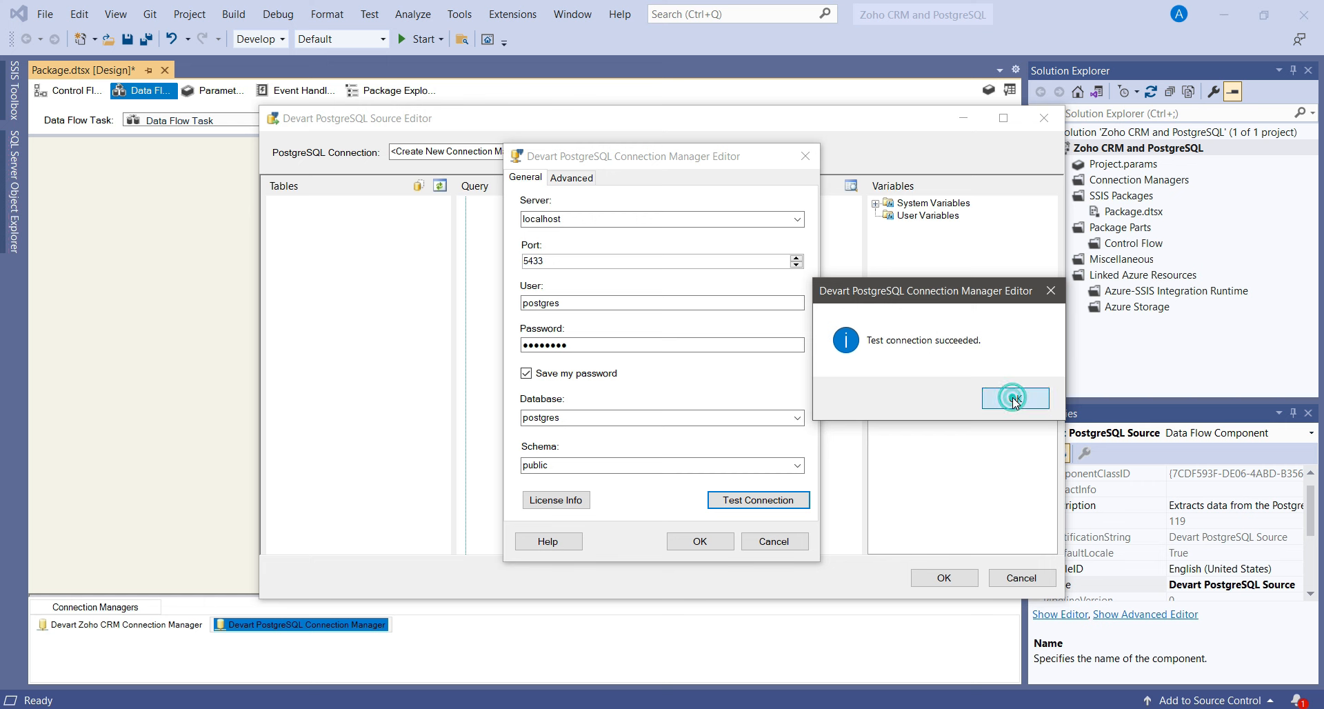
click(700, 540)
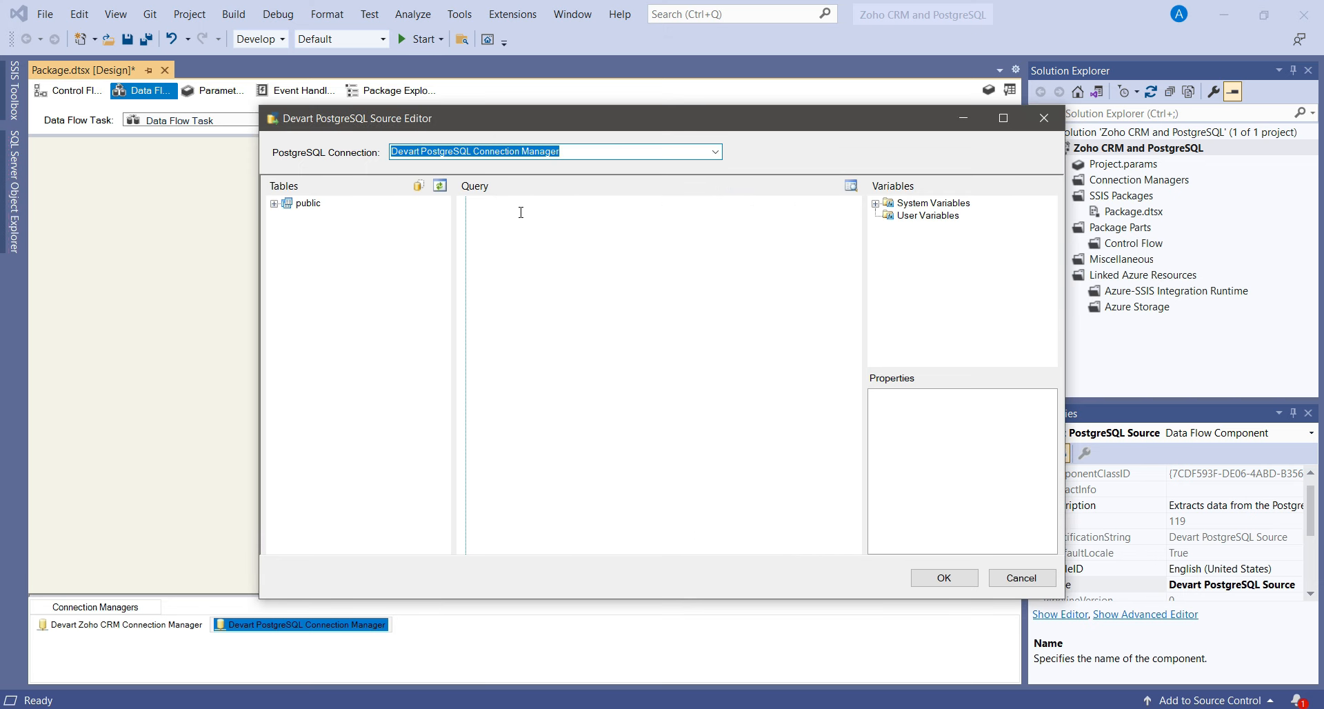
- Build the source query SELECT * FROM address from the public schema, preview its data and save the PostgreSQL source settings
click(274, 204)
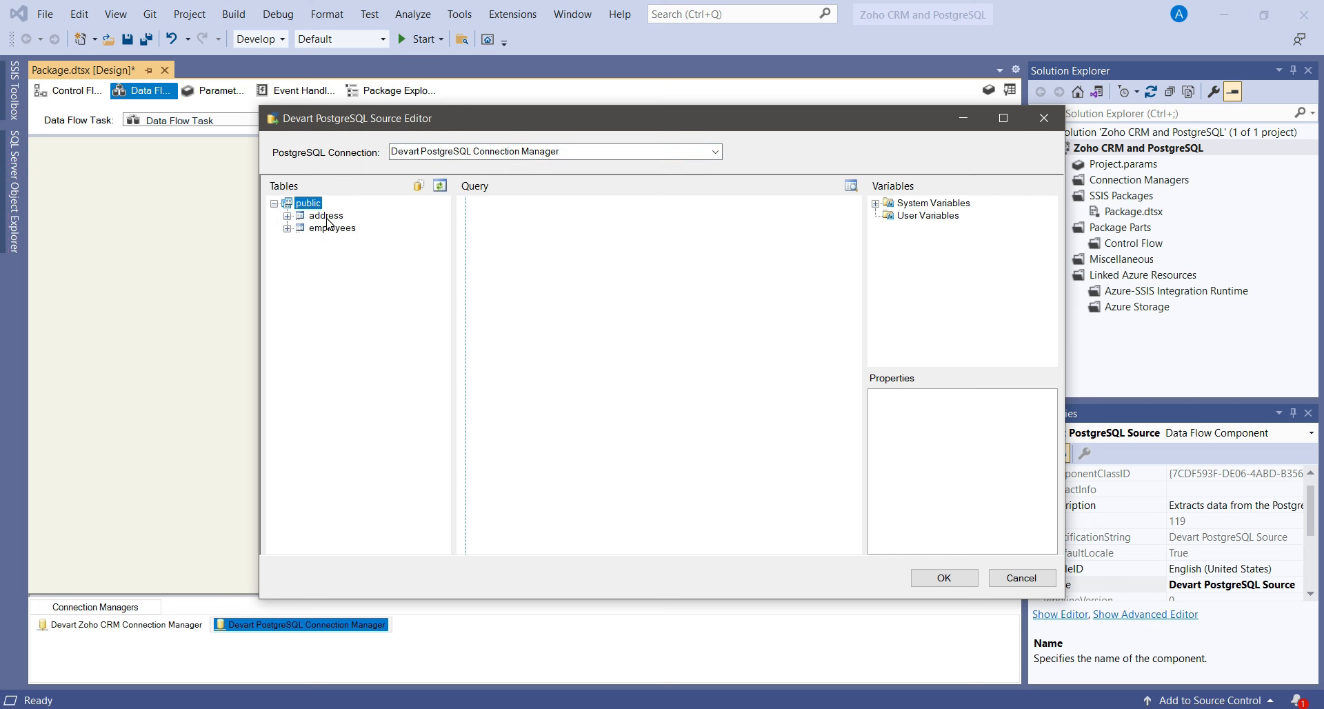
drag(325, 218, 624, 259)
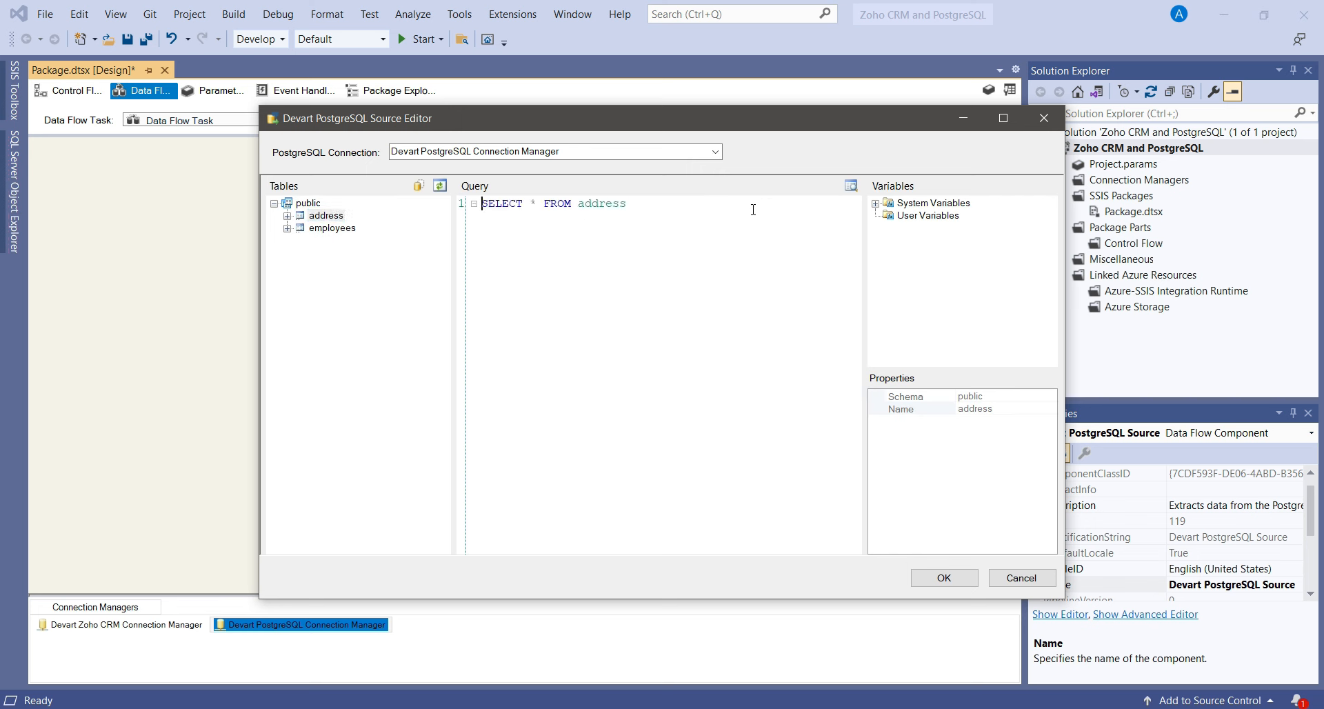
click(850, 185)
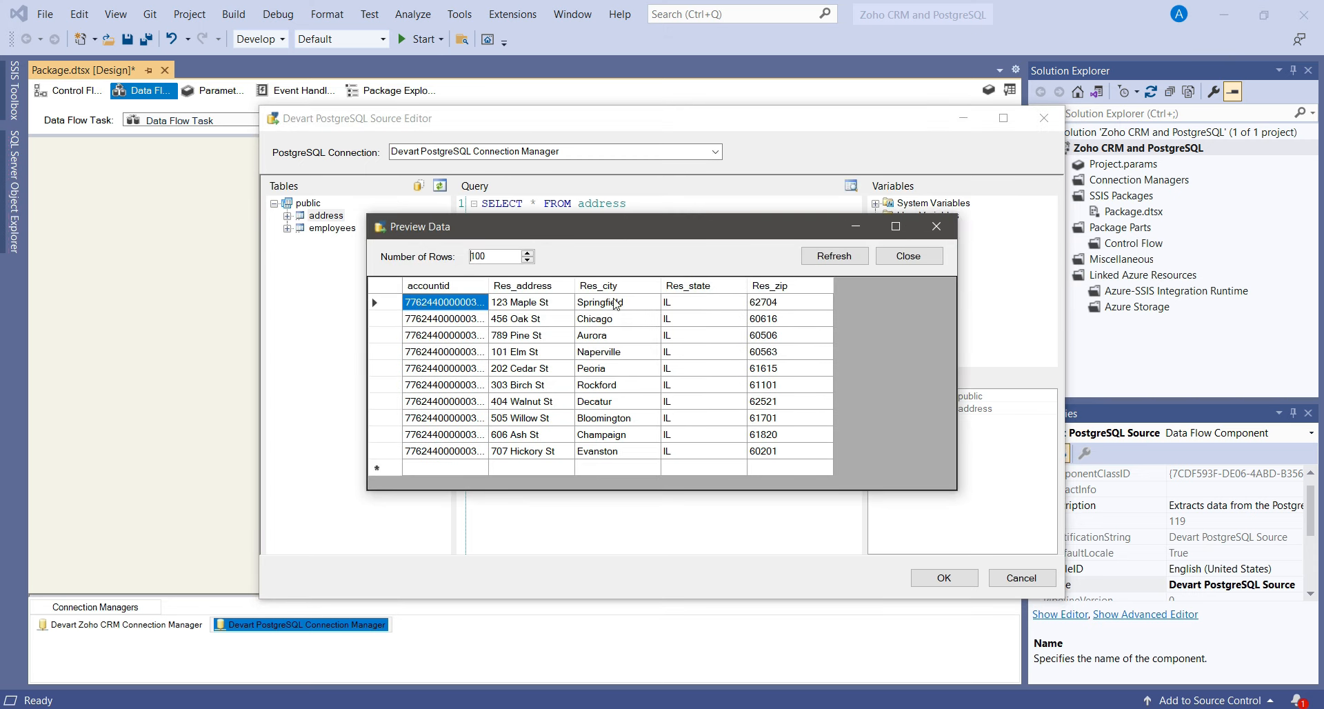
click(910, 256)
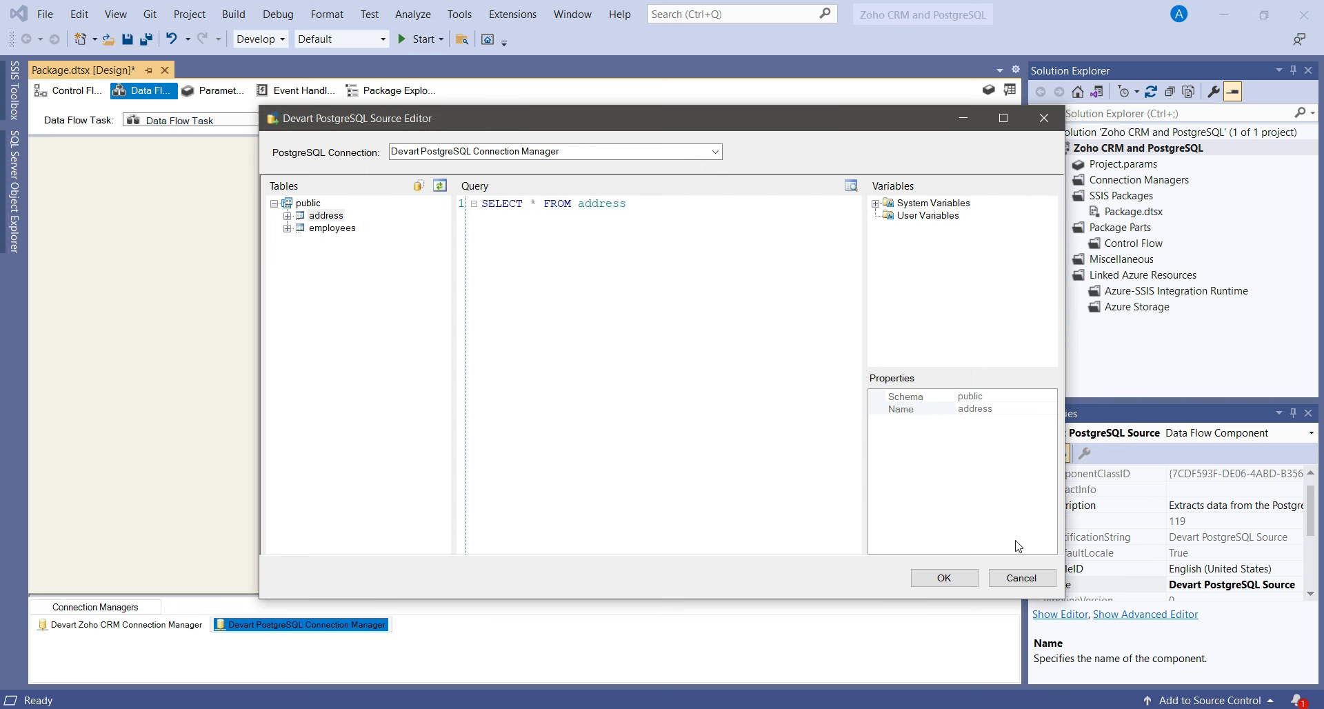
click(942, 578)
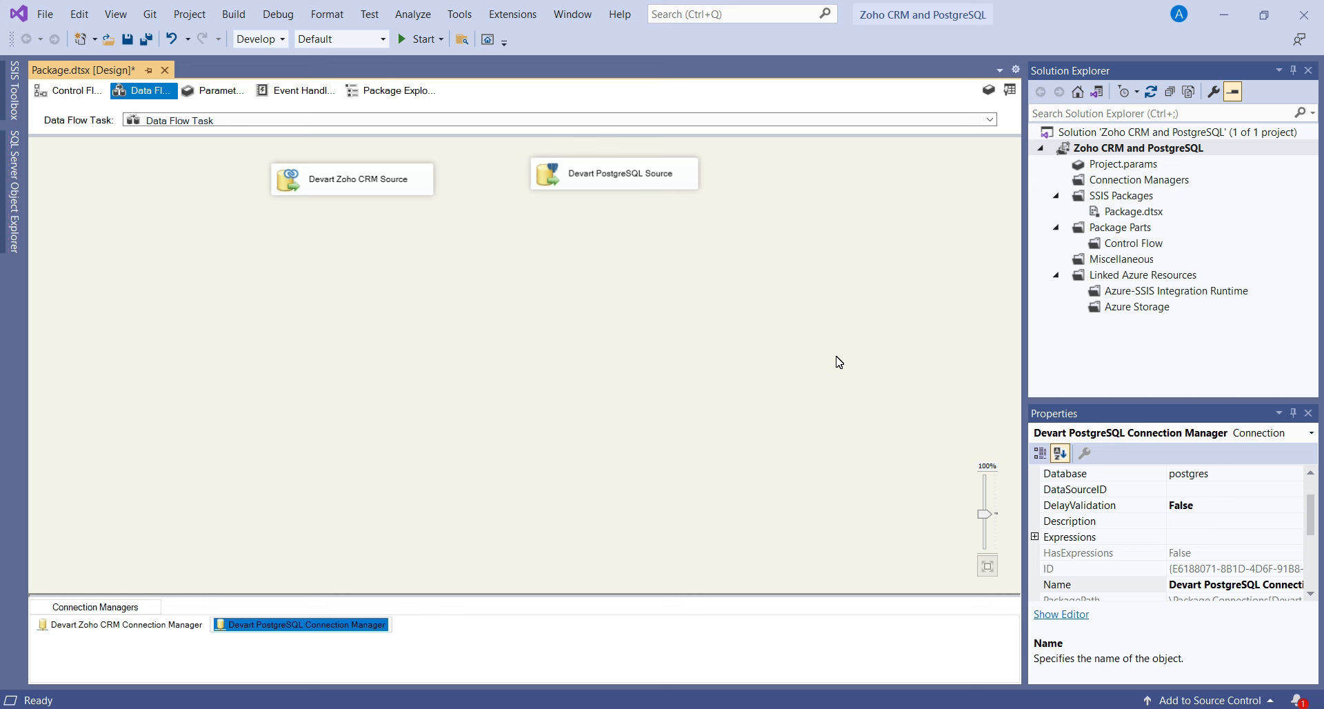
- Find the Merge Join transformation by searching for "merge" and place it below and between the two sources
click(1010, 91)
click(97, 90)
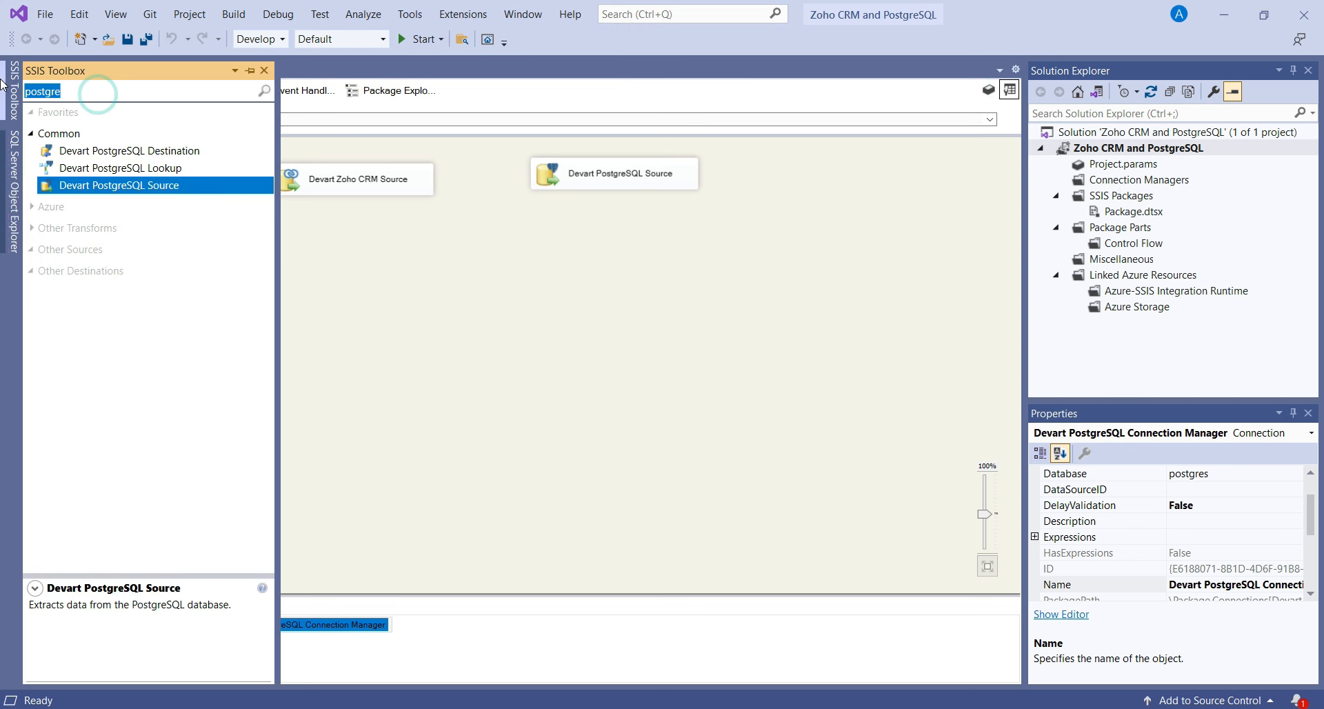
text(merge)
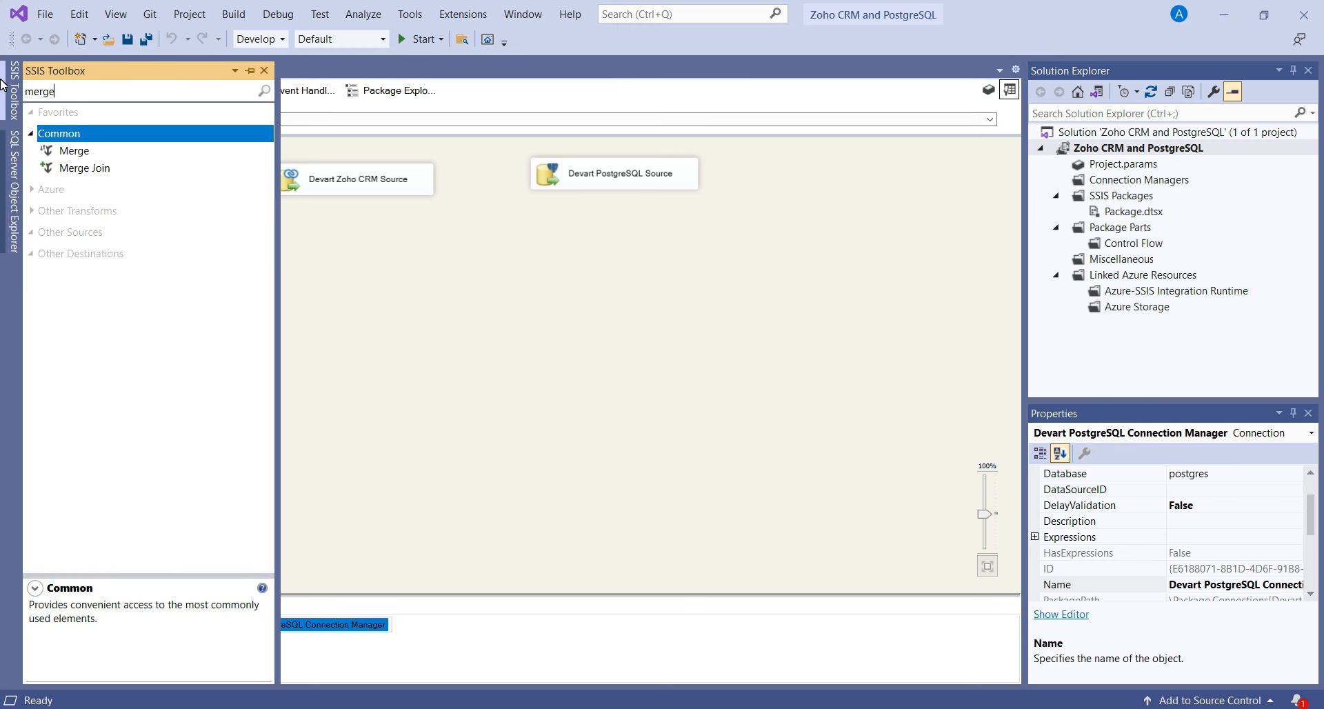
drag(81, 175, 313, 266)
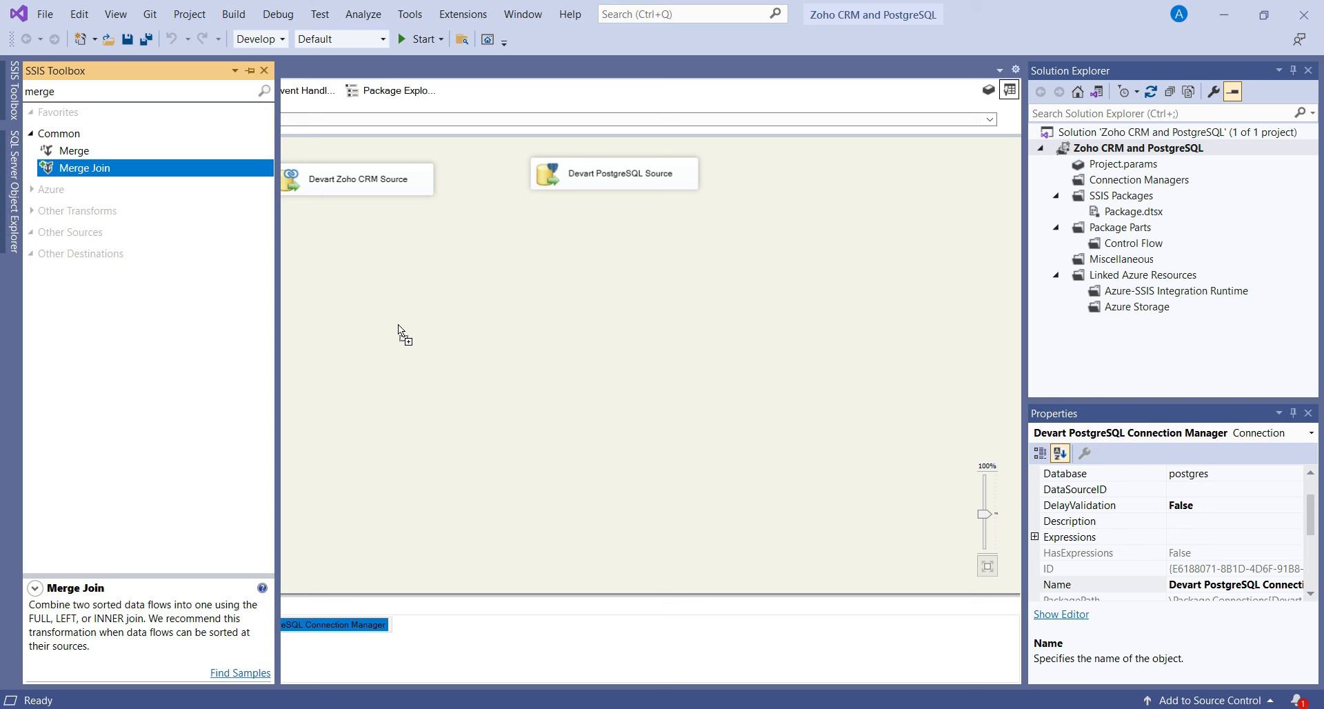
drag(461, 356, 495, 317)
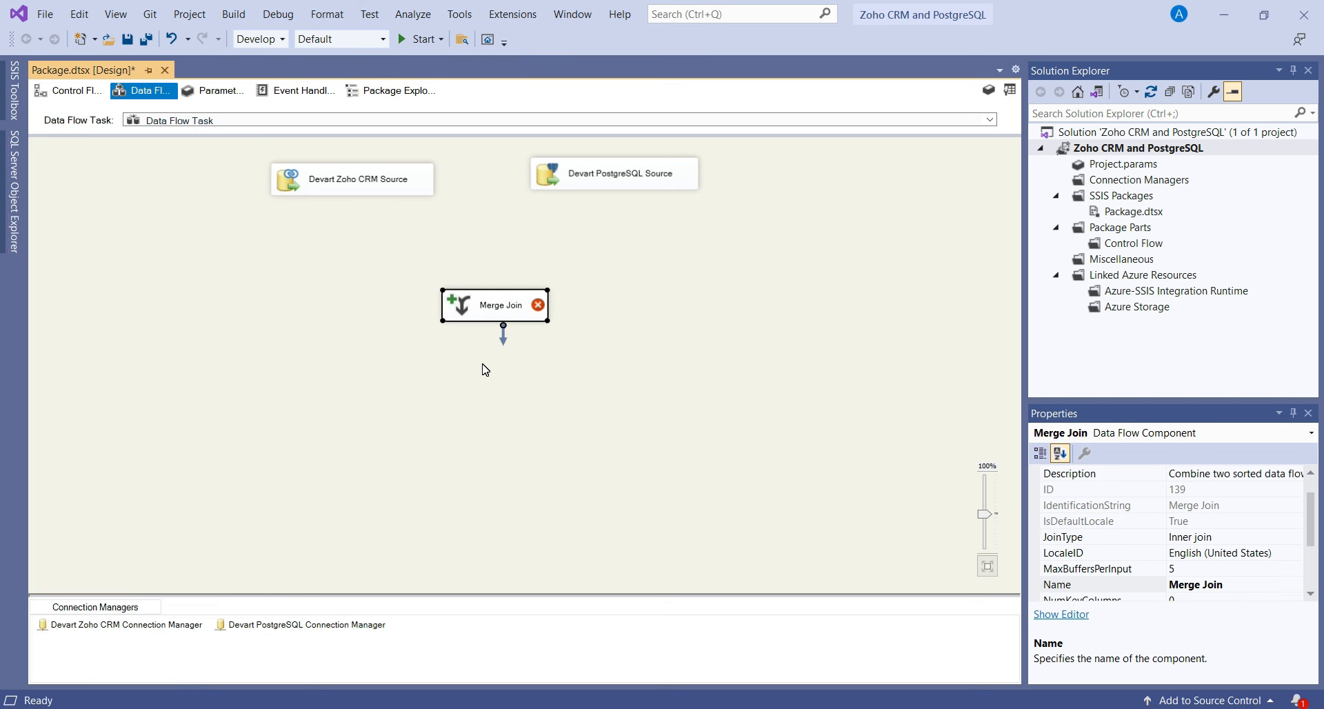
- Find the Sort transformation by searching for "sort" and place it below the Zoho CRM source
click(1010, 90)
click(101, 89)
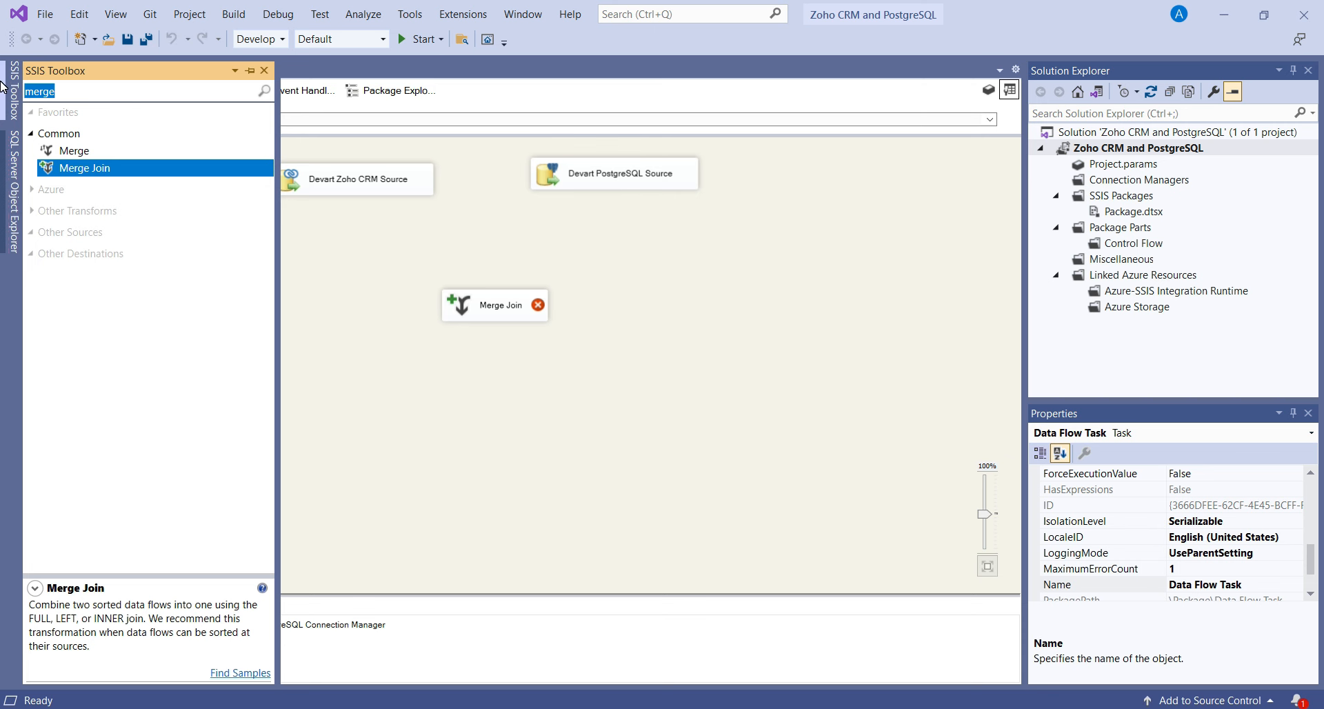
text(s)
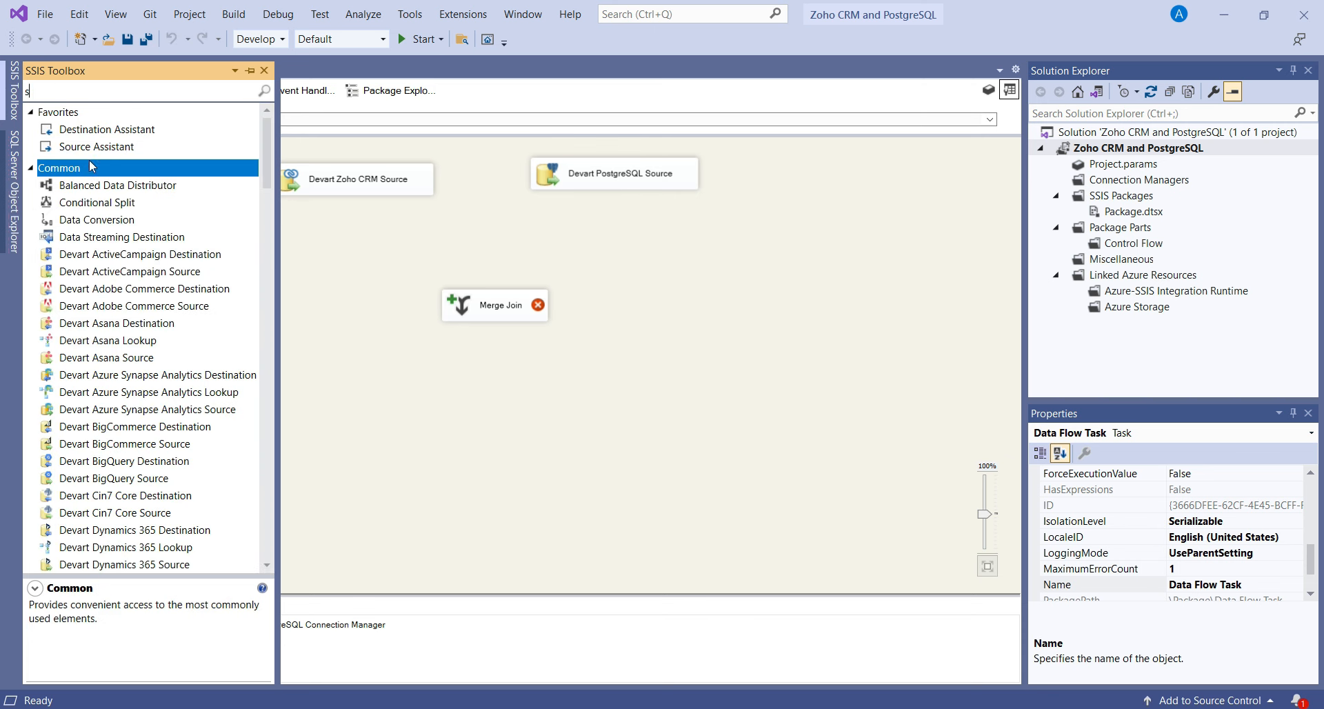
text(ort)
drag(69, 153, 322, 224)
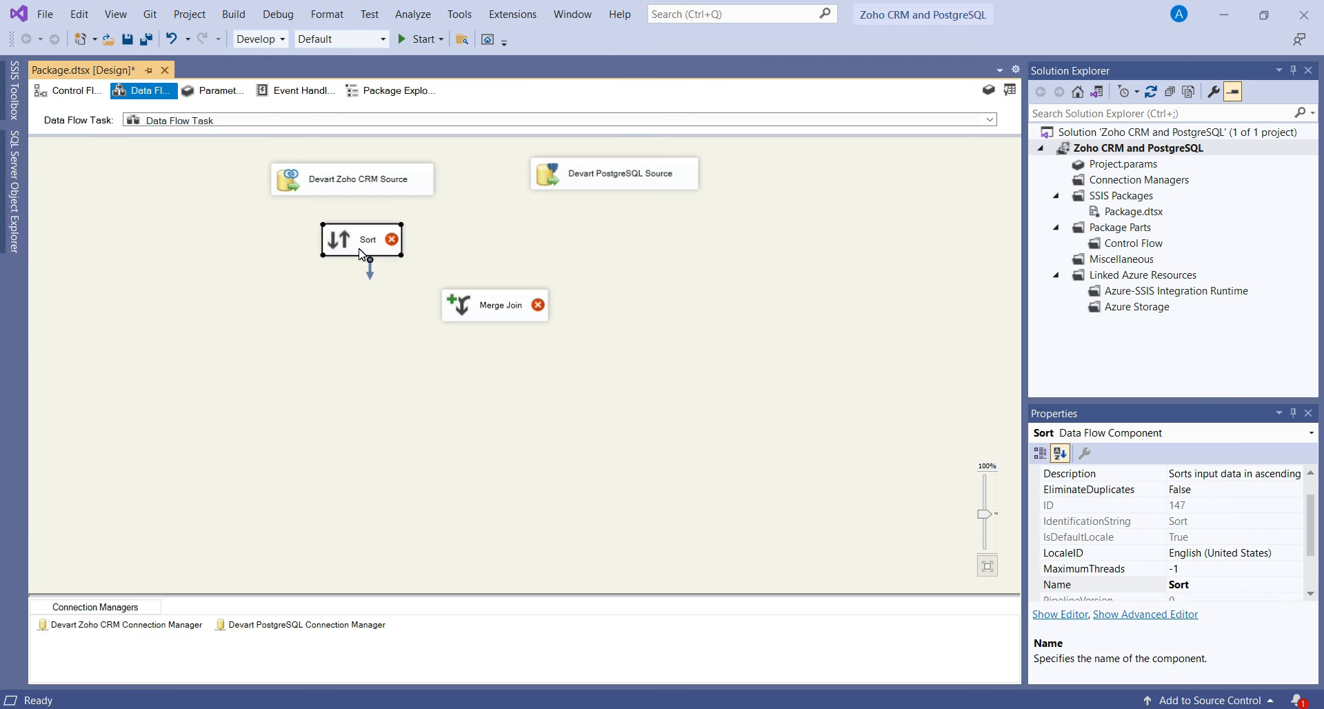
- Duplicate the Sort transformation and place the copy below the PostgreSQL source
key(ctrl+c)
key(ctrl+v)
drag(649, 199, 598, 238)
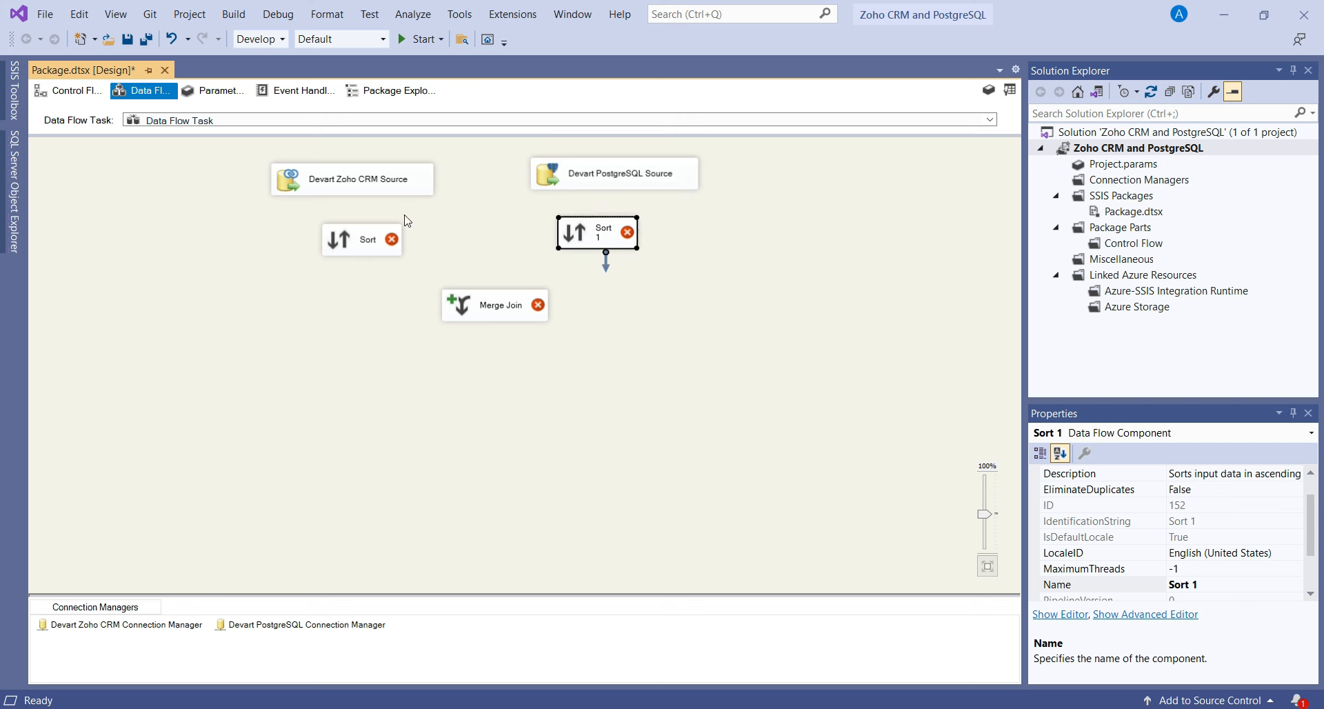
- Connect the Zoho CRM source's output to the Sort transformation below it
click(342, 179)
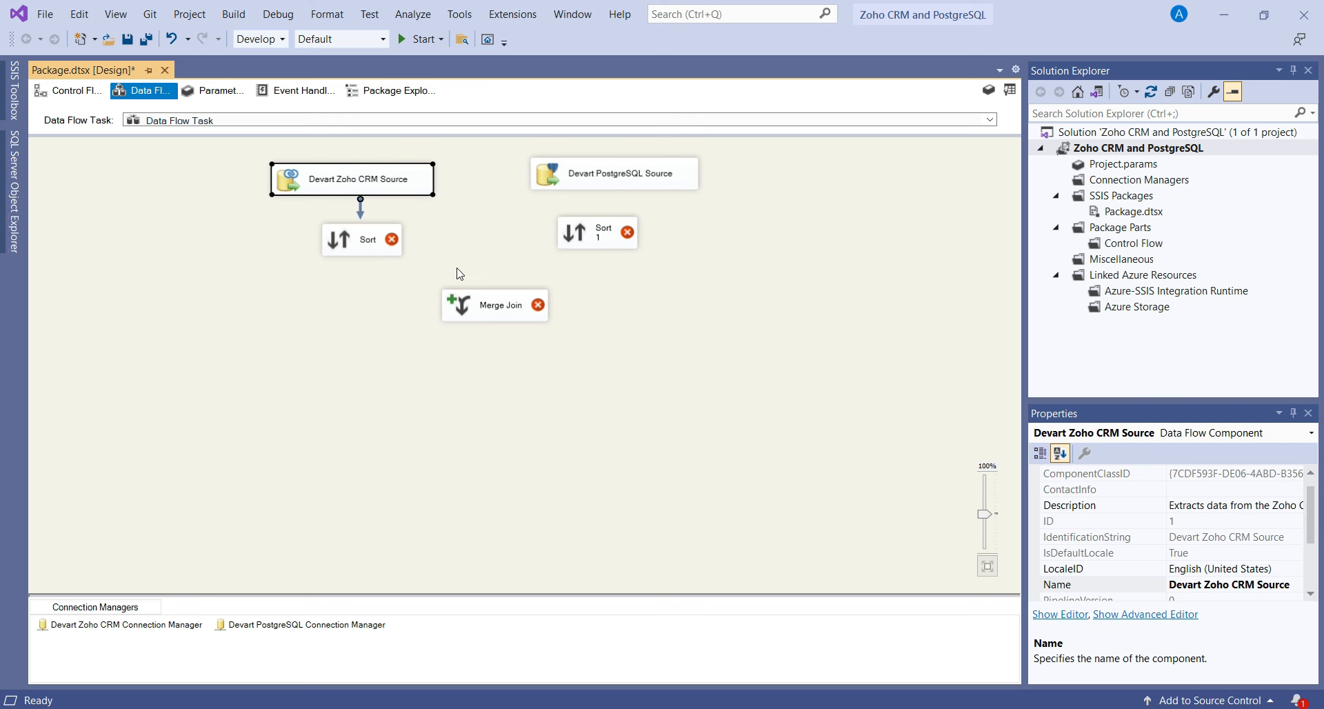
click(320, 181)
click(603, 177)
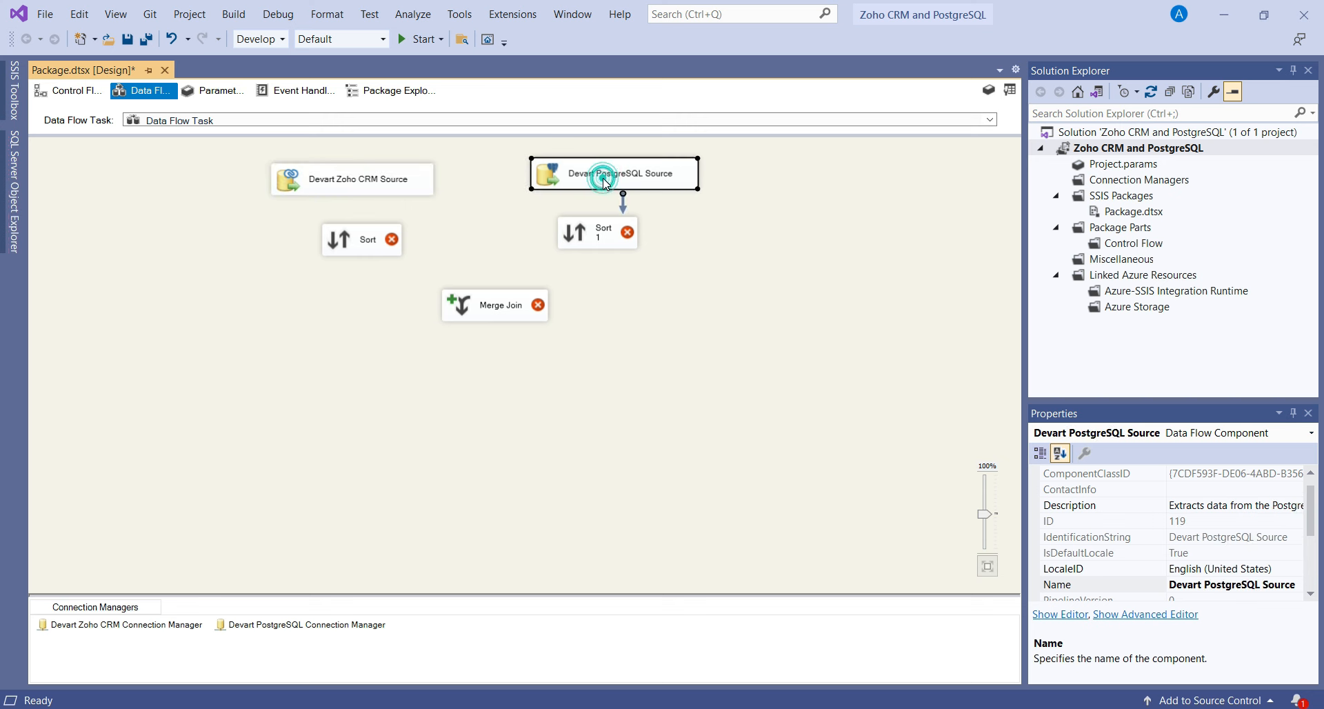
click(343, 181)
drag(364, 218, 352, 243)
- Configure the Zoho CRM Sort to order rows by the Account column ascending and save it
click(356, 248)
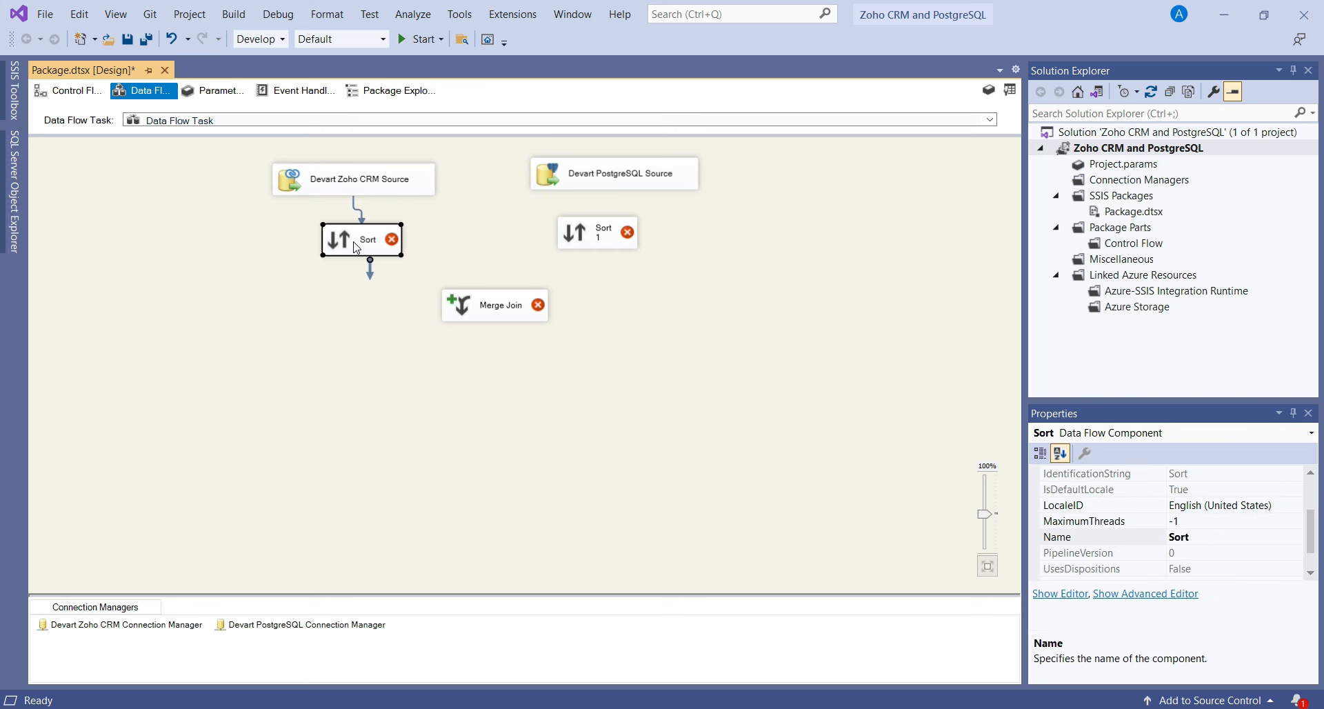
right_click(356, 247)
click(385, 253)
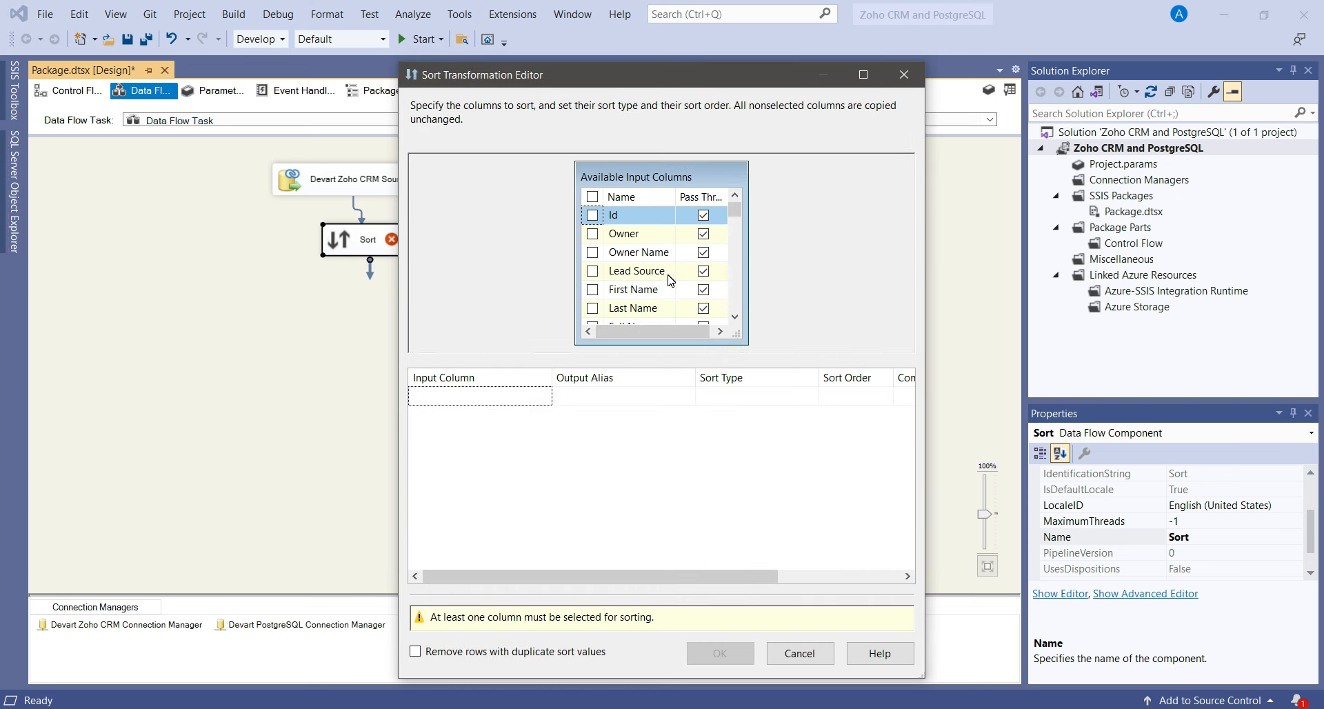
scroll(671, 280, down, 2)
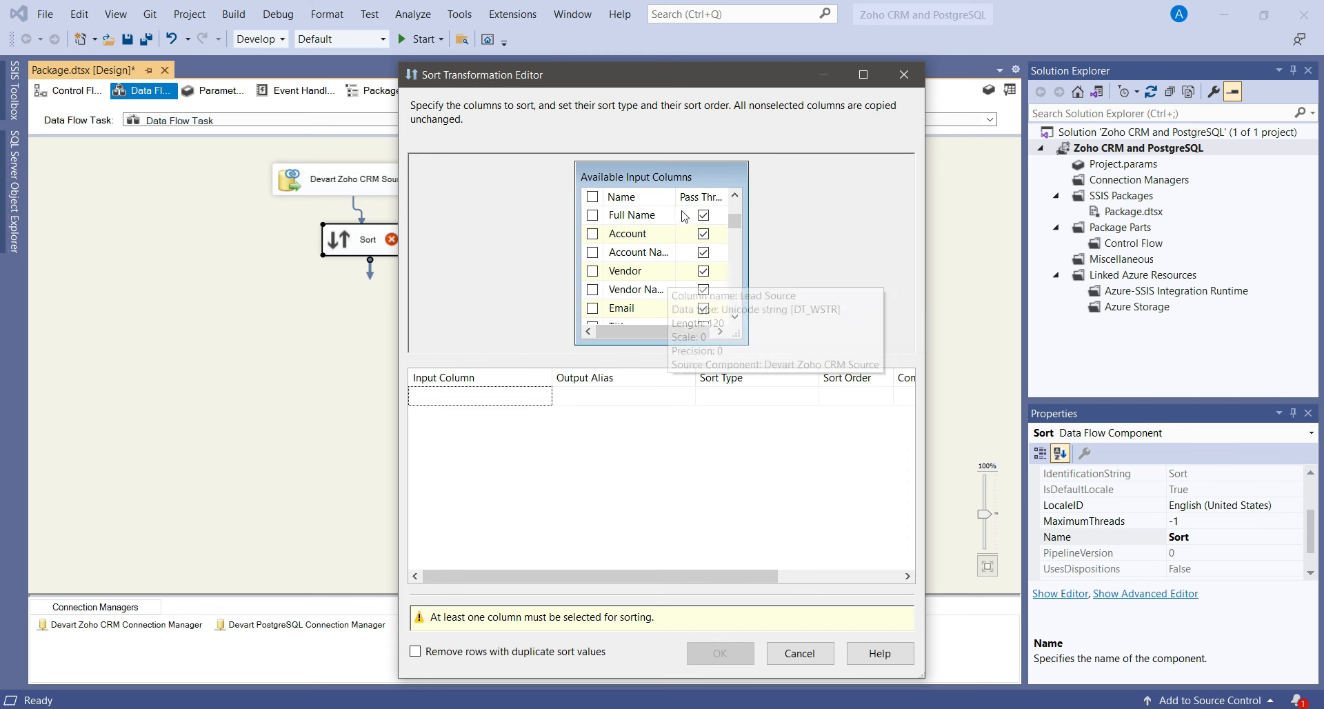
drag(678, 197, 702, 196)
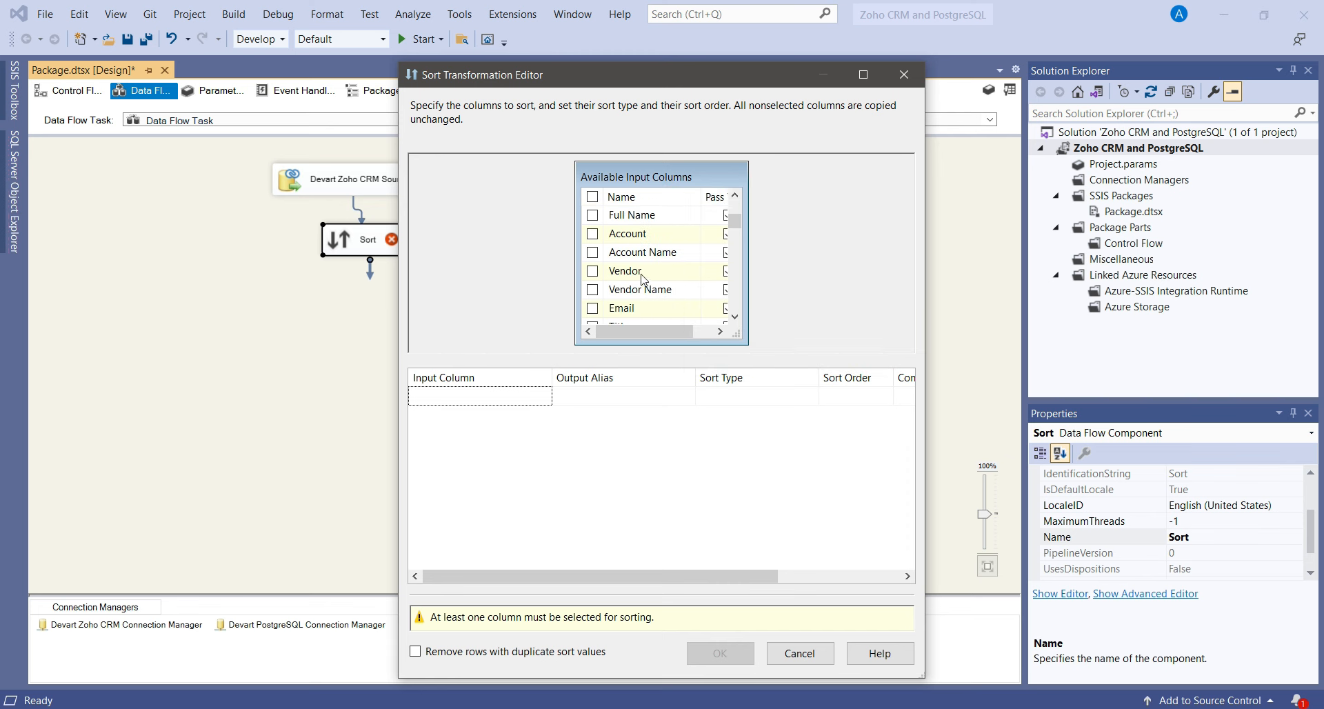
click(592, 233)
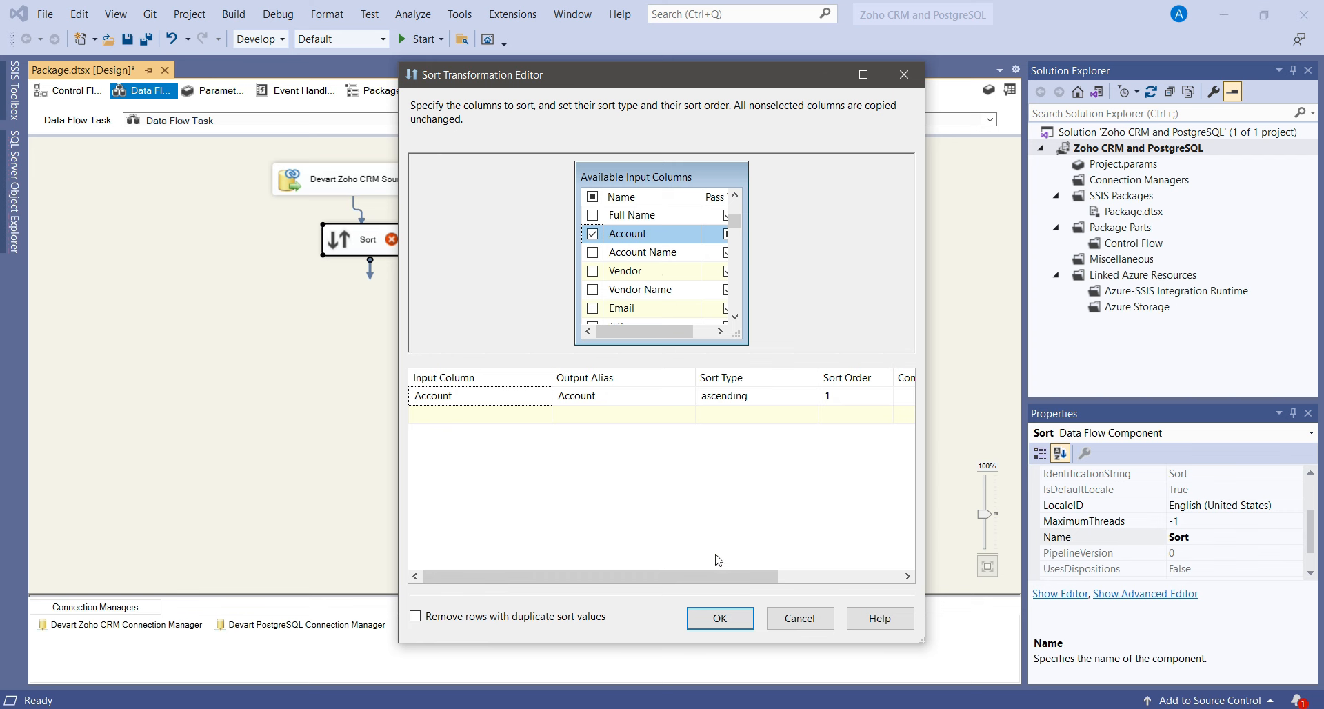
click(720, 618)
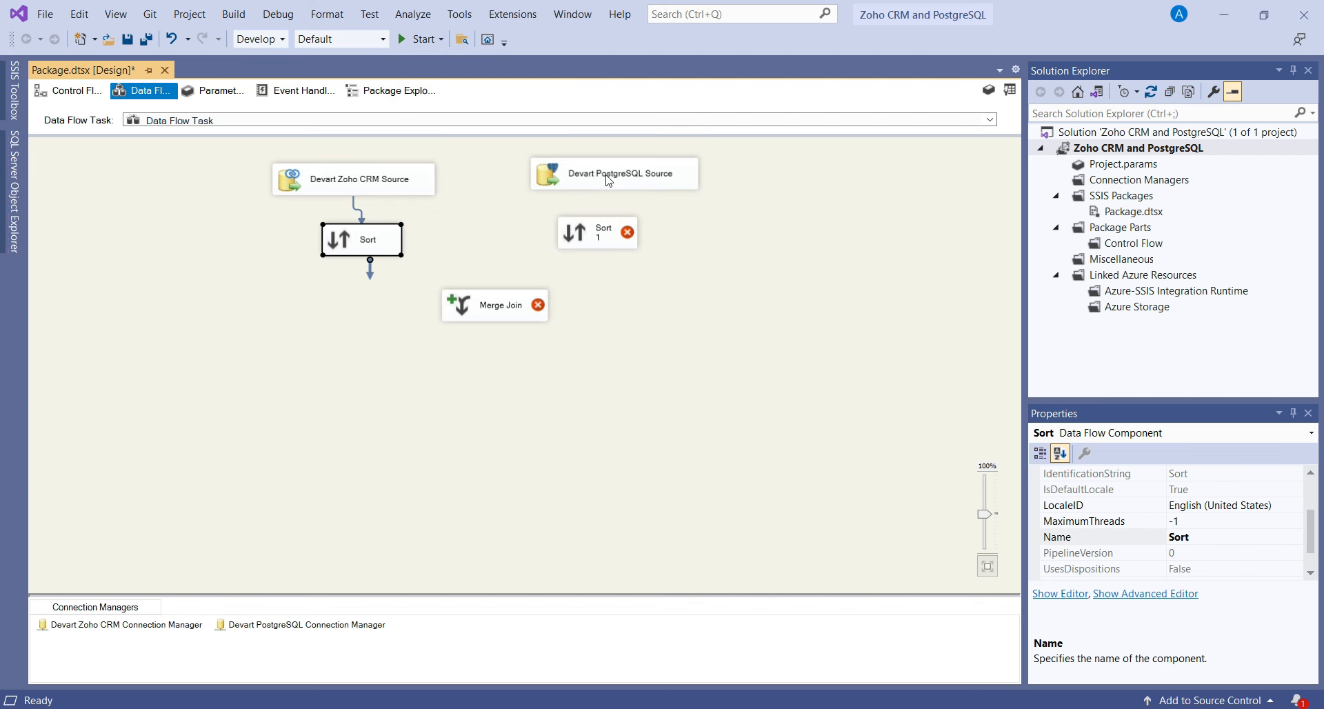
- Connect the PostgreSQL source to Sort 1 and configure it to sort by accountid ascending
click(609, 181)
drag(625, 210, 607, 234)
click(585, 251)
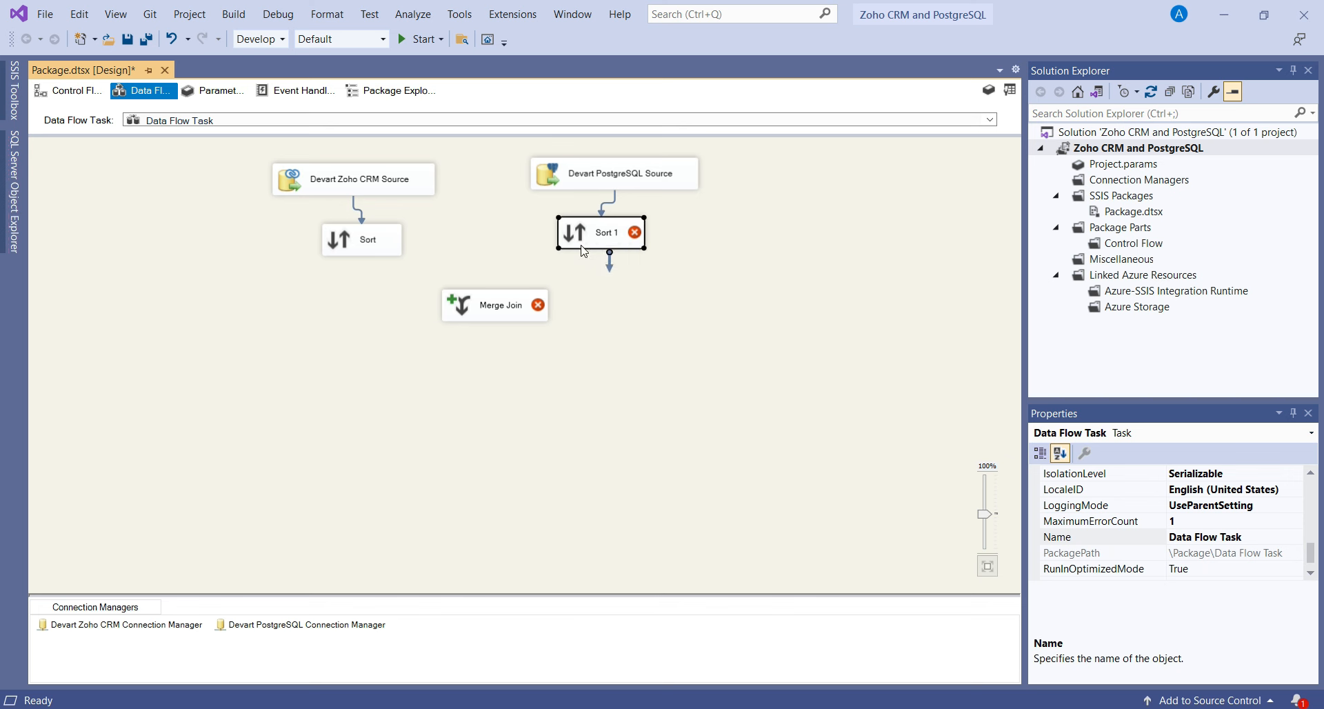
right_click(581, 246)
click(623, 259)
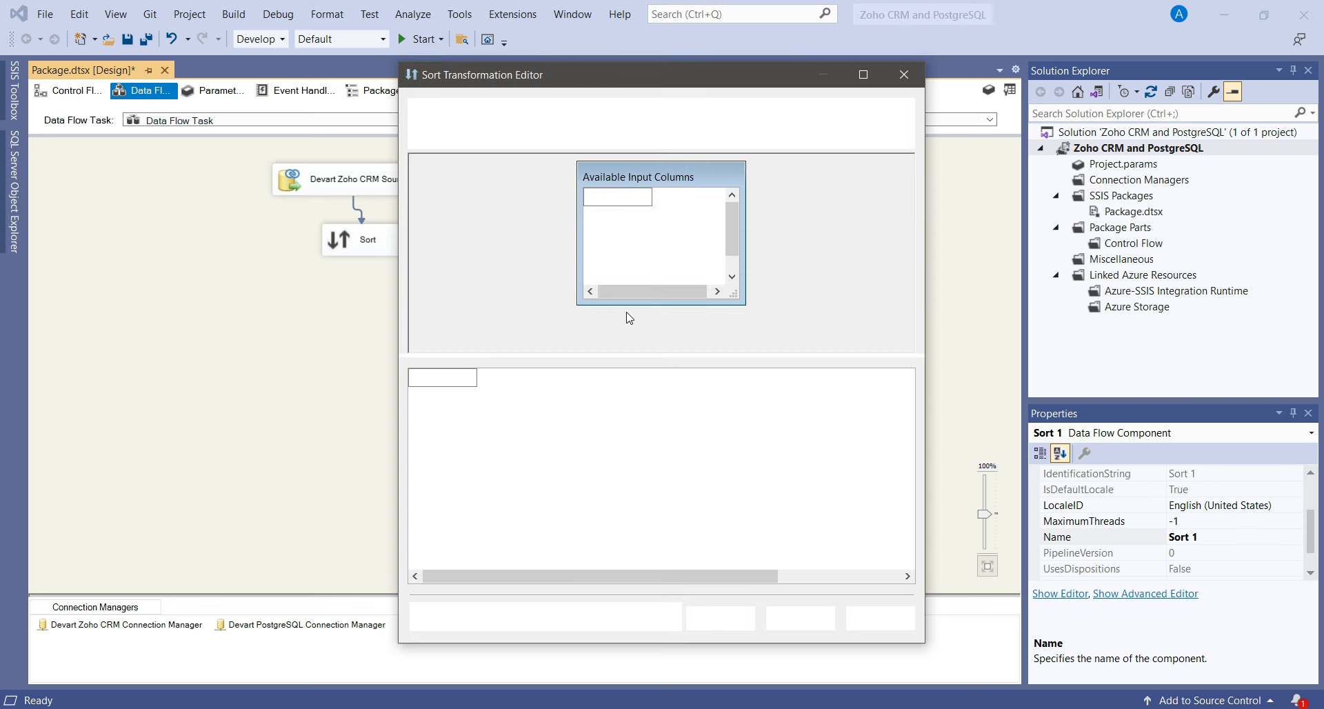
click(594, 216)
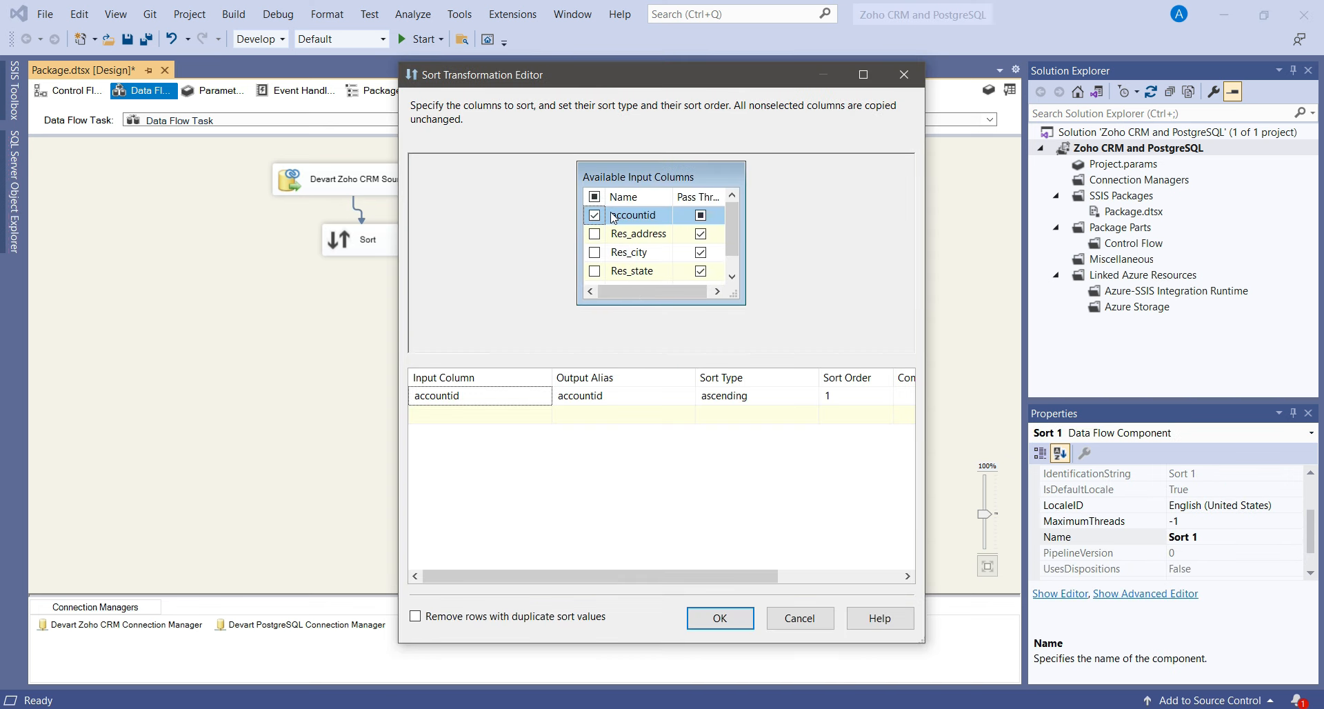
click(719, 616)
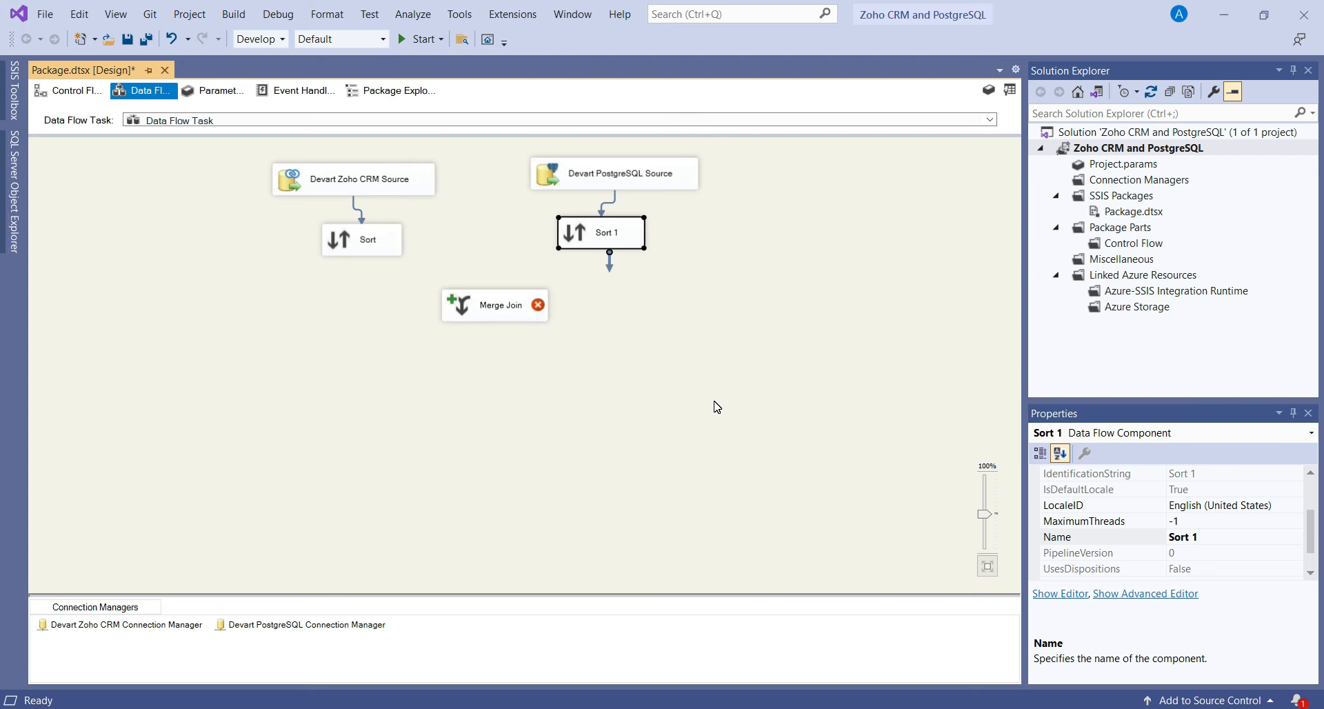
- Connect Sort to the Merge Join Left Input and Sort 1 to the Merge Join Right Input
drag(513, 314, 495, 316)
click(359, 245)
drag(371, 274, 474, 316)
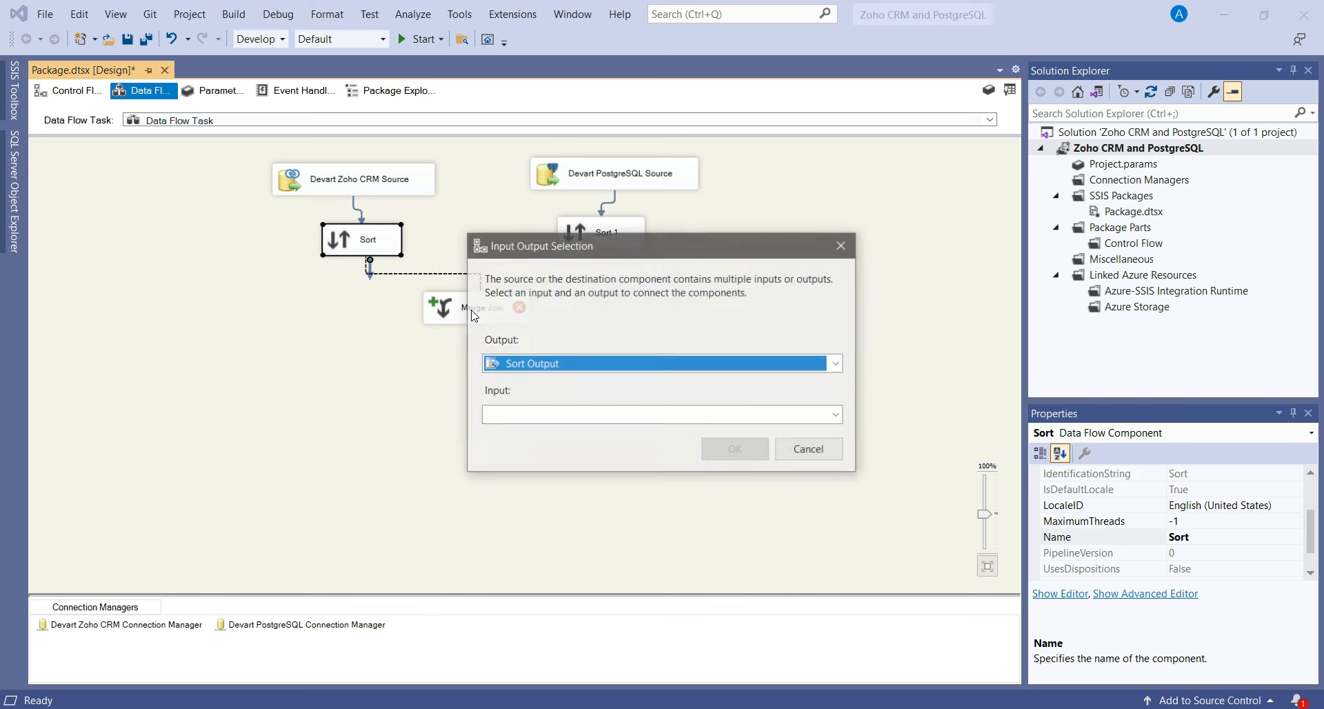
click(564, 414)
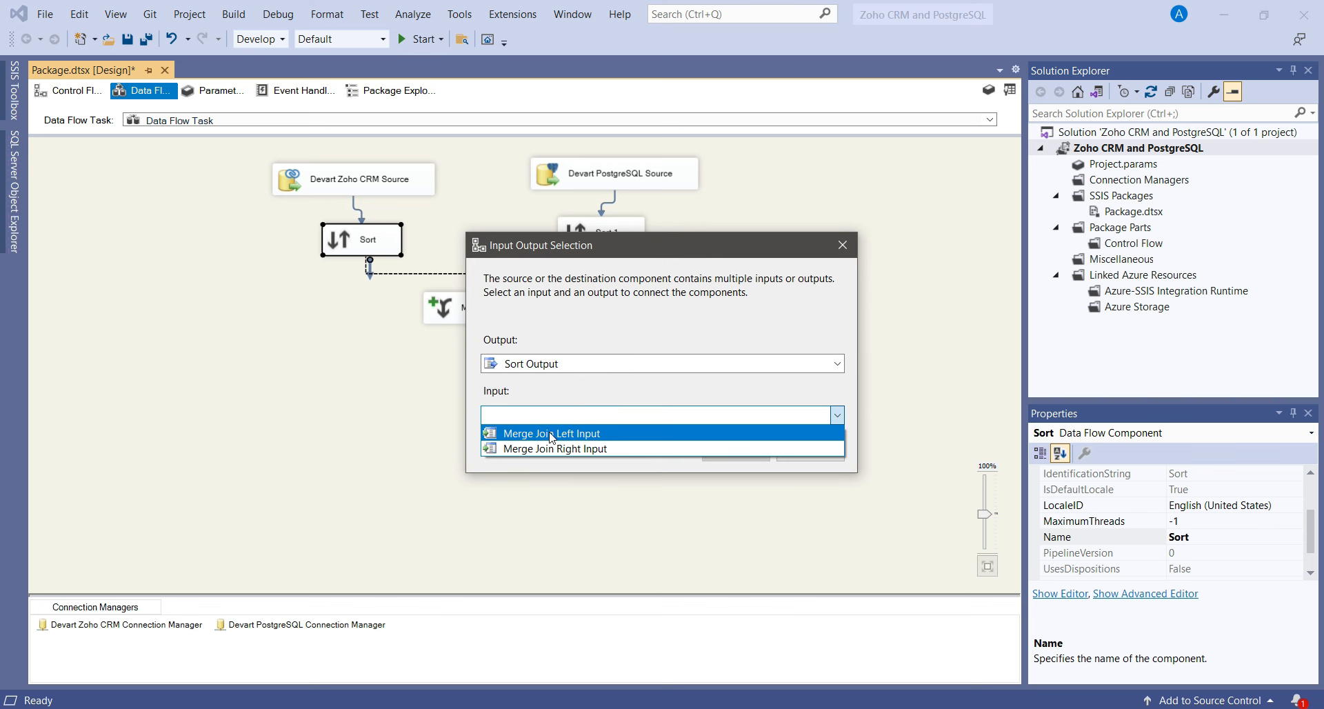
click(581, 433)
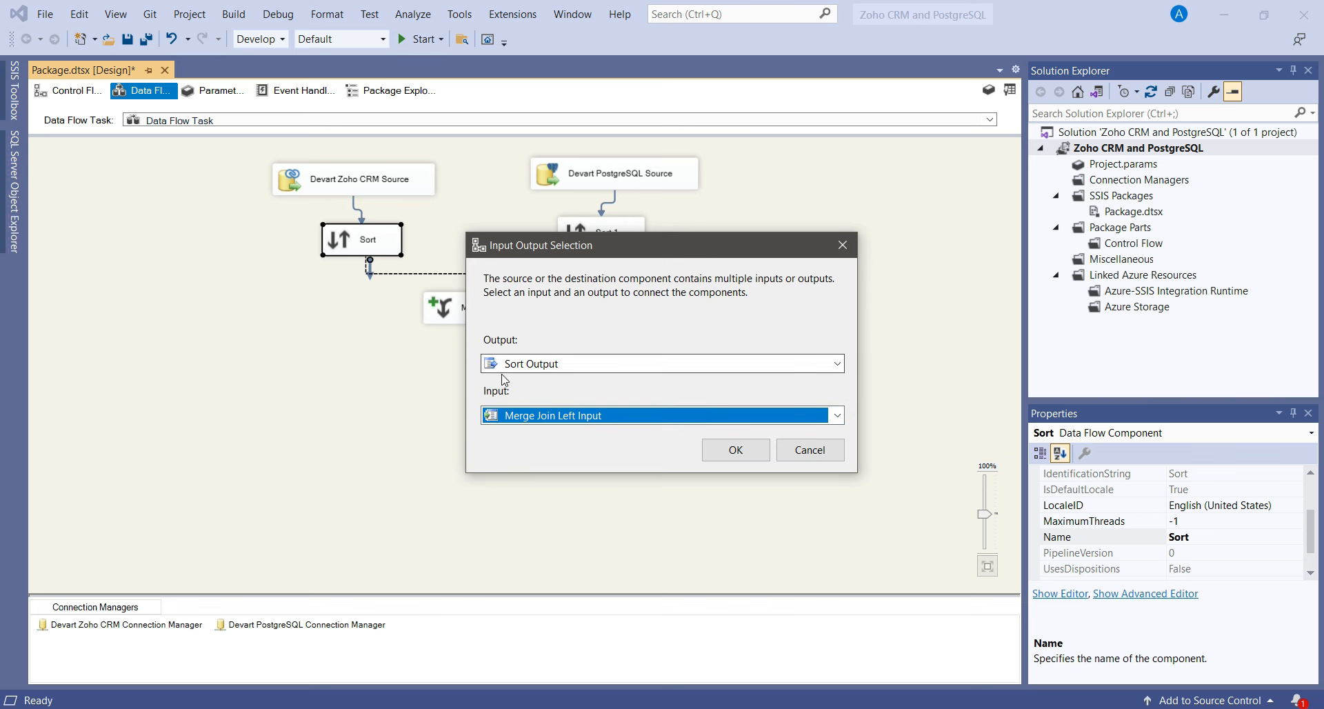
click(733, 450)
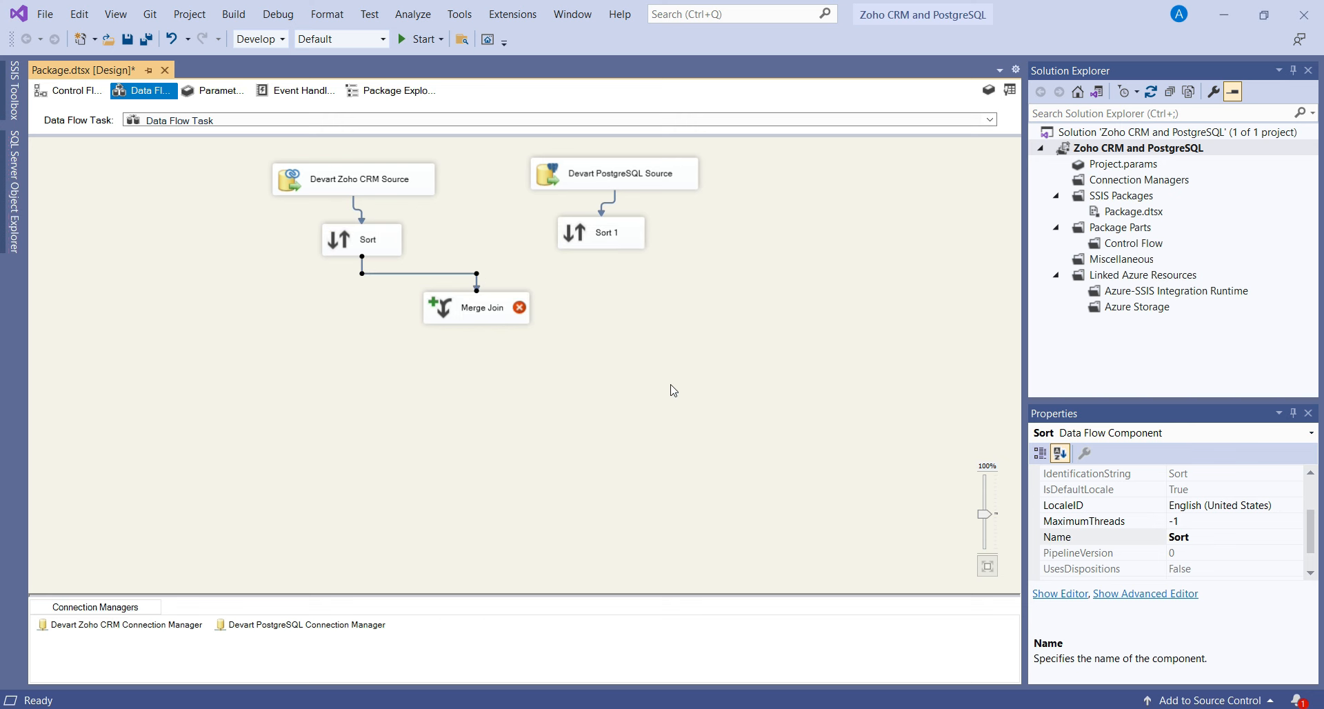
click(602, 251)
drag(610, 262, 509, 313)
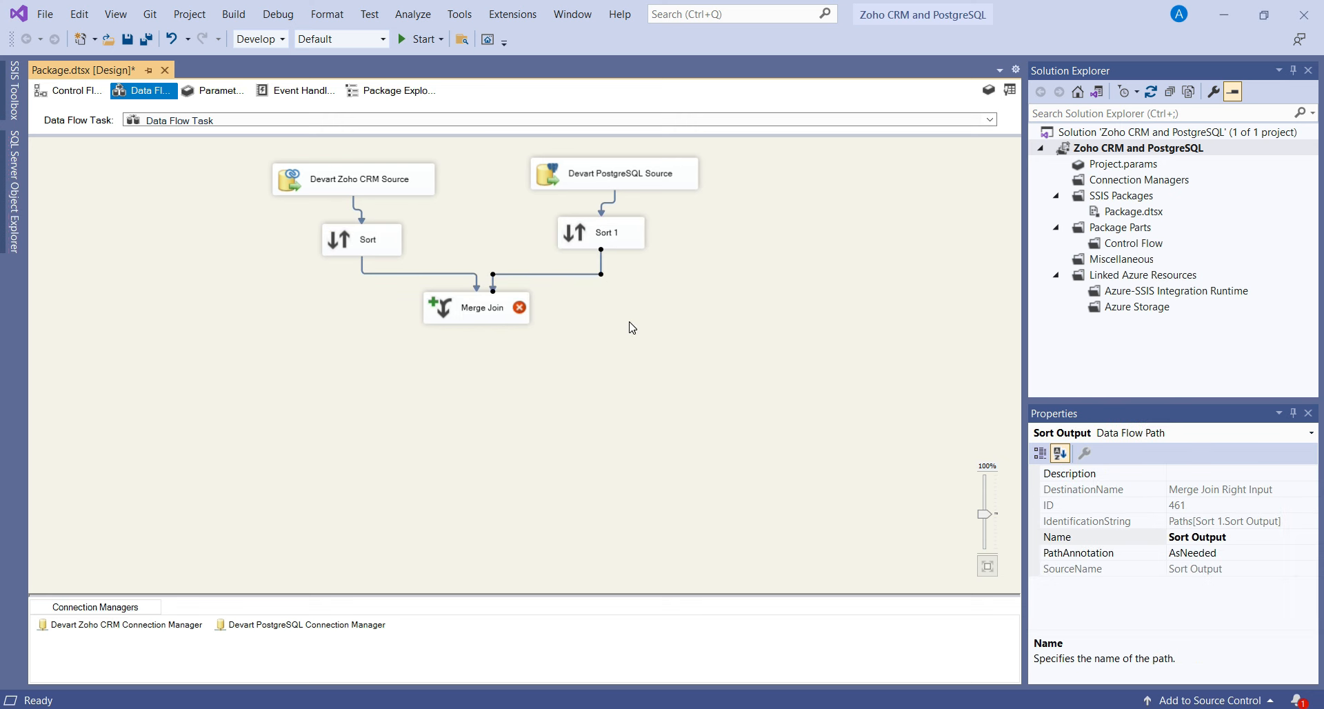
- Open the Merge Join for editing and review the available join types, keeping Inner join
click(488, 317)
right_click(489, 317)
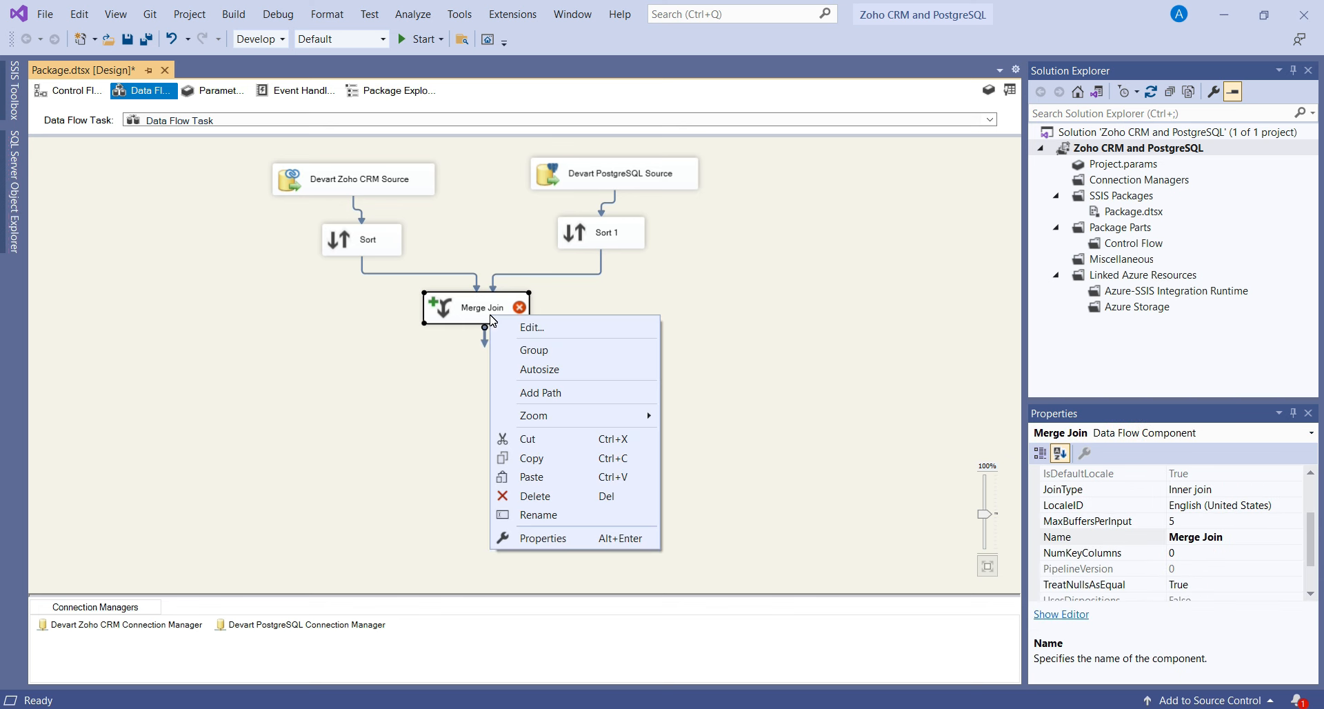
click(539, 329)
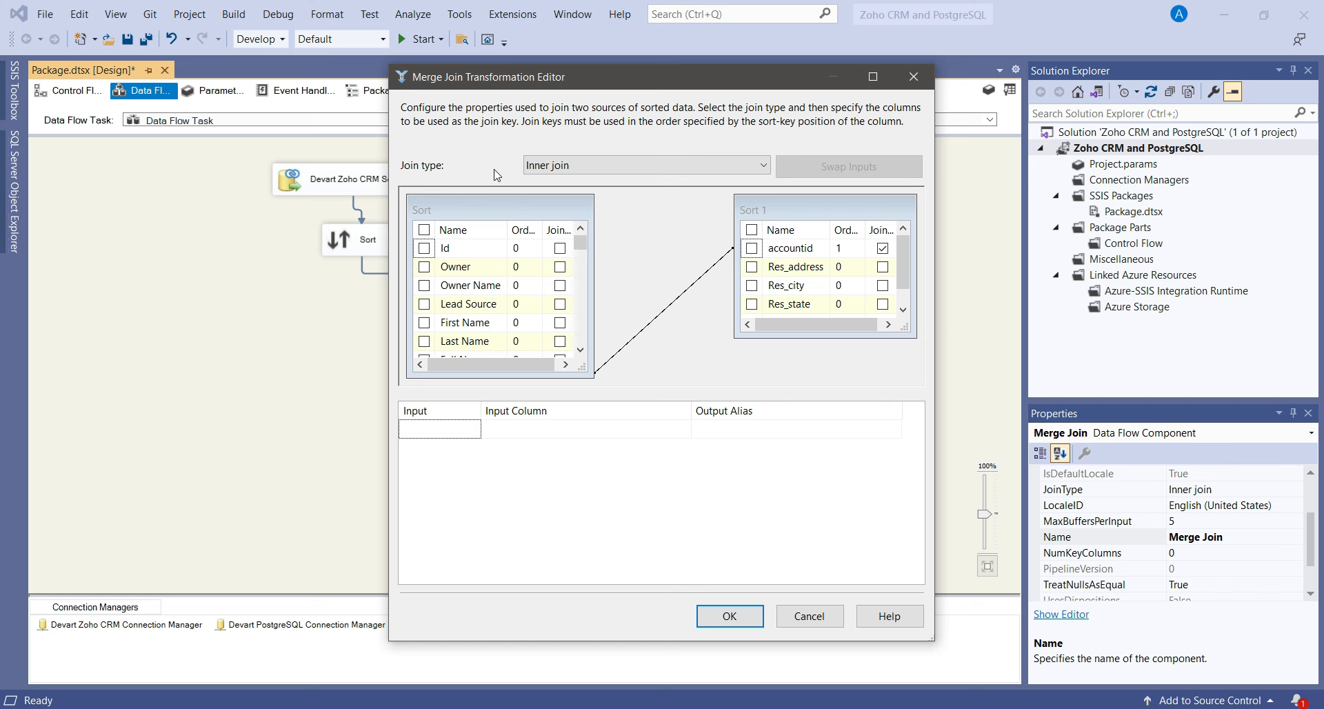
click(753, 167)
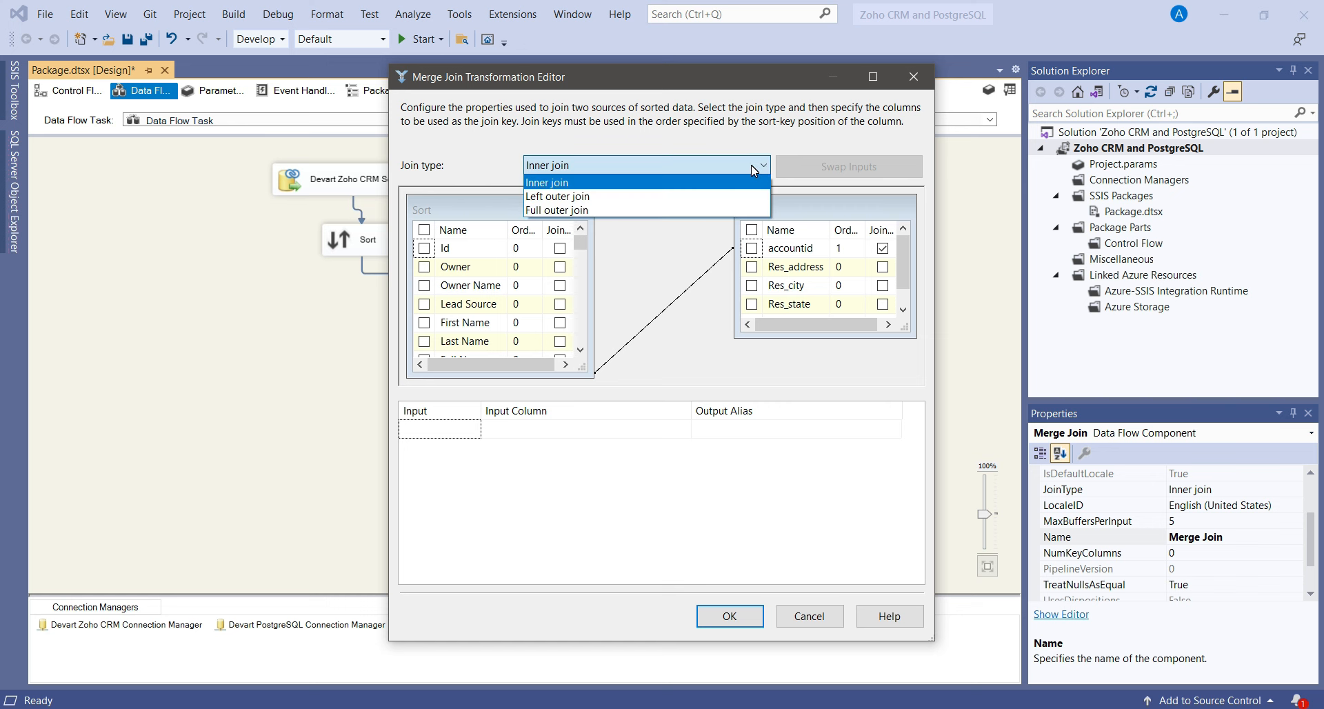
click(753, 168)
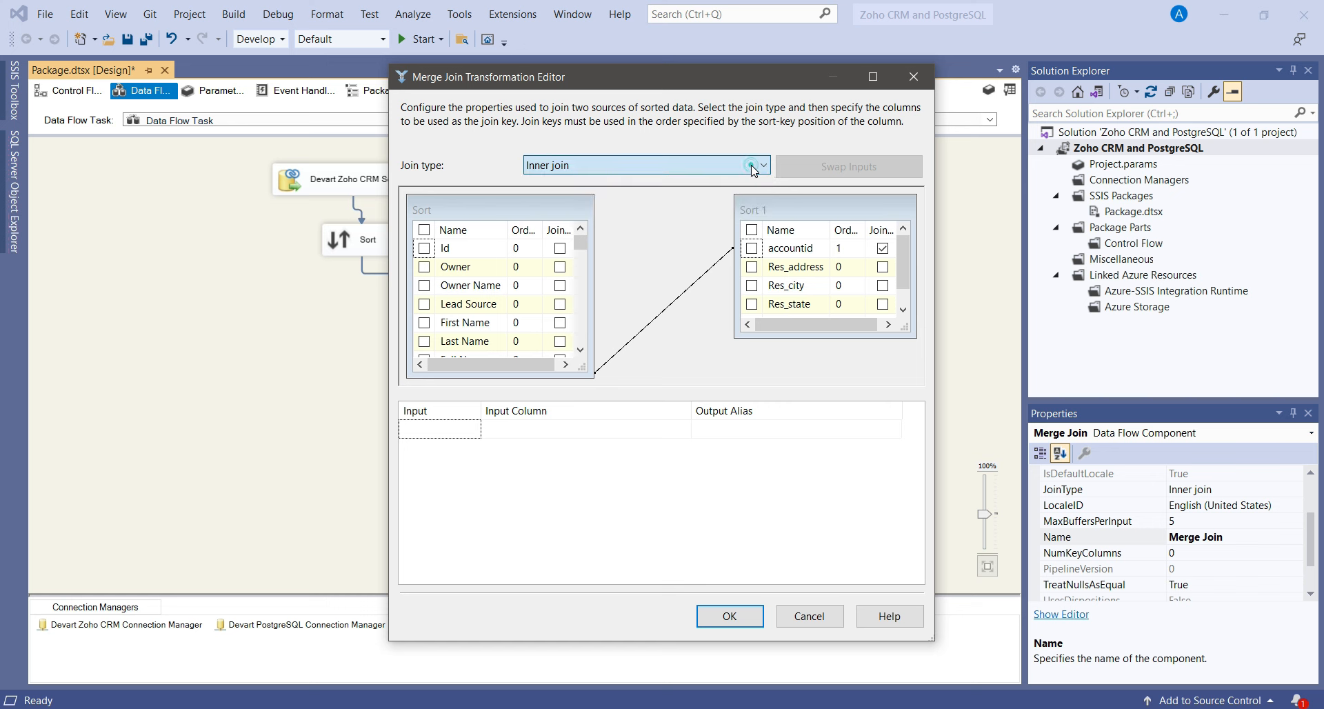
click(755, 170)
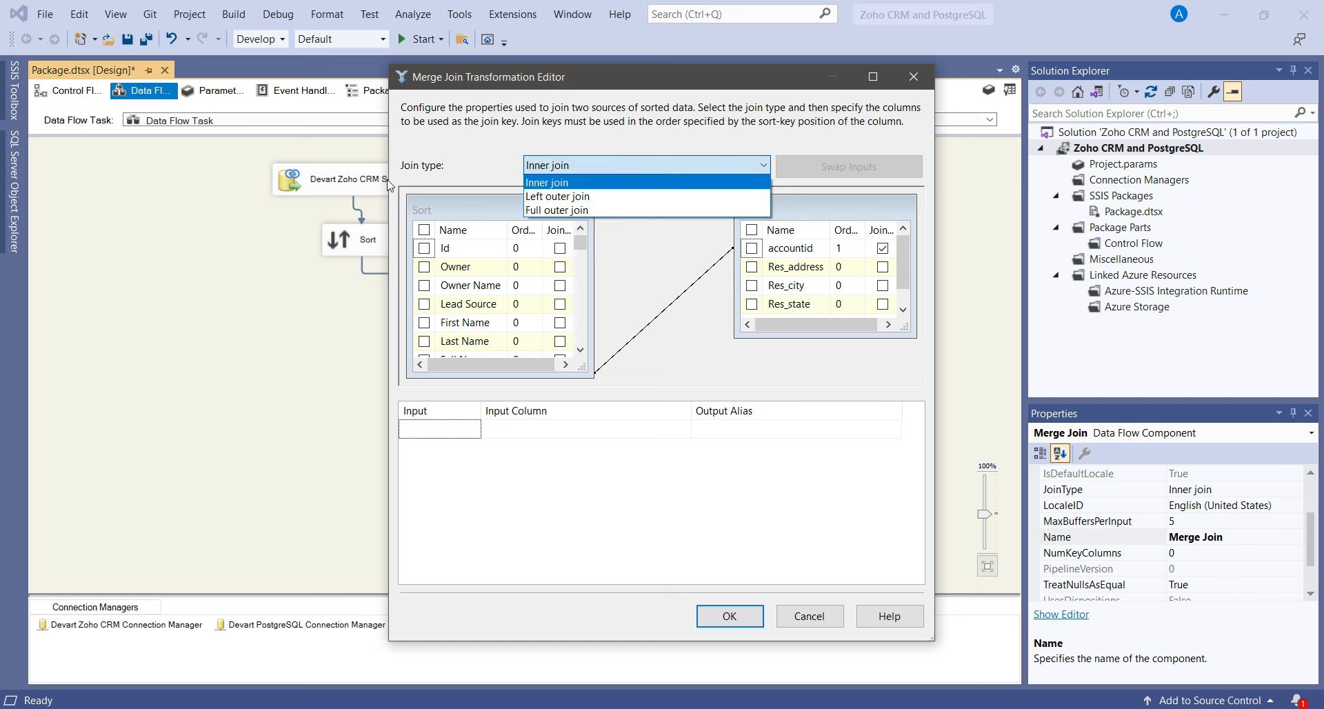
click(813, 171)
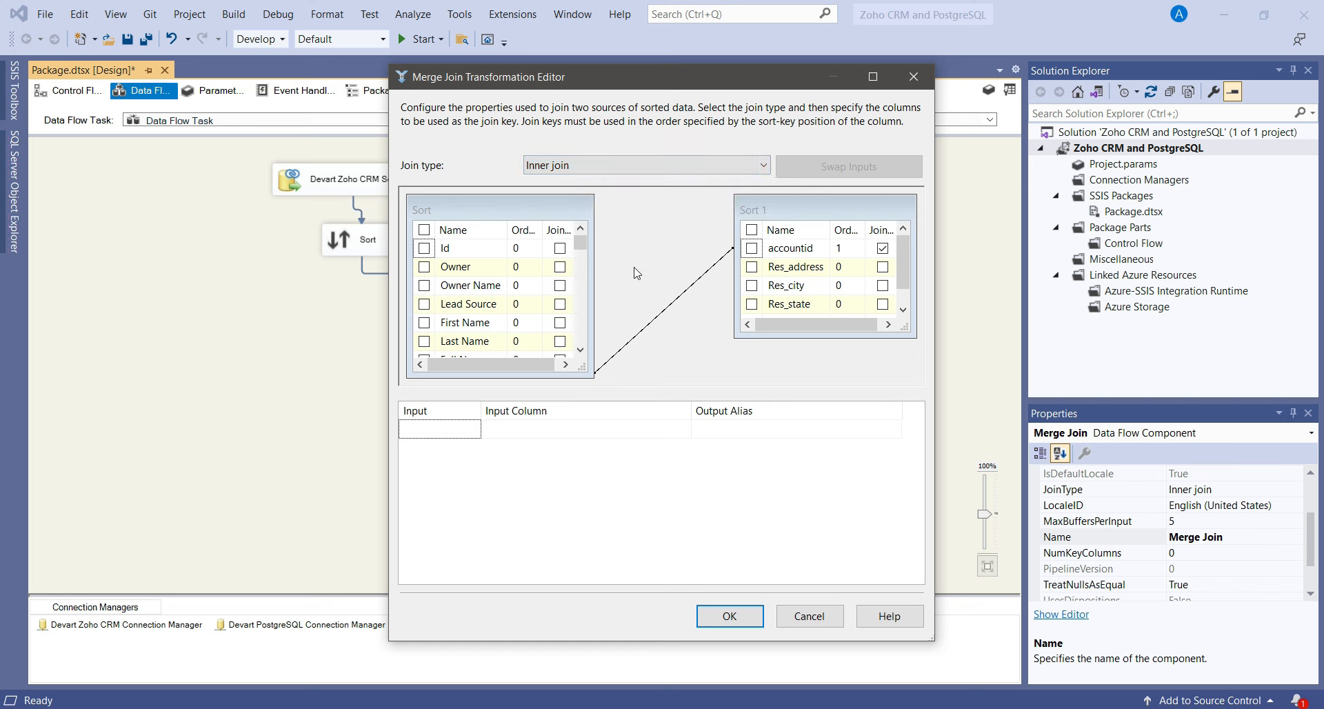
- Examine the join key mapping between Sort's Account column and Sort 1's accountid column
drag(584, 252, 583, 262)
drag(507, 230, 540, 271)
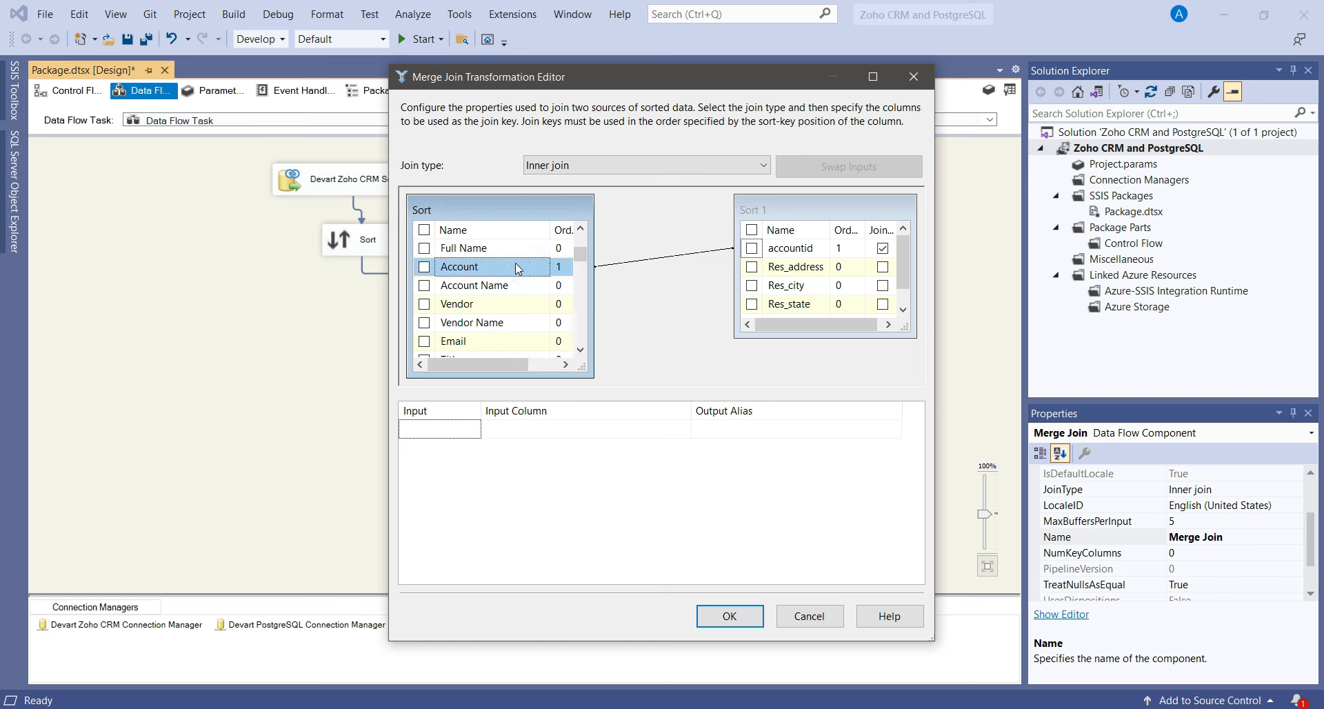
click(805, 256)
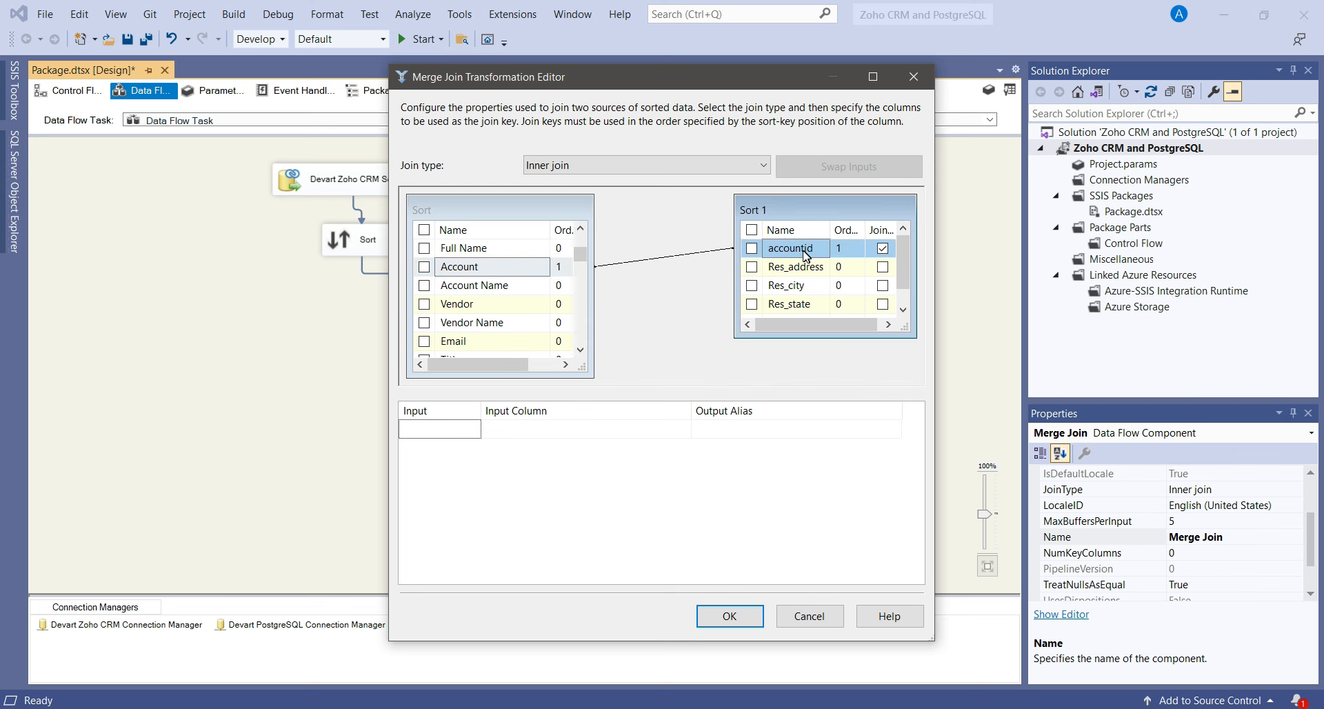
drag(786, 213, 774, 220)
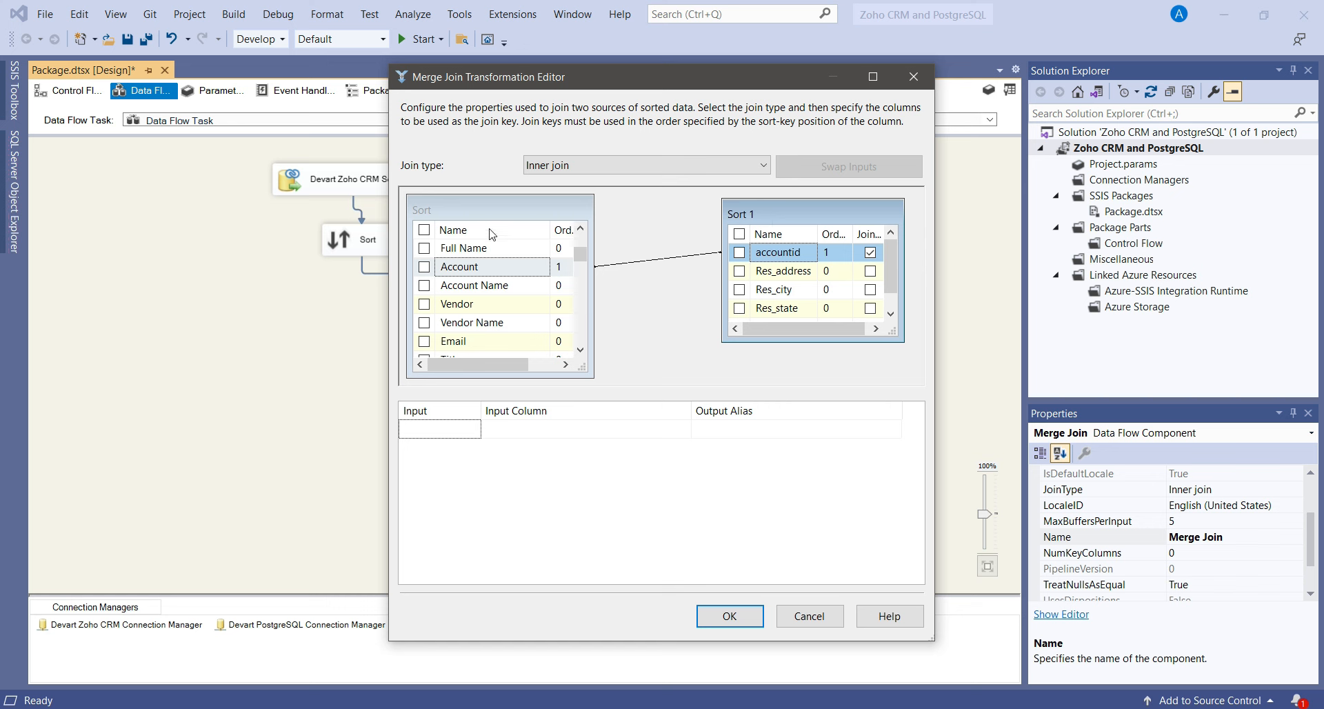
drag(581, 255, 583, 259)
click(890, 260)
mouse_move(890, 261)
mouse_down()
mouse_move(890, 275)
mouse_move(888, 247)
mouse_up()
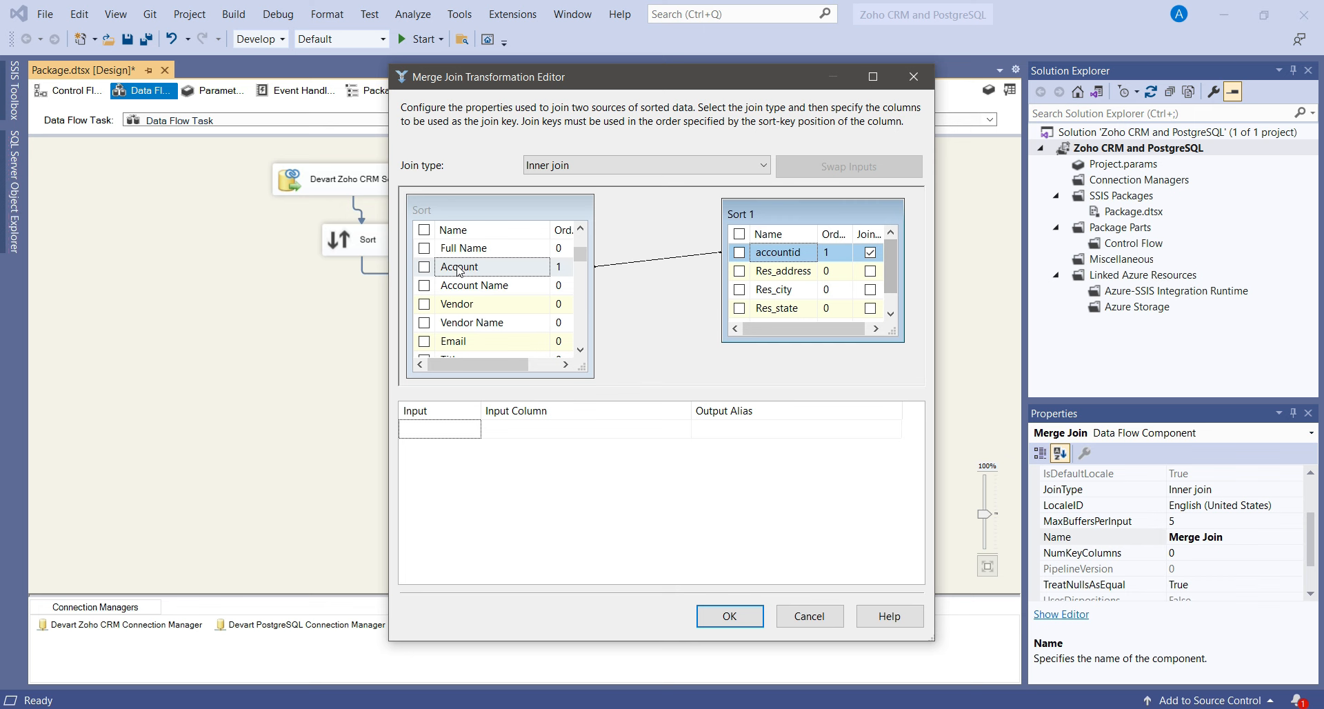
- Include all columns of the Sort input in the Merge Join output and review the resulting column list
scroll(452, 269, up, 1)
scroll(451, 269, up, 1)
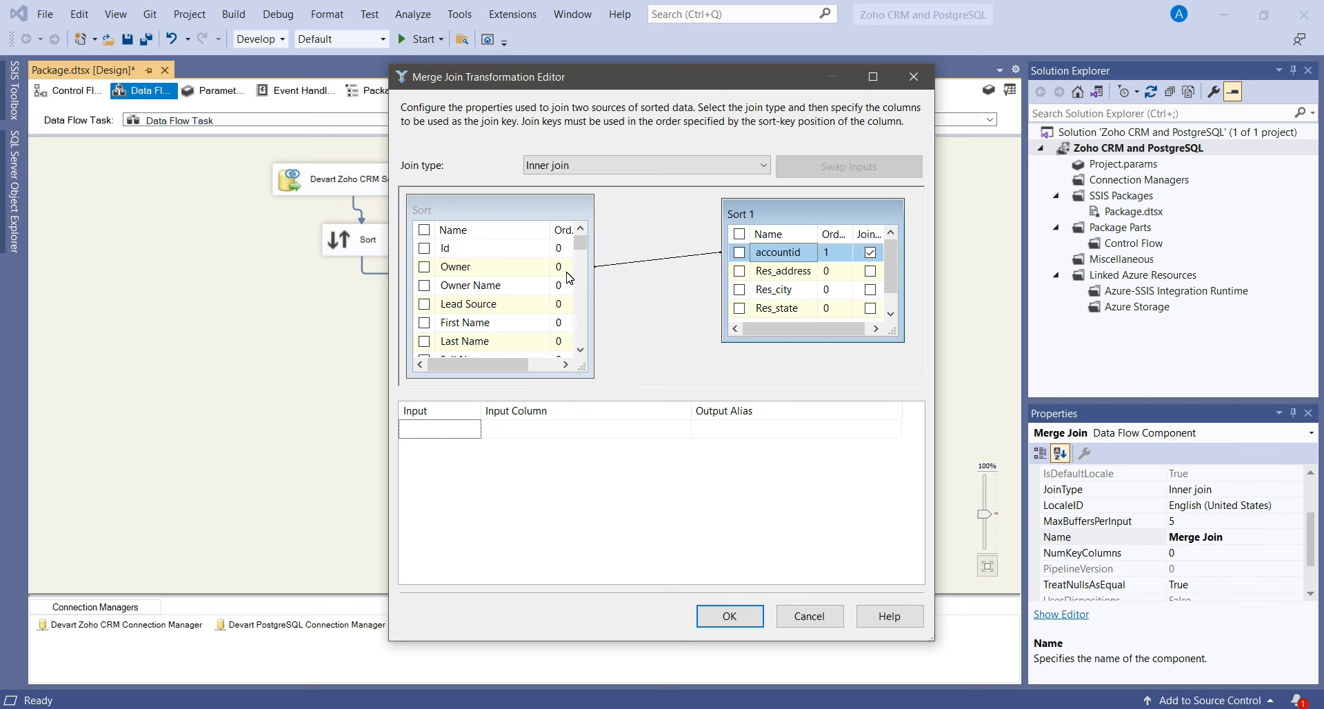
click(425, 230)
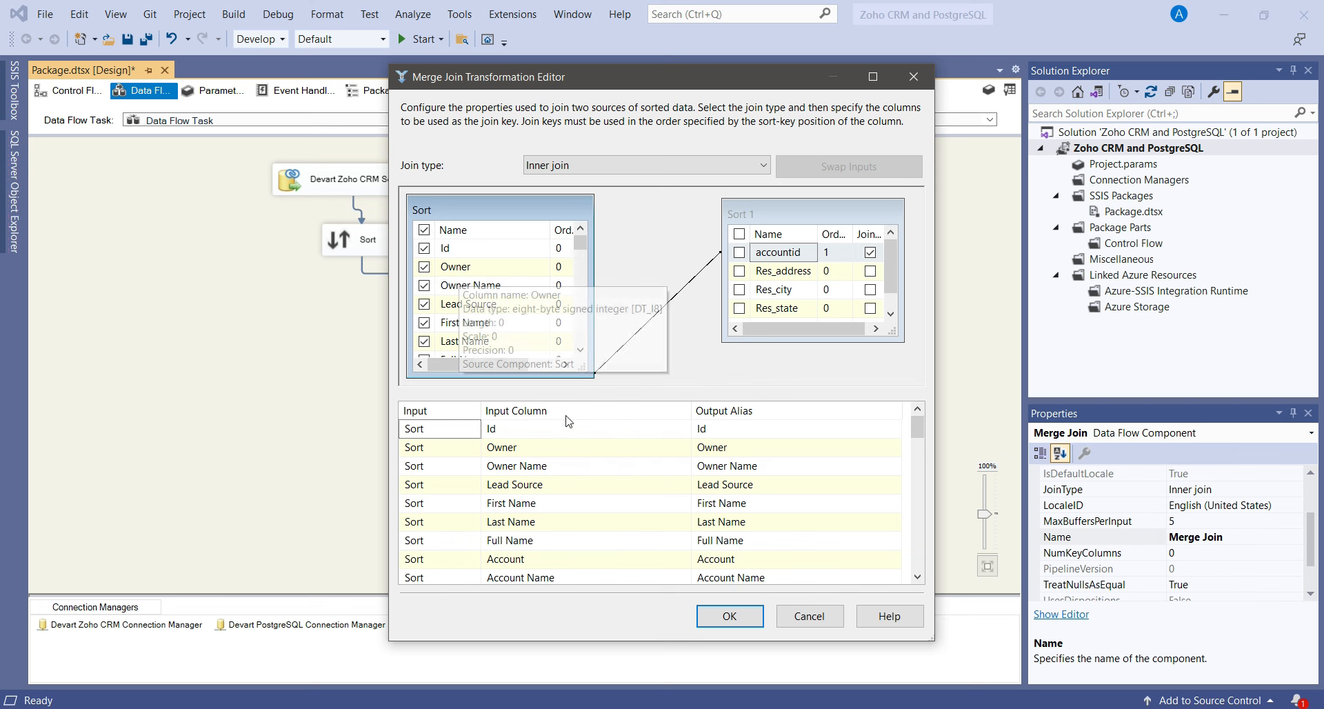
drag(917, 426, 922, 558)
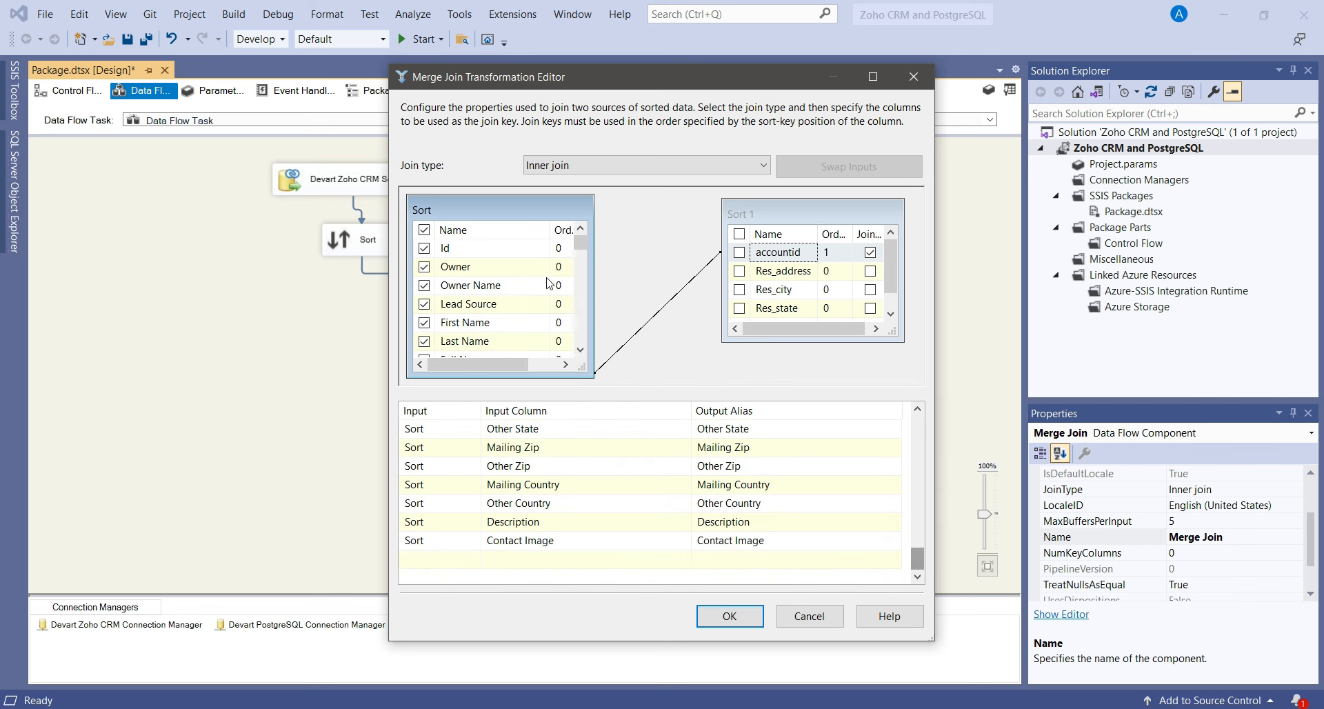
drag(582, 243, 554, 301)
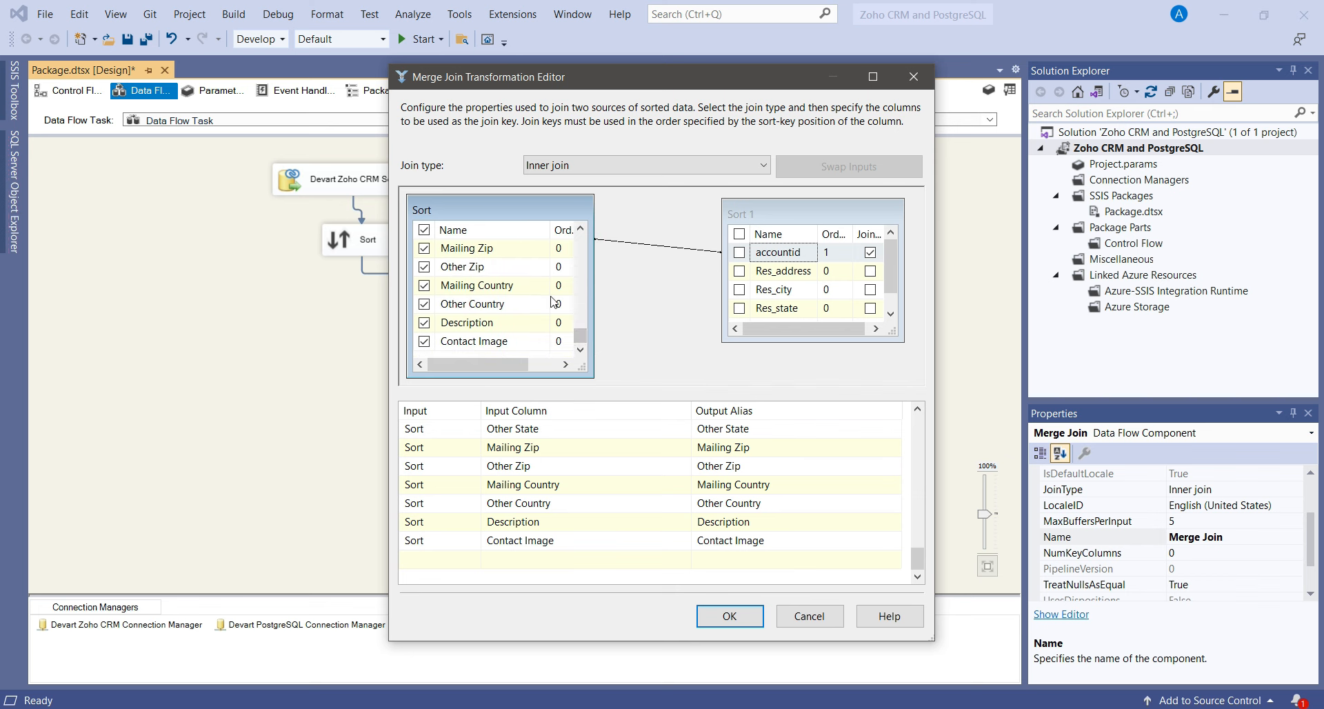
- Exclude the Contact Image and Description columns of the Sort input from the Merge Join output
click(425, 341)
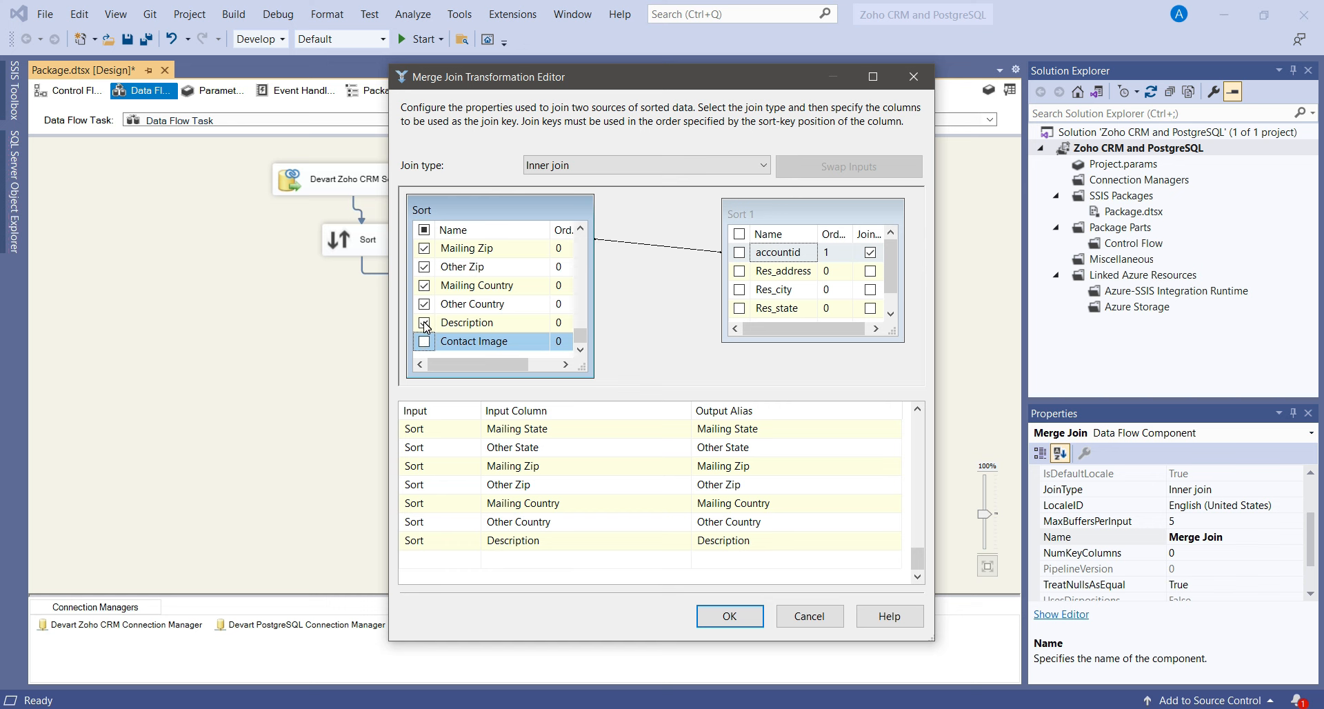
click(424, 323)
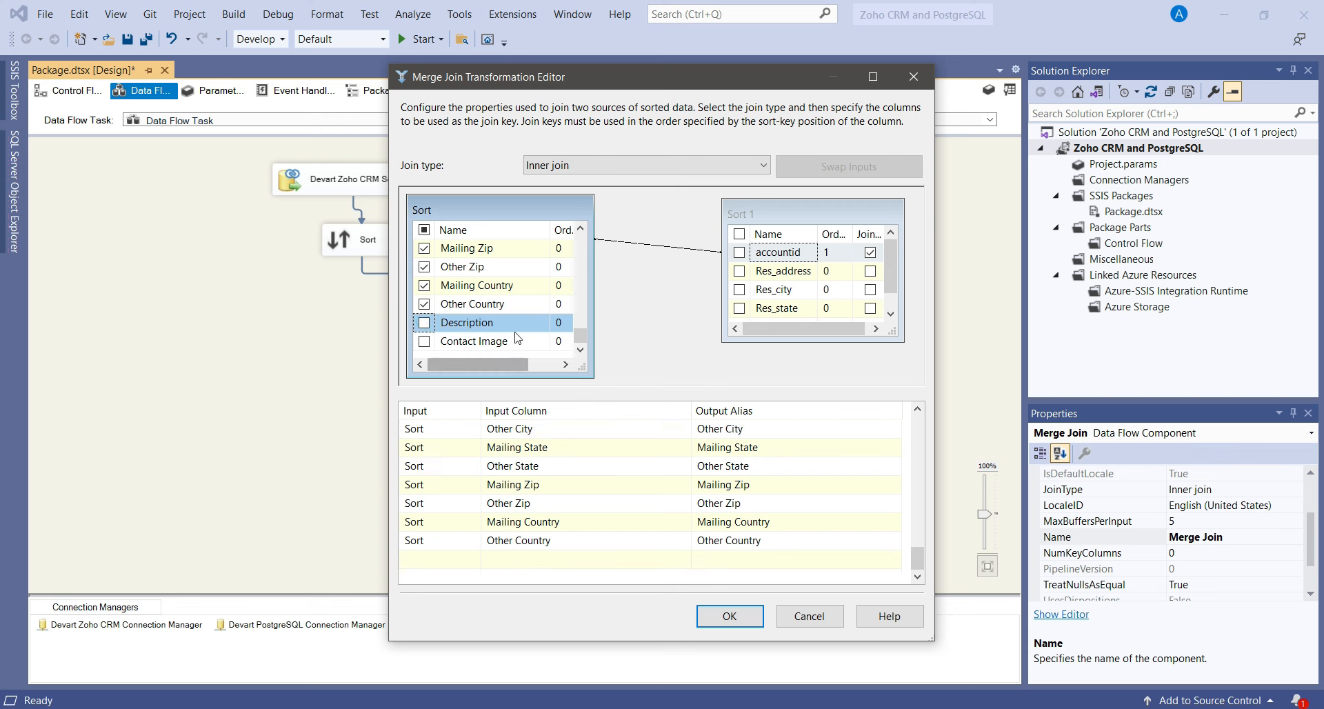
scroll(746, 538, up, 5)
scroll(751, 514, up, 3)
scroll(750, 513, down, 10)
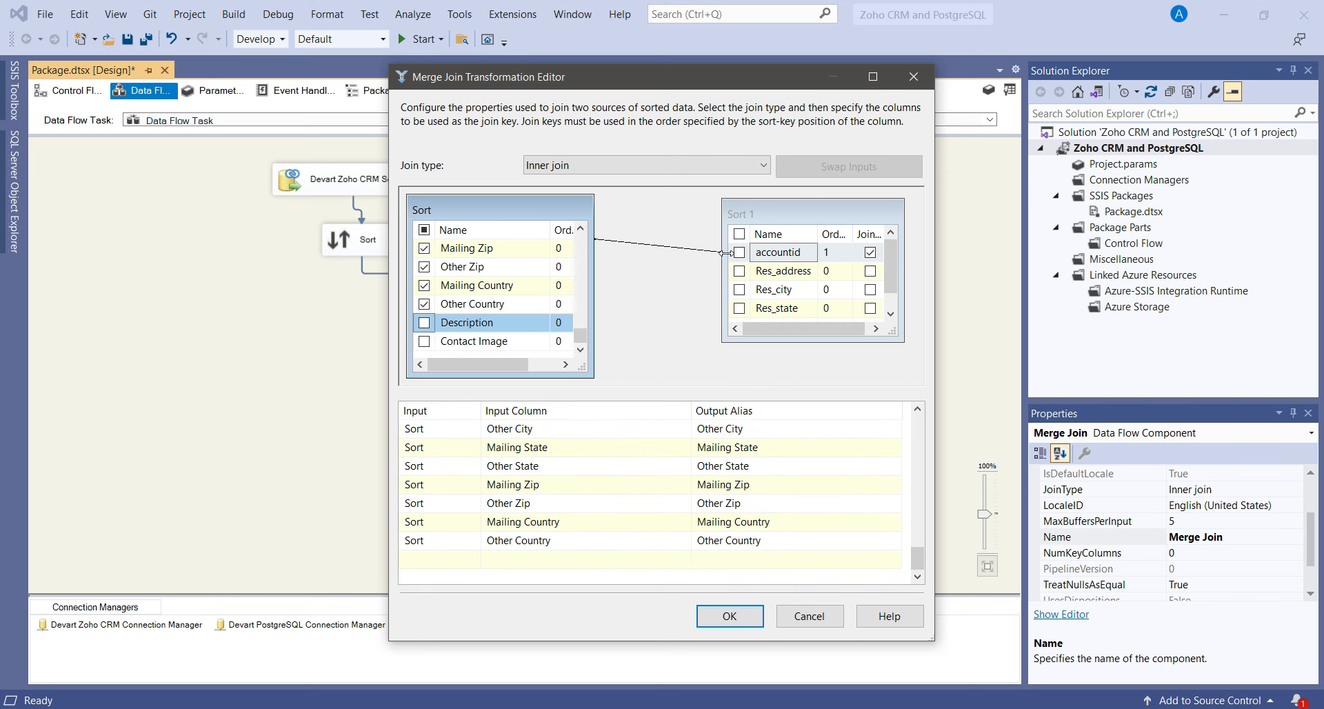
- Include Sort 1's Res_address, Res_city, Res_state and Res_zip columns in the Merge Join output
click(796, 279)
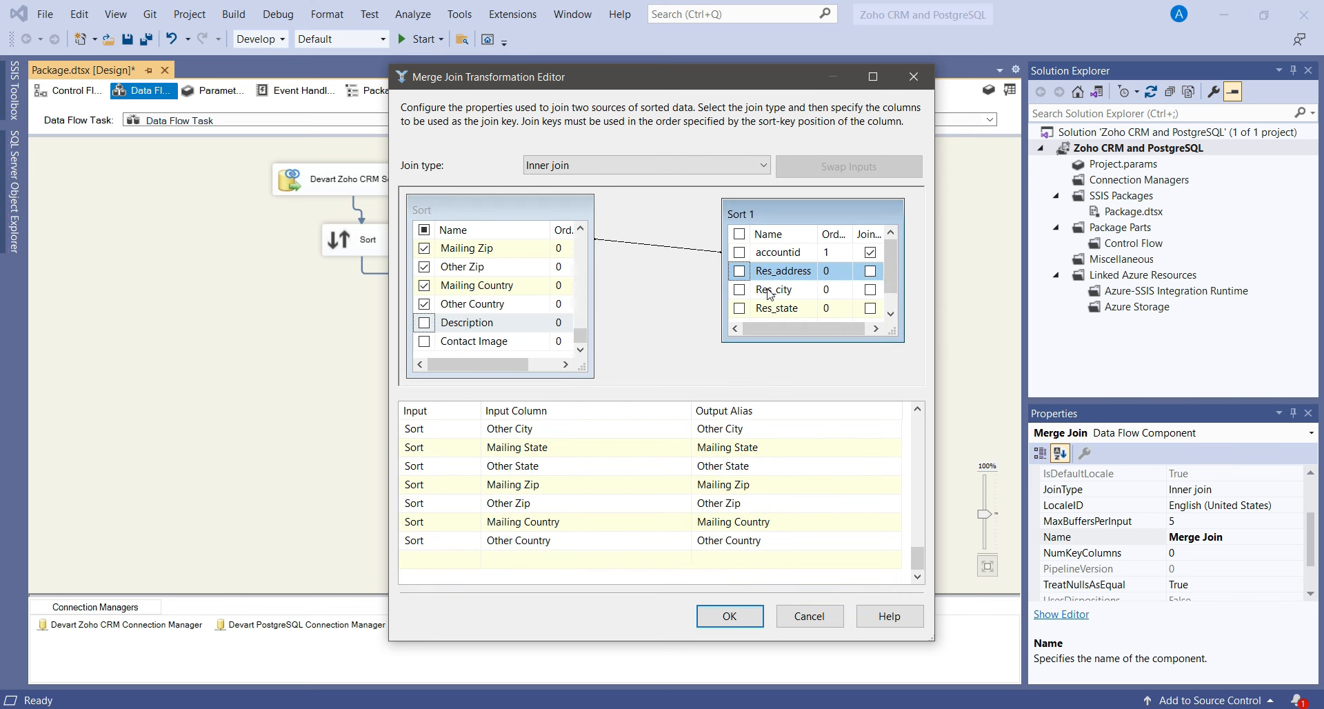
click(739, 270)
click(740, 289)
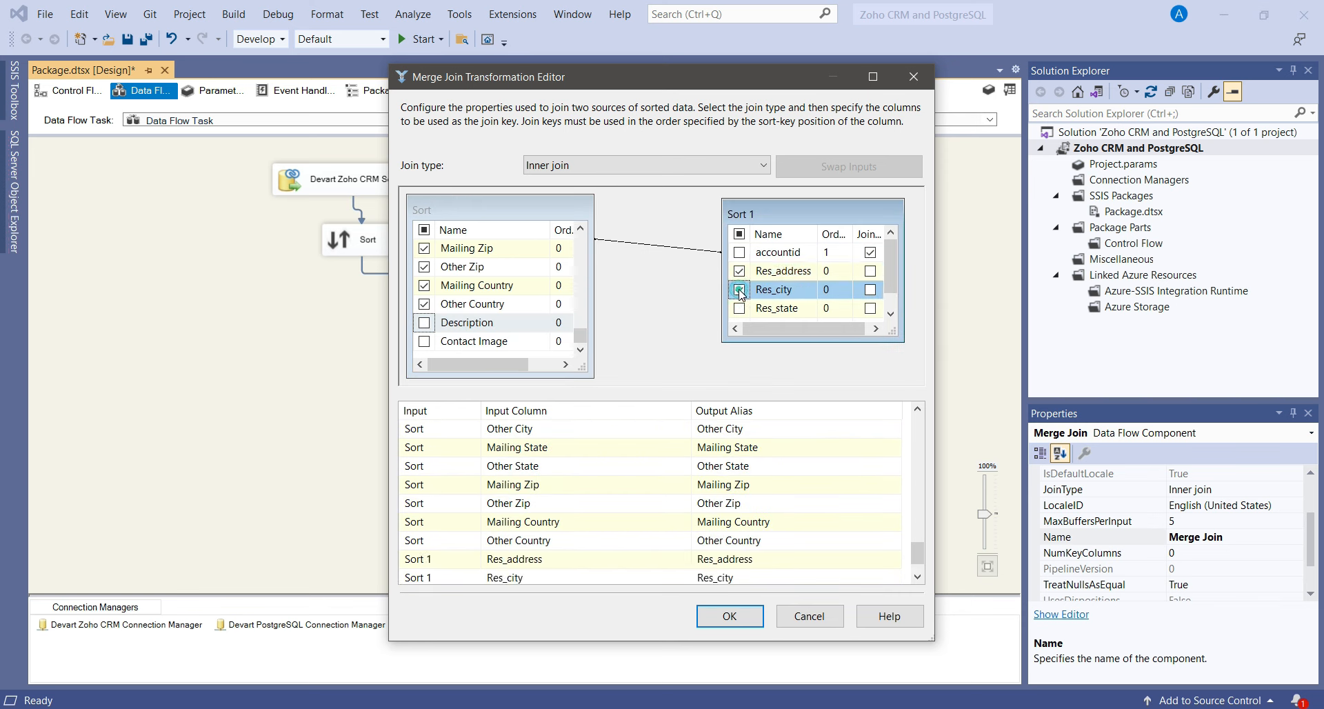
scroll(743, 298, down, 1)
click(740, 289)
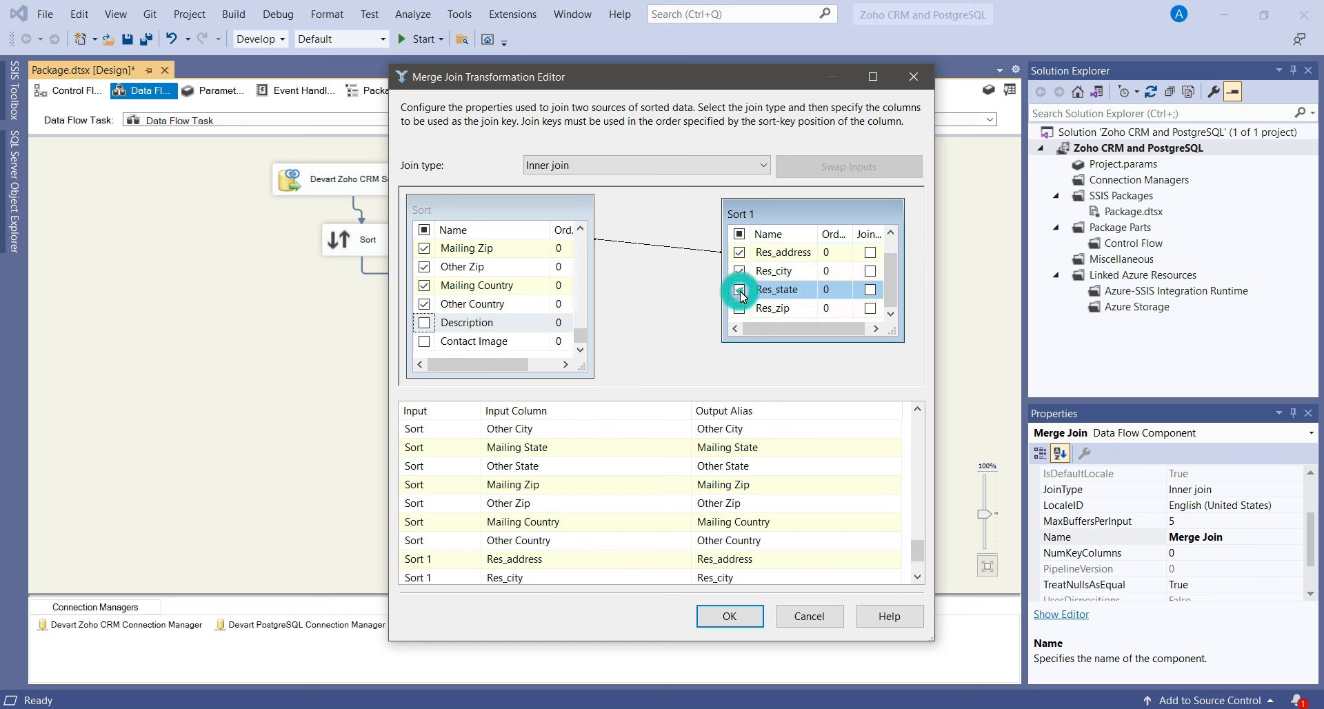
click(739, 308)
scroll(807, 490, down, 2)
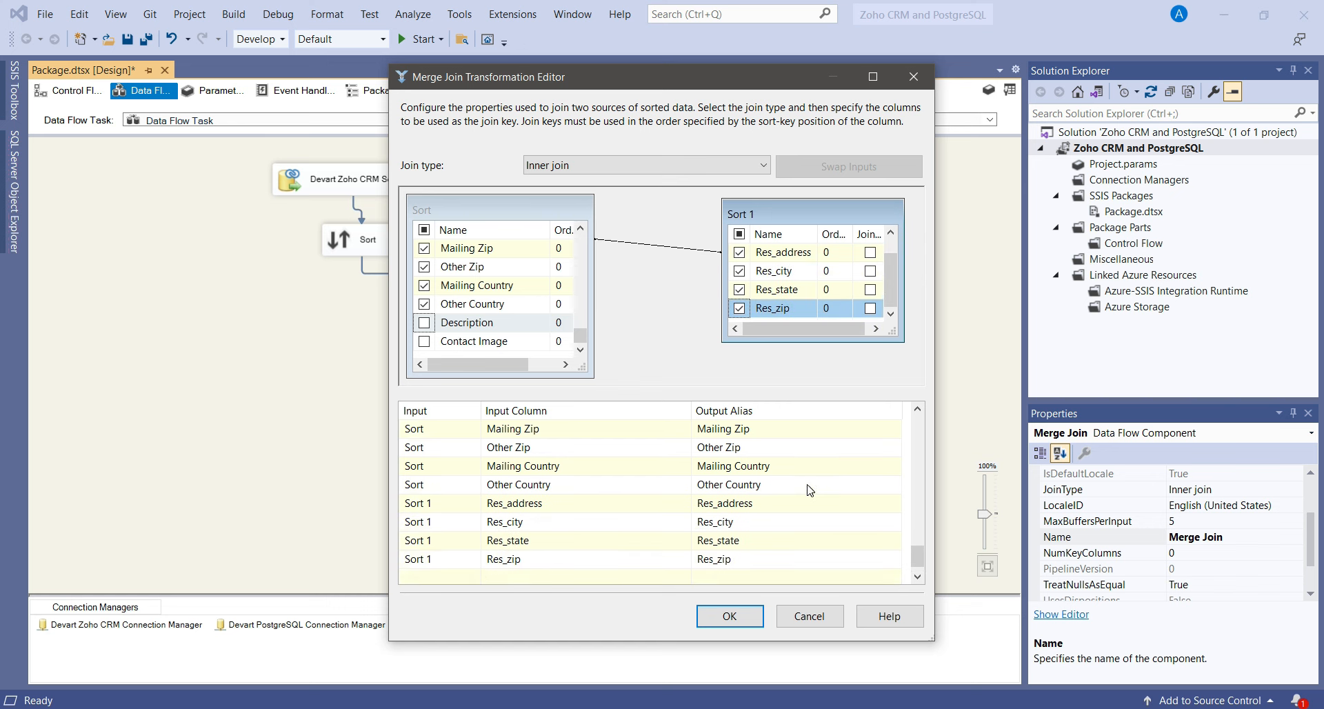
- Review the output aliases of the Sort 1 columns, keeping them as they are, and accept the Merge Join settings
click(766, 487)
click(762, 539)
click(762, 519)
click(765, 503)
click(768, 482)
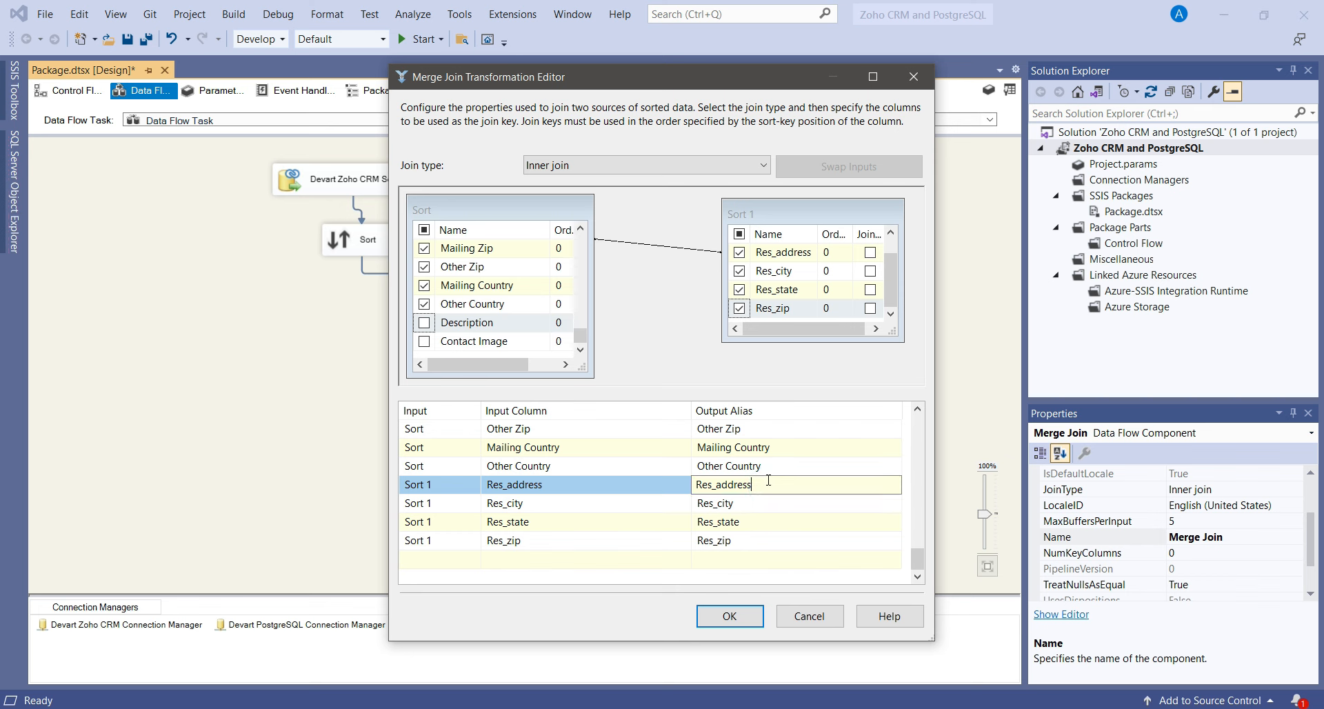
click(752, 503)
click(729, 523)
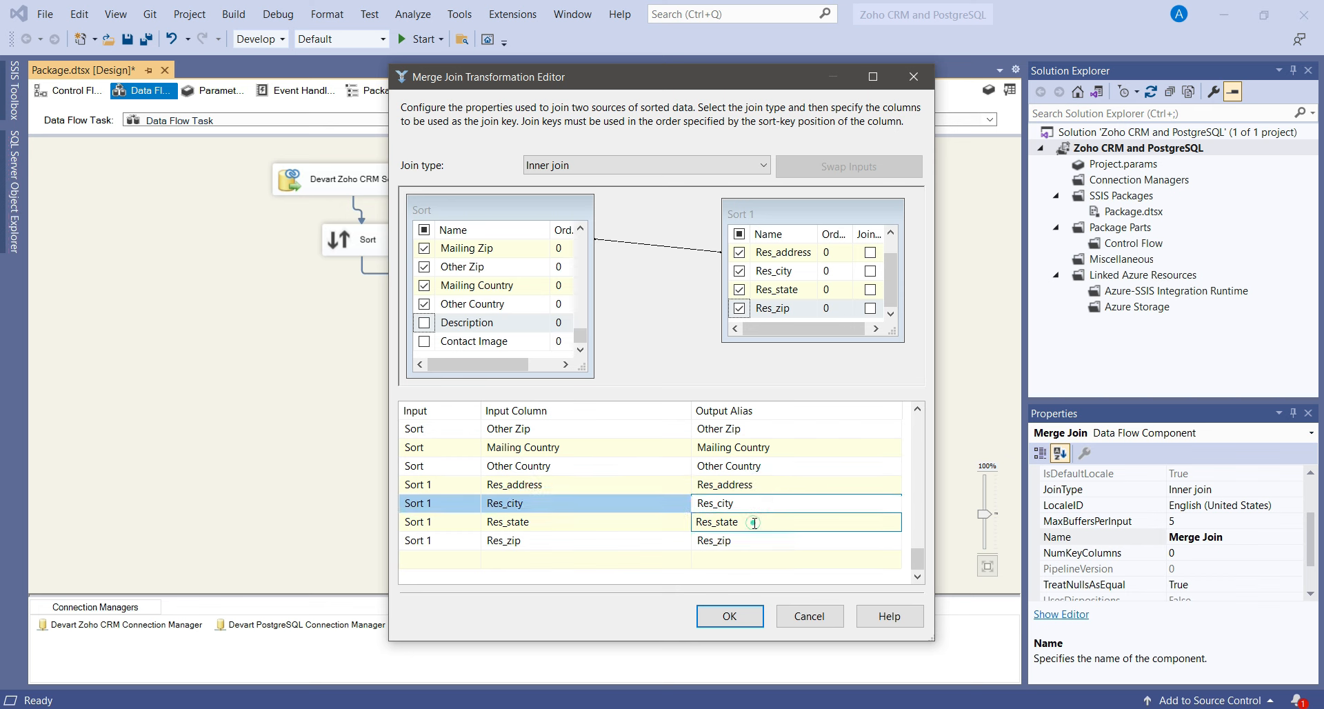
click(768, 483)
drag(712, 484, 754, 509)
click(754, 505)
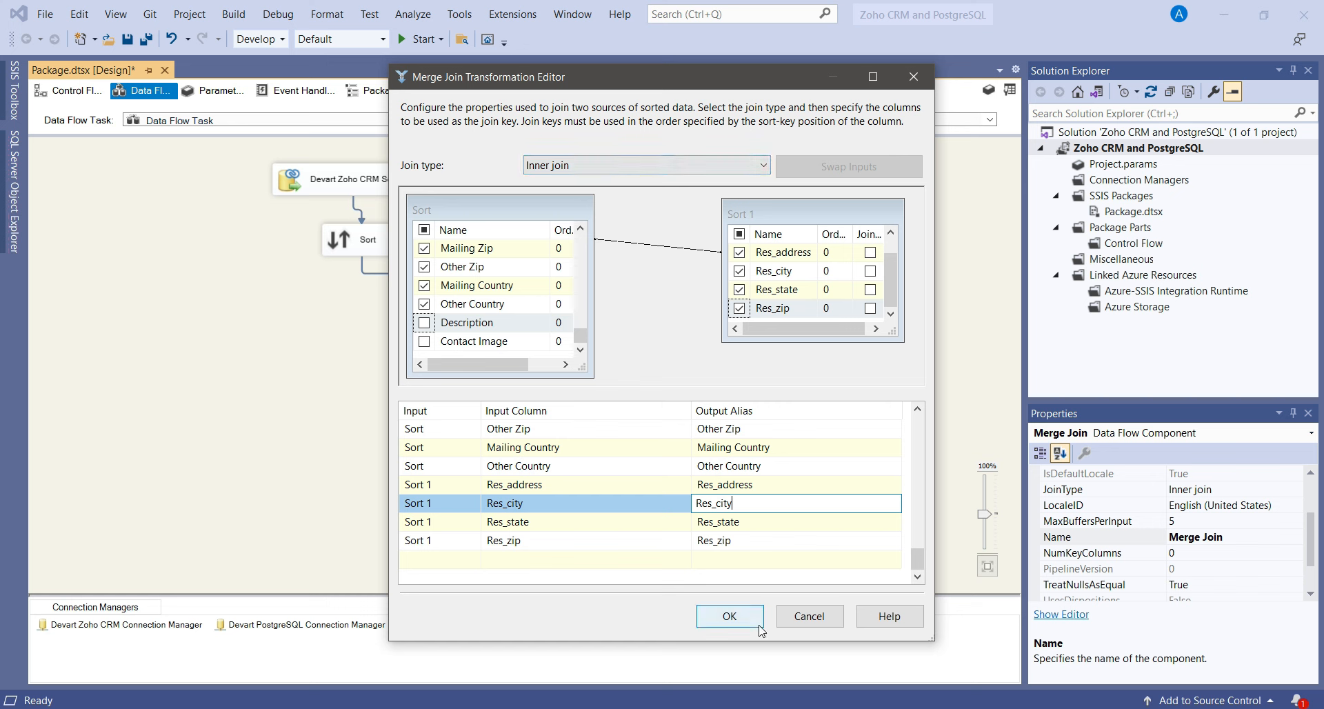
click(730, 616)
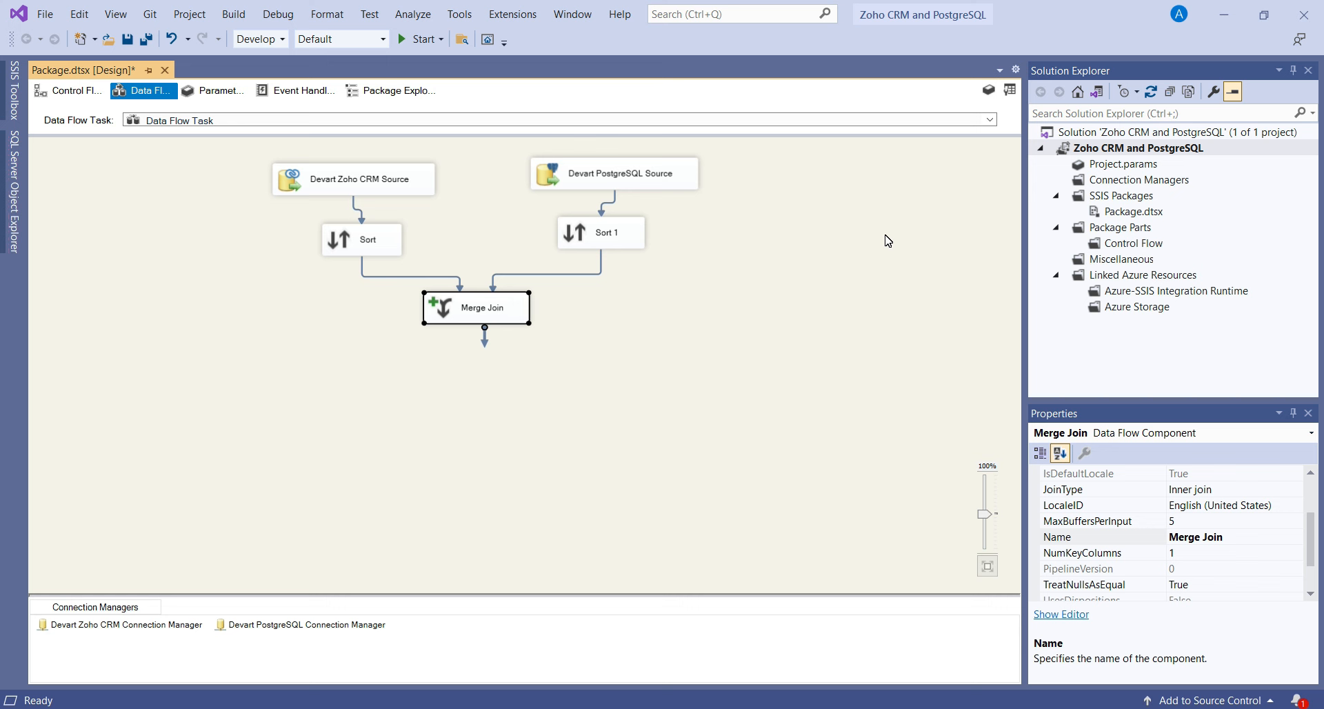
- Find the Derived Column transformation among the SSIS components and place it below Merge Join
click(1010, 89)
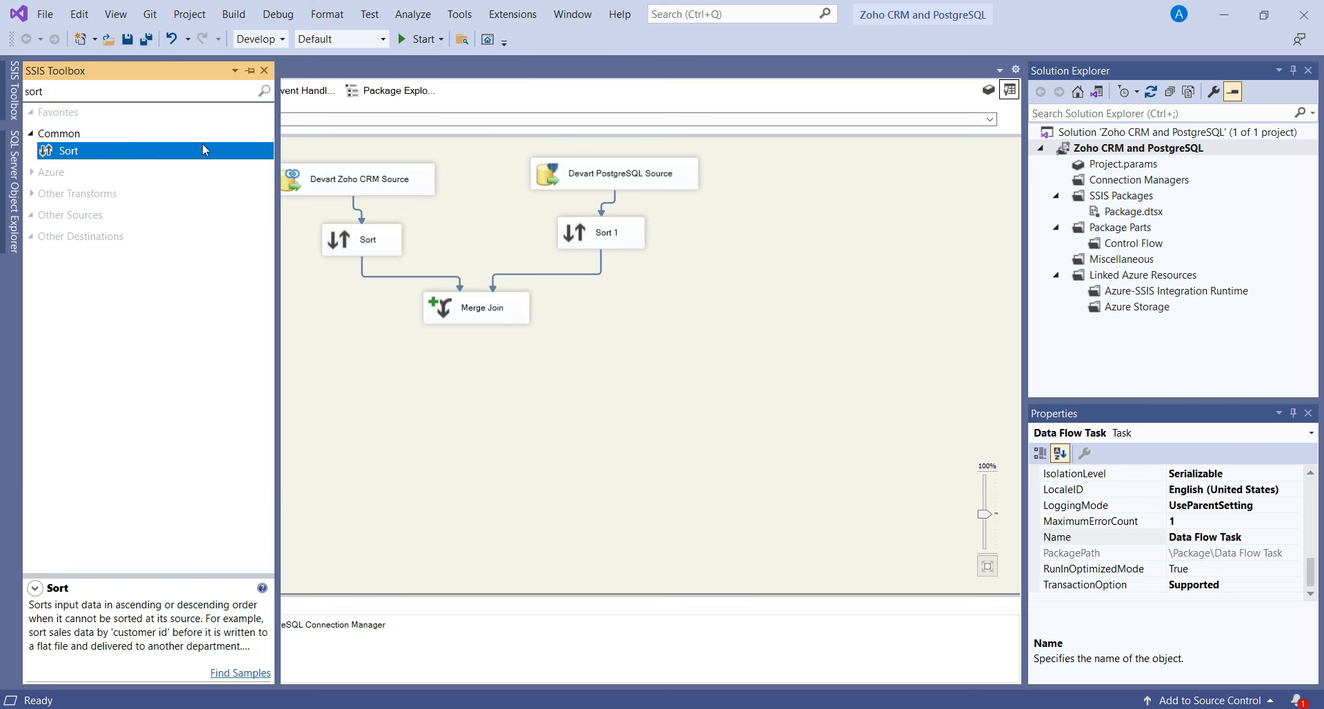
click(78, 91)
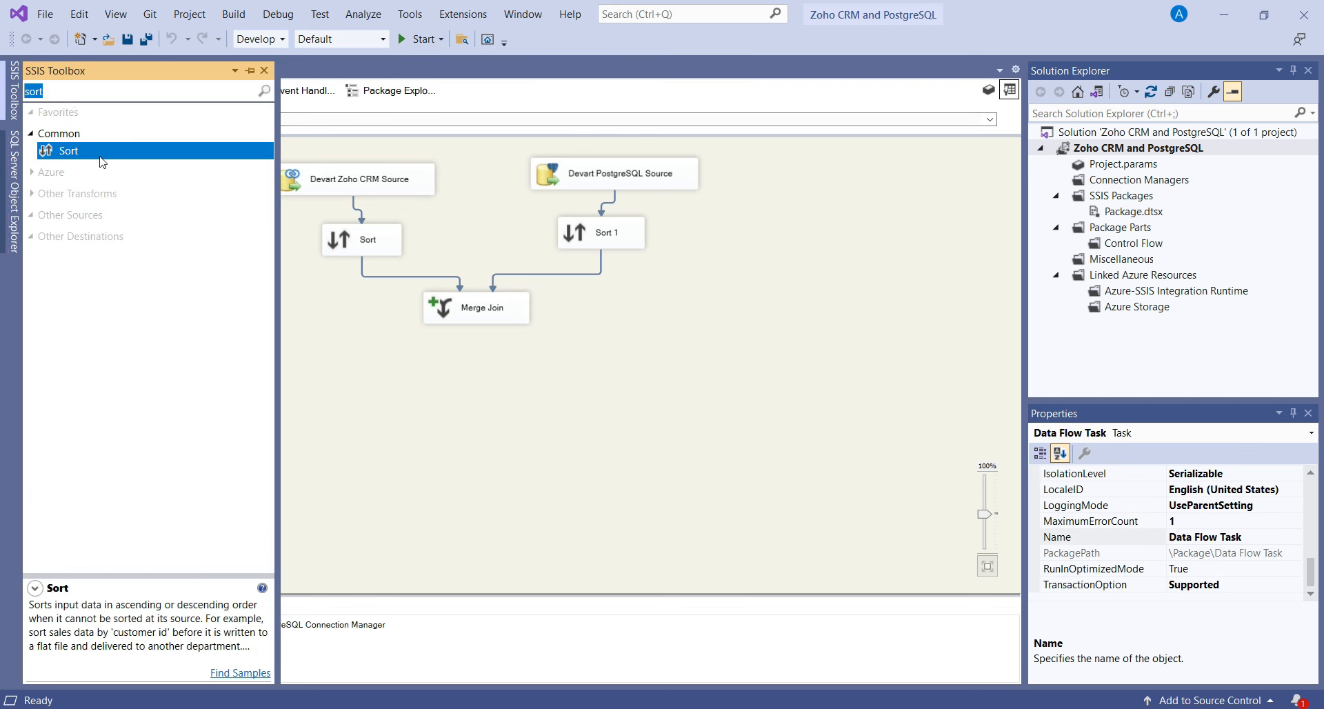
text(dev)
key(BackSpace)
text(i)
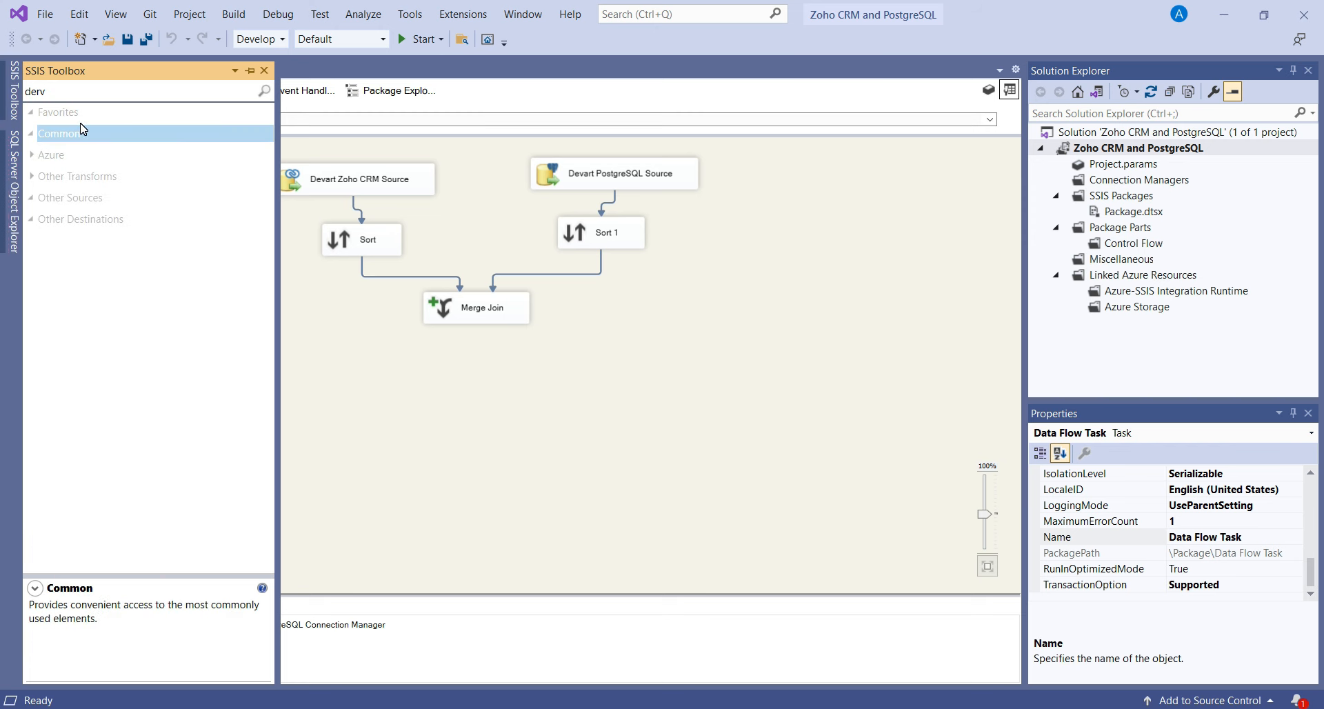
drag(88, 151, 420, 372)
- Connect the Merge Join output to the Derived Column and open the Derived Column for editing
click(473, 310)
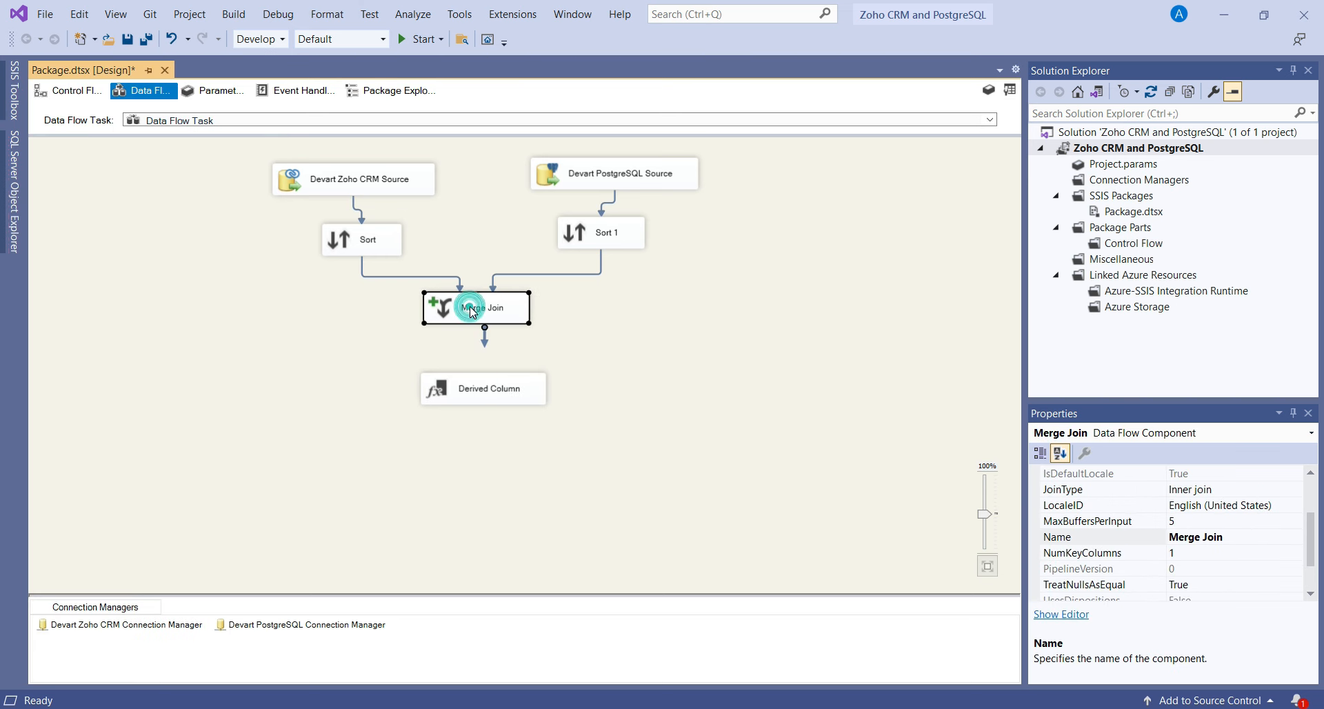
drag(485, 340, 473, 393)
double_click(447, 398)
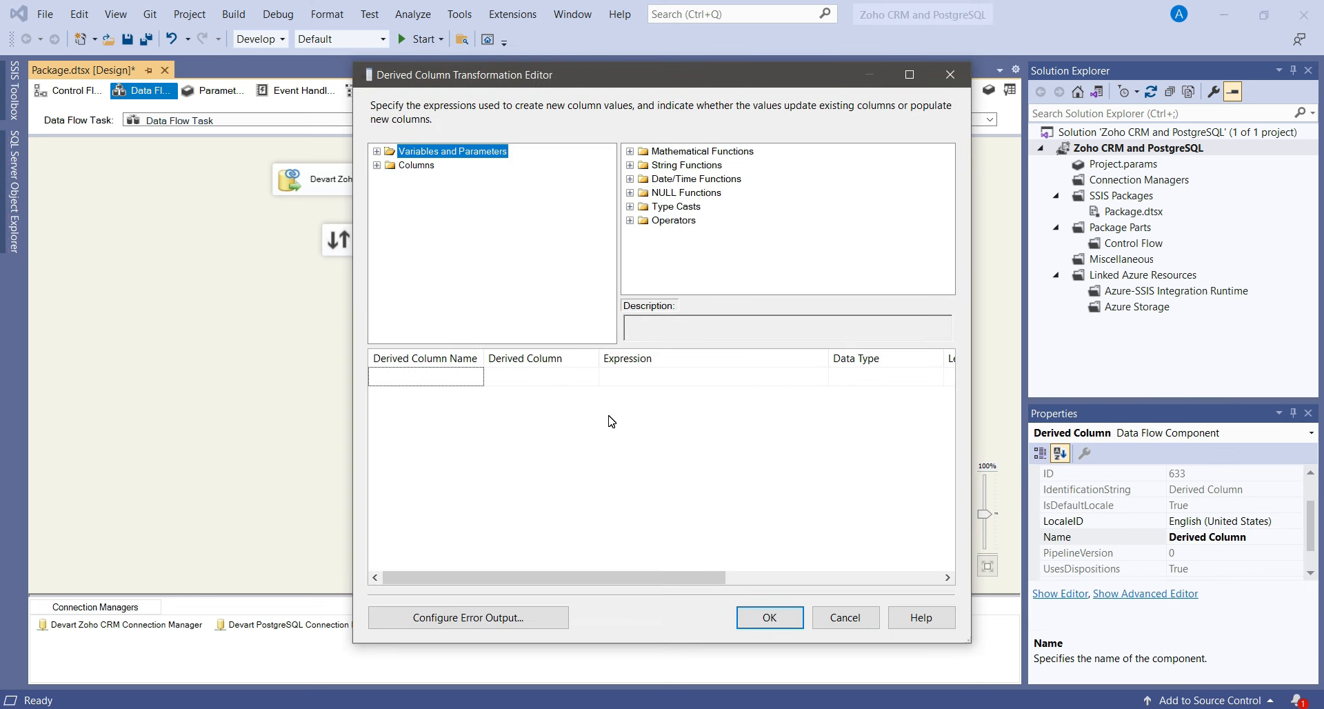
- Add a new derived column using the date/time function GETDATE() as its expression
click(650, 377)
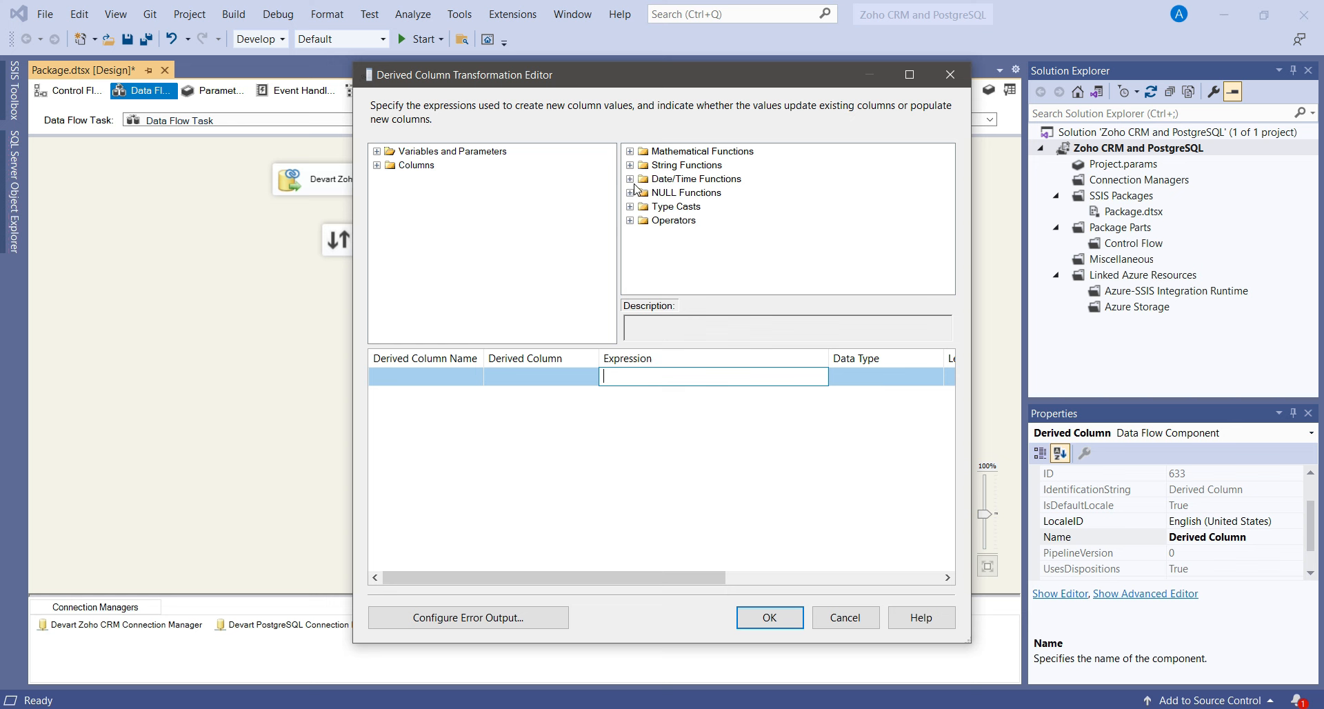
click(679, 182)
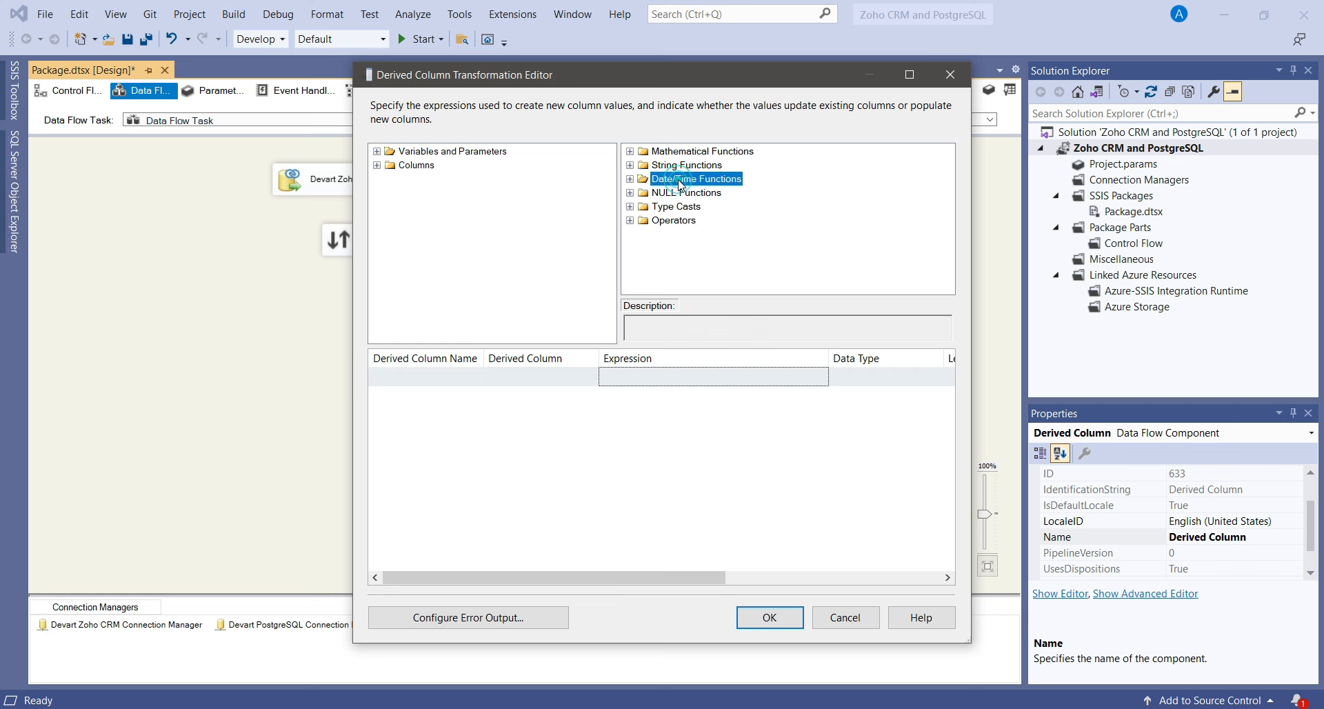
click(630, 178)
click(651, 379)
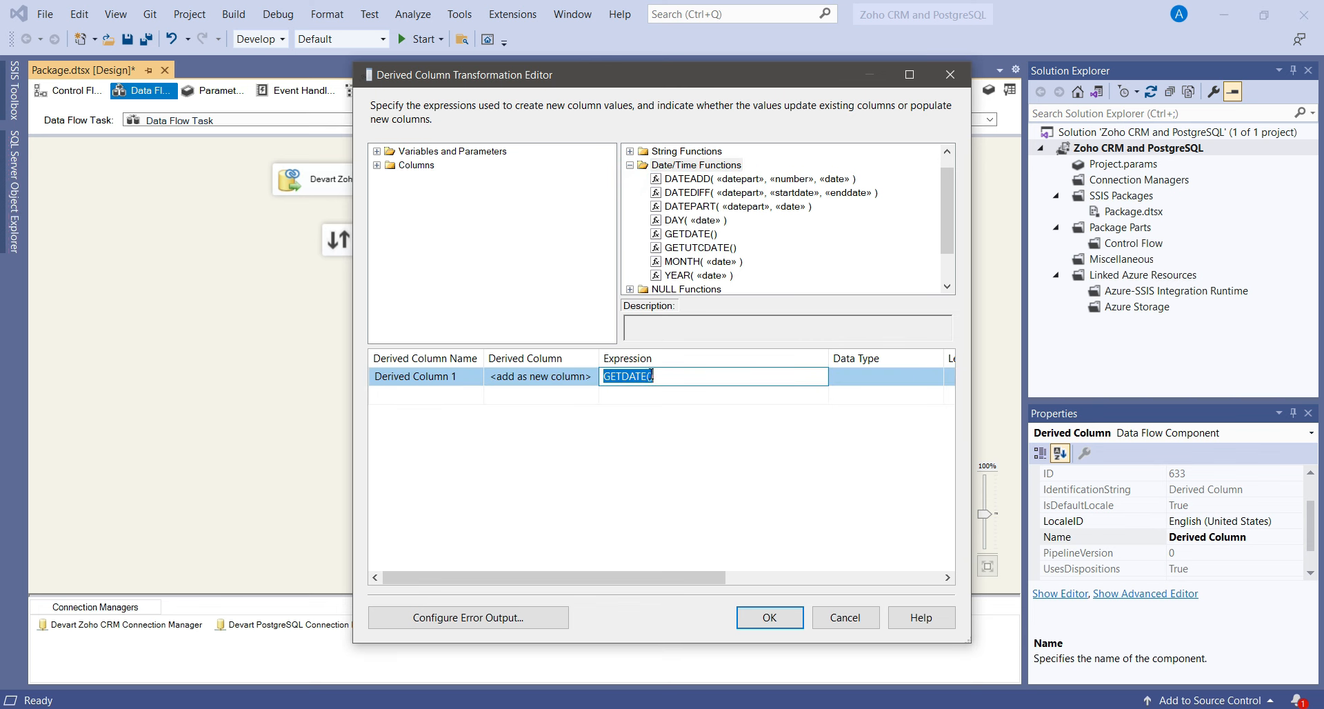
- Rename the GETDATE() derived column as CreateDate
click(476, 377)
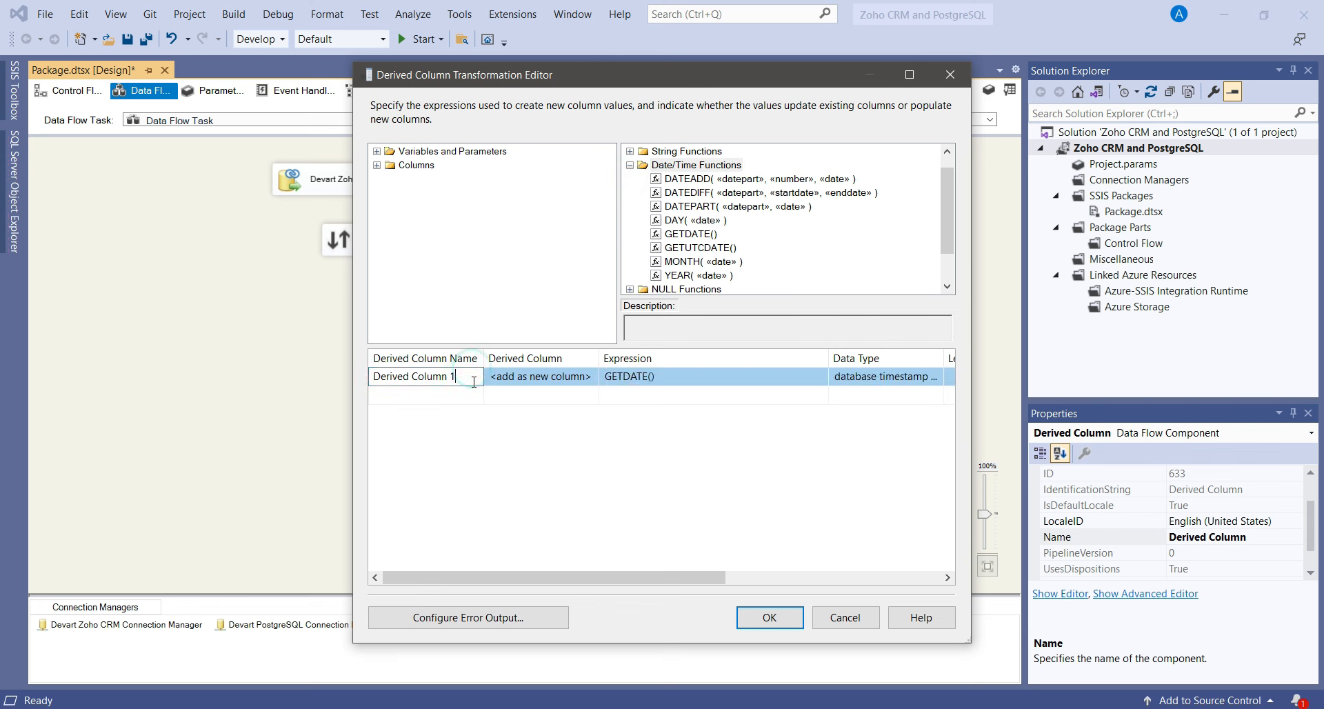
click(481, 378)
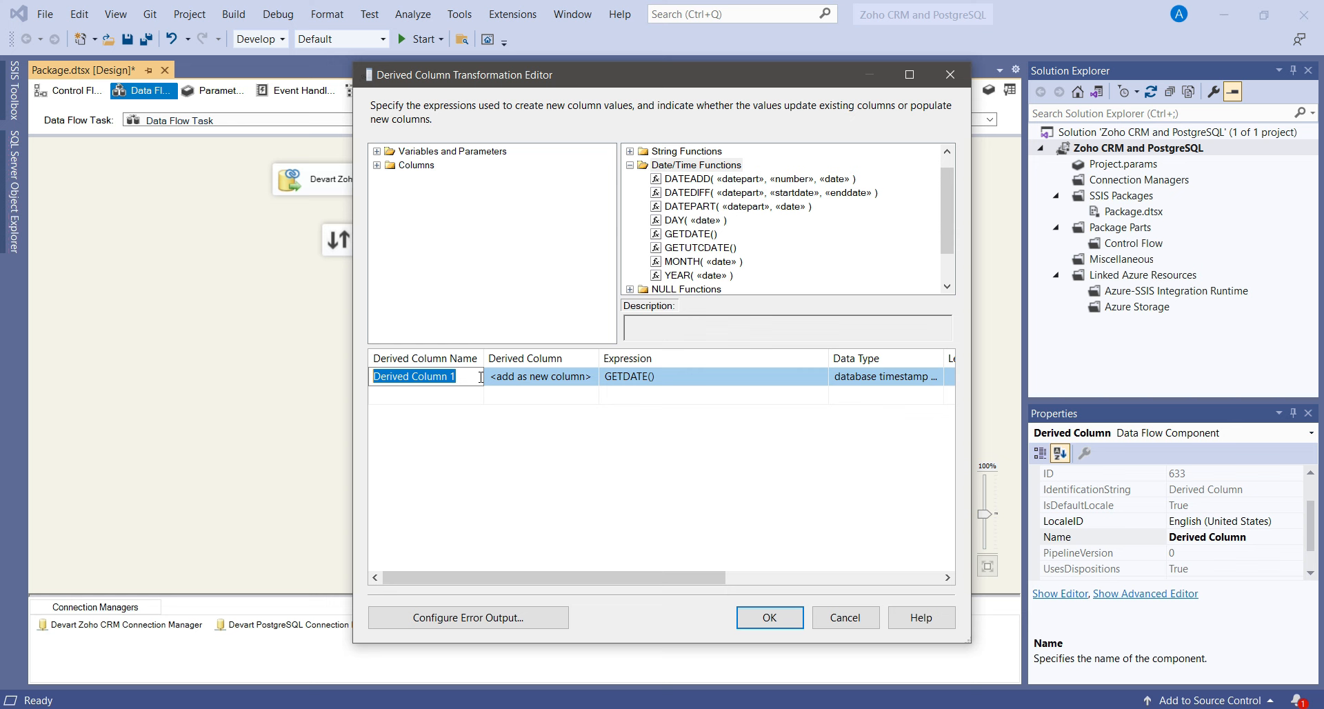
text(CreateDate)
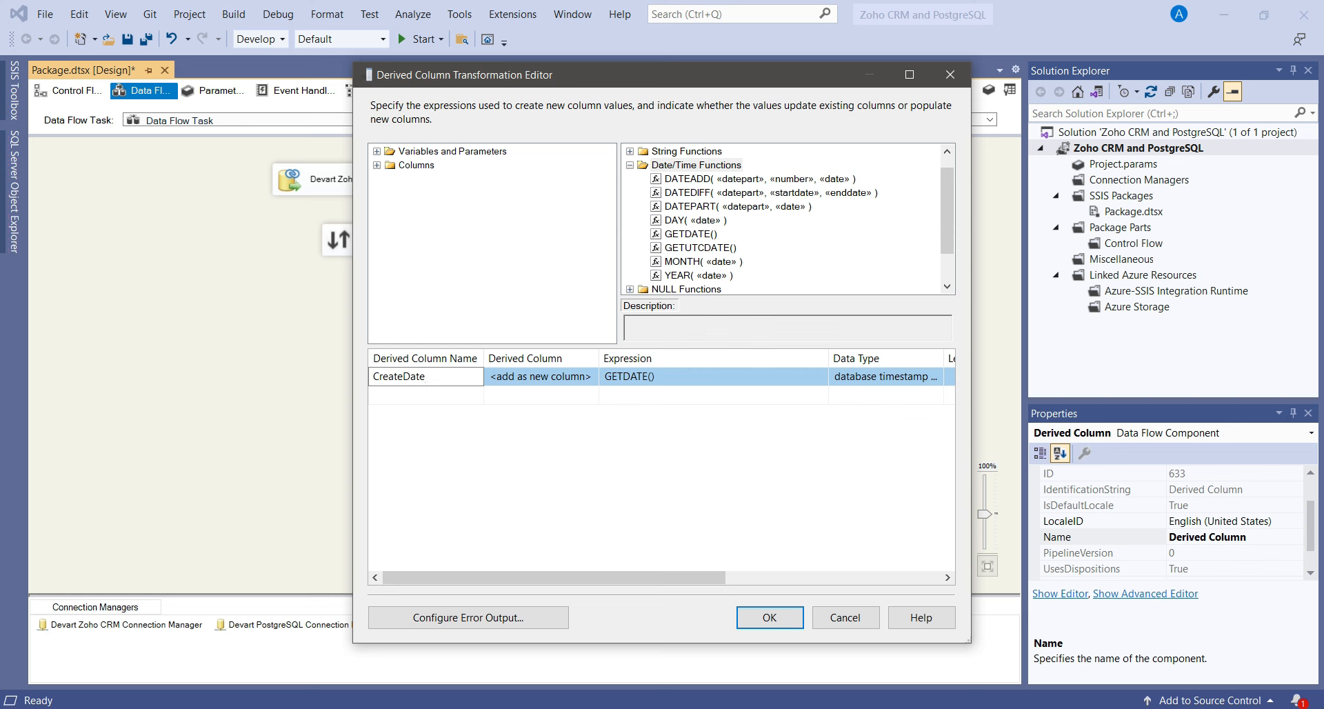
key(Return)
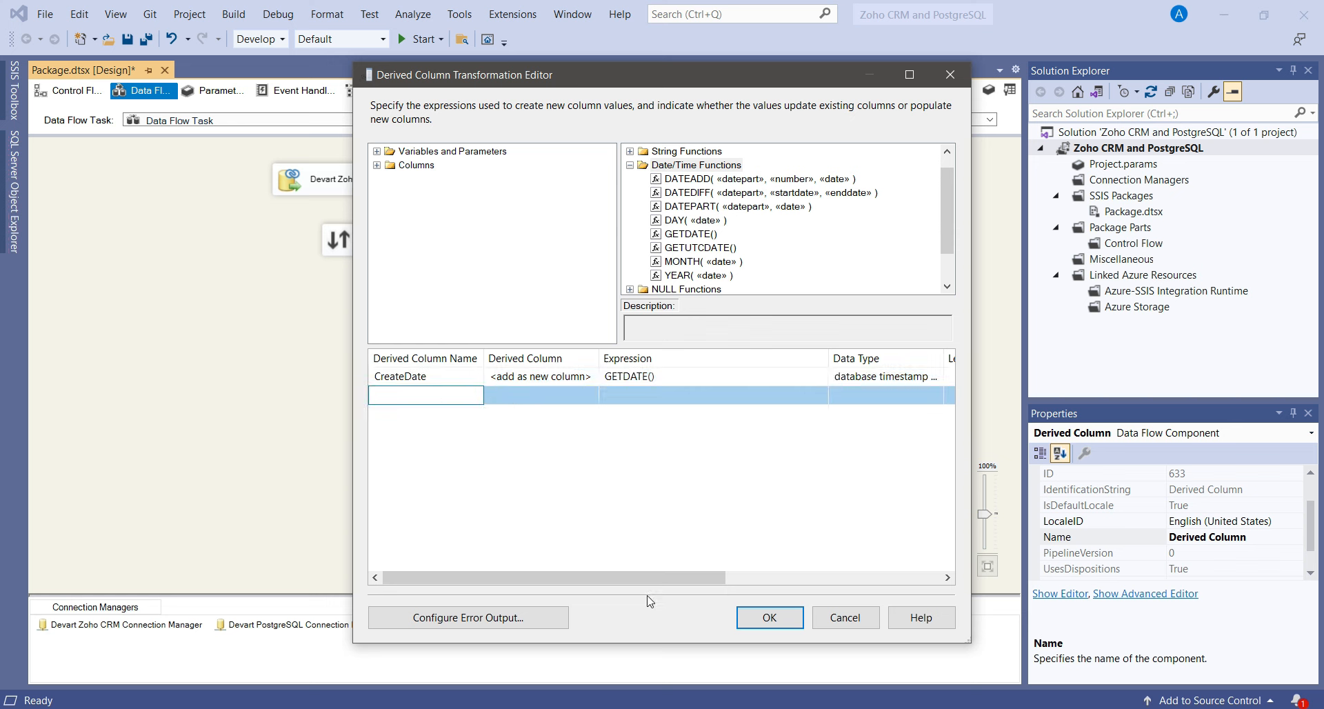
- Enlarge the Derived Column editor and widen the Data Type column to read CreateDate's full data type
drag(970, 642, 1131, 658)
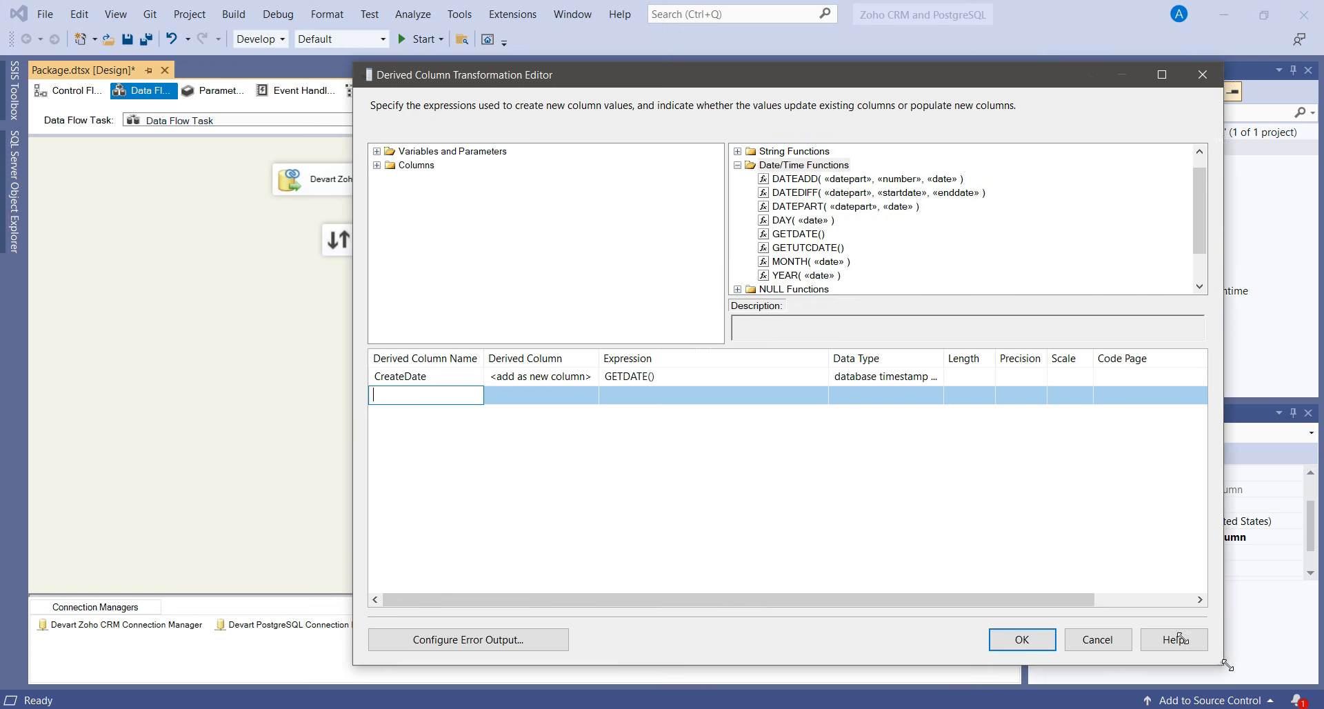
double_click(943, 358)
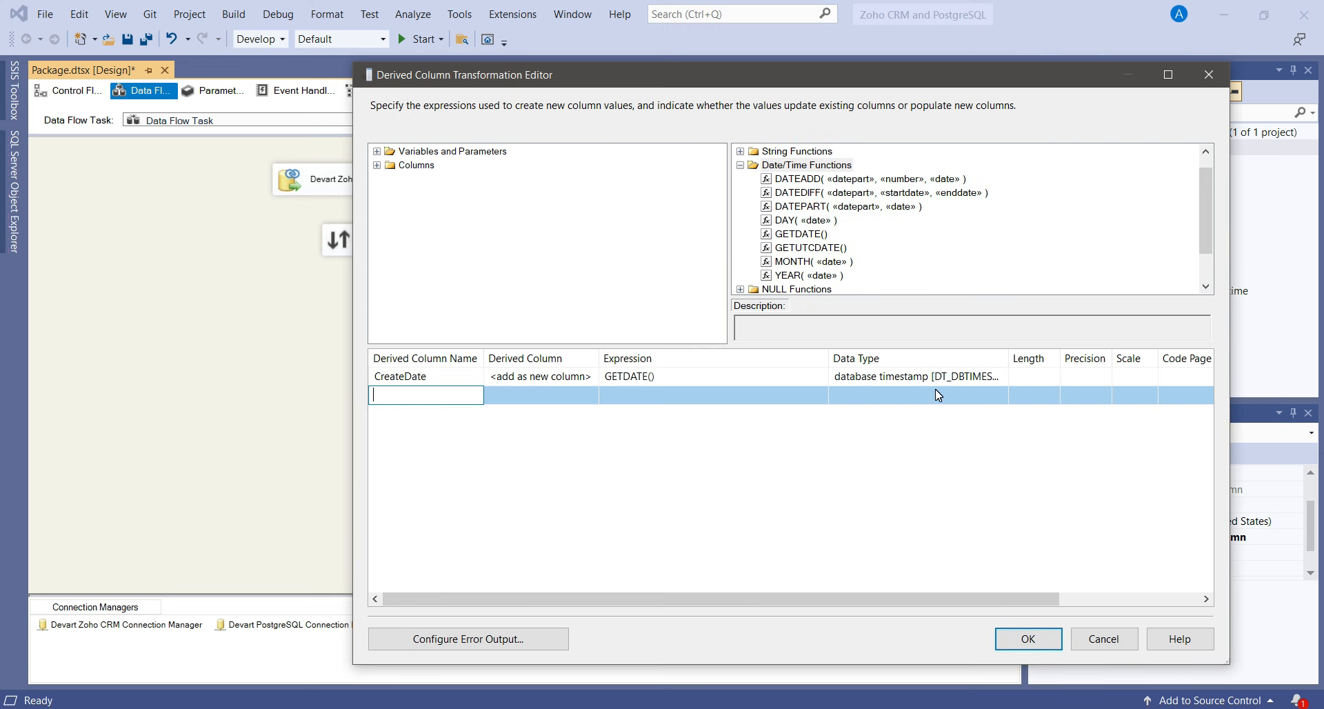
double_click(1008, 357)
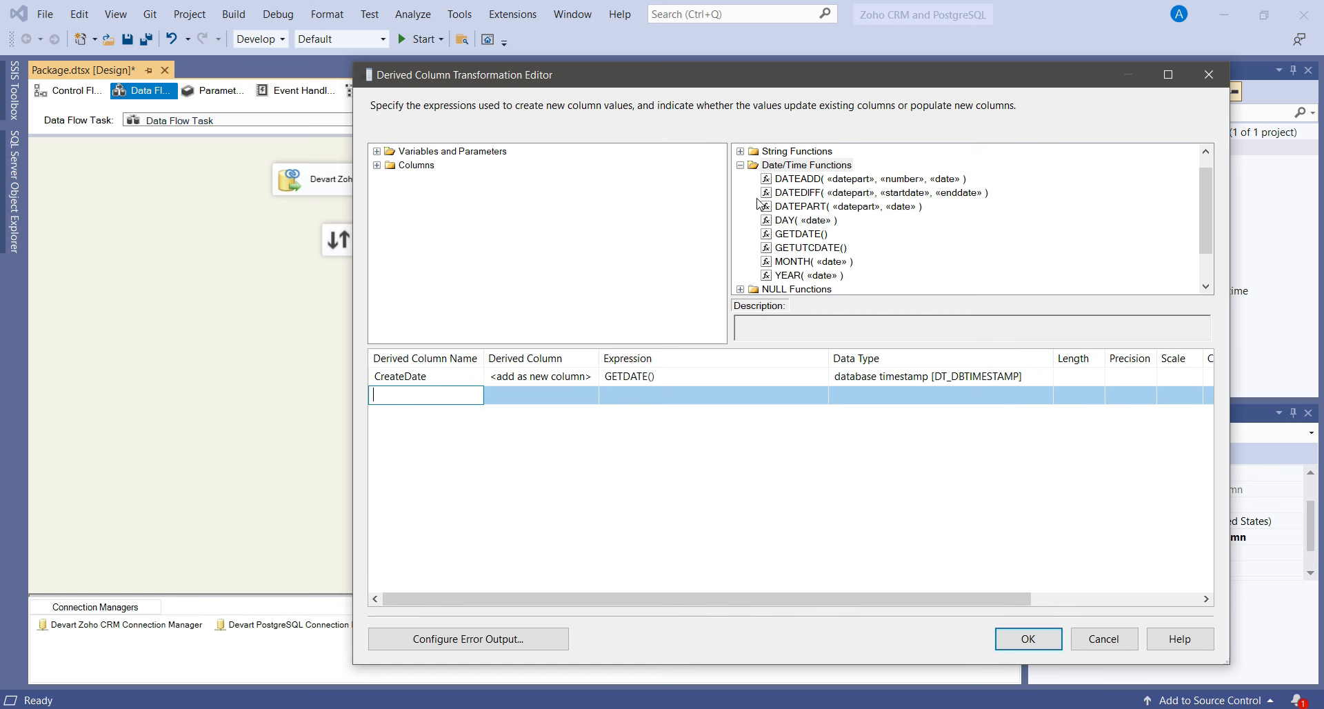
- Add a second derived column with the system variable @[System::UserName] as its expression
click(741, 165)
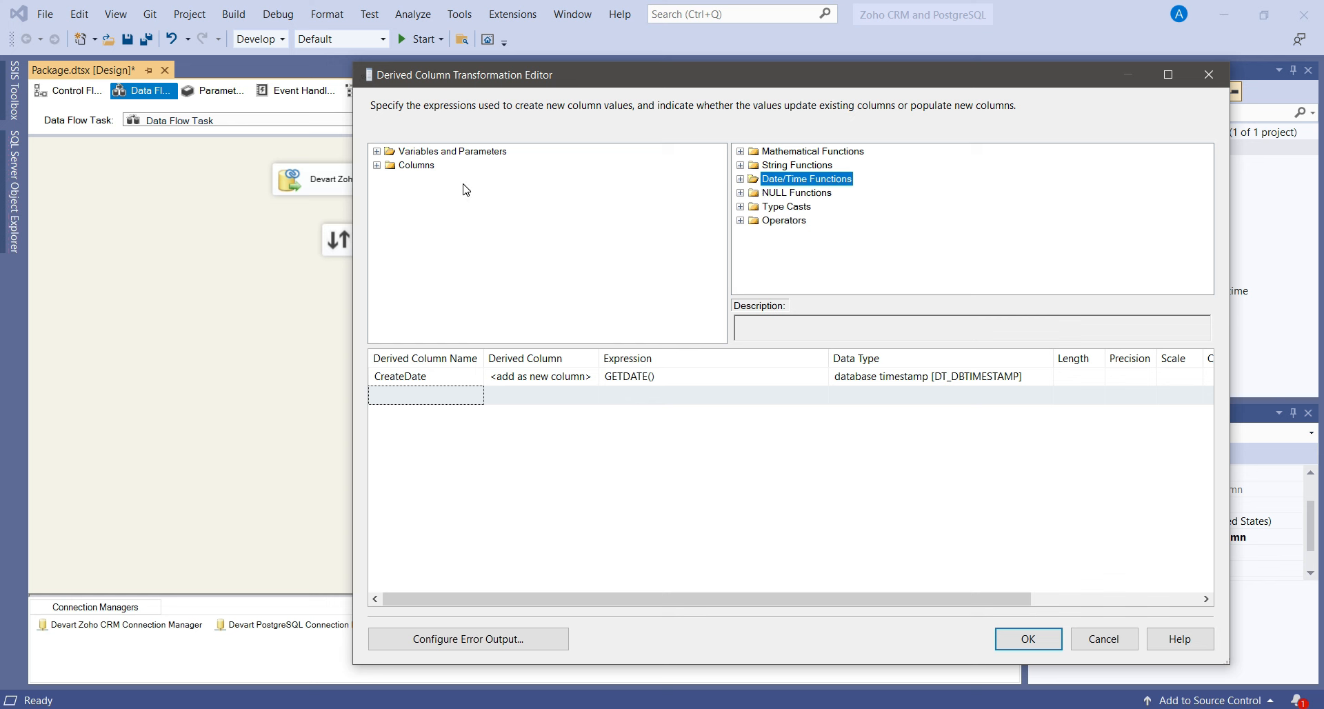
click(422, 151)
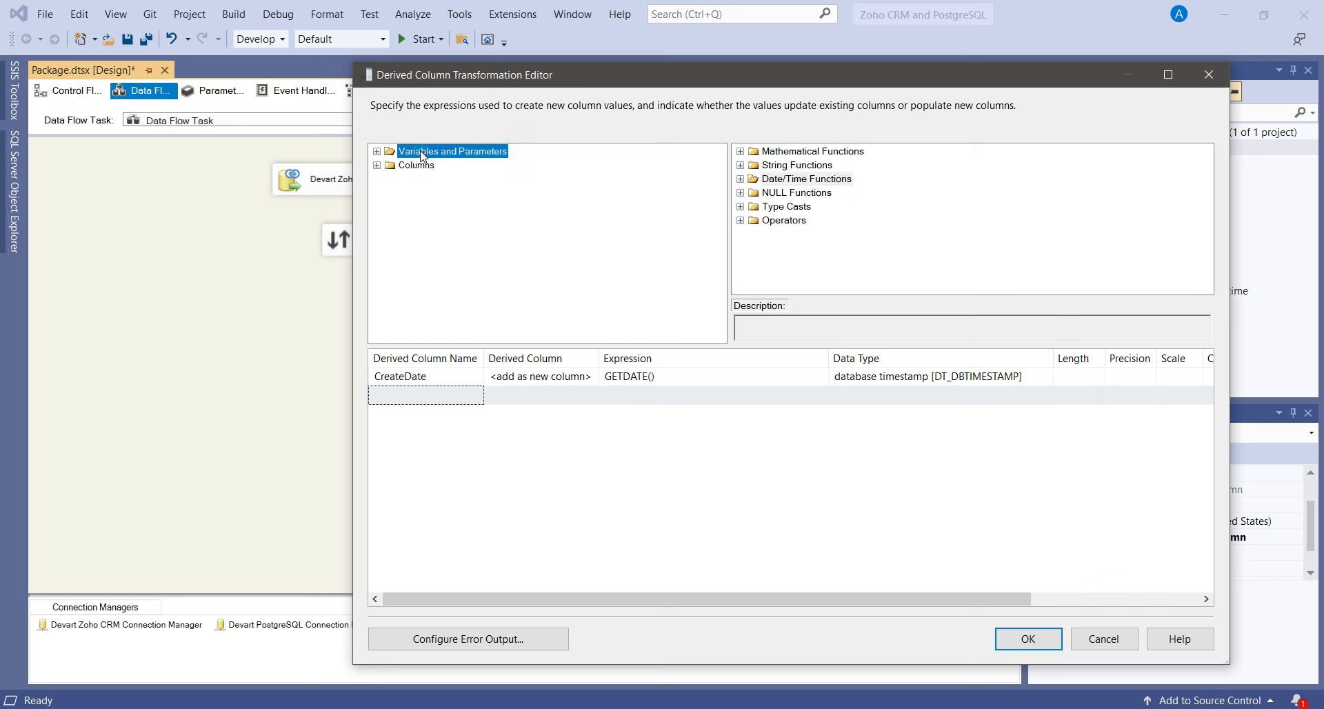
click(377, 151)
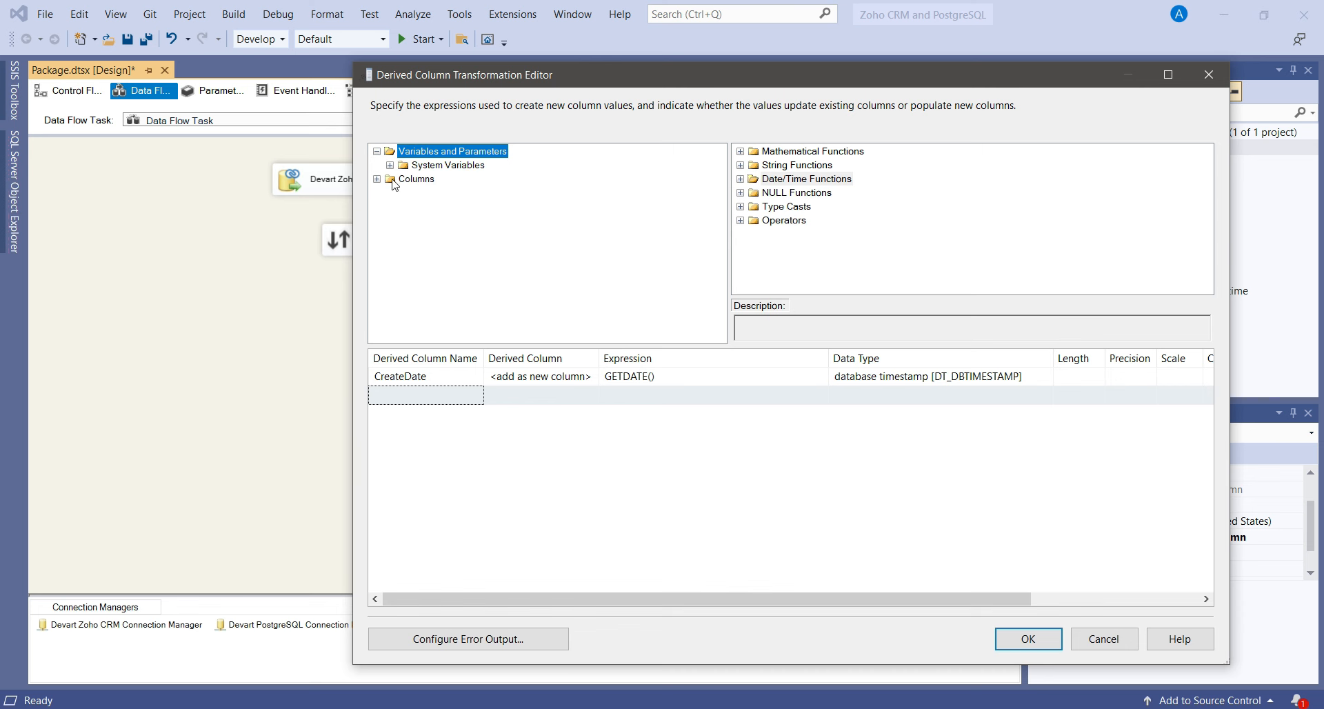
click(390, 165)
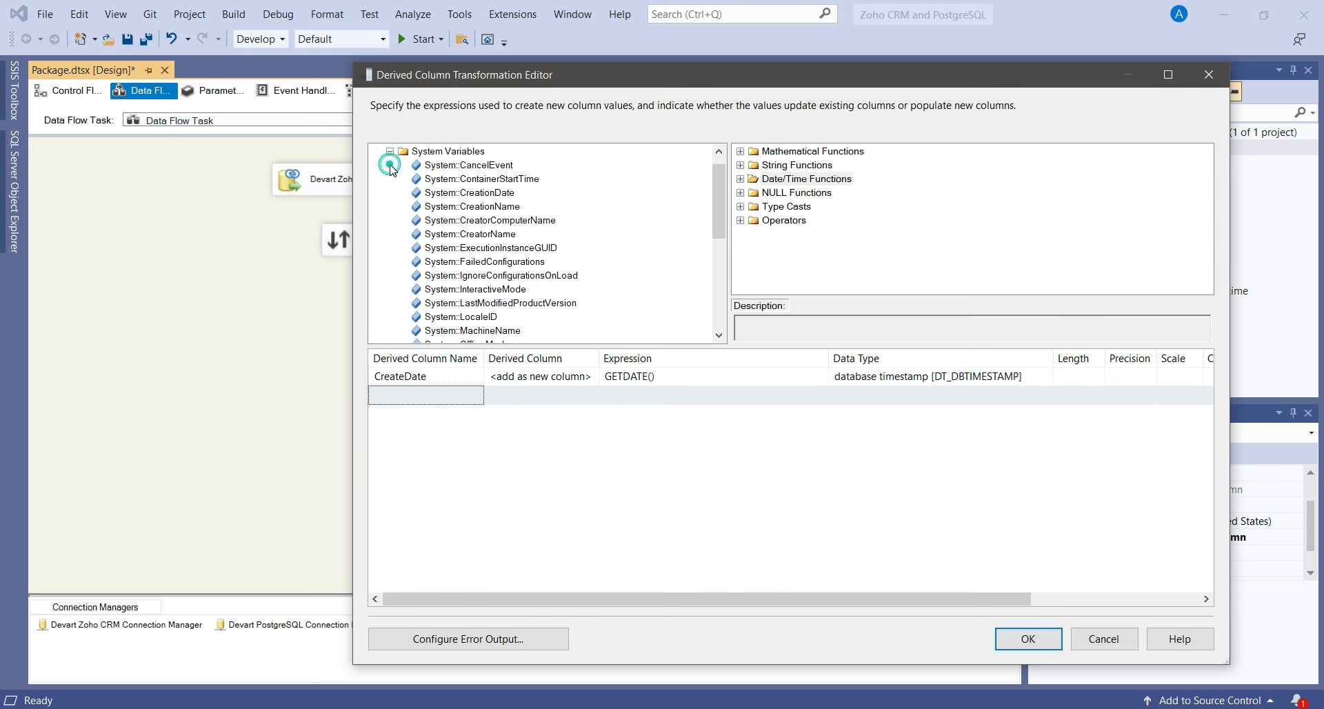
scroll(448, 213, down, 3)
scroll(448, 214, down, 2)
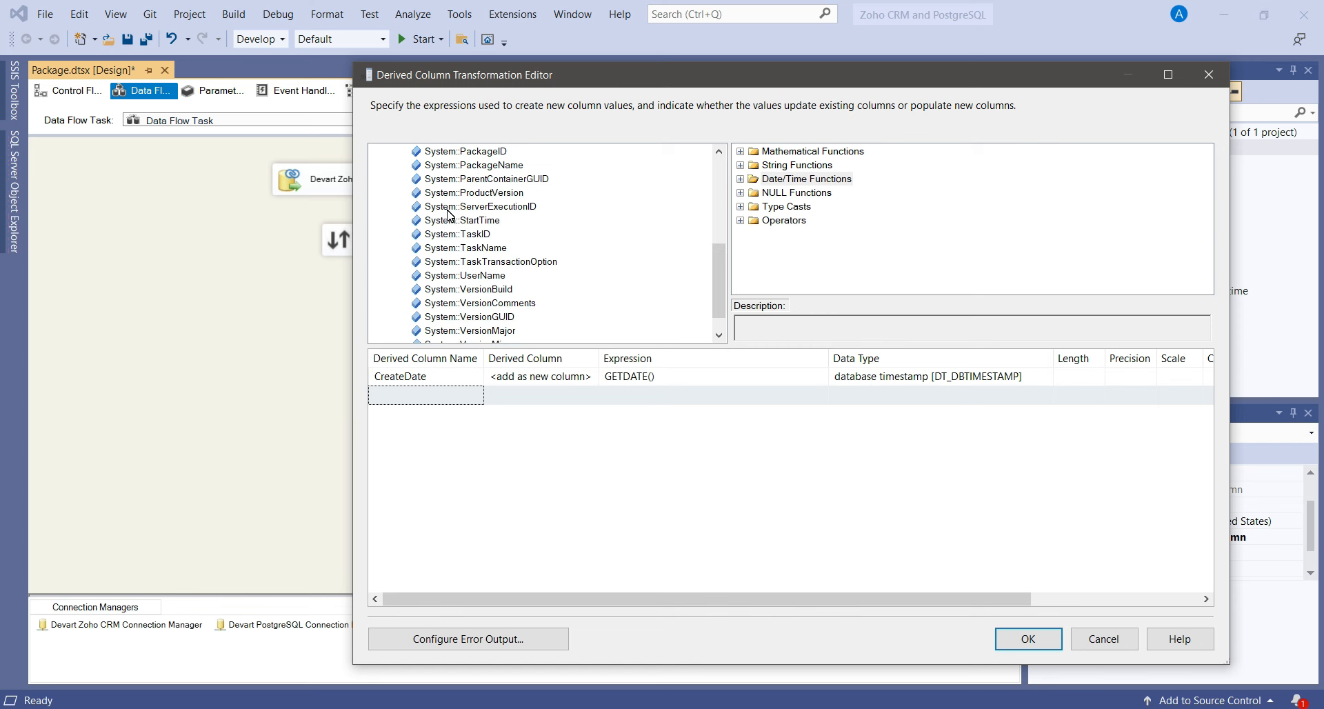
drag(481, 279, 643, 403)
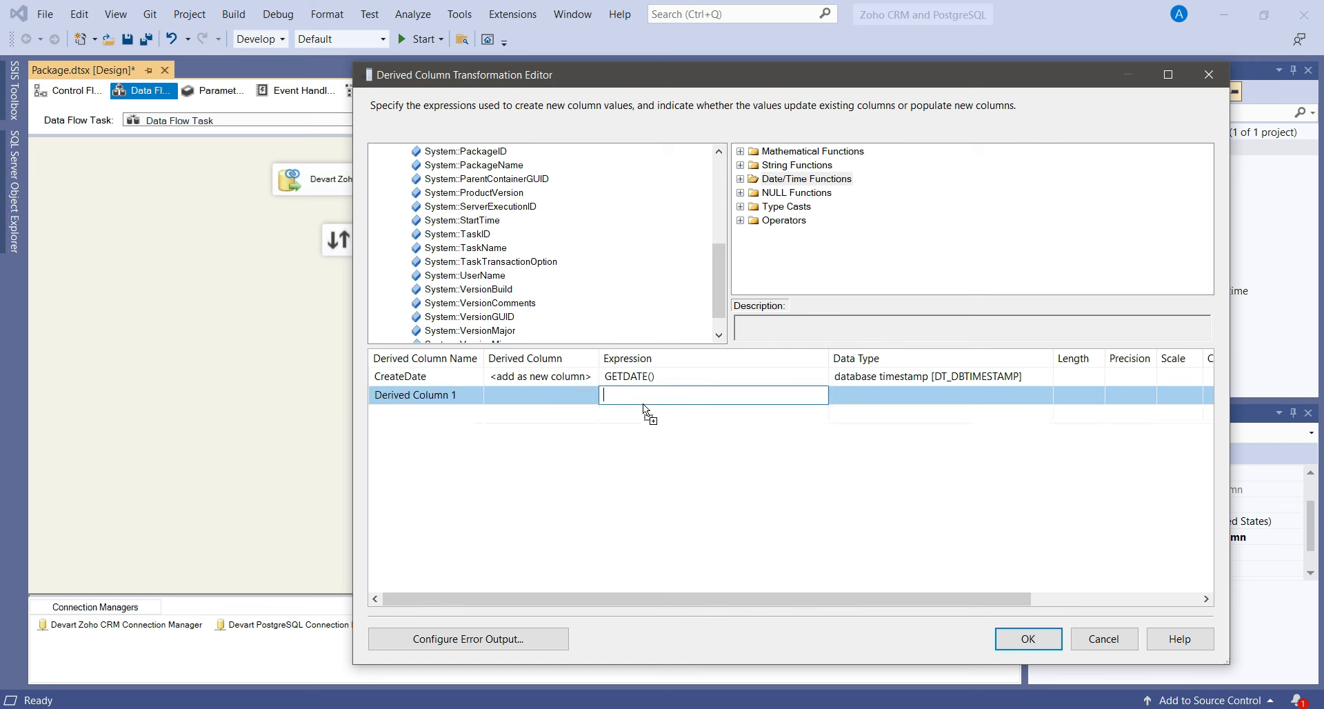
- Rename the derived column based on @[System::UserName] as UserName
click(471, 396)
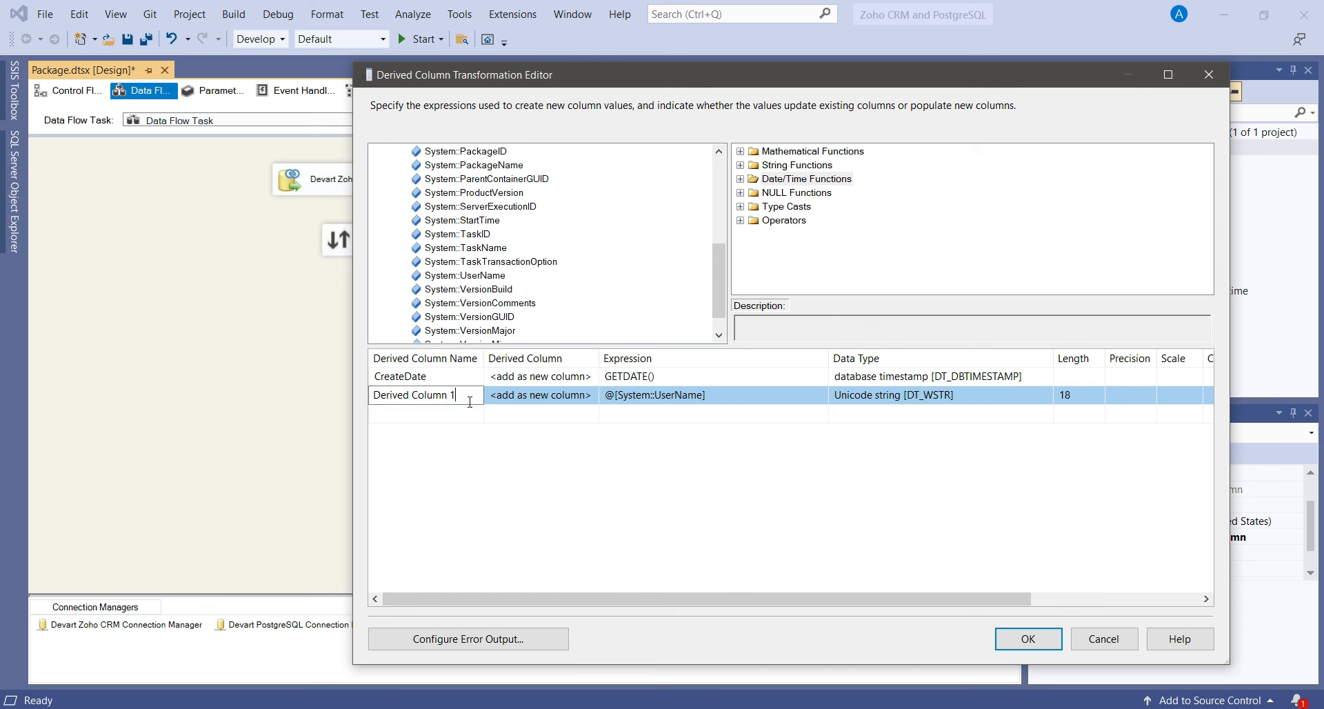
drag(470, 396, 340, 370)
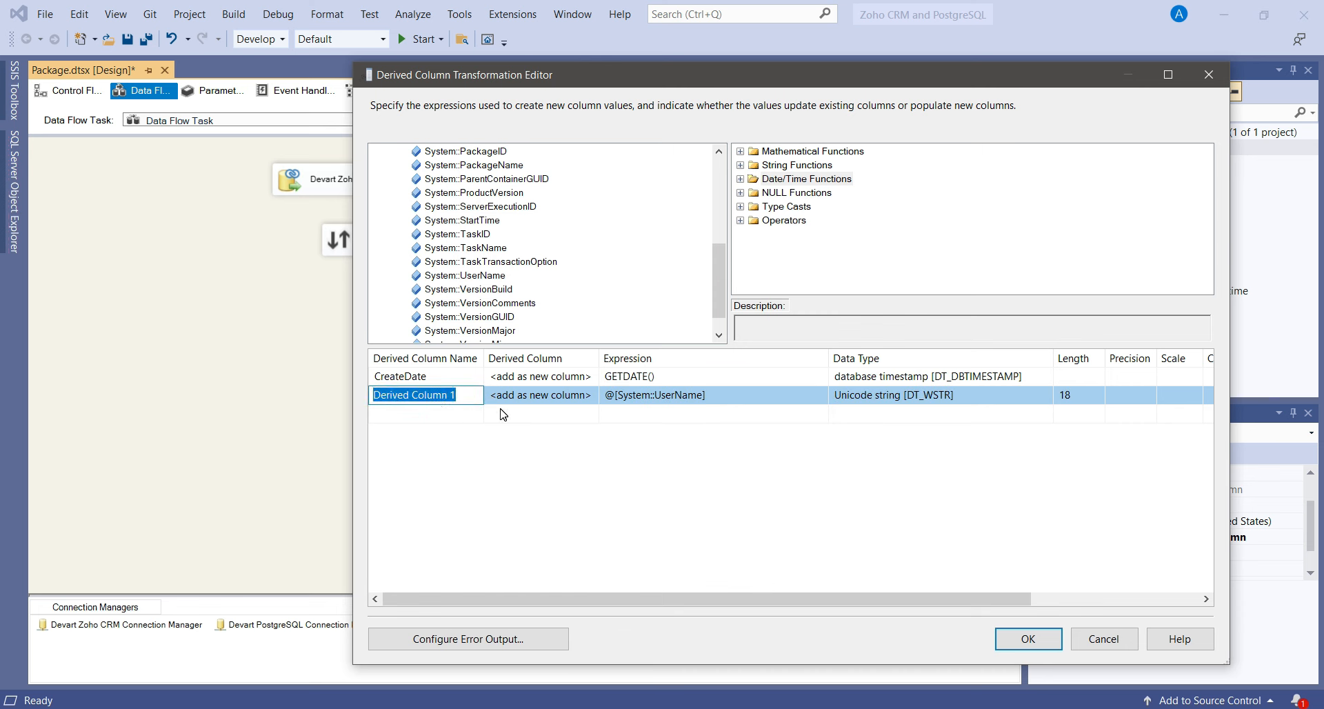
text(UserNa)
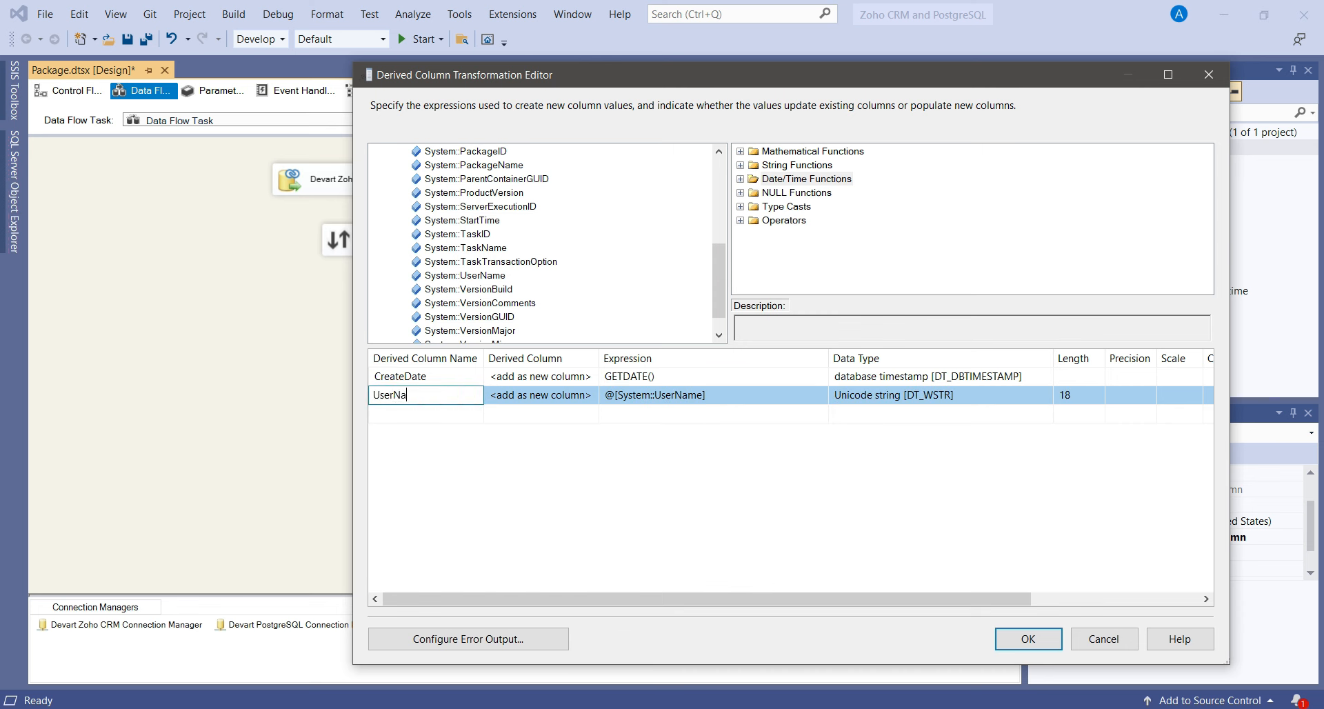
text(me)
click(502, 414)
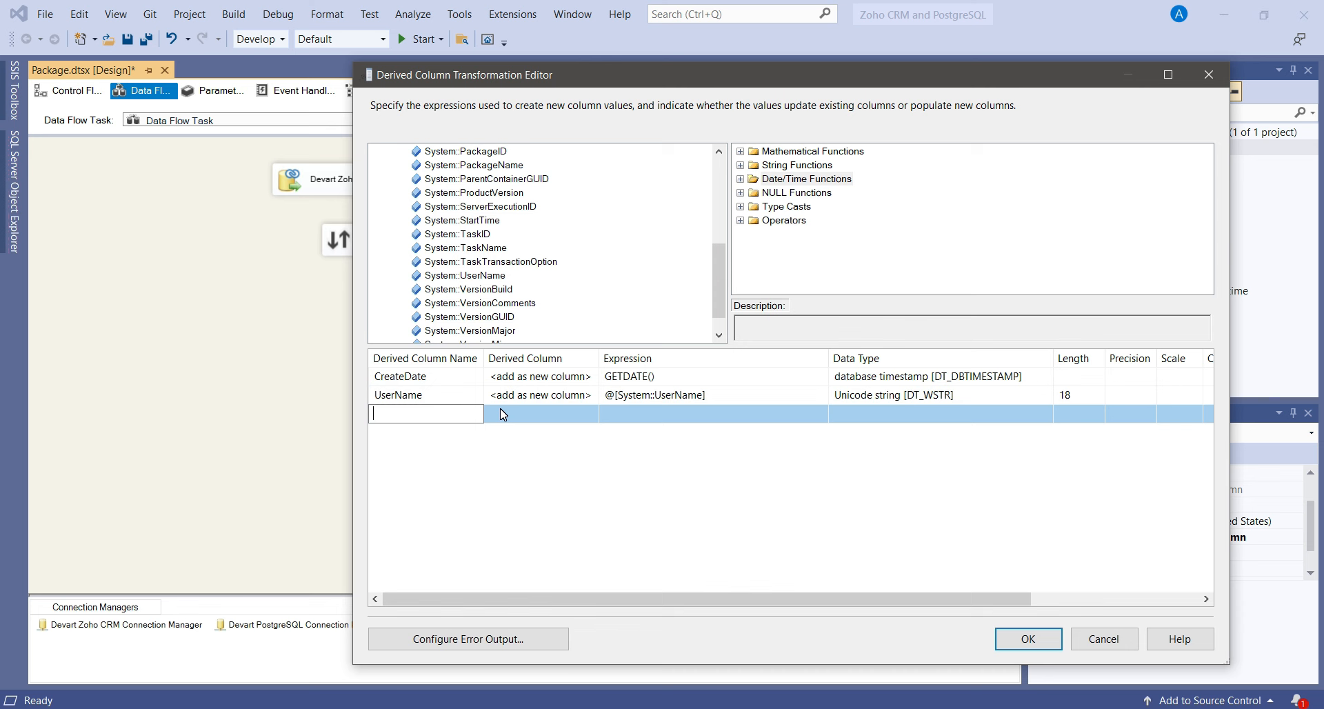
- Cast the UserName expression to a Unicode string with (DT_WSTR, 100)
click(756, 396)
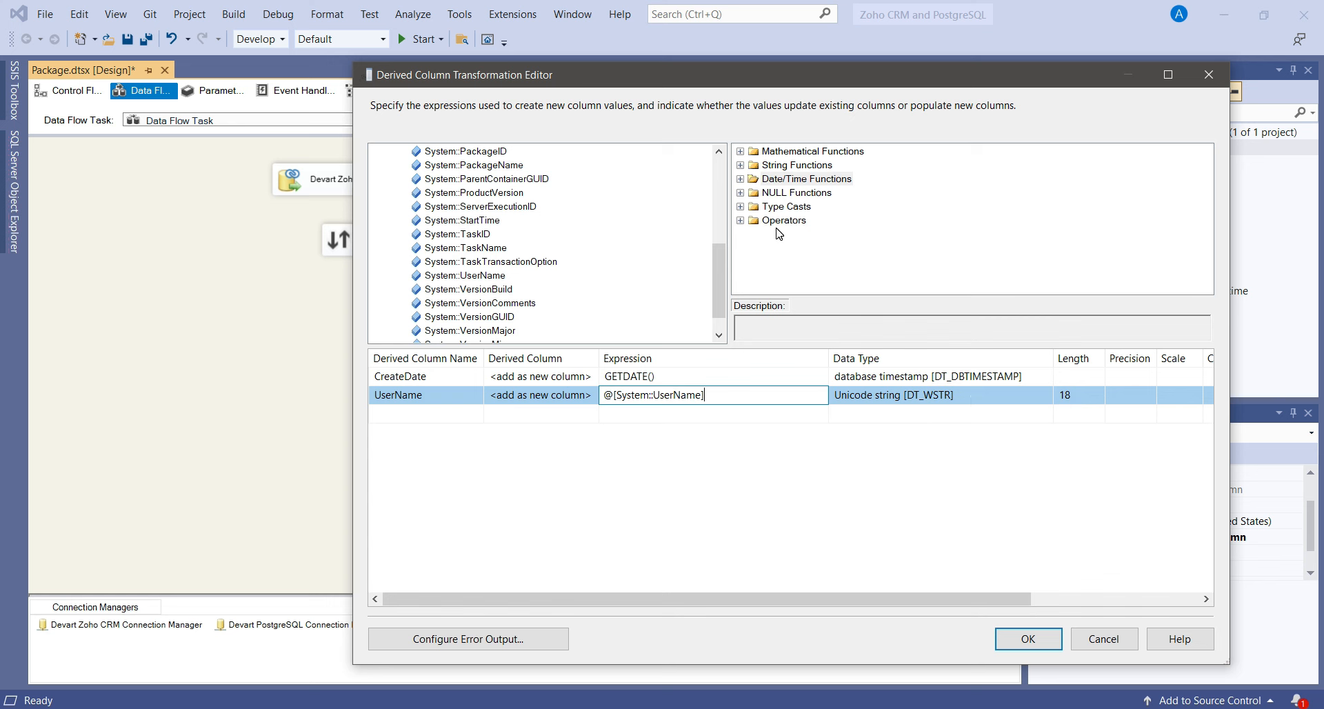
click(740, 207)
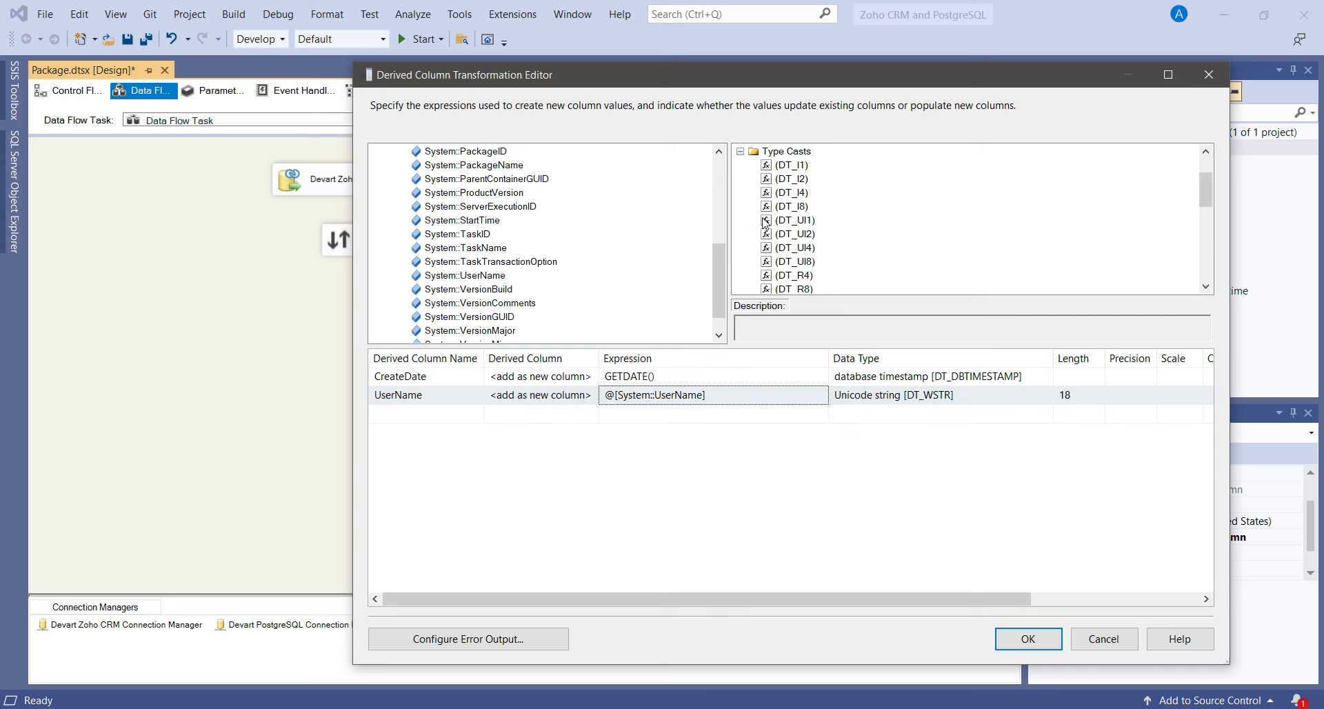
scroll(827, 235, down, 2)
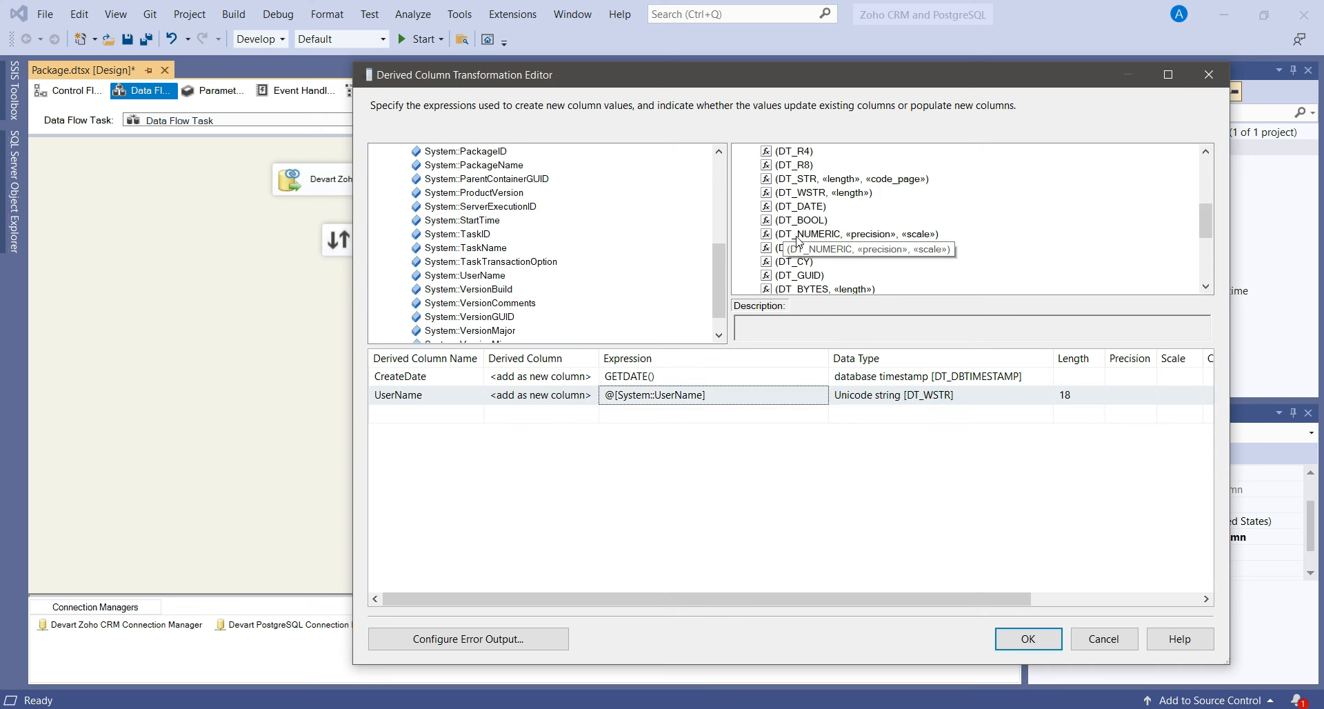
click(828, 194)
drag(828, 194, 695, 393)
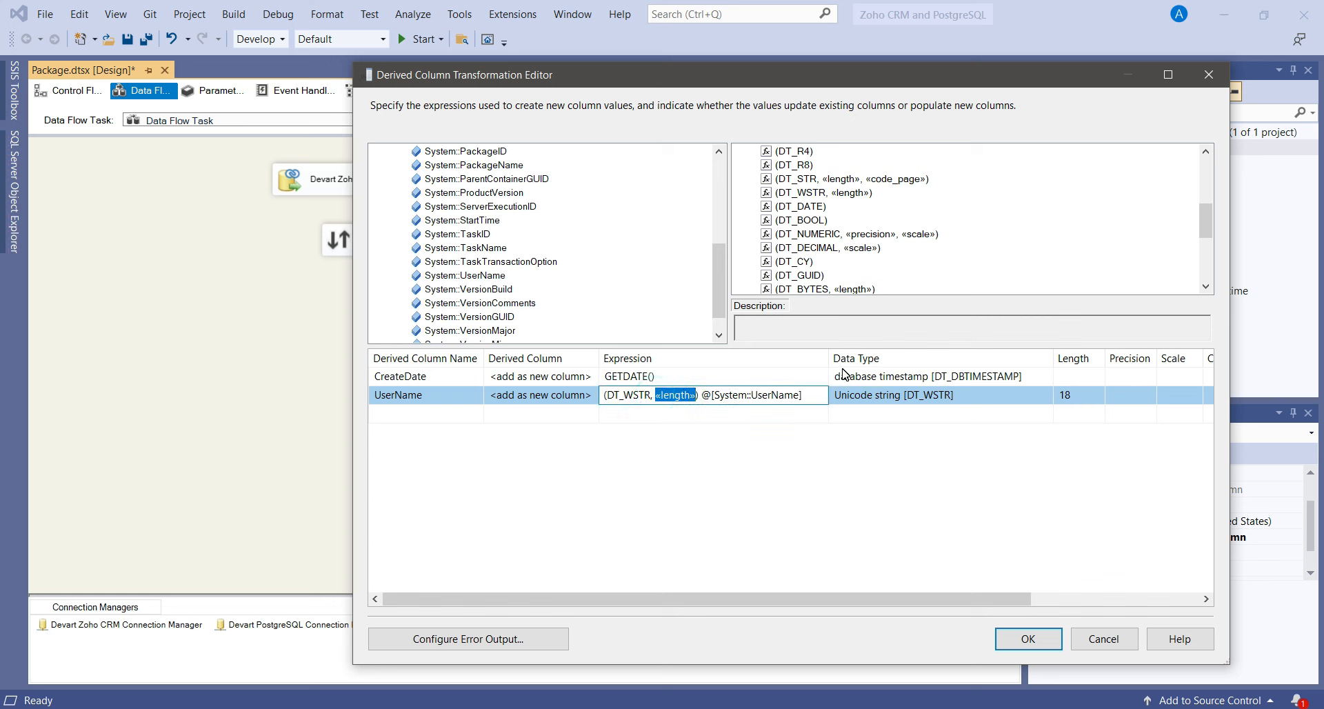
text(100)
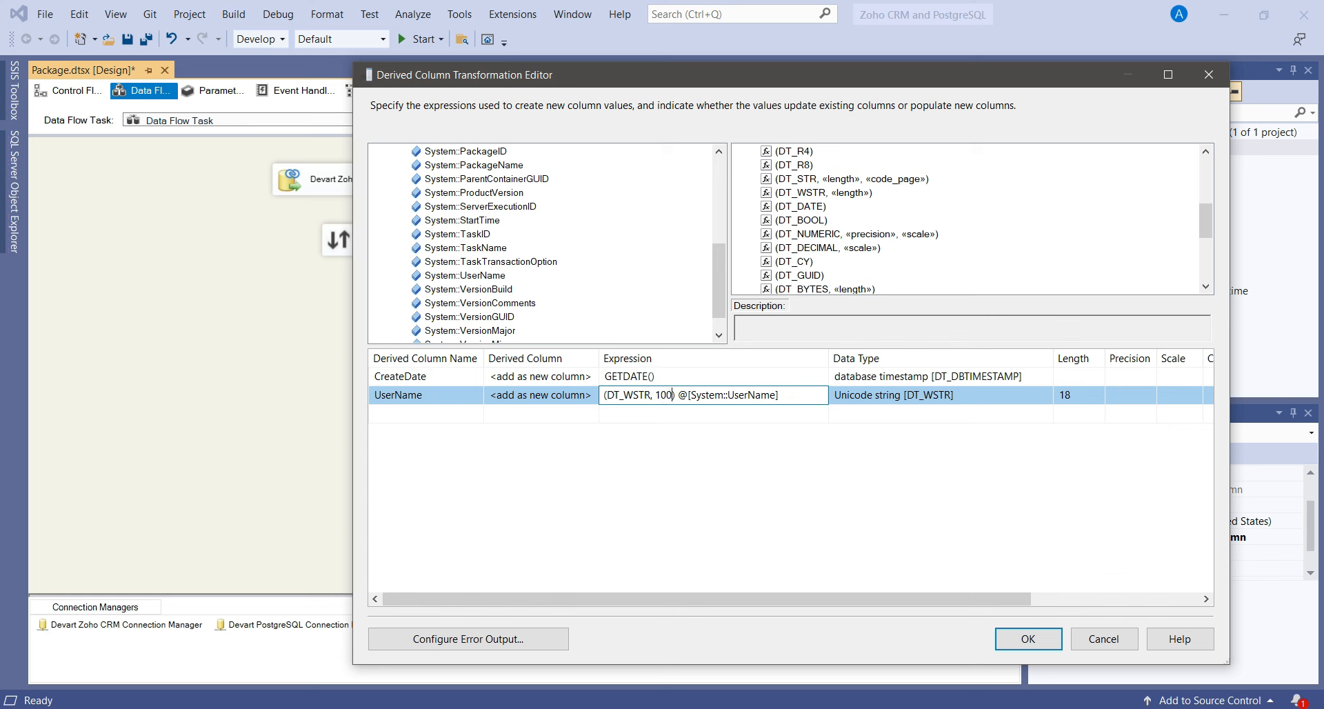
key(Return)
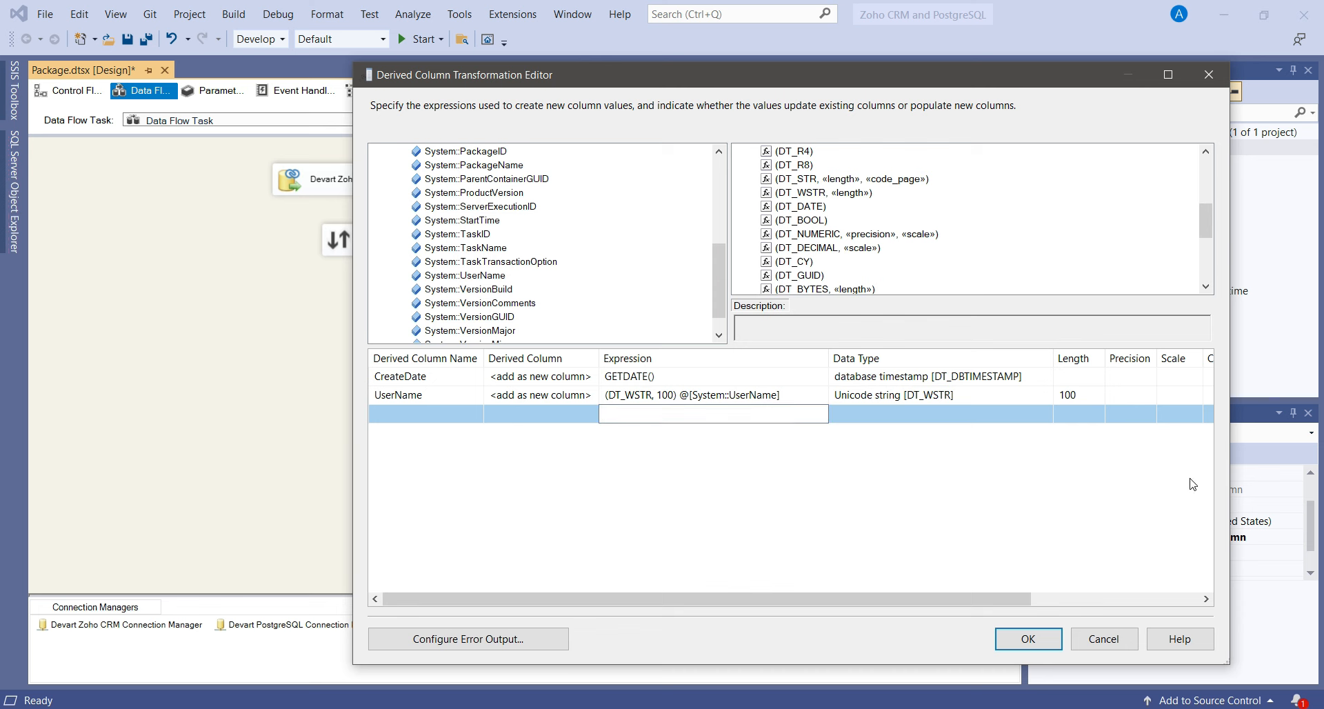
- Remove the (DT_WSTR, 100) cast from the UserName expression, leaving only @[System::UserName]
click(1076, 394)
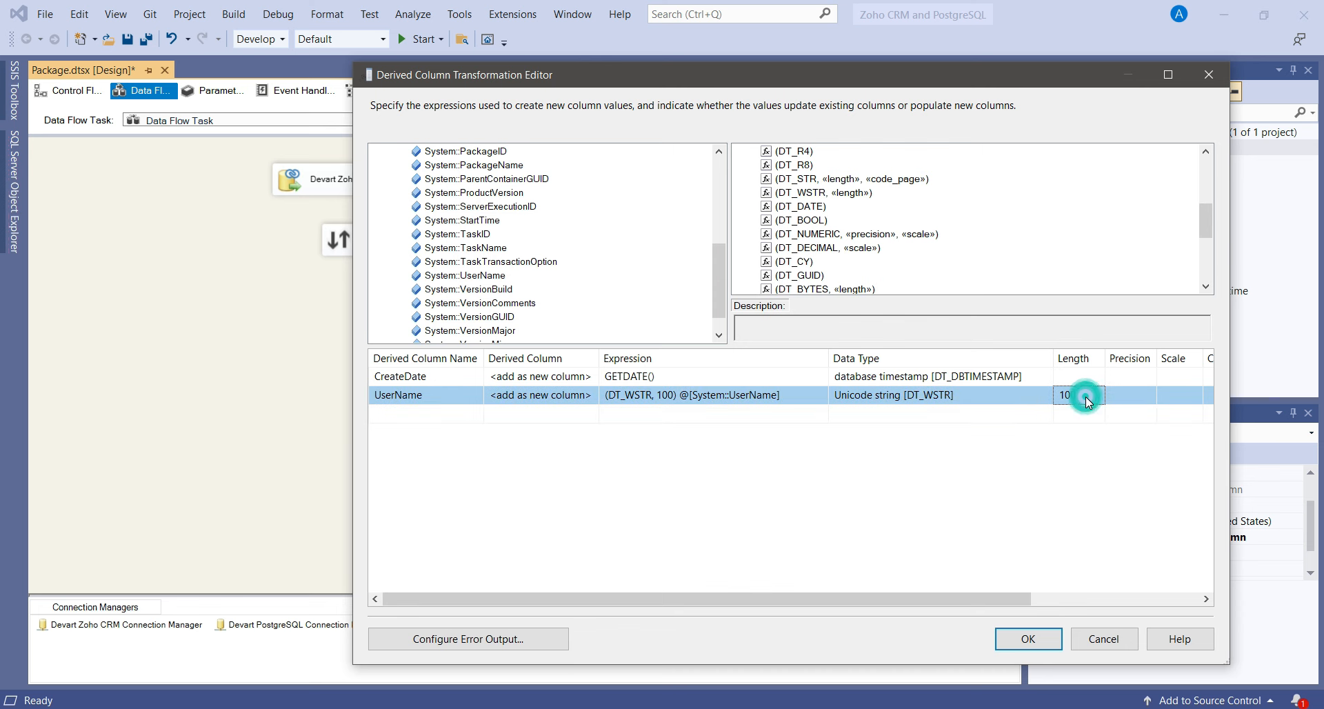
click(752, 394)
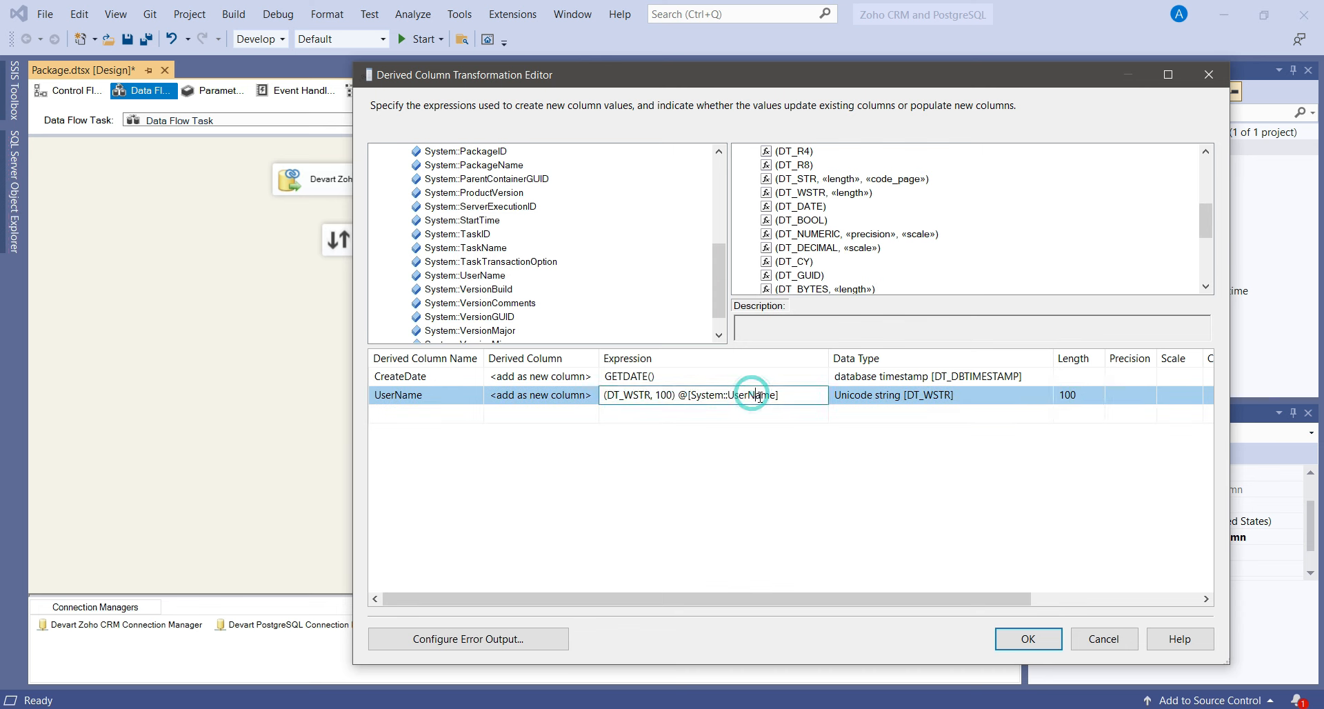
click(921, 414)
click(1069, 396)
click(680, 394)
click(668, 393)
drag(666, 393, 604, 395)
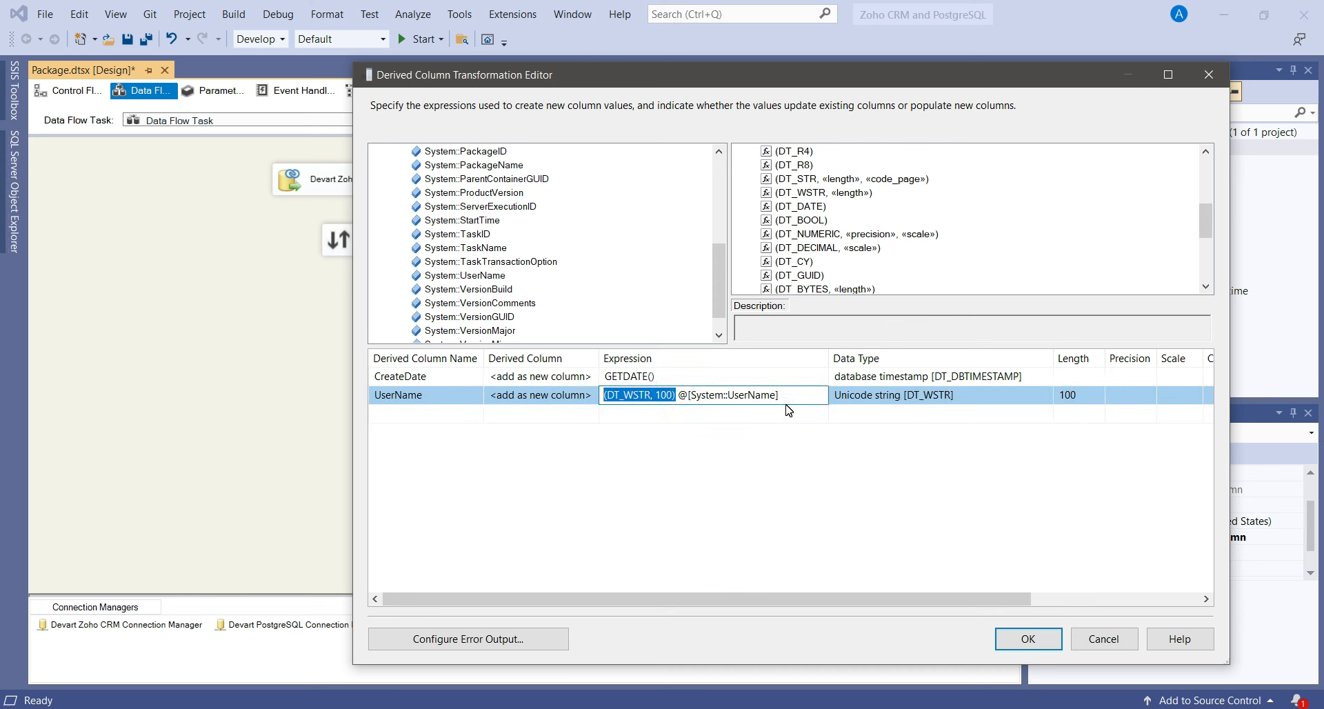
key(Delete)
key(Delete)
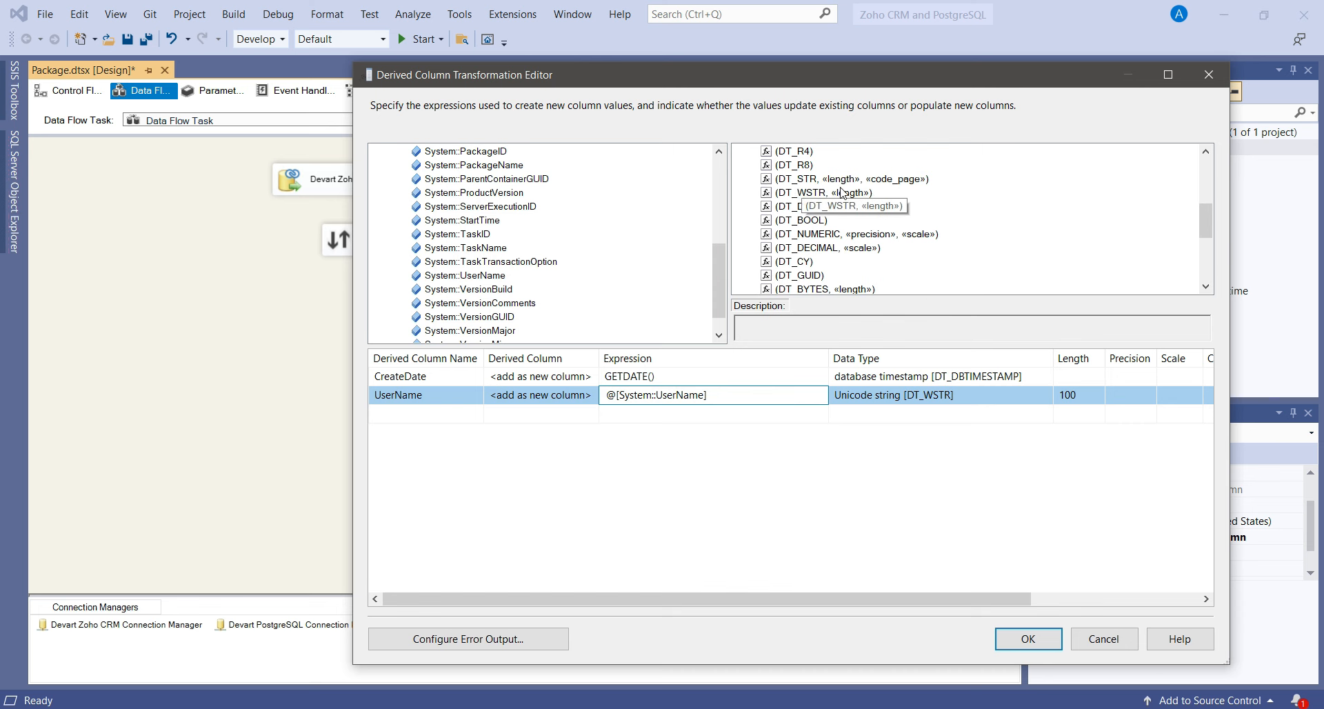
- Cast the UserName expression to a non-Unicode string with (DT_STR, 100, 1252)
drag(891, 184, 682, 392)
click(749, 389)
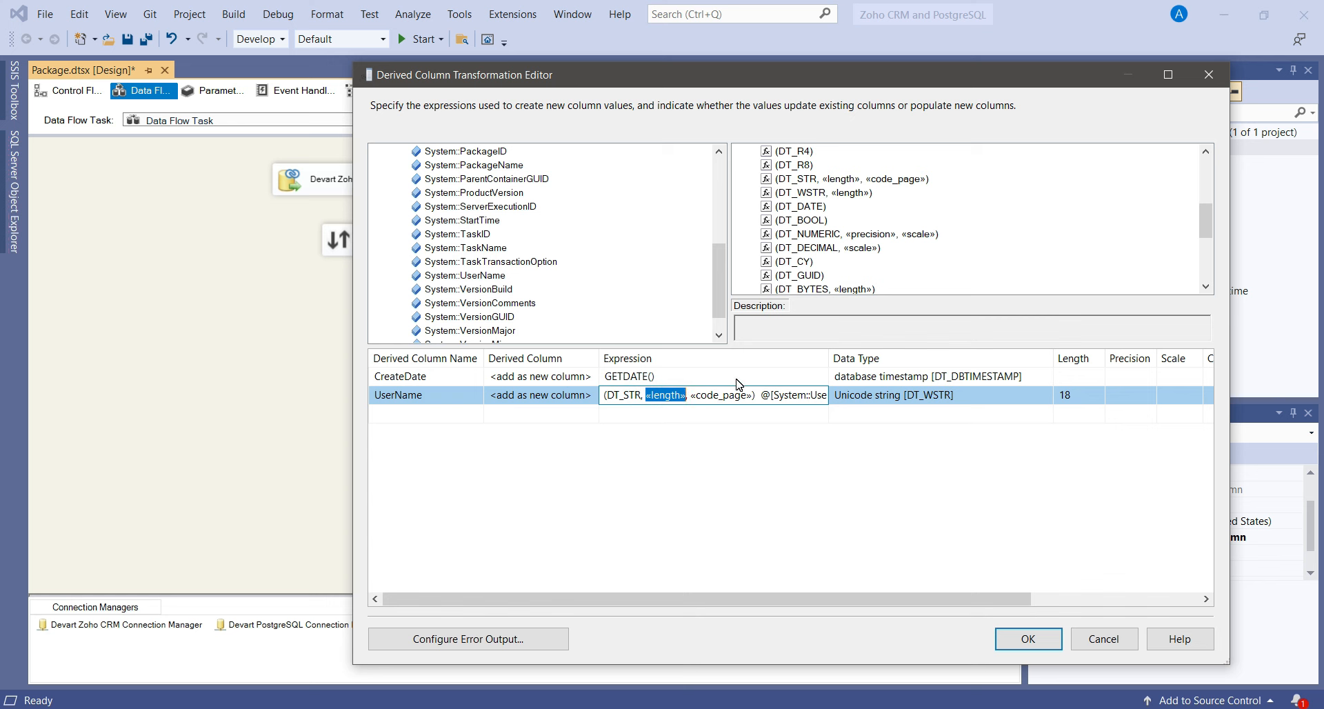
text(100)
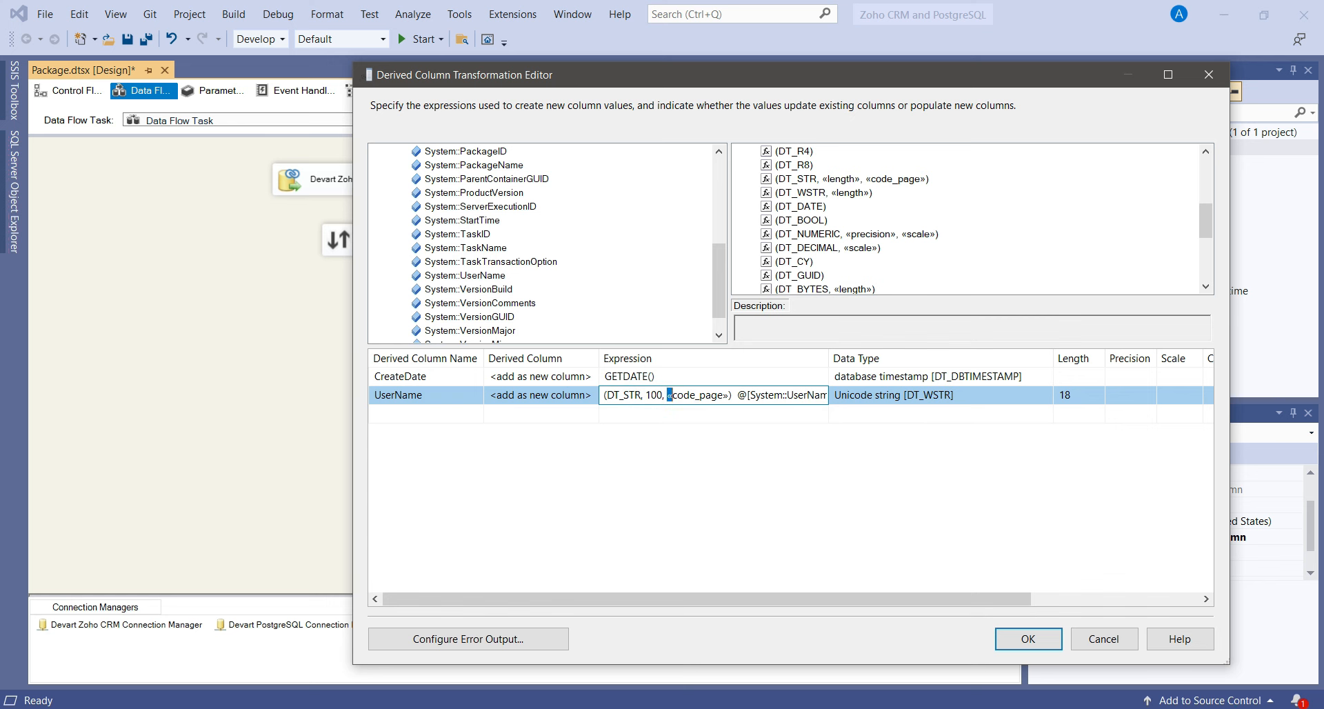
drag(672, 394, 729, 395)
text(1252)
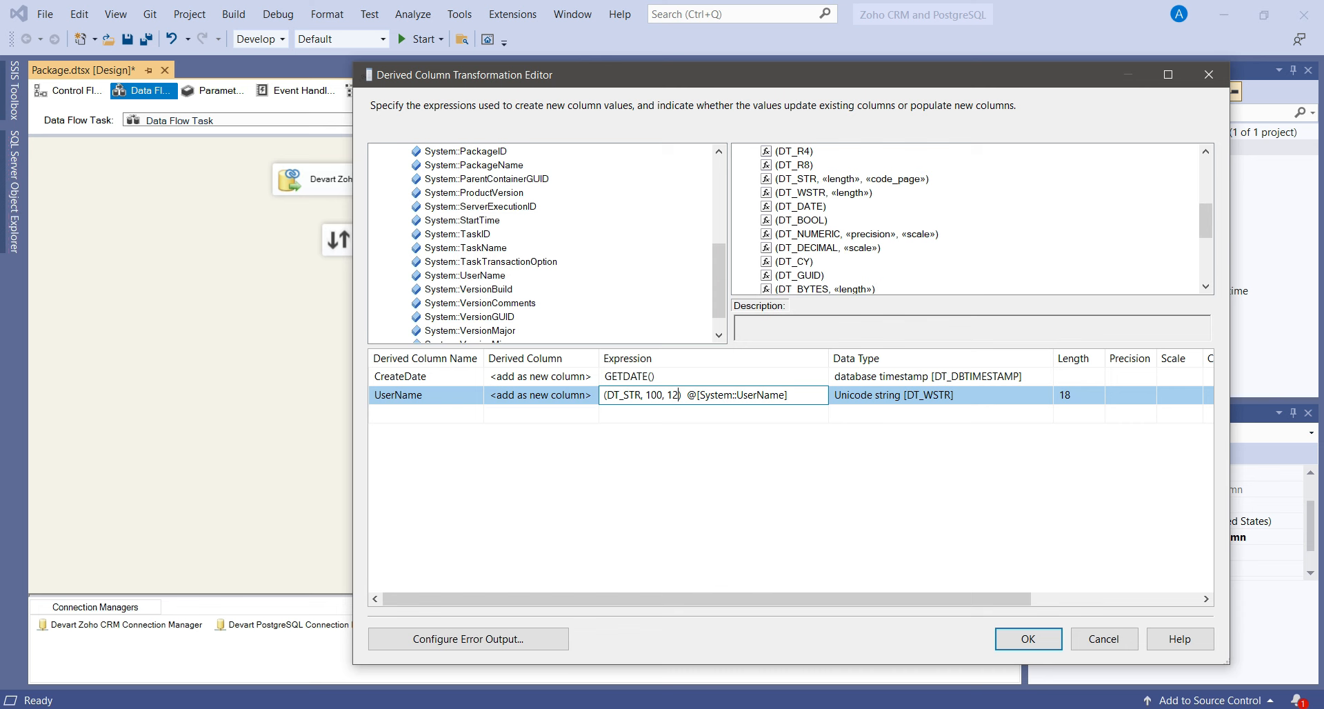
key(Return)
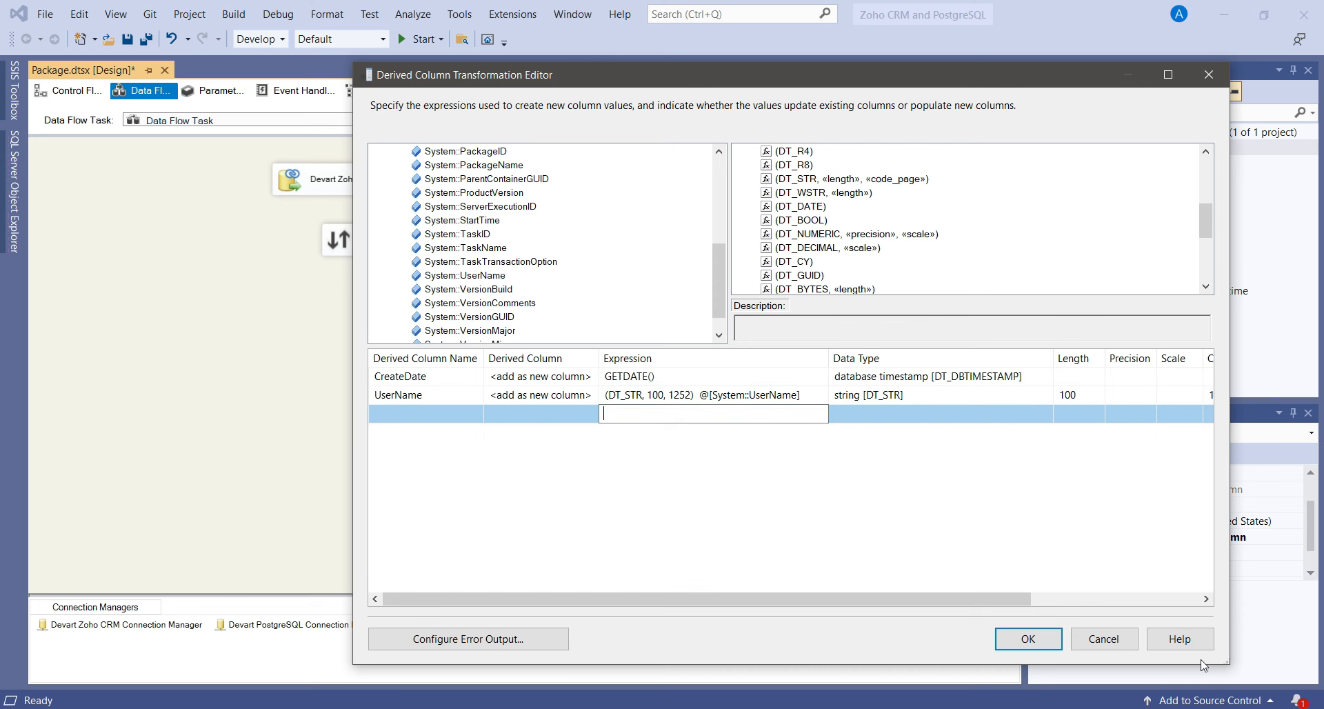
- Enlarge the Derived Column editor to read UserName's data type and code page, and accept the derived columns
drag(1227, 662, 1318, 662)
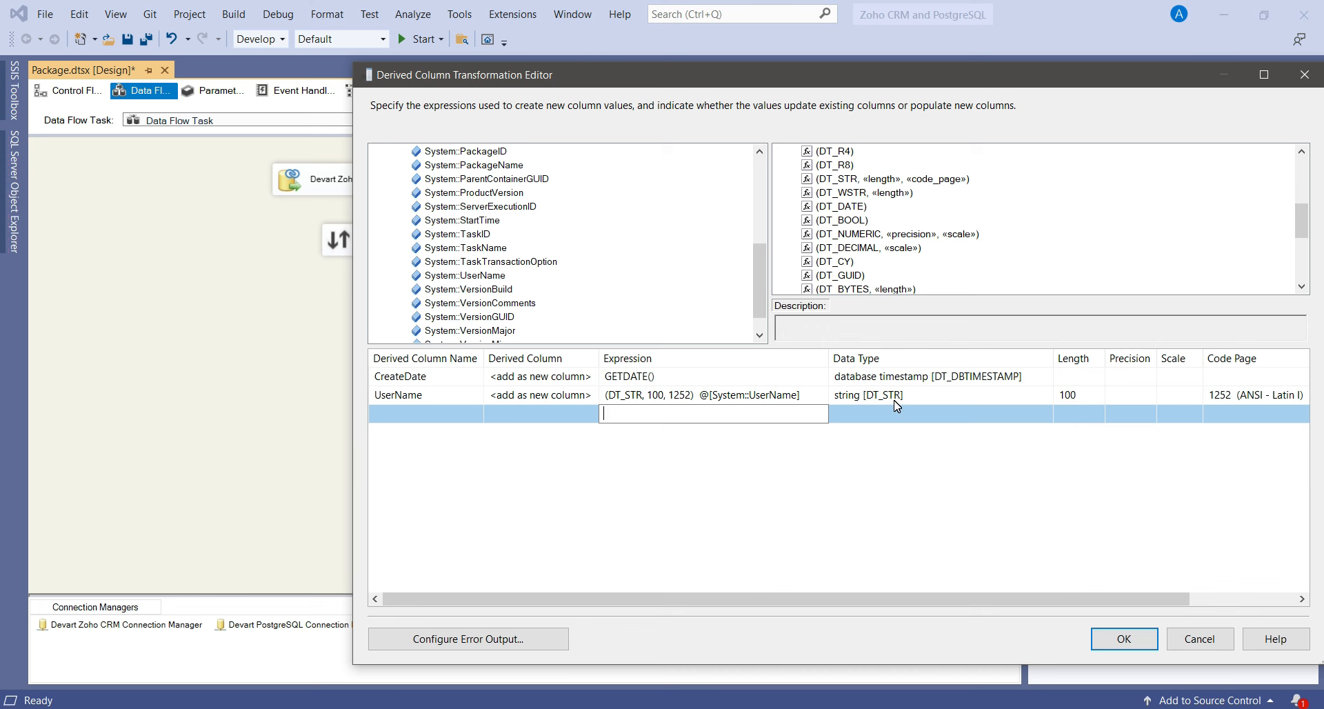
drag(938, 598, 993, 610)
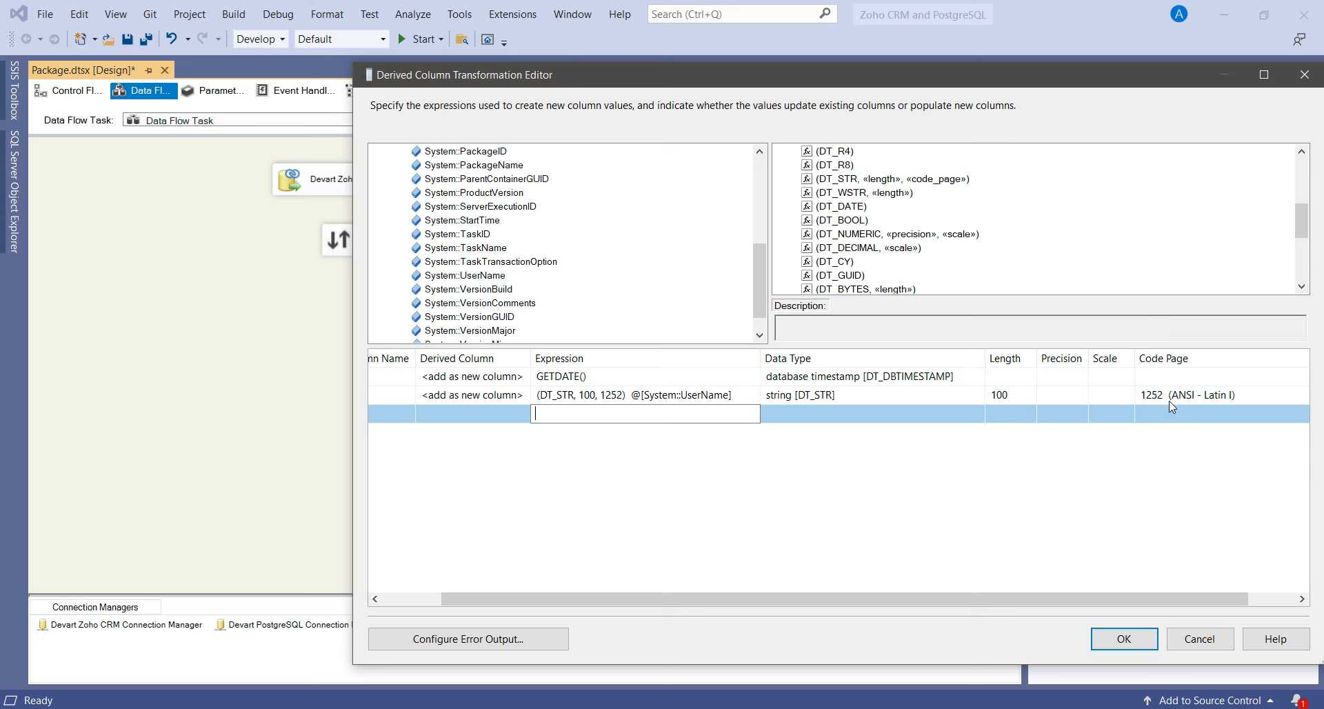
drag(1094, 600, 935, 575)
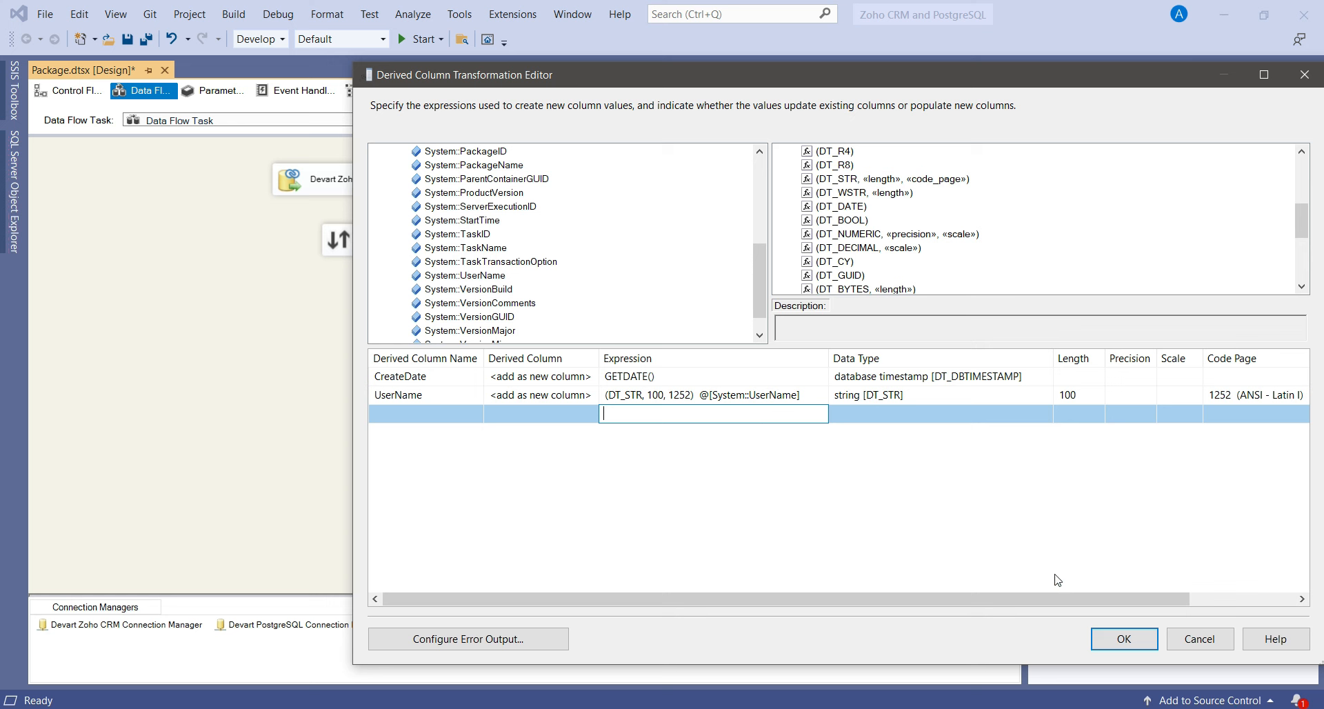
click(1124, 640)
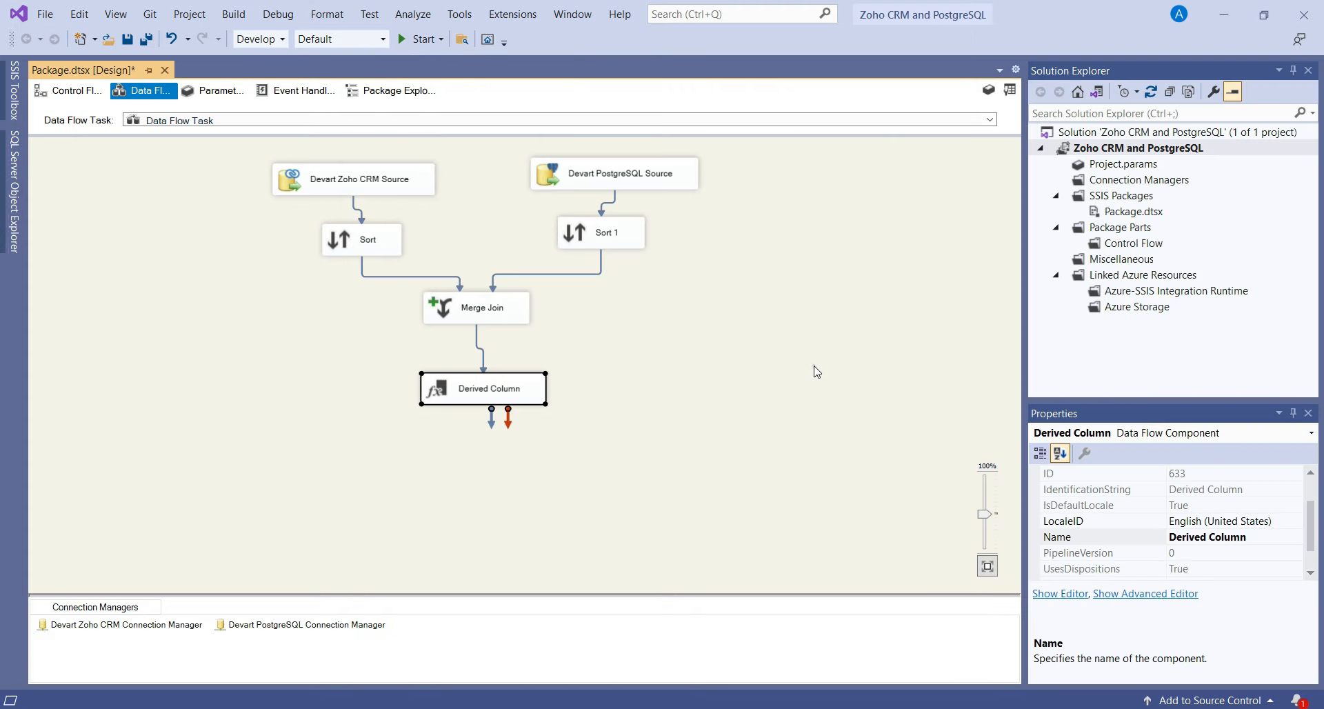
- Find the Data Conversion transformation, add it below Derived Column and connect the Derived Column output to it
click(814, 367)
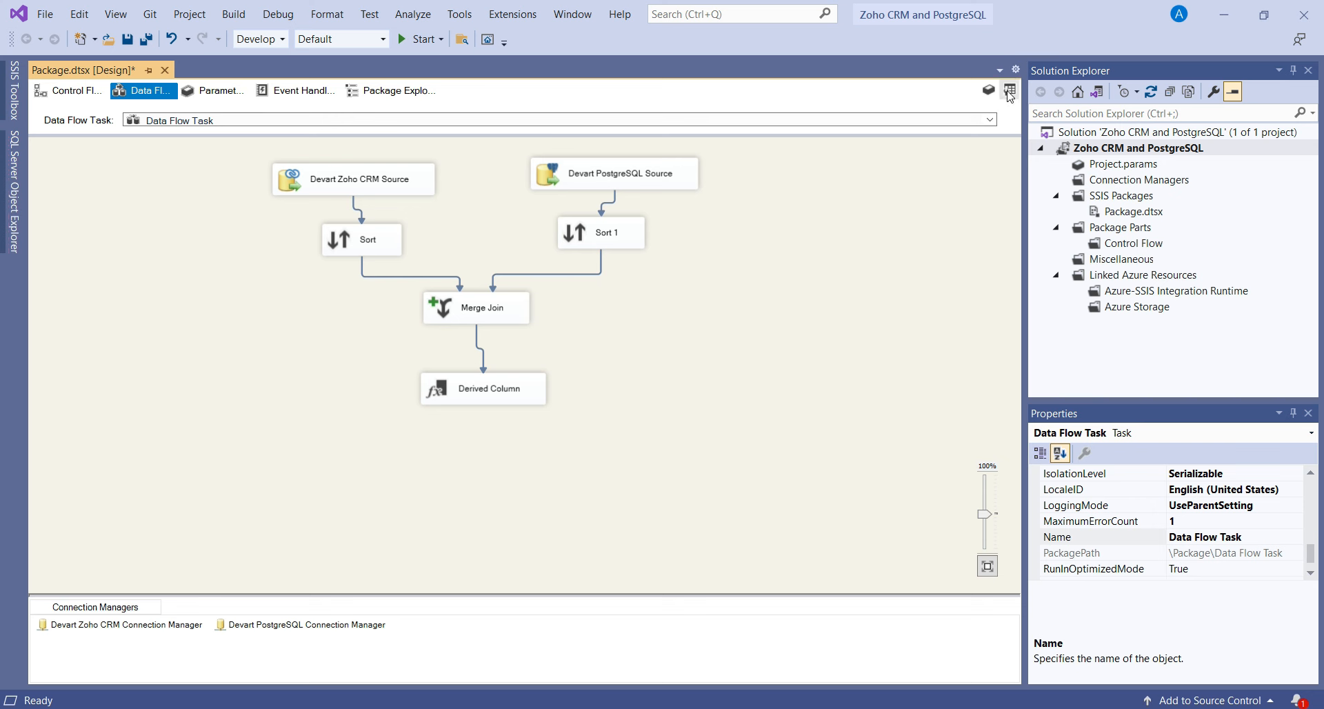
click(14, 90)
click(136, 92)
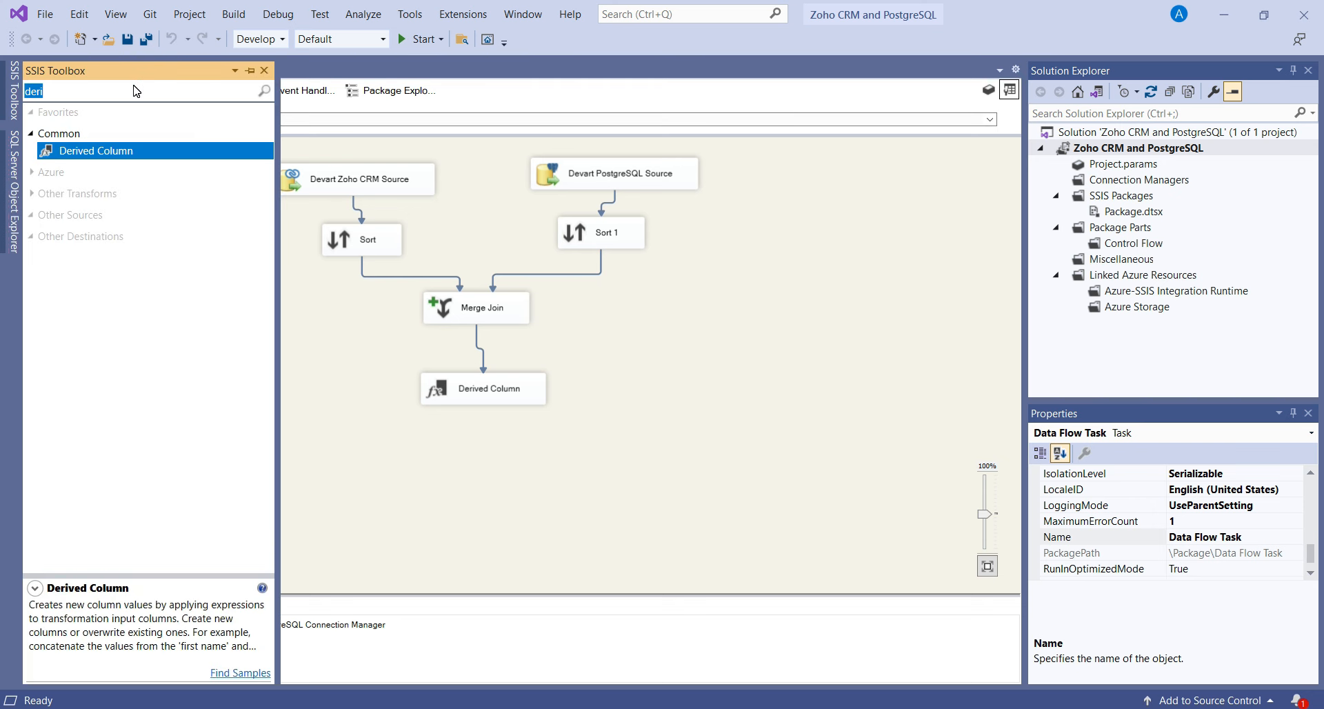
key(BackSpace)
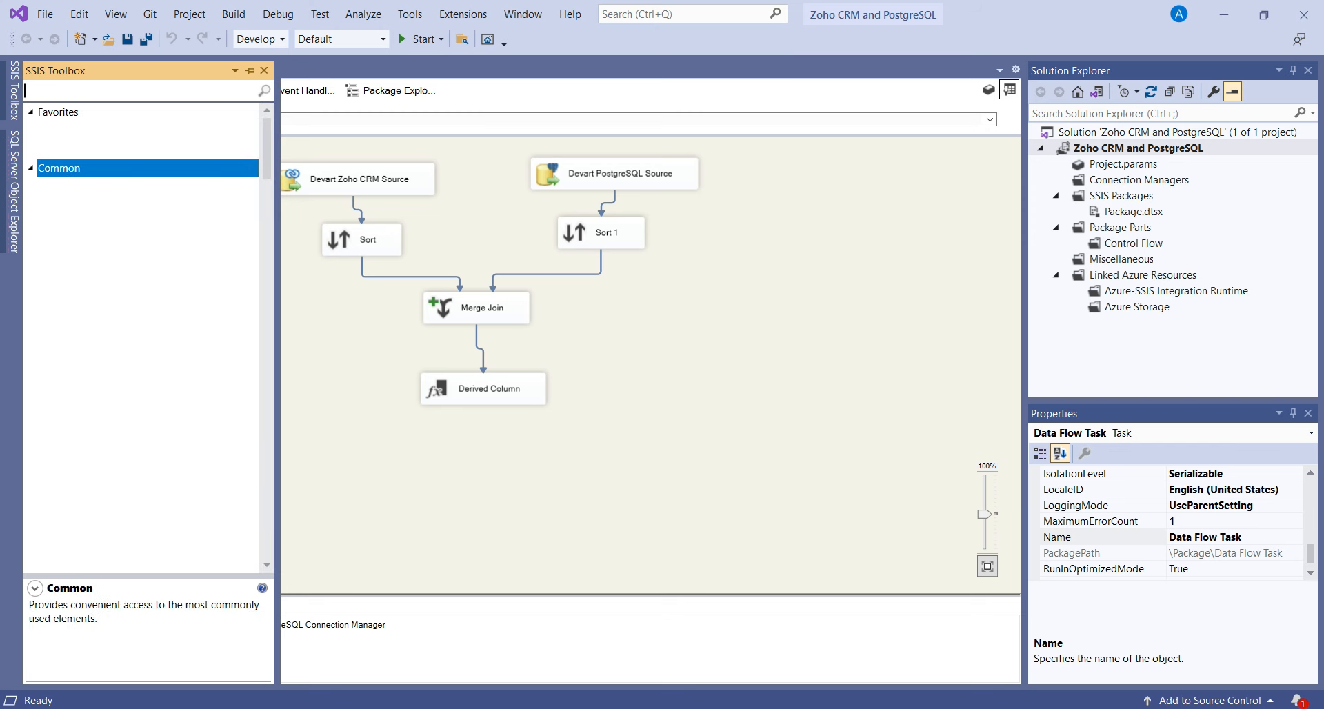
text(data conver)
drag(91, 150, 485, 462)
click(458, 387)
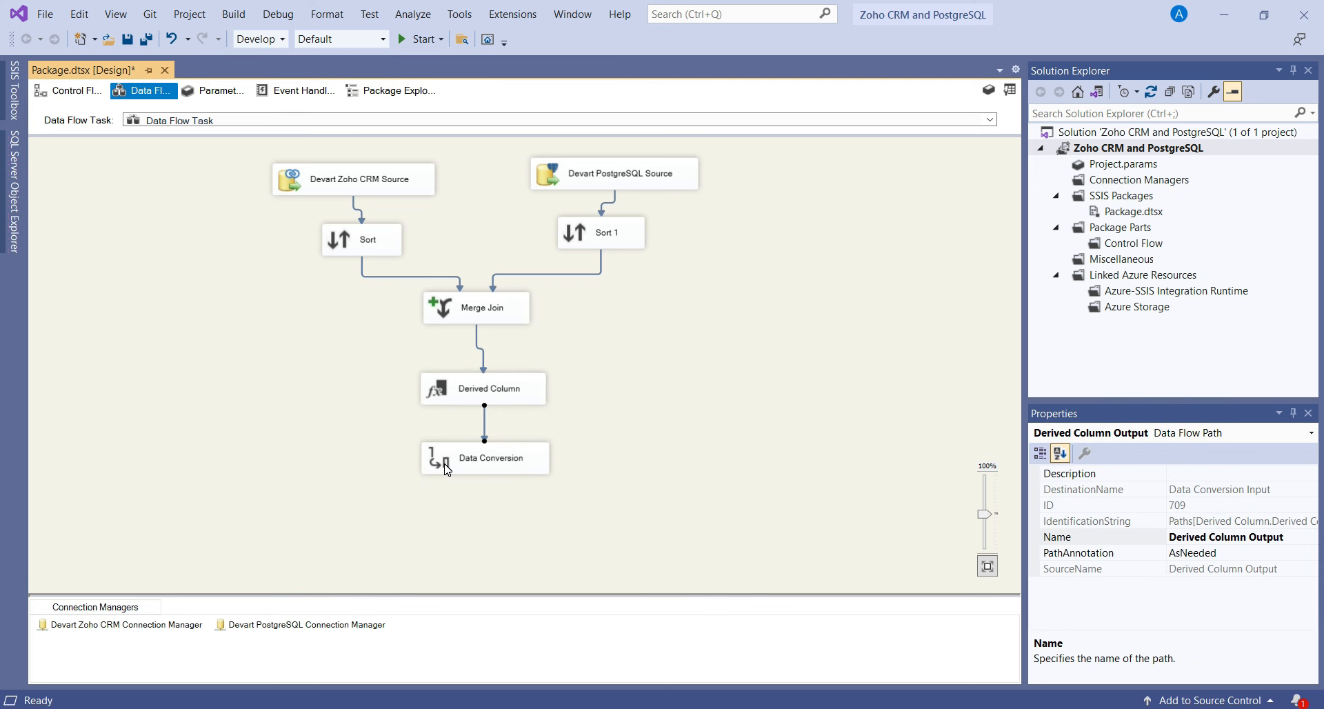
- Open the Data Conversion transformation for editing and include UserName as an input column
double_click(445, 465)
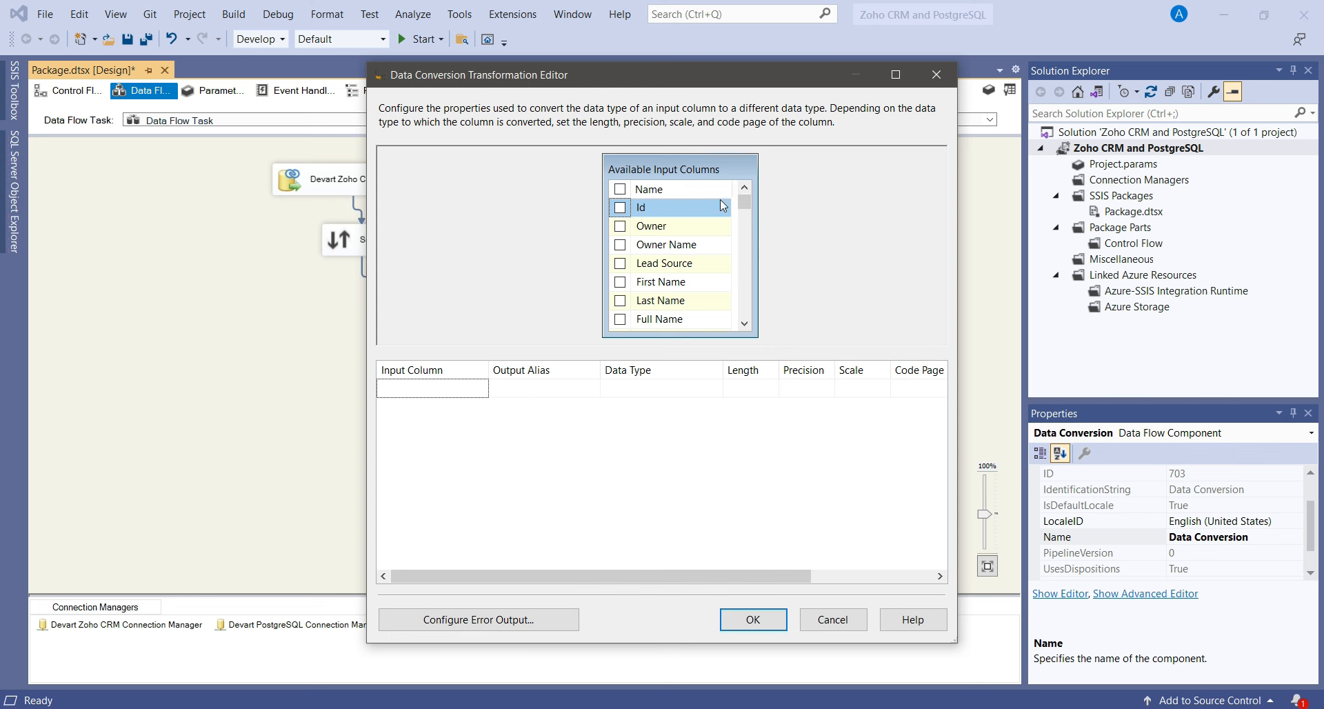
drag(744, 201, 753, 324)
click(620, 319)
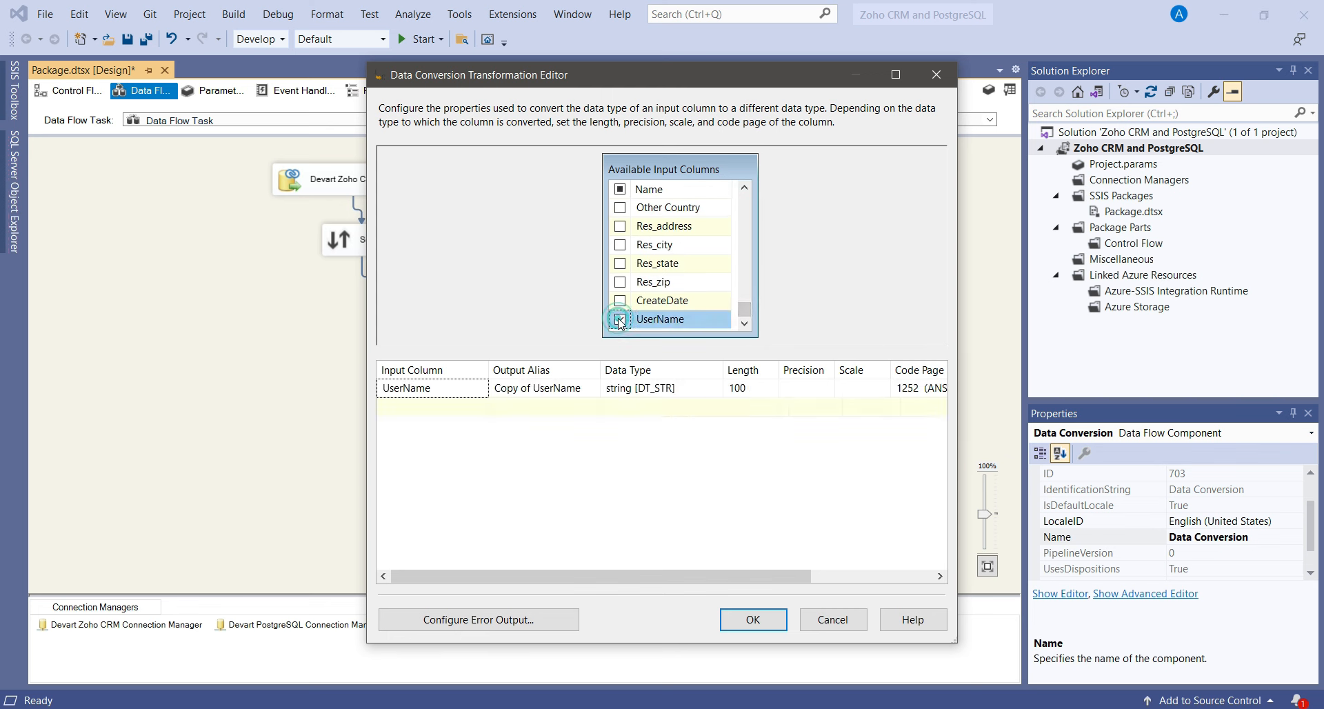
- Enlarge the editor, set UserName's converted data type to Unicode string [DT_WSTR], and widen the Data Type column to show it fully
drag(952, 640, 1220, 692)
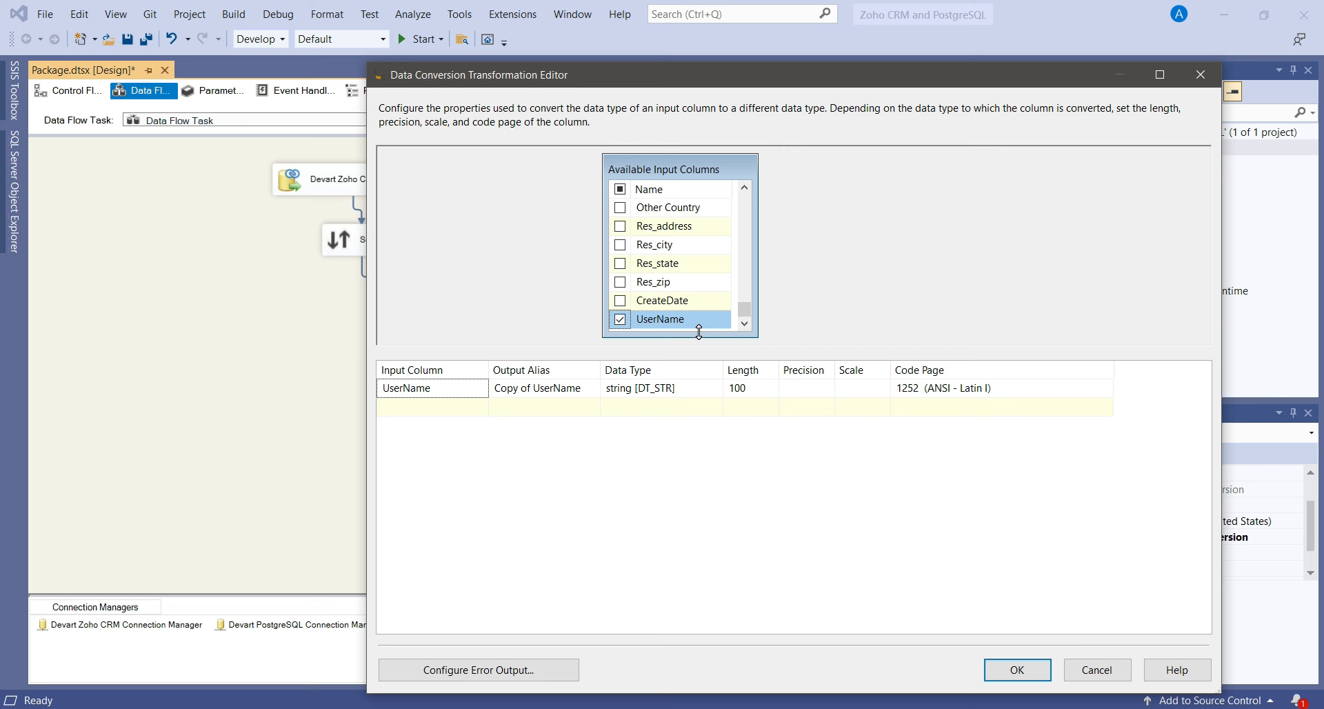
click(690, 390)
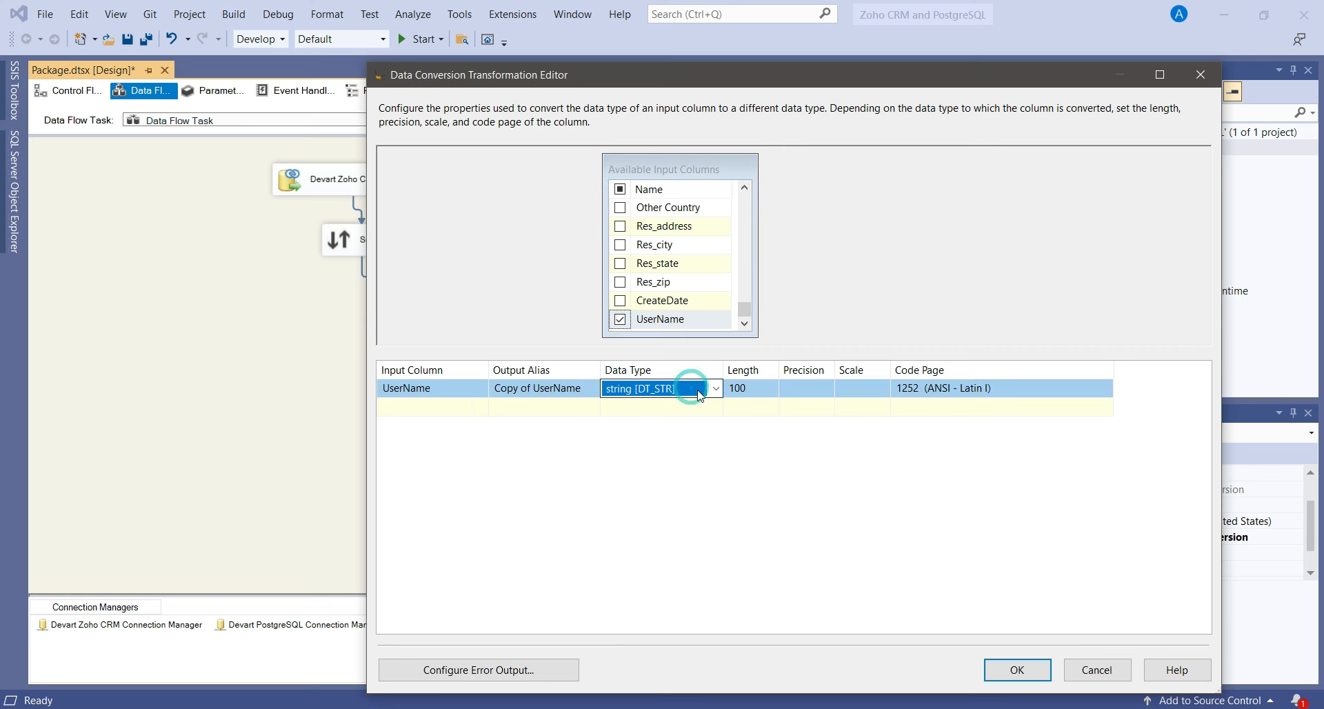
click(738, 369)
click(714, 389)
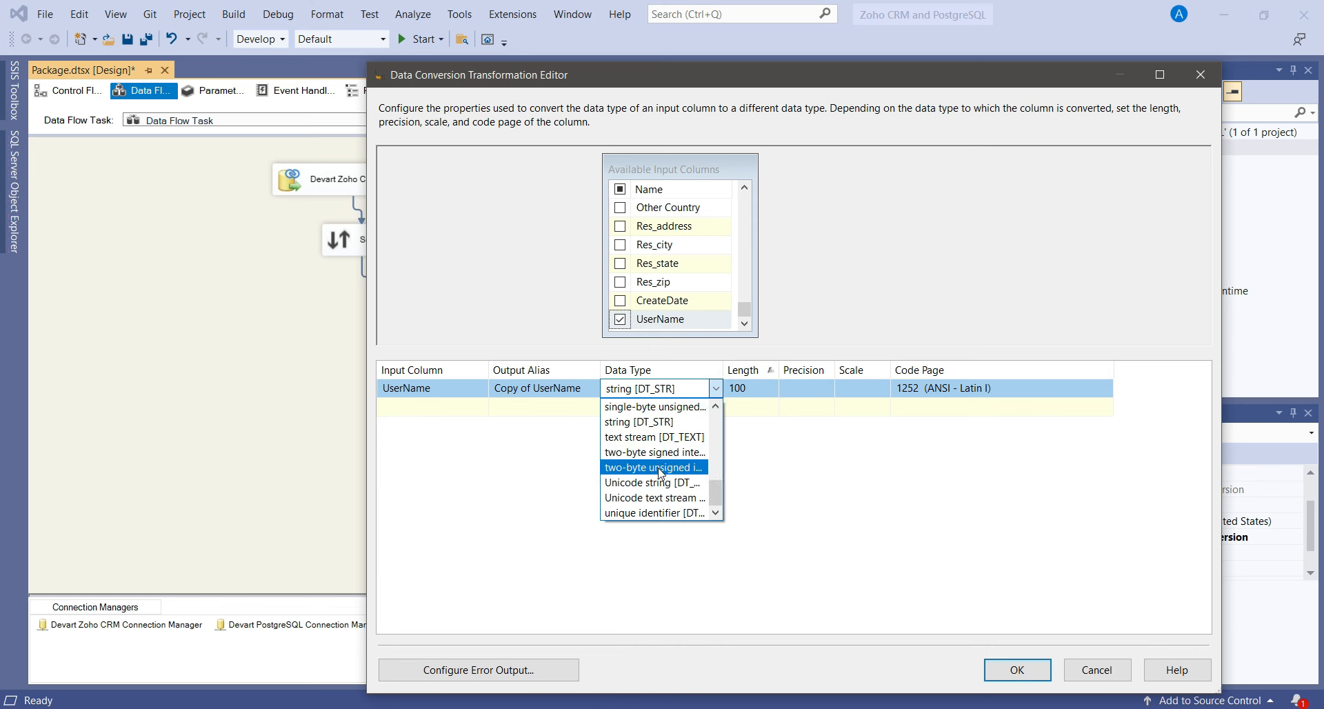
click(652, 483)
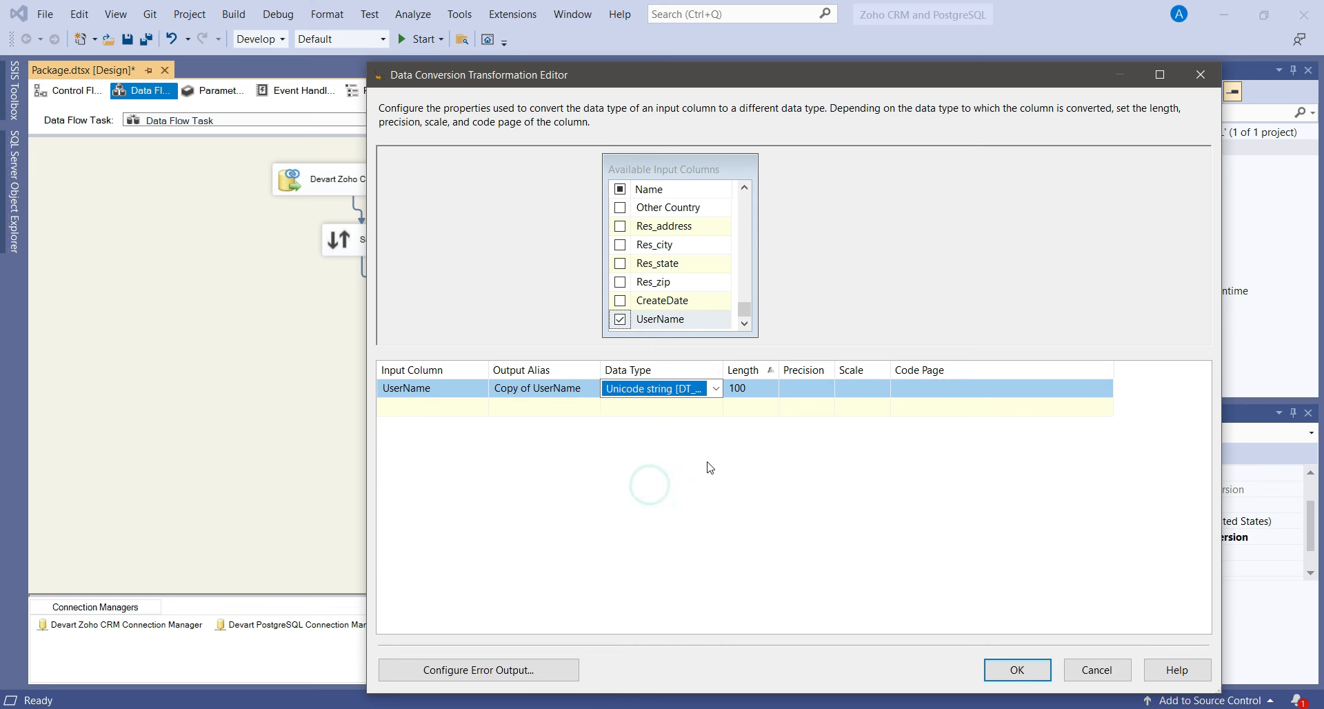
drag(723, 362, 783, 360)
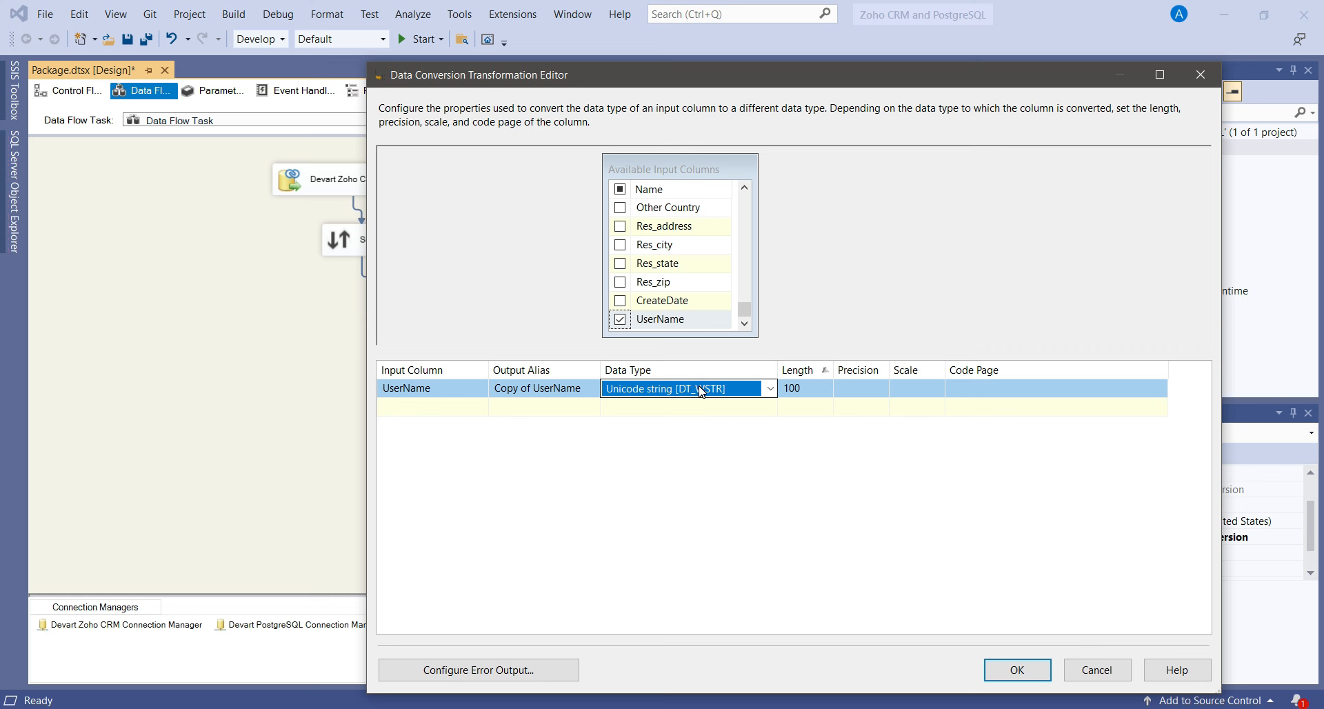
- Shorten the converted column's output alias to UserName by removing the "Copy of" prefix
click(552, 390)
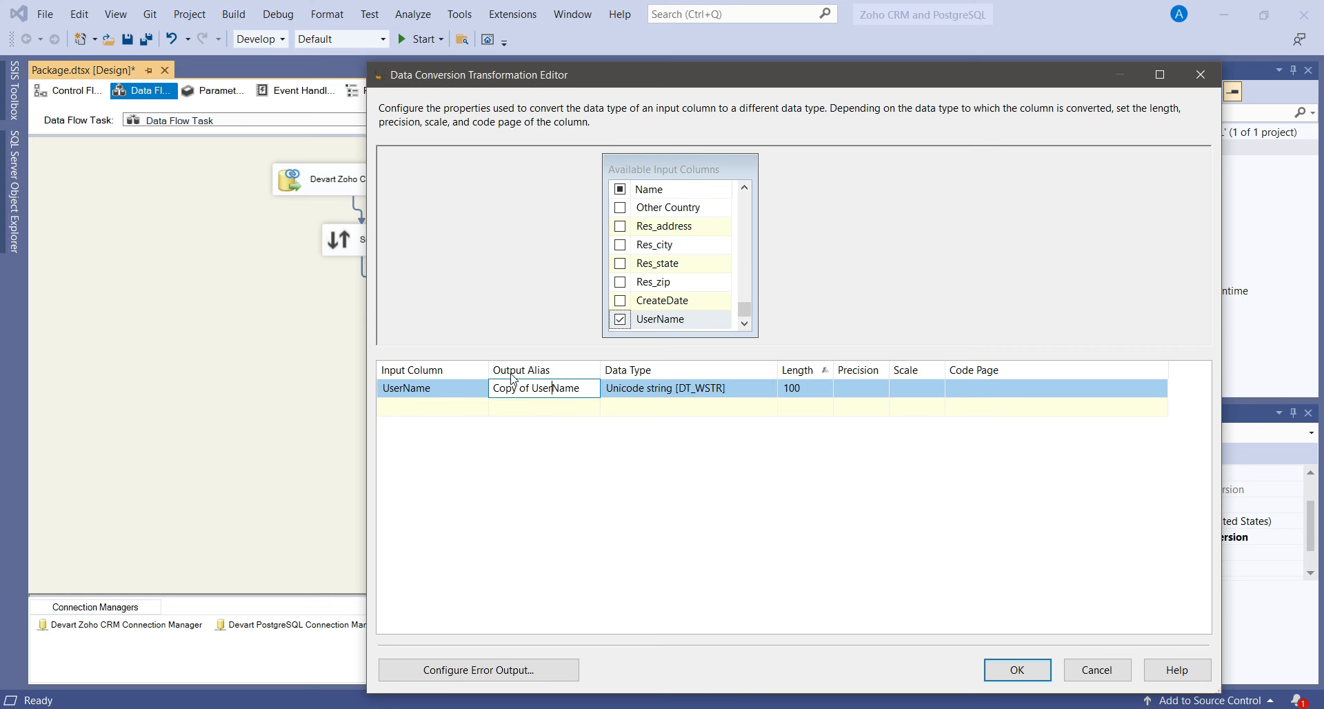
drag(586, 390, 479, 377)
click(530, 406)
click(531, 390)
click(587, 387)
drag(533, 389, 458, 375)
key(BackSpace)
click(509, 410)
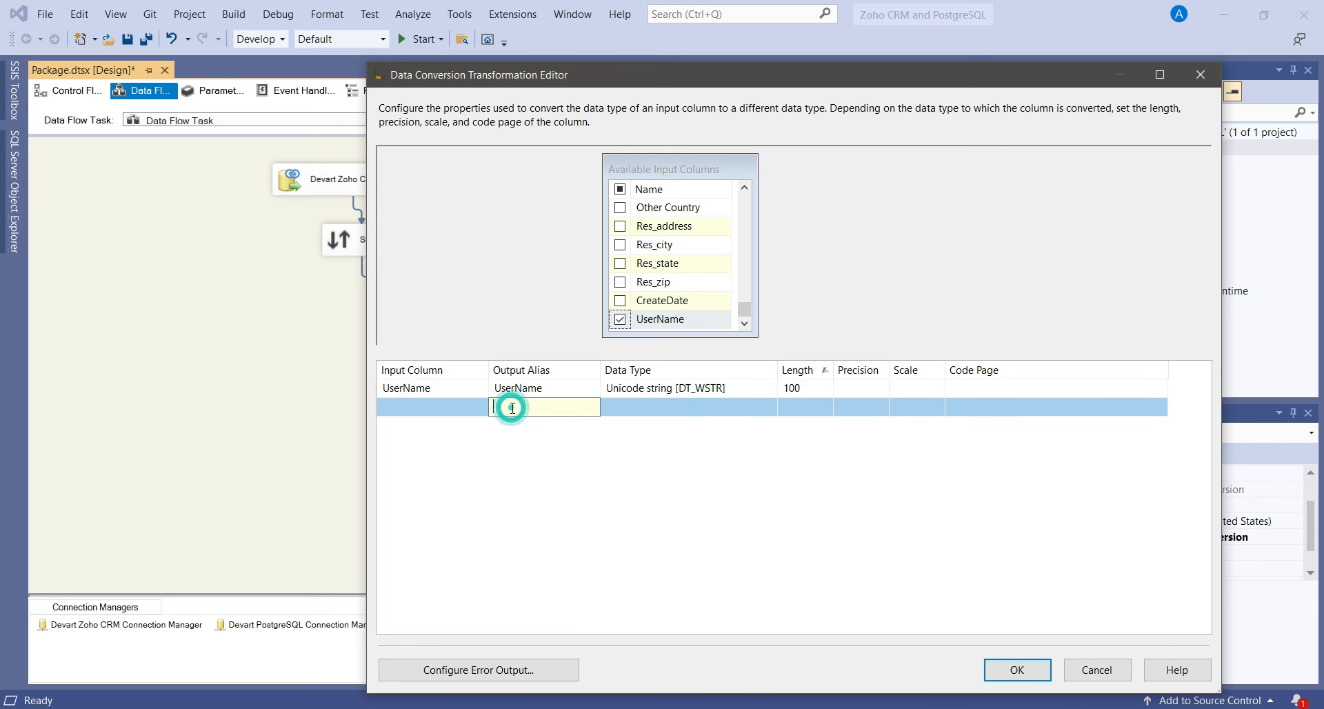
drag(534, 76, 734, 76)
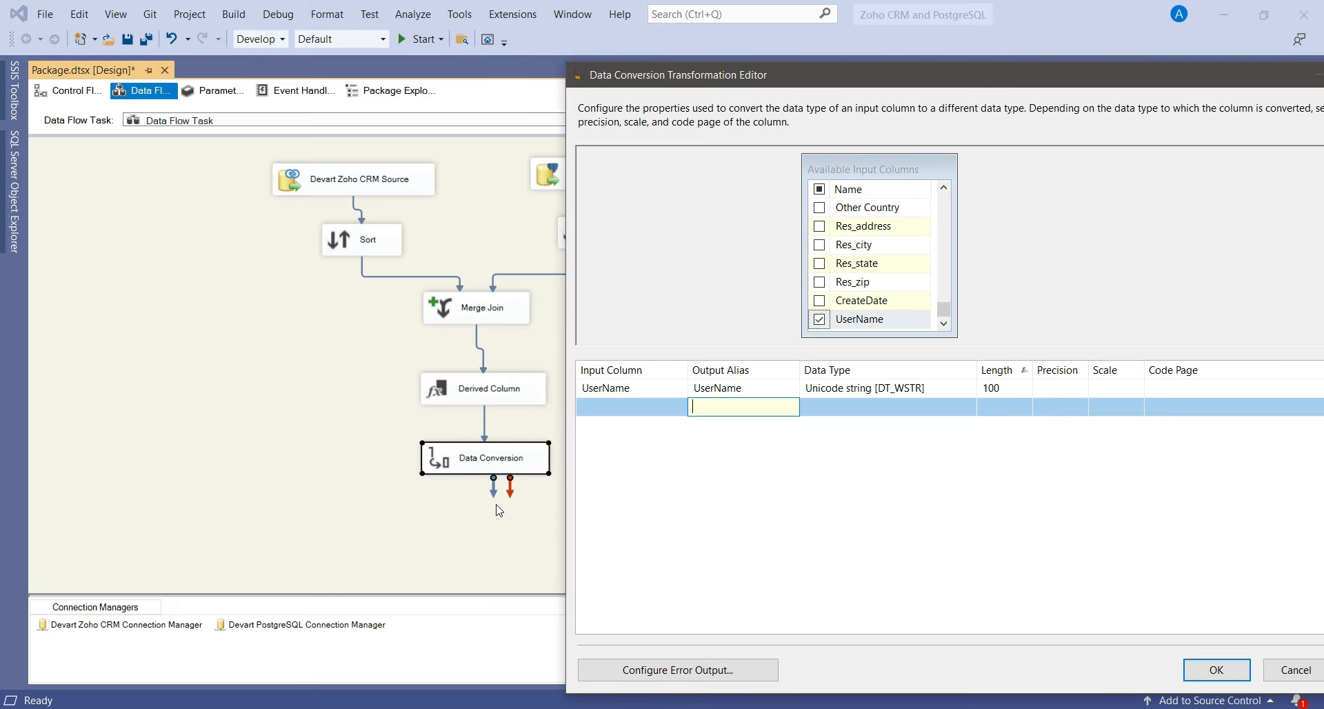
click(747, 388)
click(745, 407)
click(758, 388)
click(752, 404)
click(680, 390)
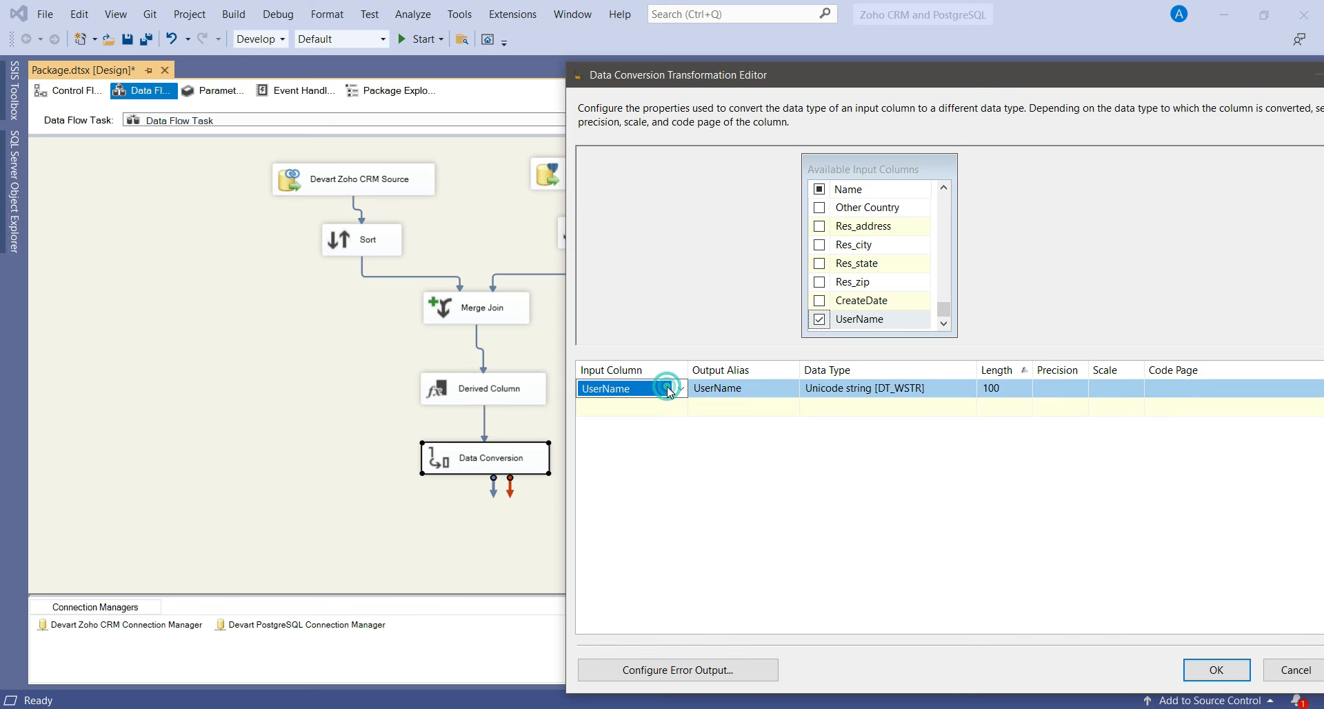
click(734, 391)
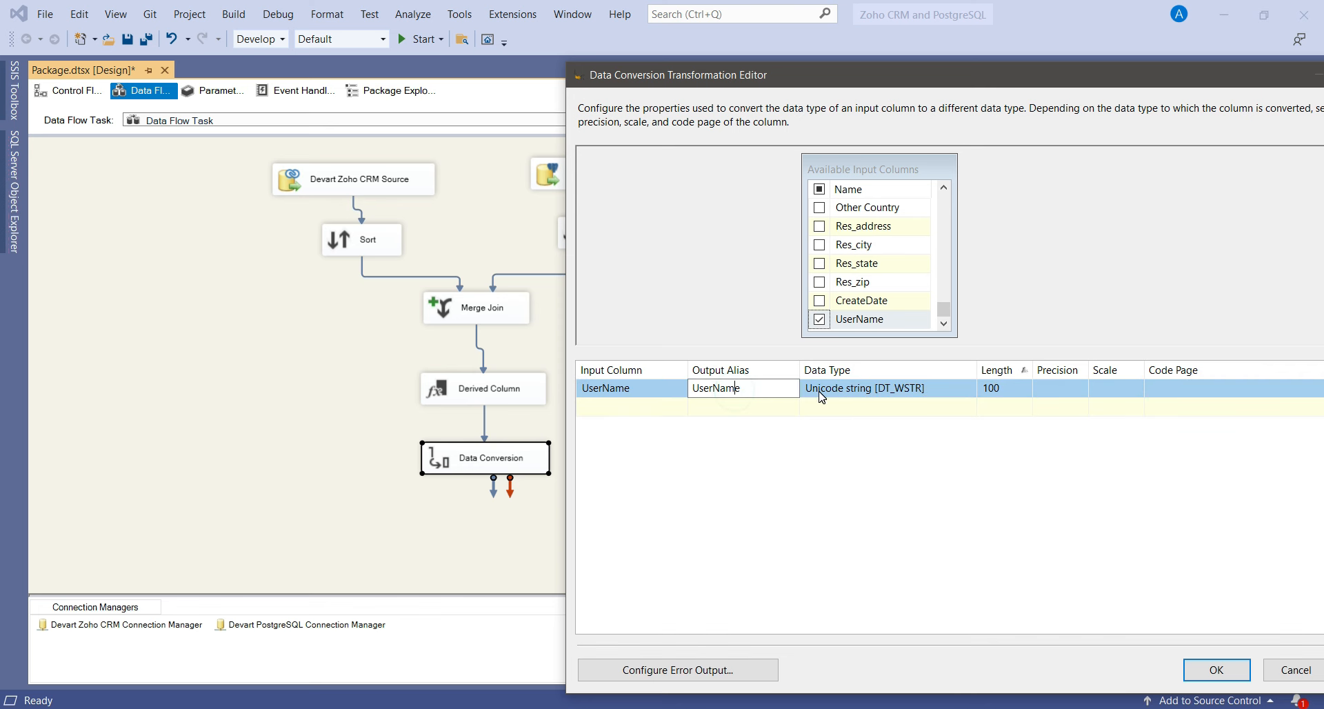
- Set the converted UserName column's length to 200 and apply the Data Conversion settings
click(999, 397)
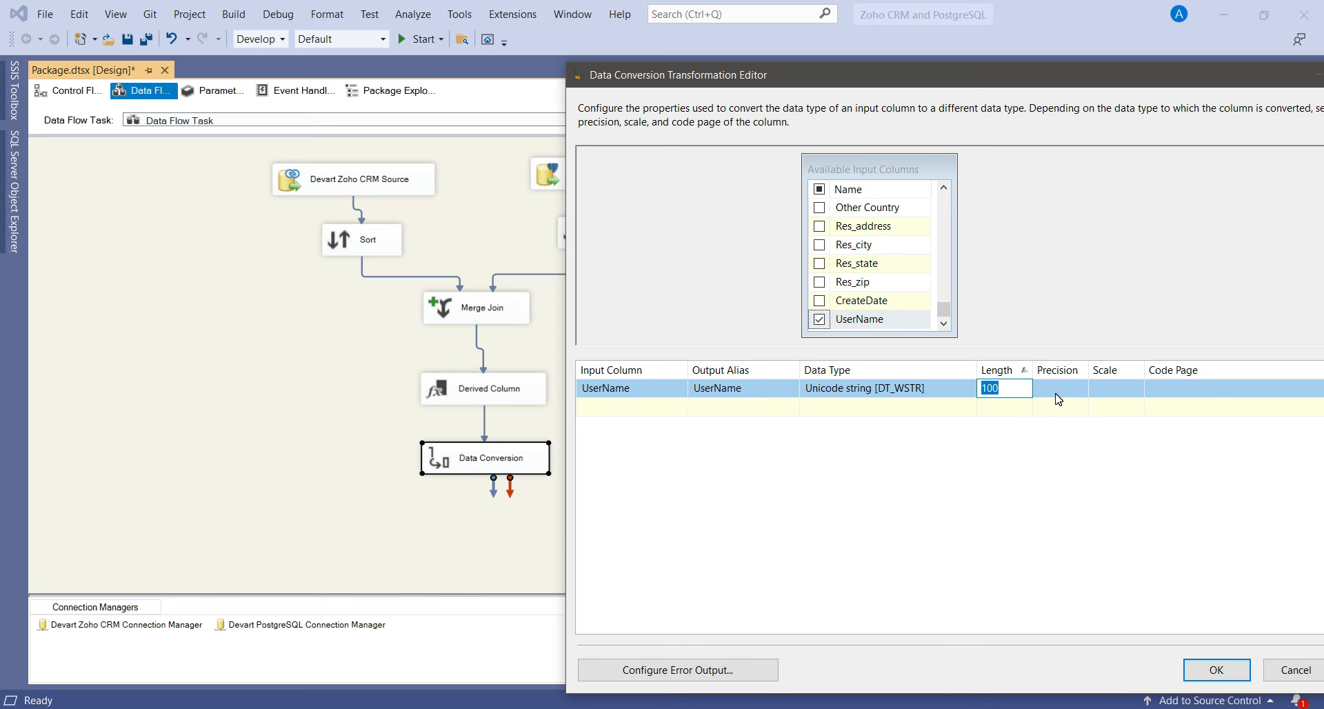
text(200)
key(Return)
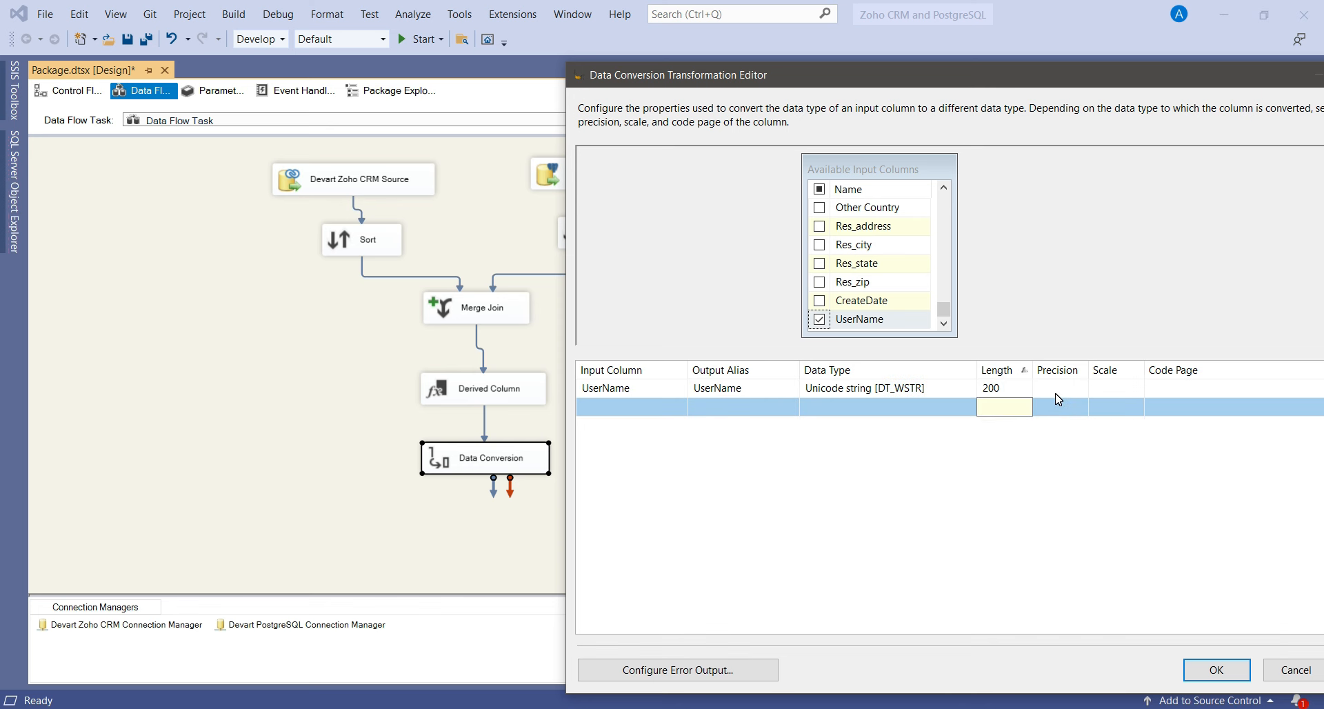
click(1215, 670)
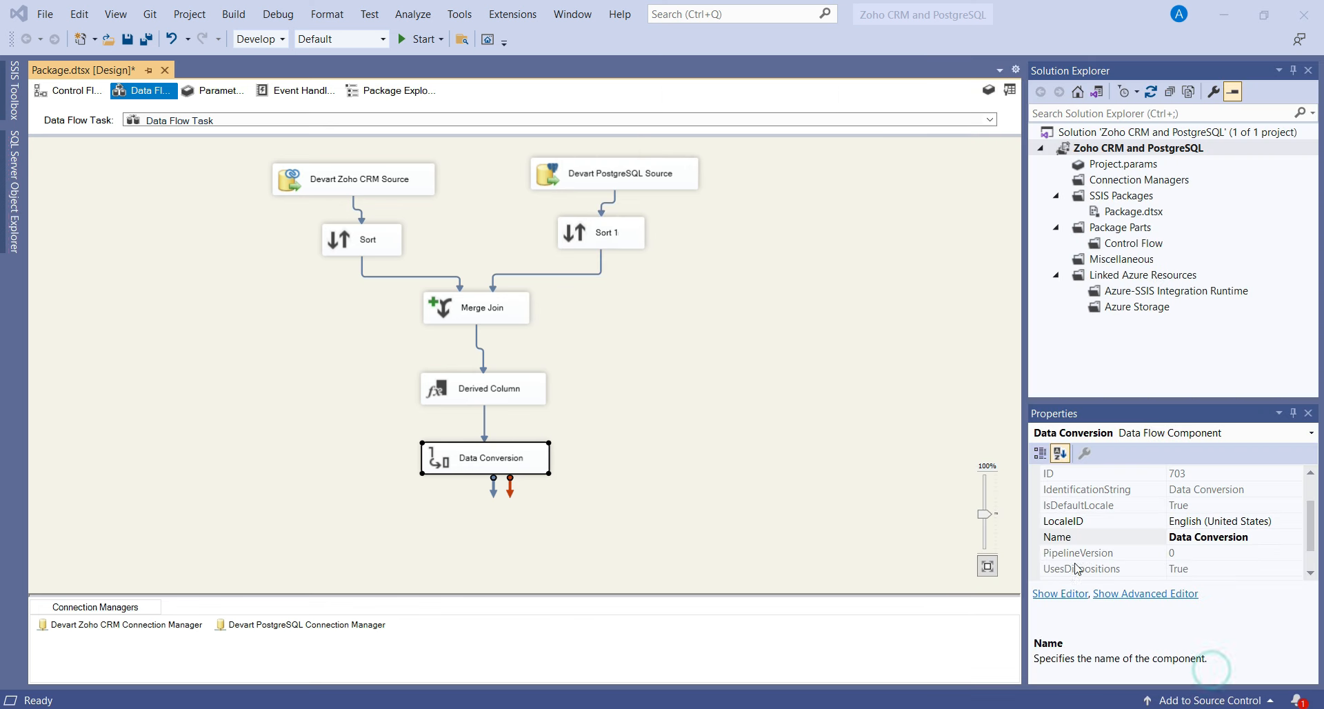
click(854, 282)
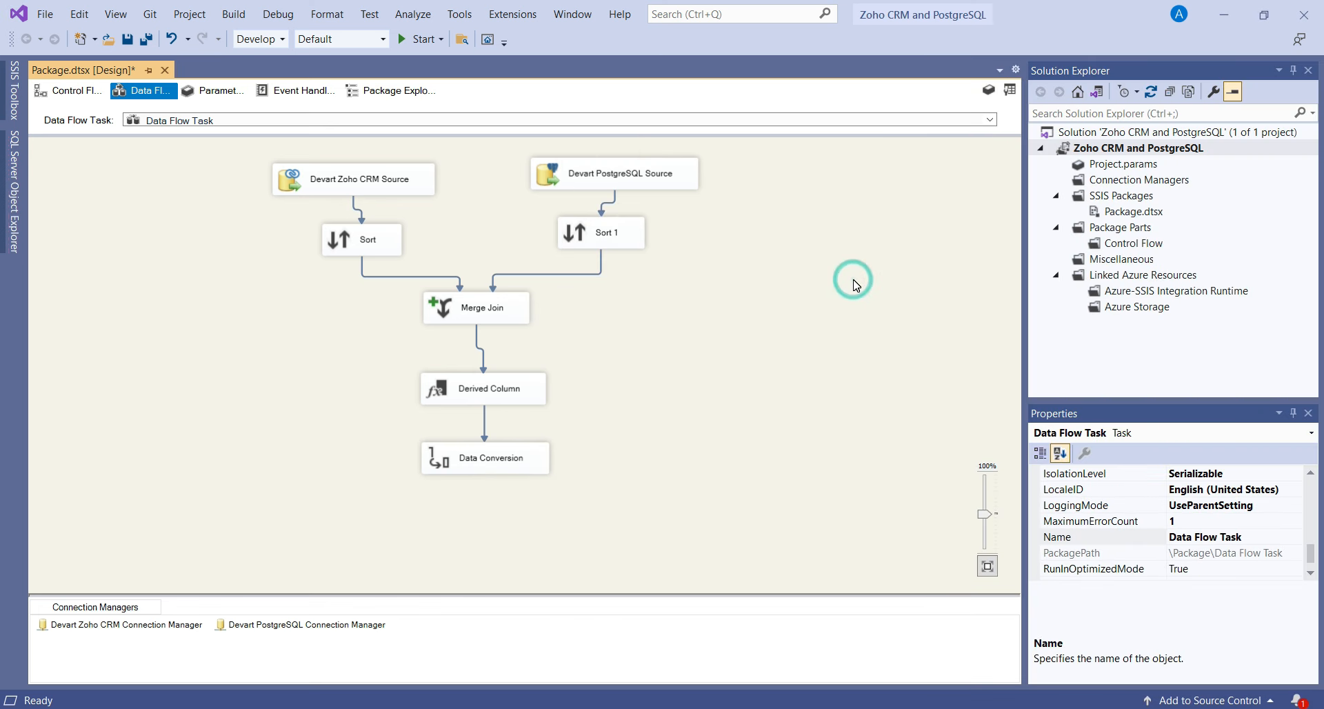
- Find the OLE DB Destination, add it below Data Conversion and connect the Data Conversion output to it
click(1009, 89)
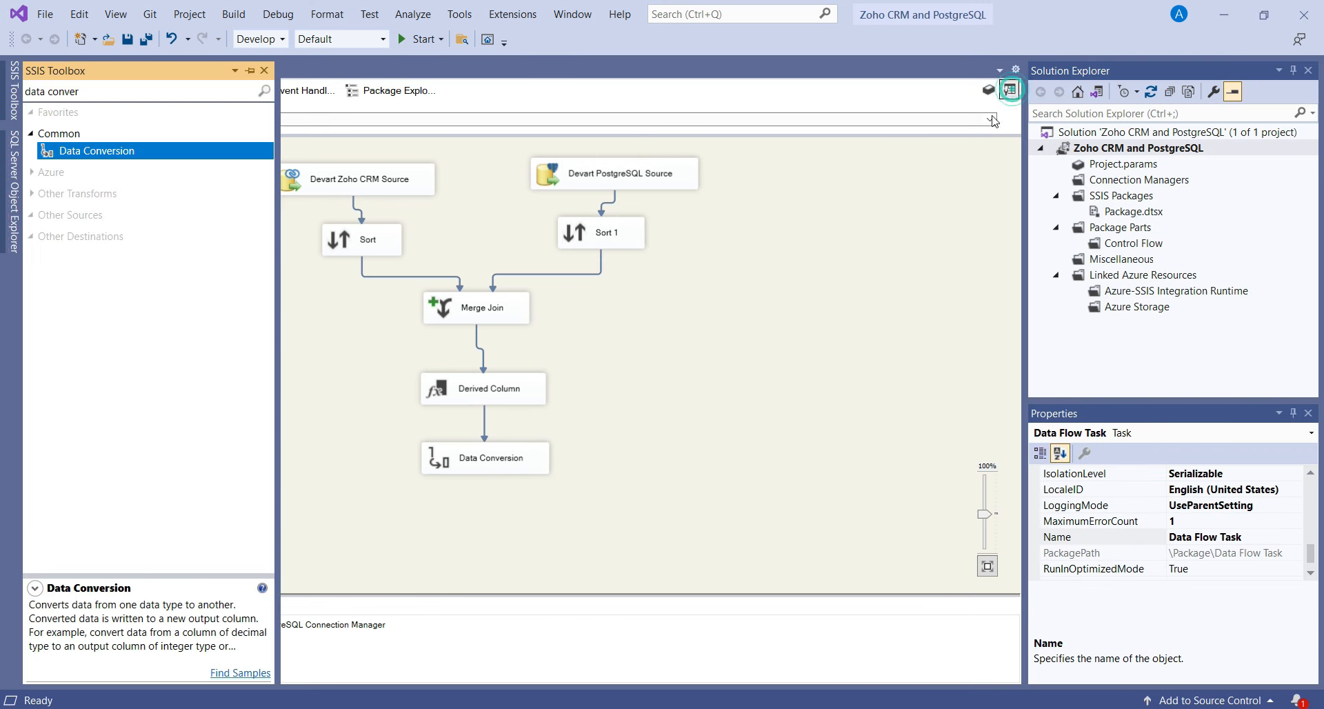
click(111, 90)
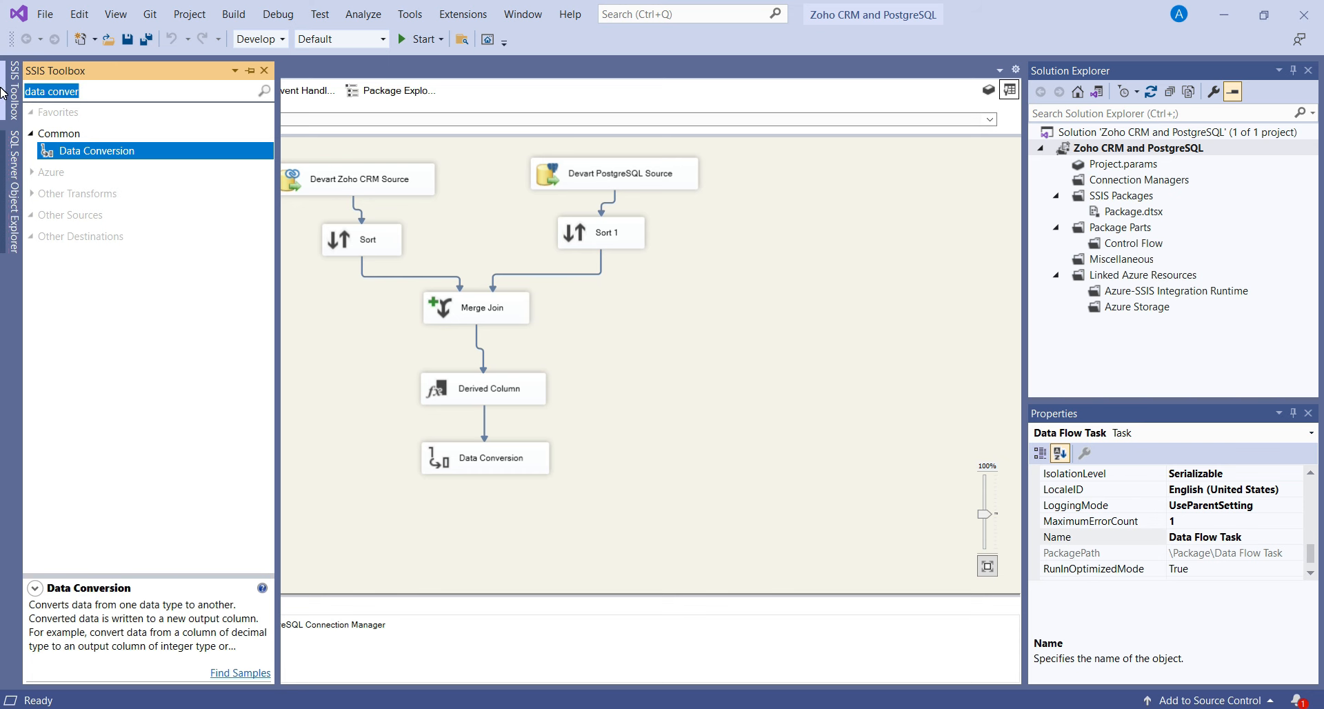
text(ole)
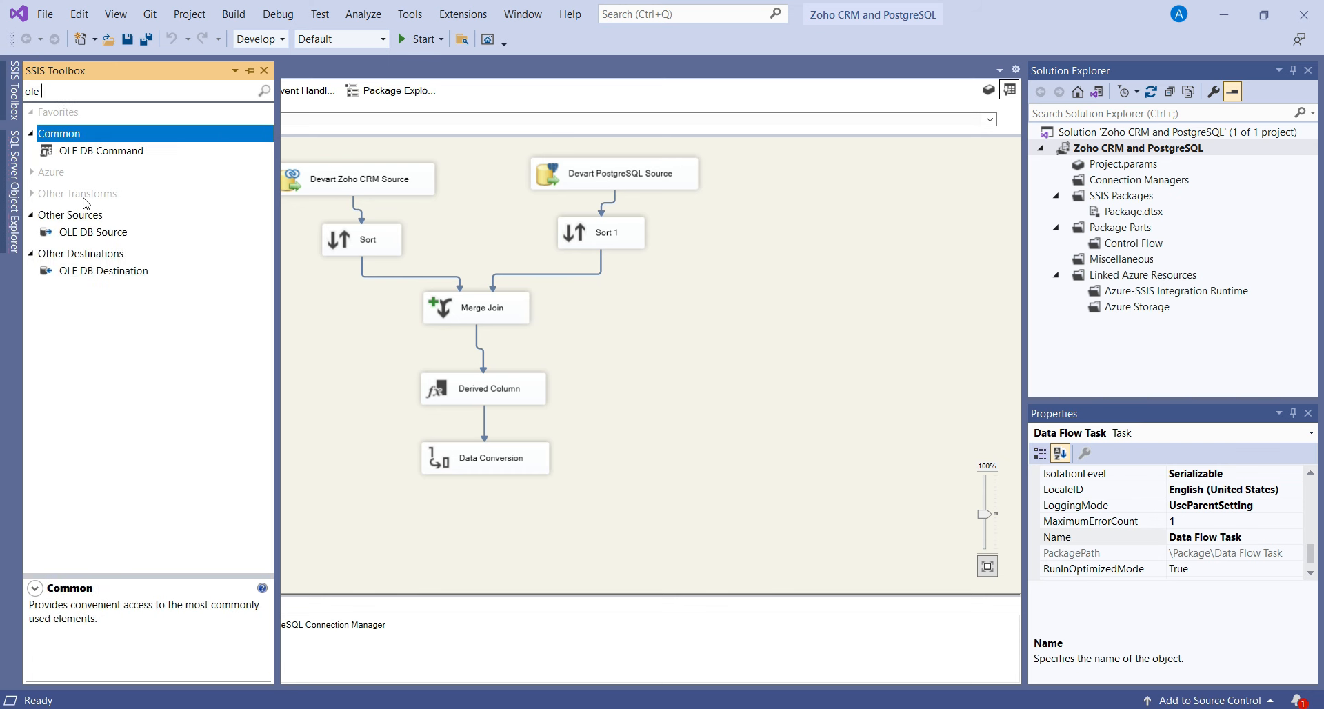
drag(100, 272, 418, 519)
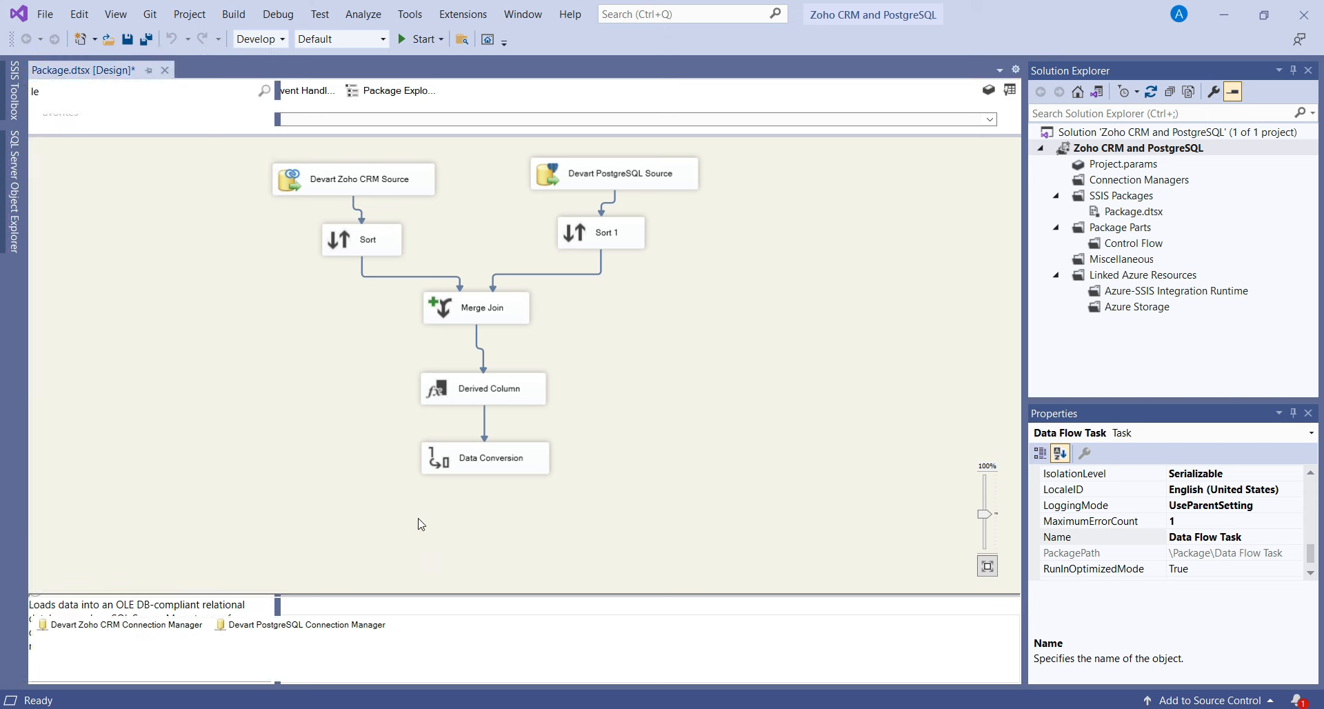
click(489, 458)
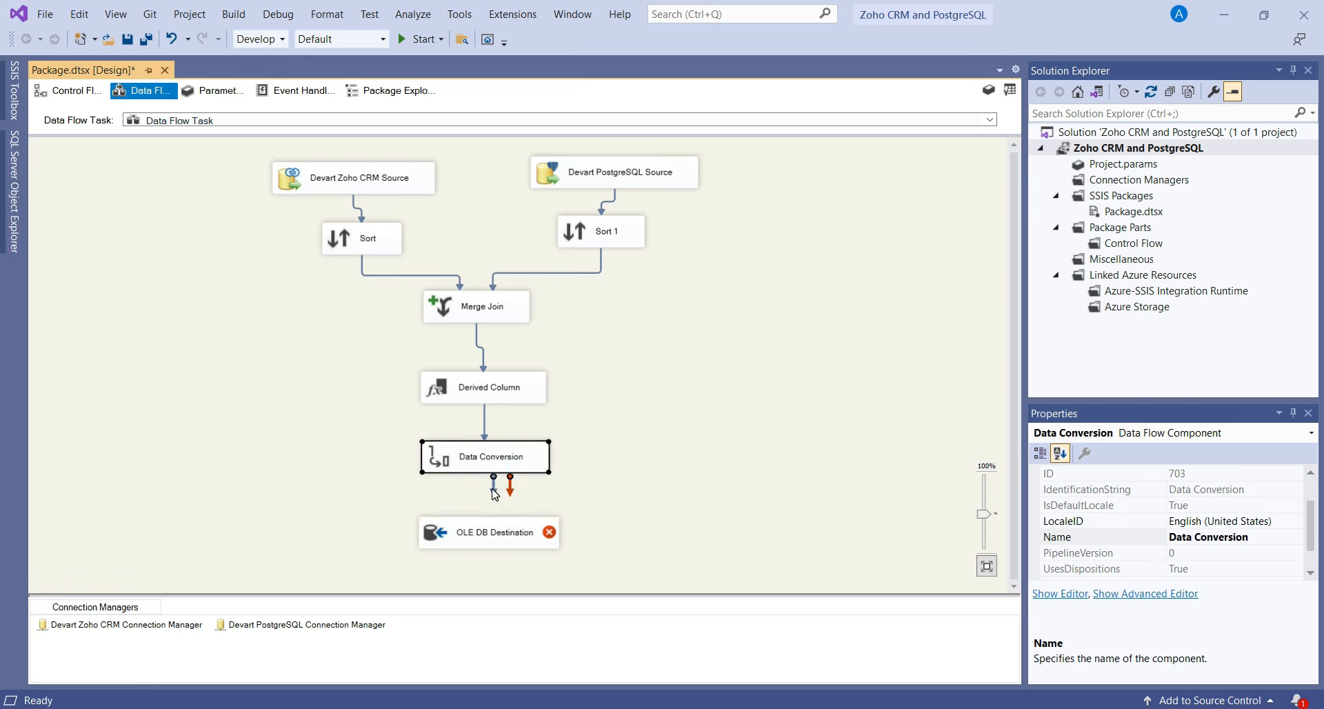
drag(492, 491, 474, 534)
- Configure the OLE DB Destination with the DESKTOP-EKJ1P64\SQL2019.Devart connection and the "Table or view - fast load" data access mode
click(456, 536)
right_click(456, 537)
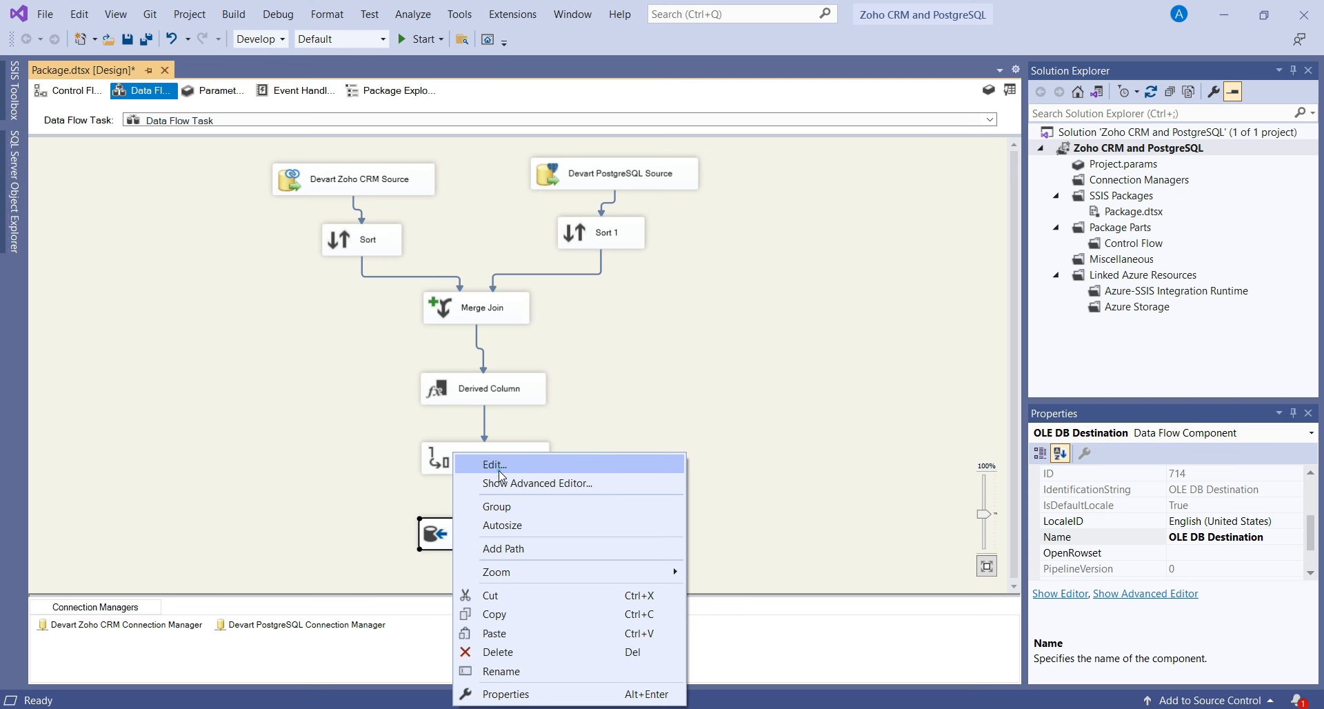
click(501, 475)
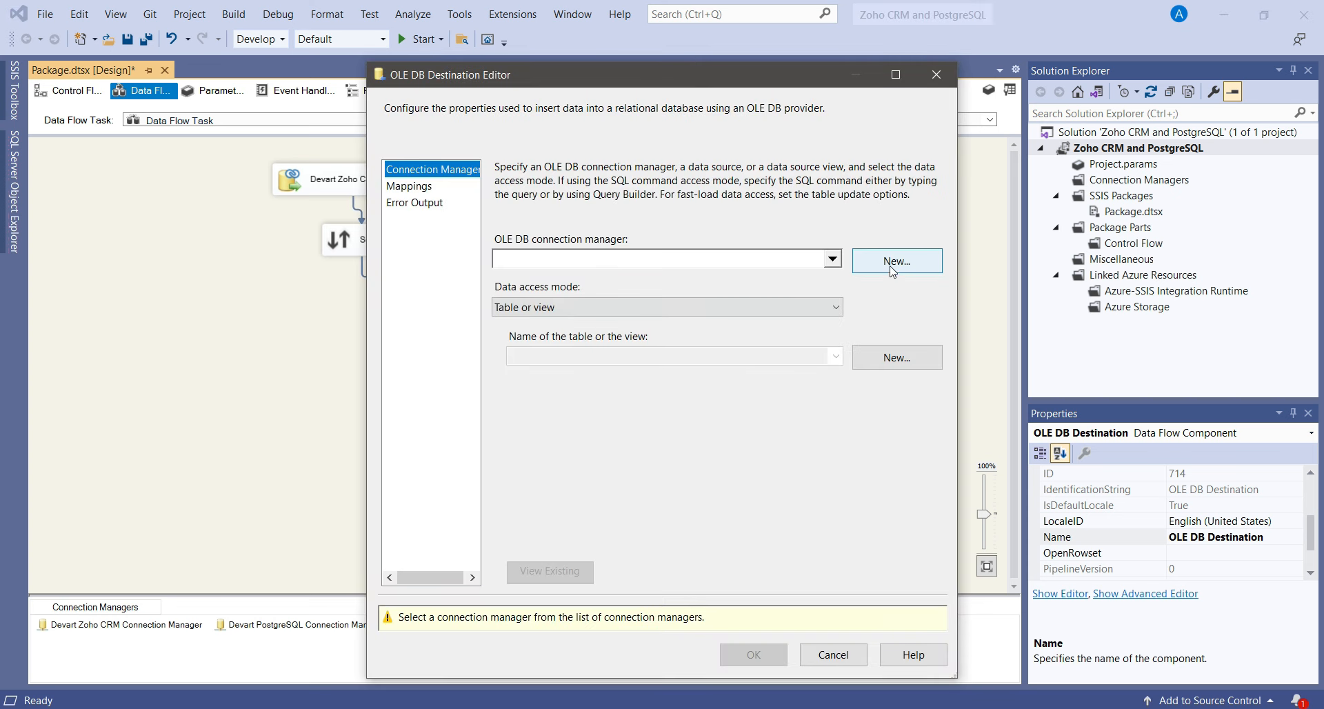
click(891, 271)
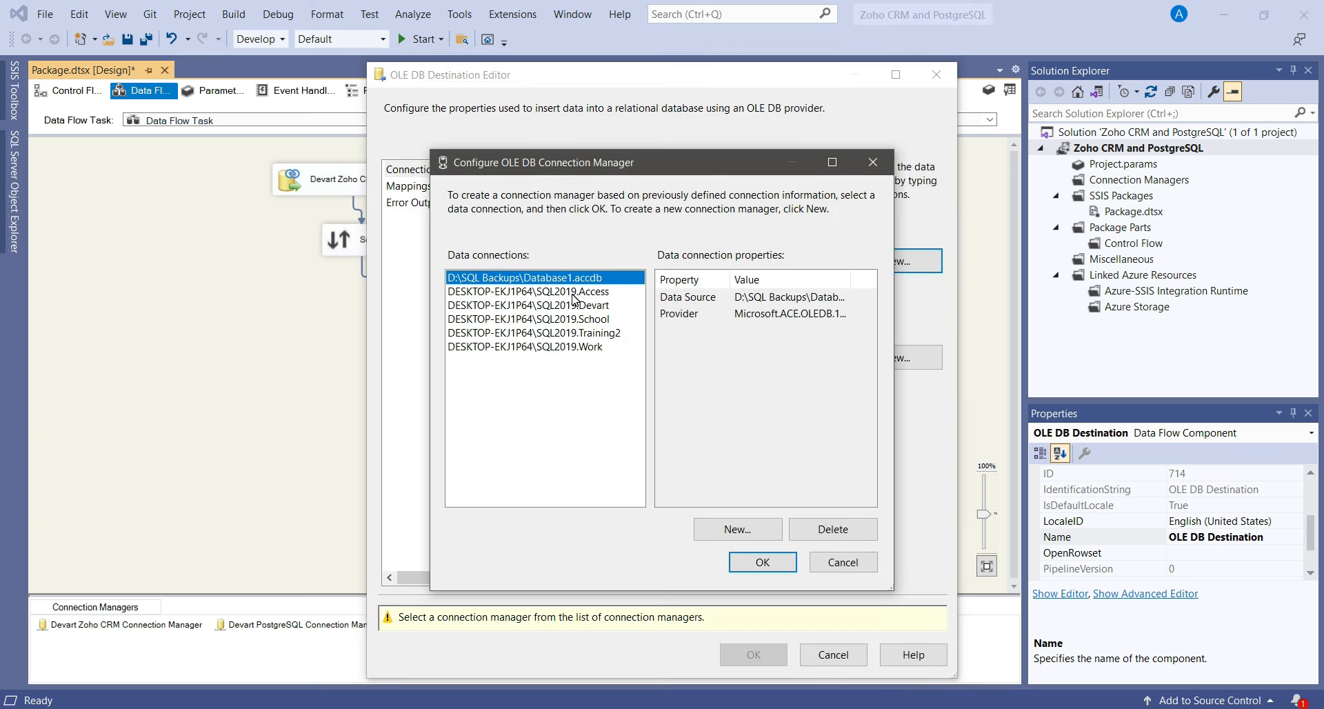
click(564, 305)
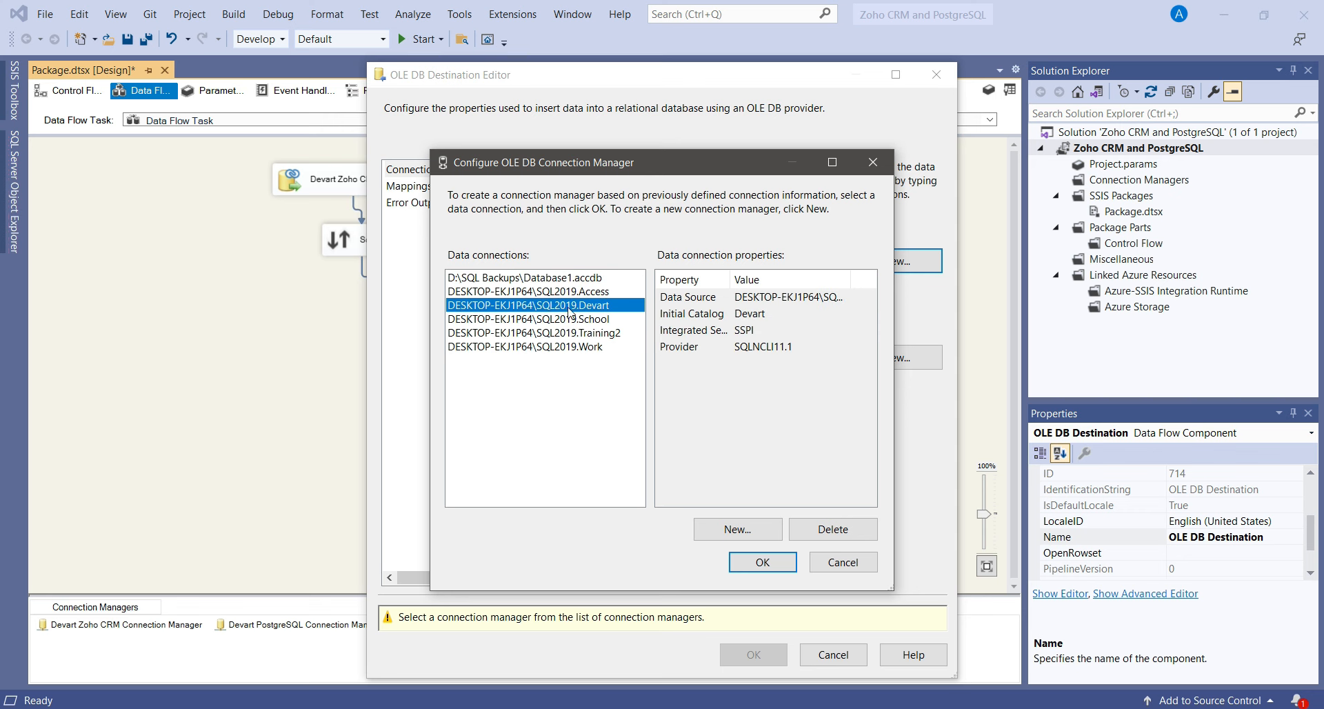
click(767, 562)
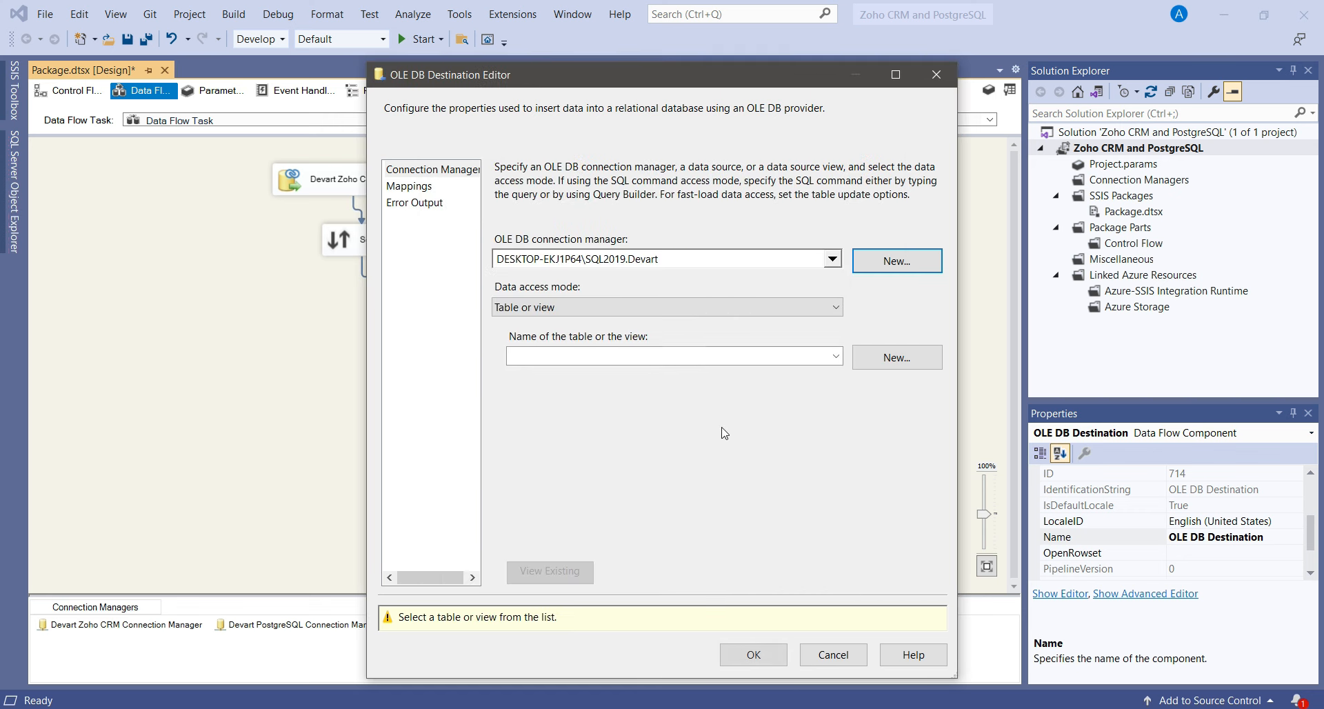
click(573, 313)
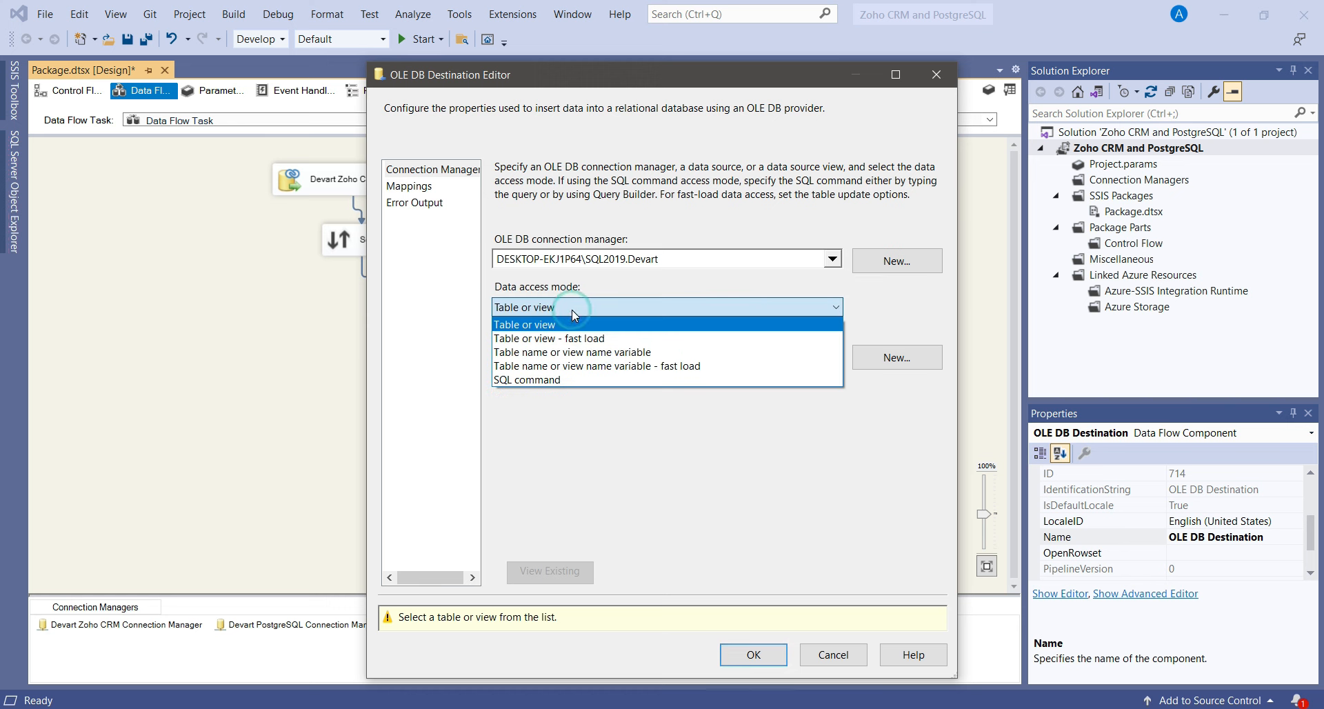
click(552, 336)
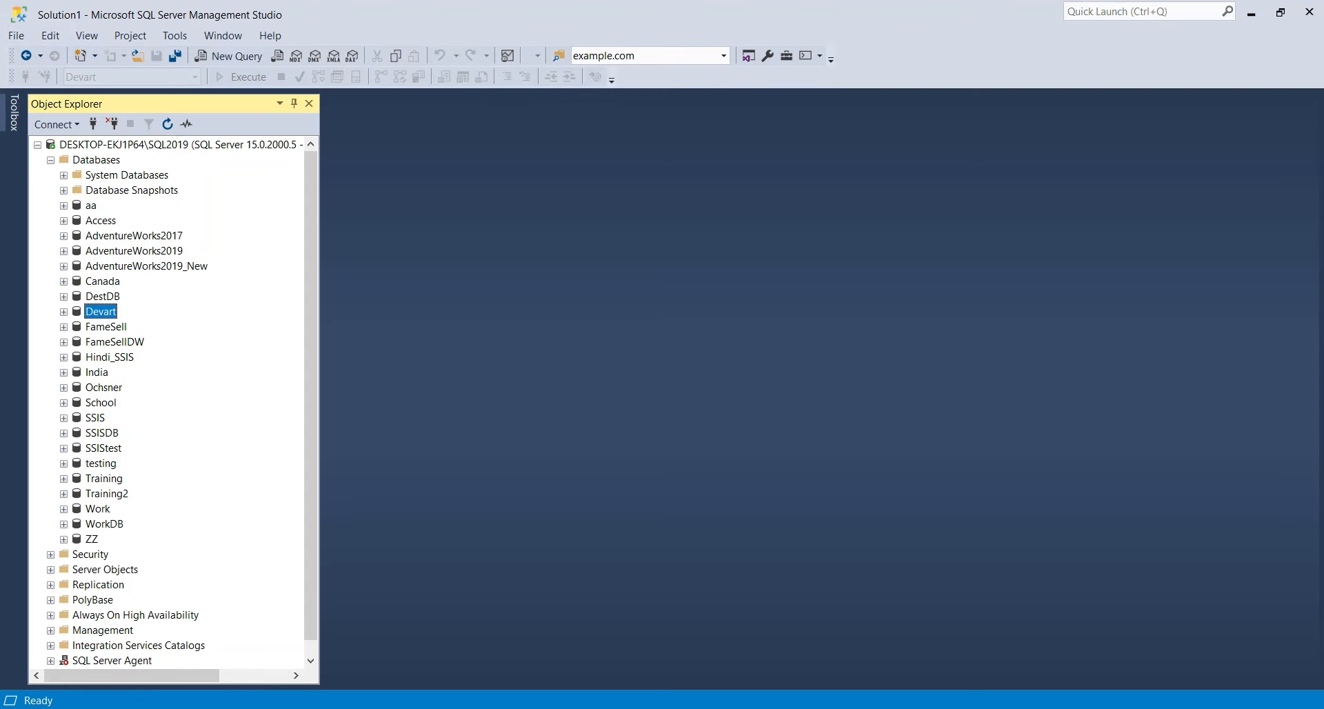
- In SQL Server Management Studio, expand the Devart database and refresh its list of tables
click(63, 311)
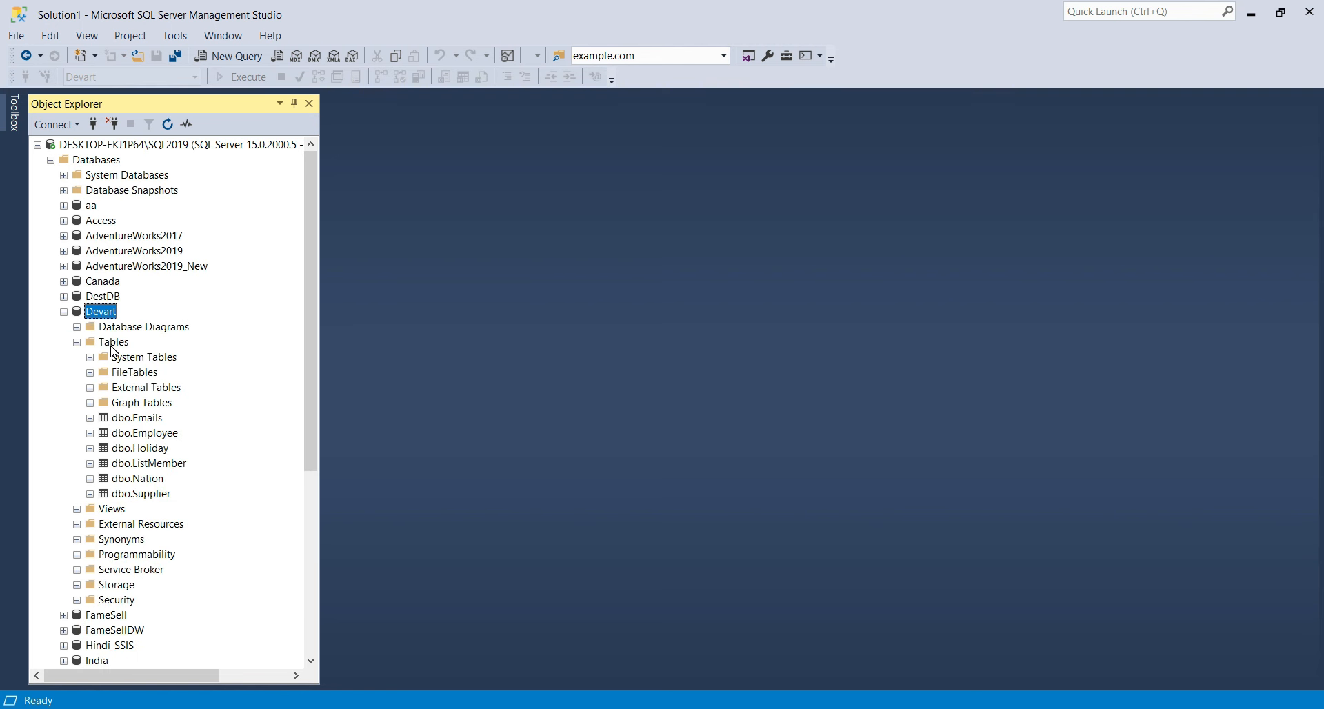
right_click(113, 342)
click(171, 439)
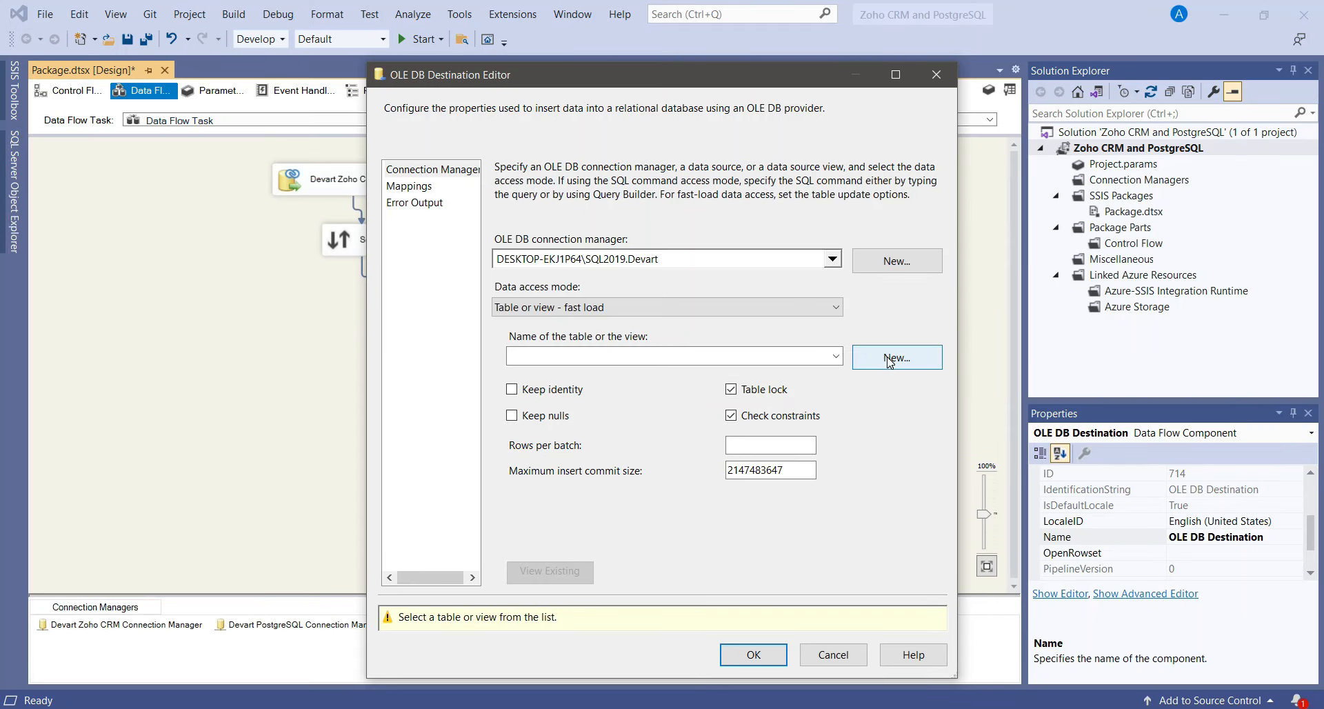
- Start a new destination table from the OLE DB Destination Editor and name it Zoho_CRM_Postgres_Data in the CREATE TABLE statement
click(891, 359)
click(690, 308)
drag(565, 238, 662, 238)
text(Zo)
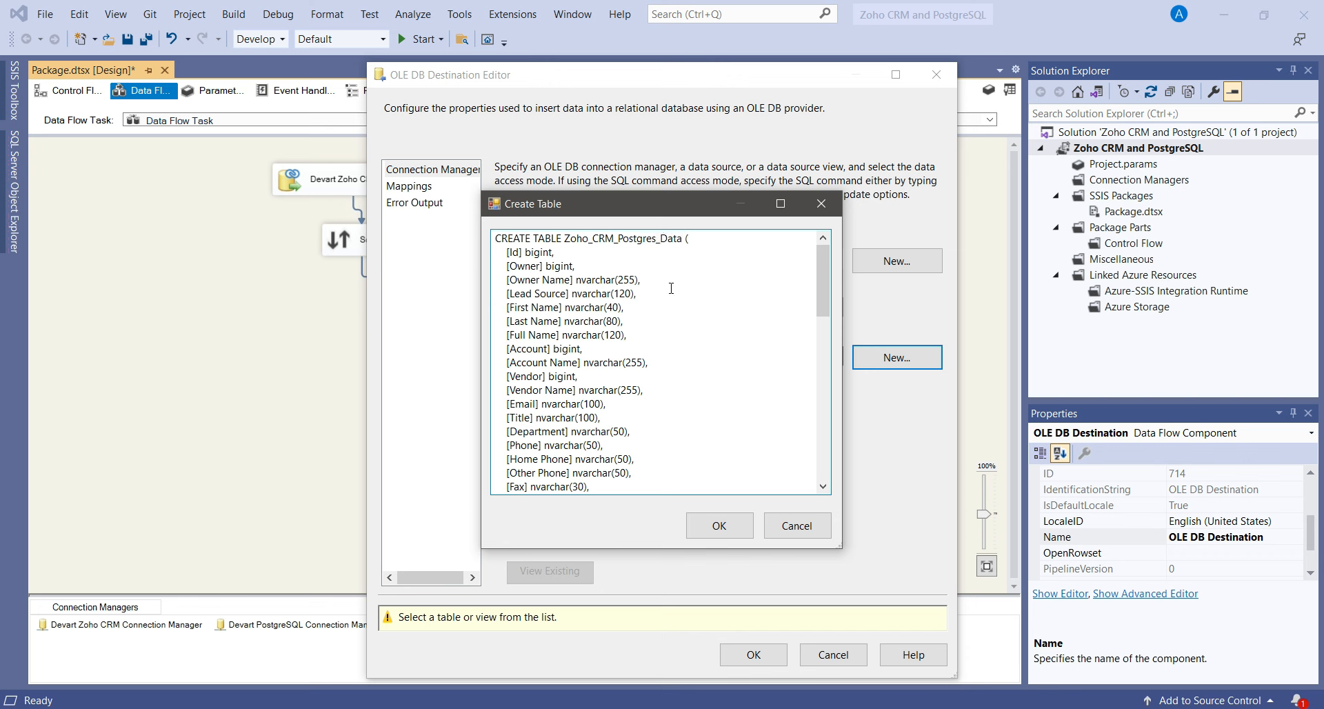
- Examine the CREATE TABLE column definitions, especially the two UserName columns from Derived Column and Data Conversion
scroll(738, 337, down, 15)
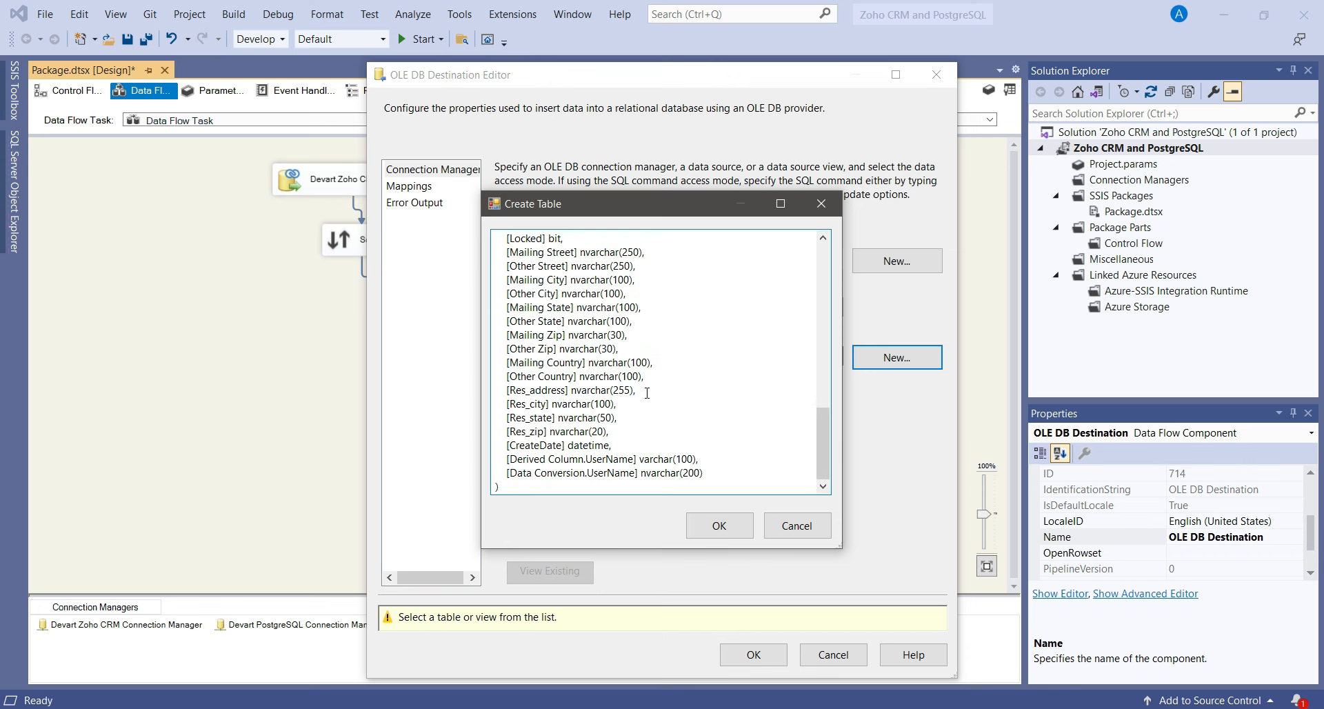
drag(508, 462, 624, 462)
drag(497, 459, 693, 463)
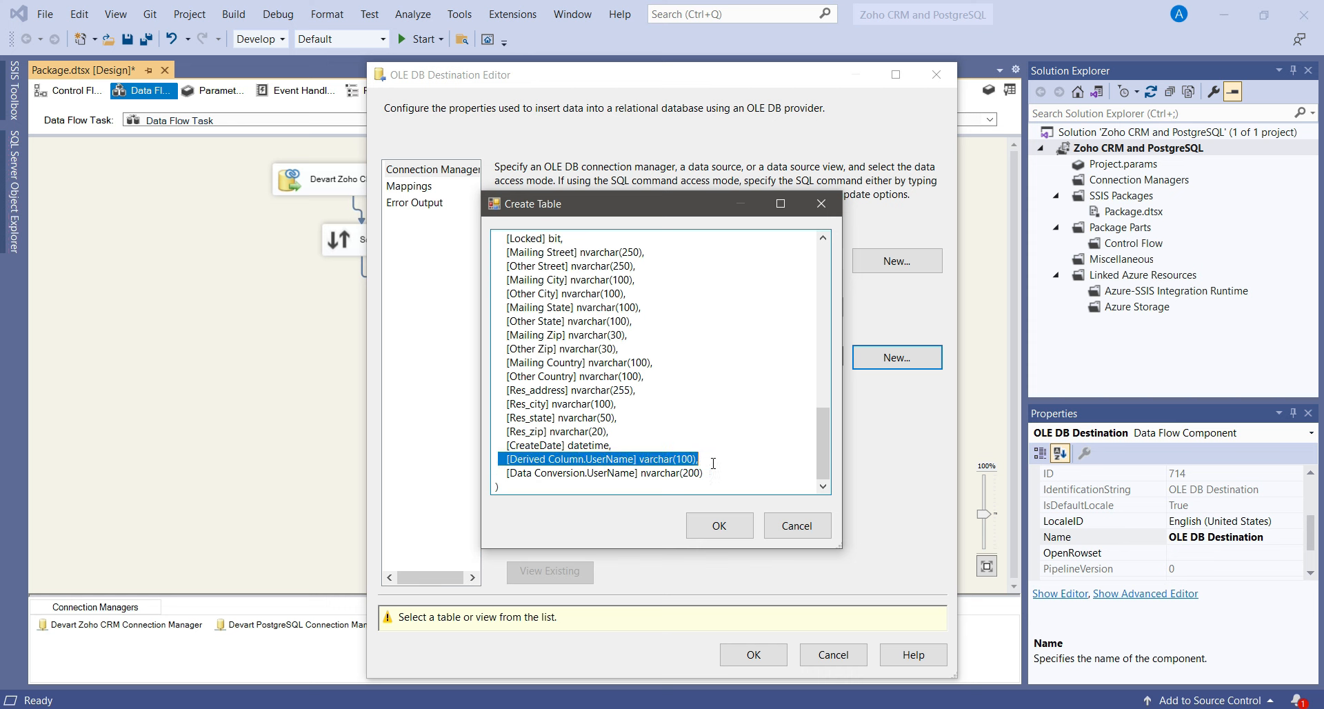
click(549, 469)
drag(499, 473, 705, 475)
click(641, 476)
click(706, 474)
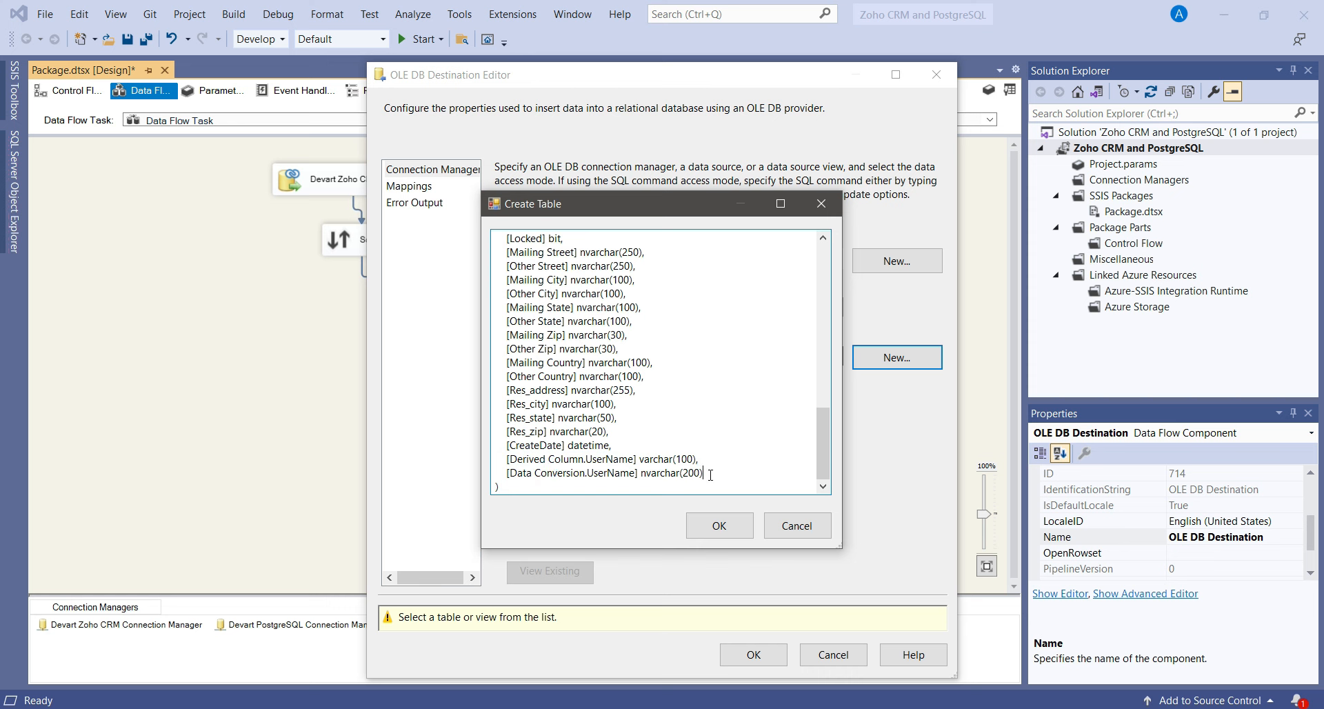
click(623, 431)
drag(606, 431, 571, 347)
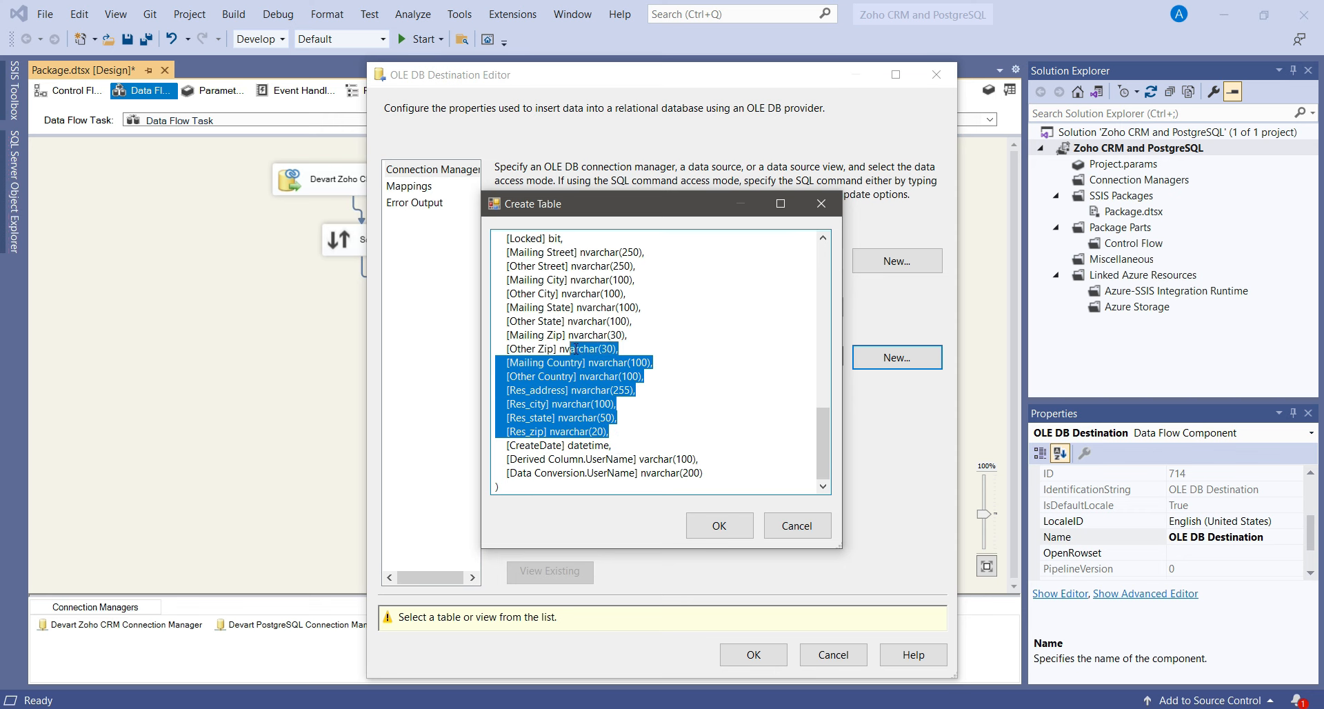
scroll(576, 352, up, 5)
- Delete the [Derived Column.UserName] varchar(100) line from the CREATE TABLE statement and tidy the leftover spacing
drag(501, 459, 712, 462)
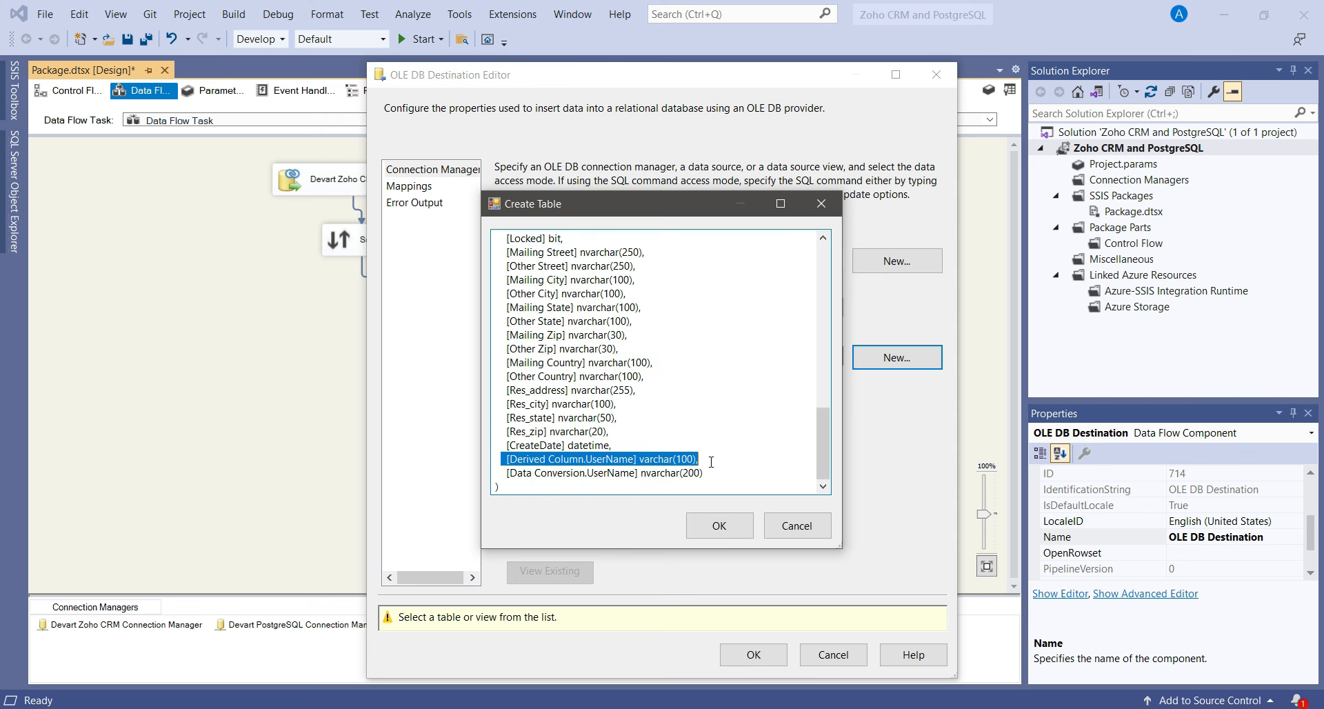
key(Delete)
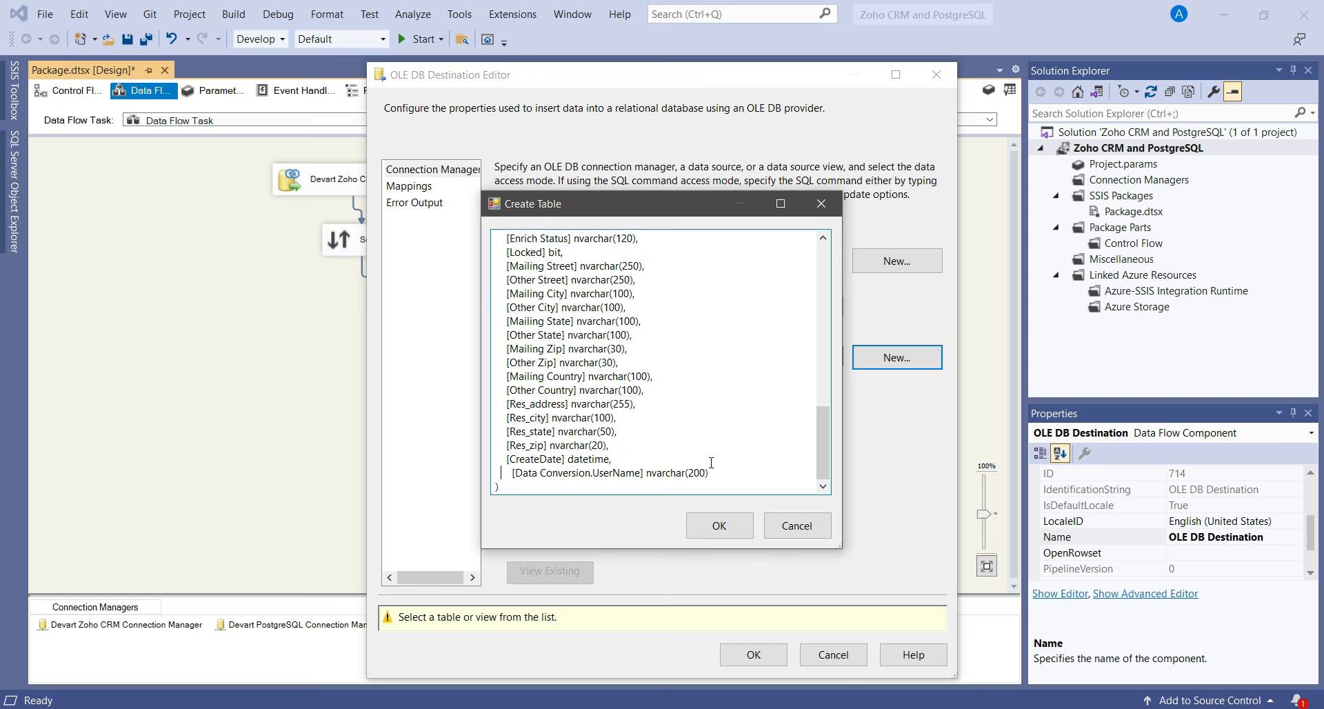
key(Delete)
key(Delete)
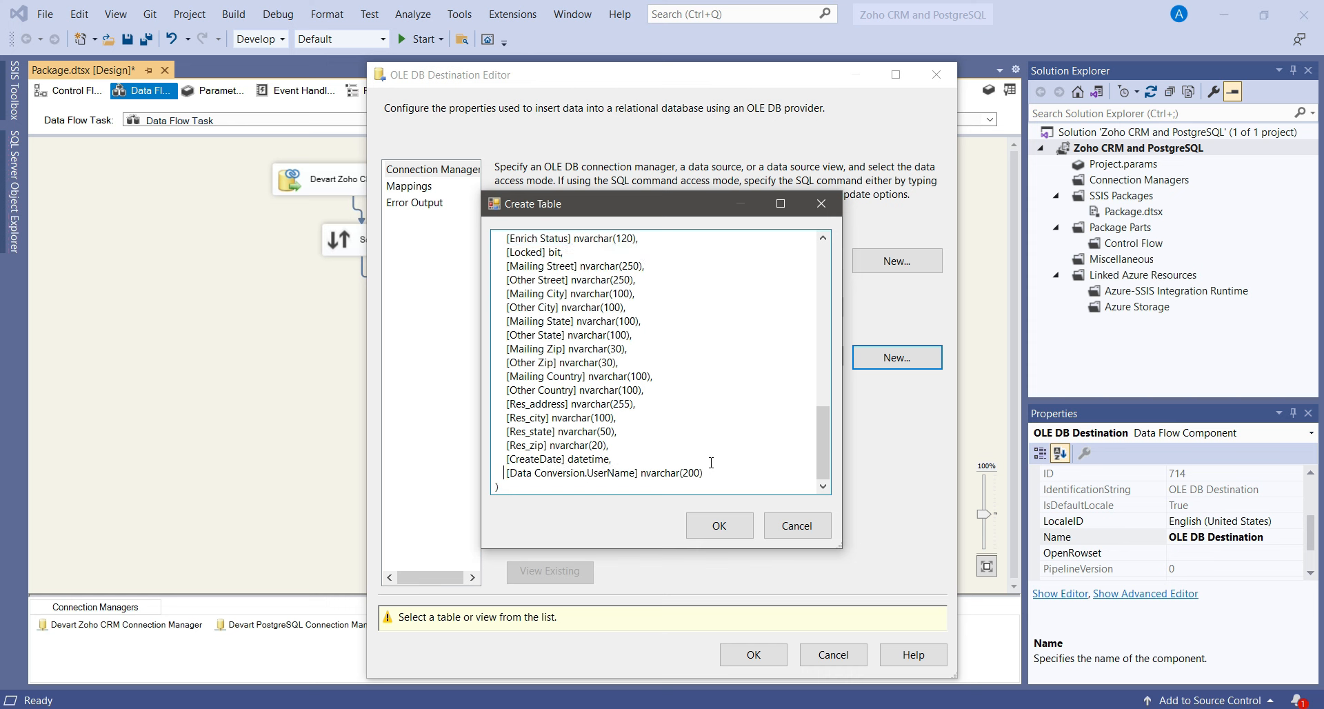
- Shorten the last column's name to [UserName] by removing the "Data Conversion." prefix, and create the table
key(Right)
key(shift+Right)
key(shift+Right)
key(shift+Right)
key(shift+Right)
key(shift+Right)
key(shift+Right)
key(shift+Right)
key(shift+Right)
key(shift+Right)
key(shift+Right)
key(shift+Right)
key(shift+Right)
key(shift+Right)
key(shift+Right)
key(shift+Right)
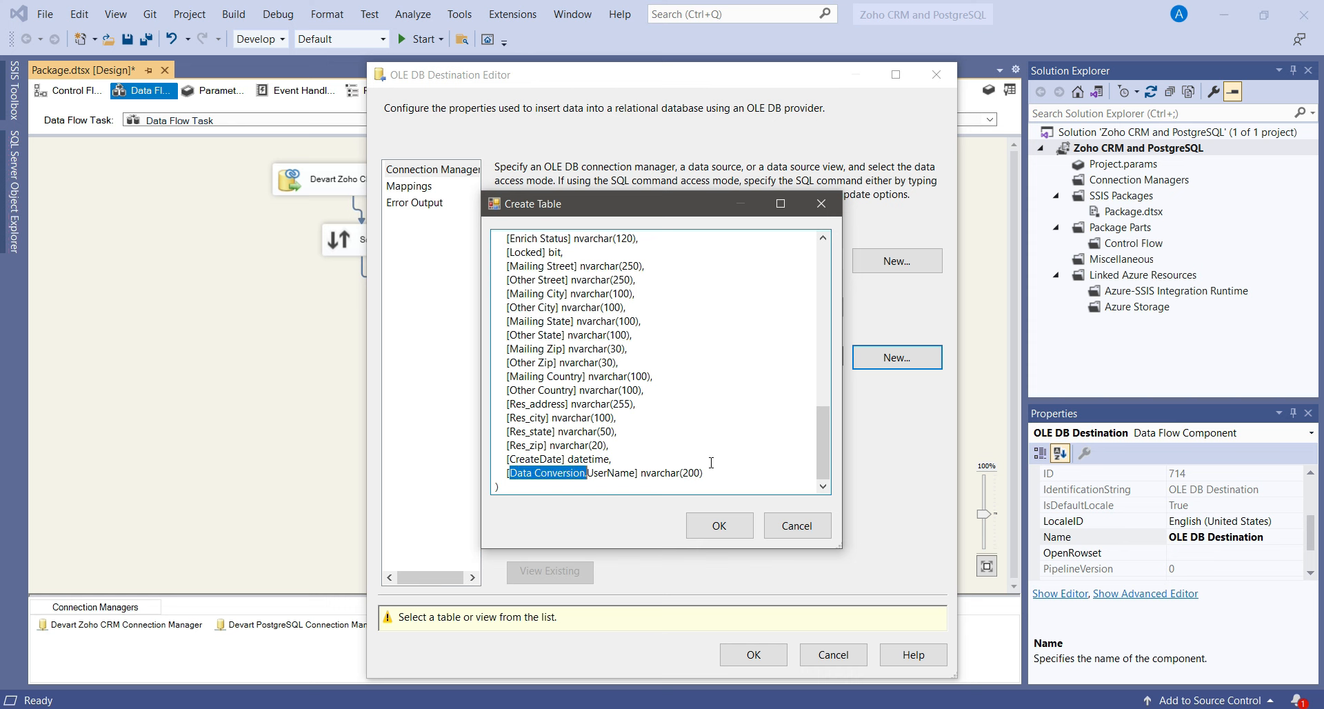
key(Delete)
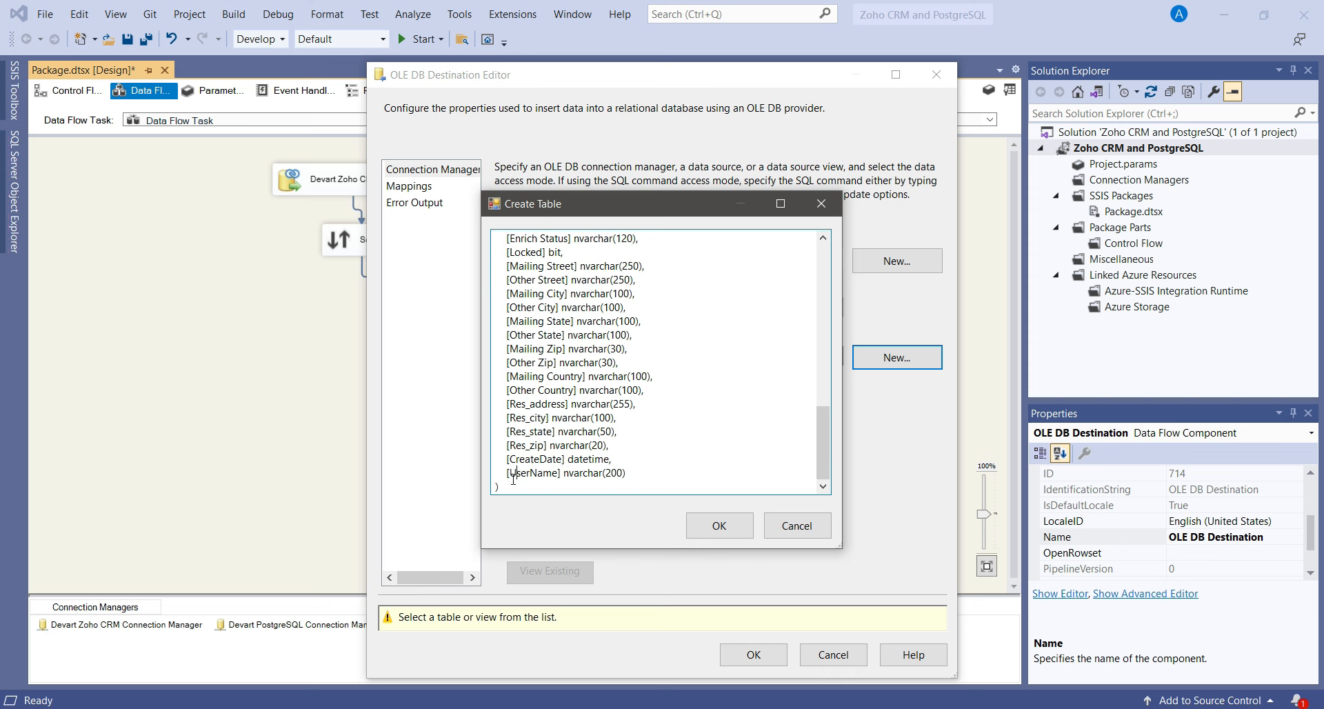
drag(513, 474, 627, 474)
click(563, 473)
click(716, 527)
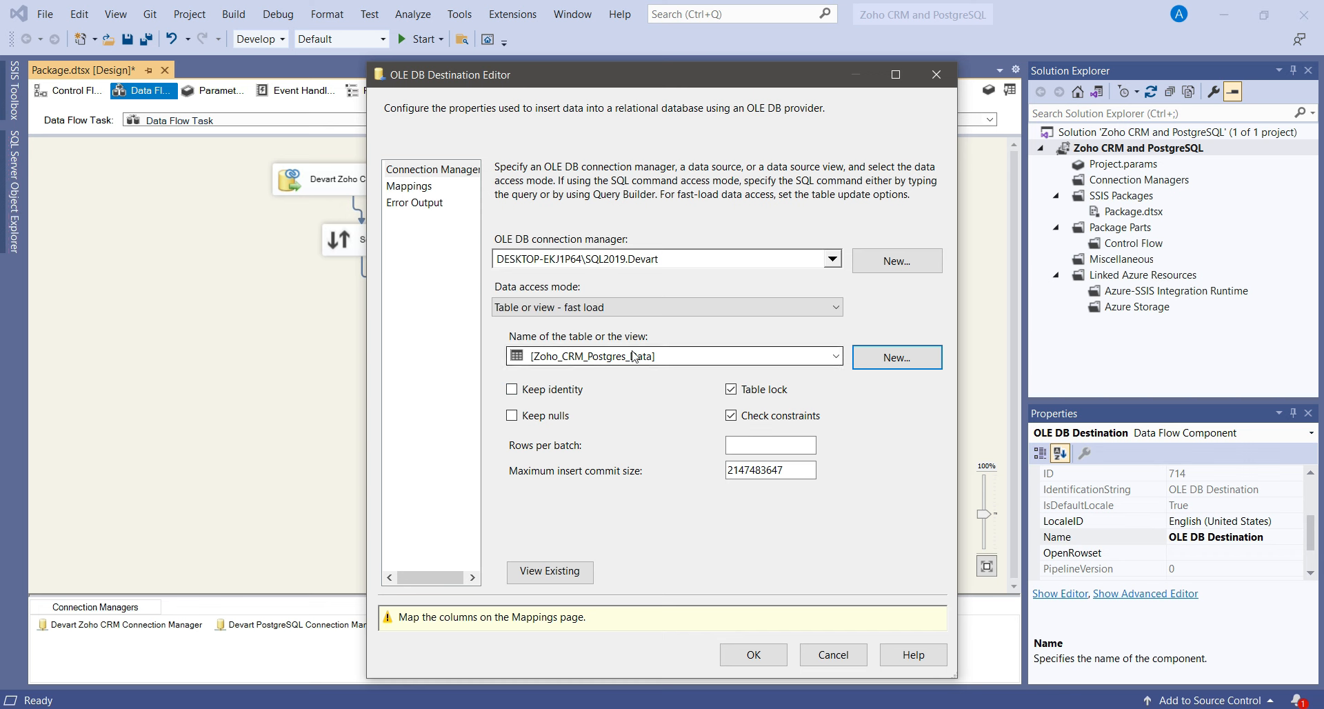
- Map the Data Conversion.UserName input column to the UserName destination column and accept the OLE DB Destination settings
click(413, 192)
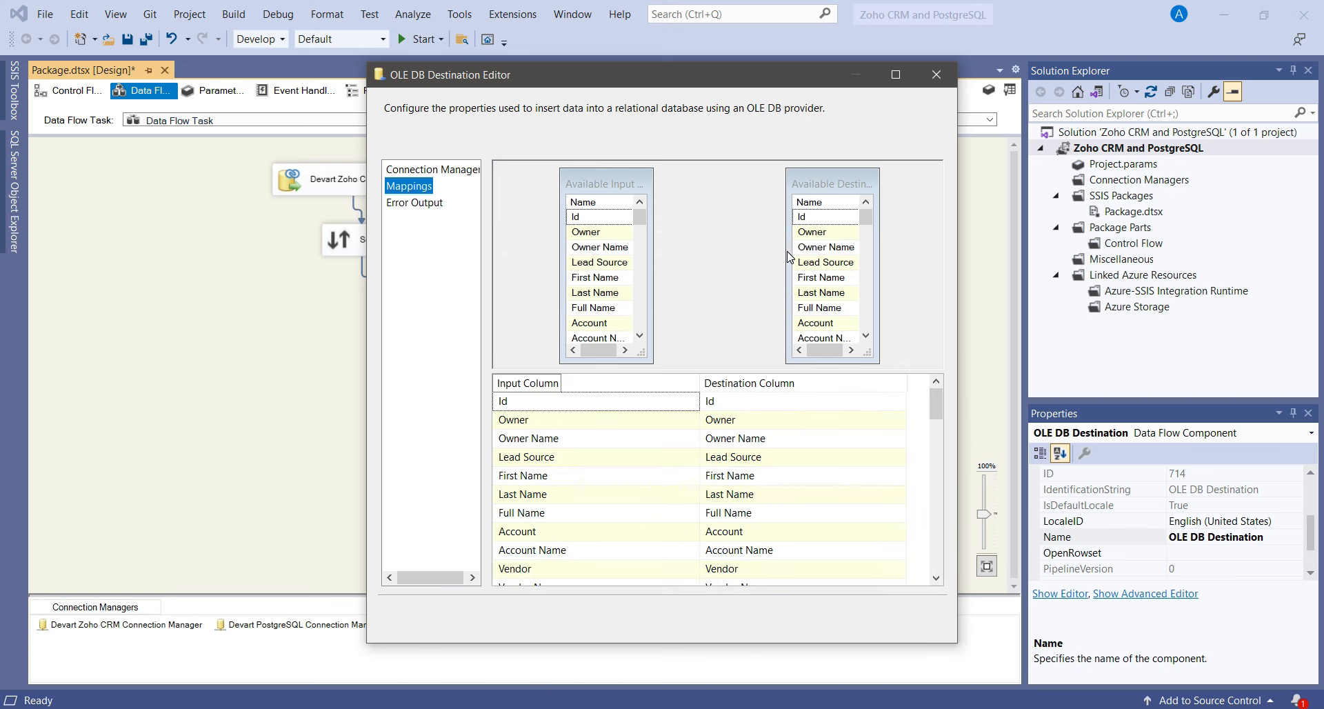
click(896, 75)
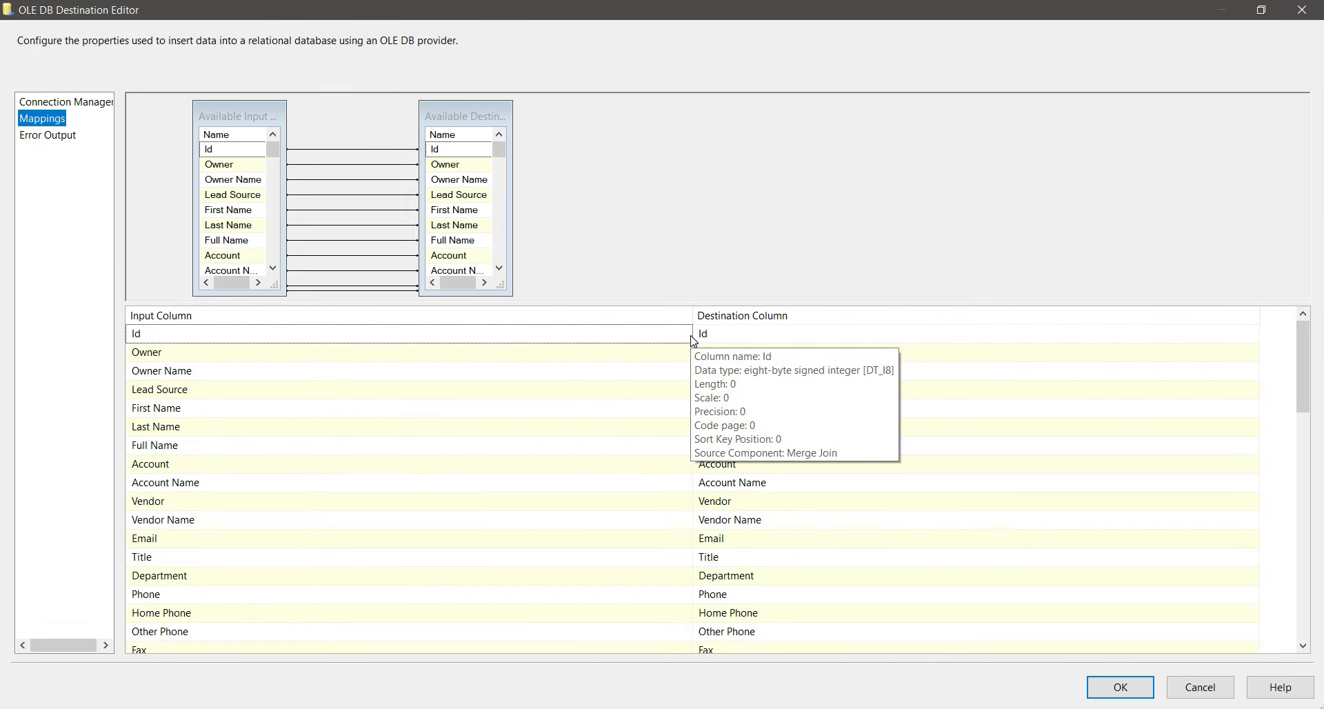
scroll(850, 460, down, 4)
scroll(851, 460, down, 10)
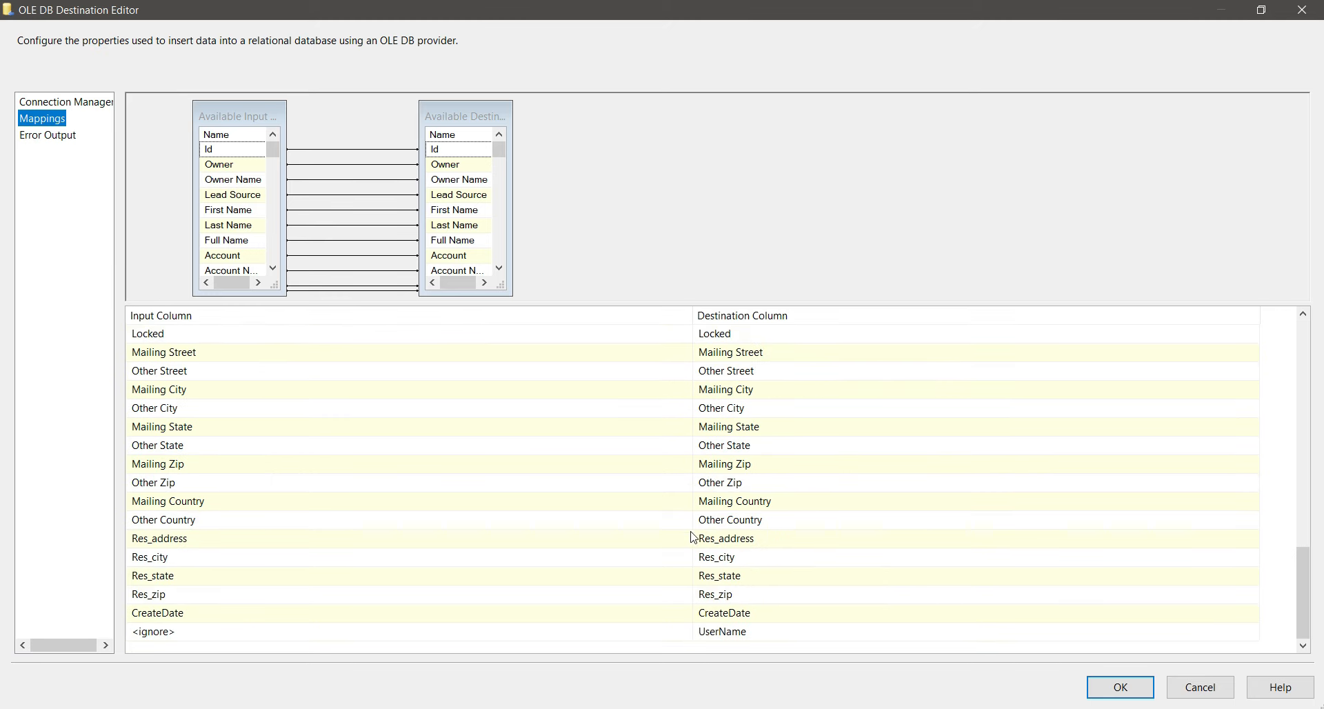
click(630, 632)
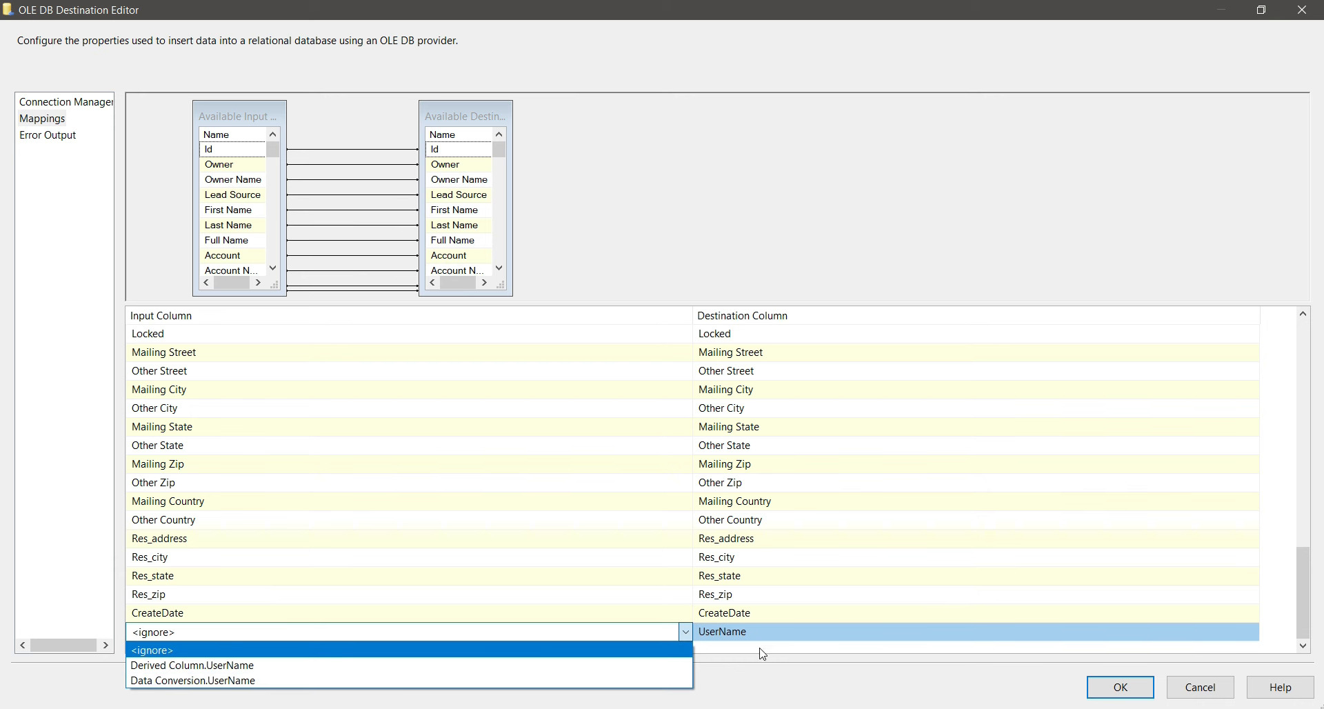
click(580, 680)
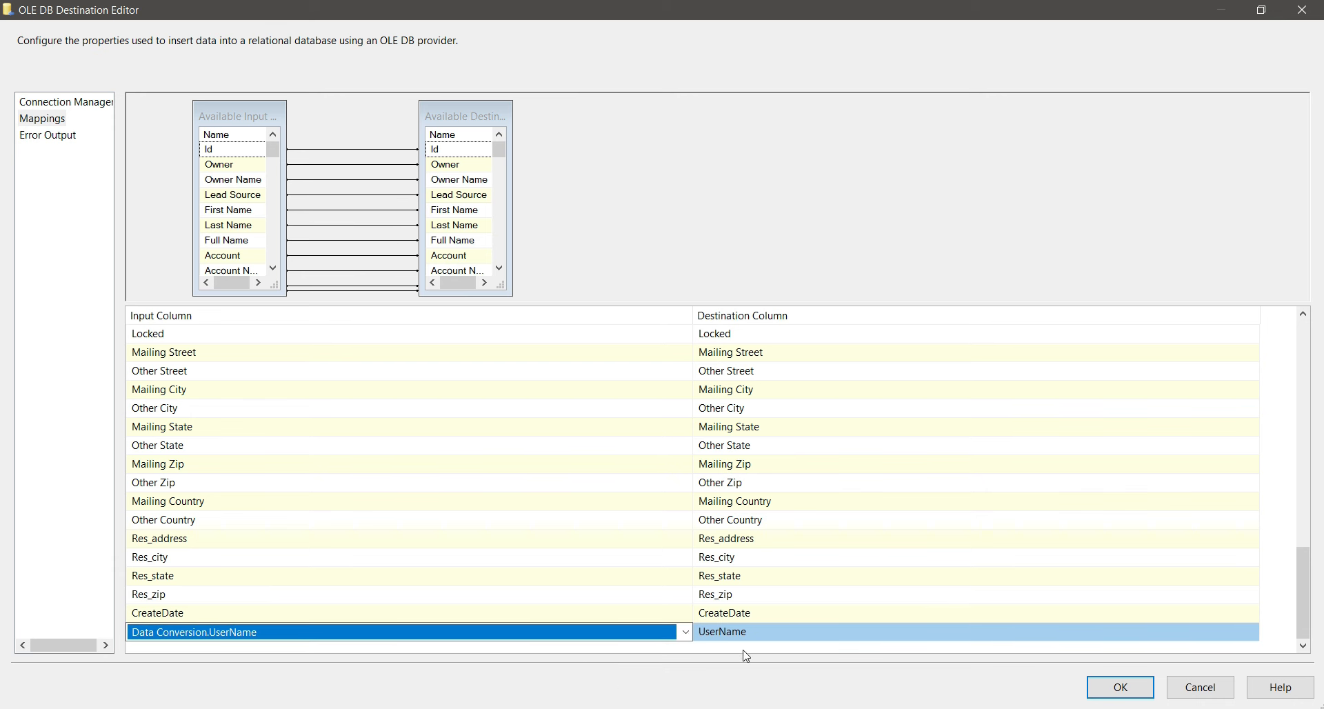
click(750, 633)
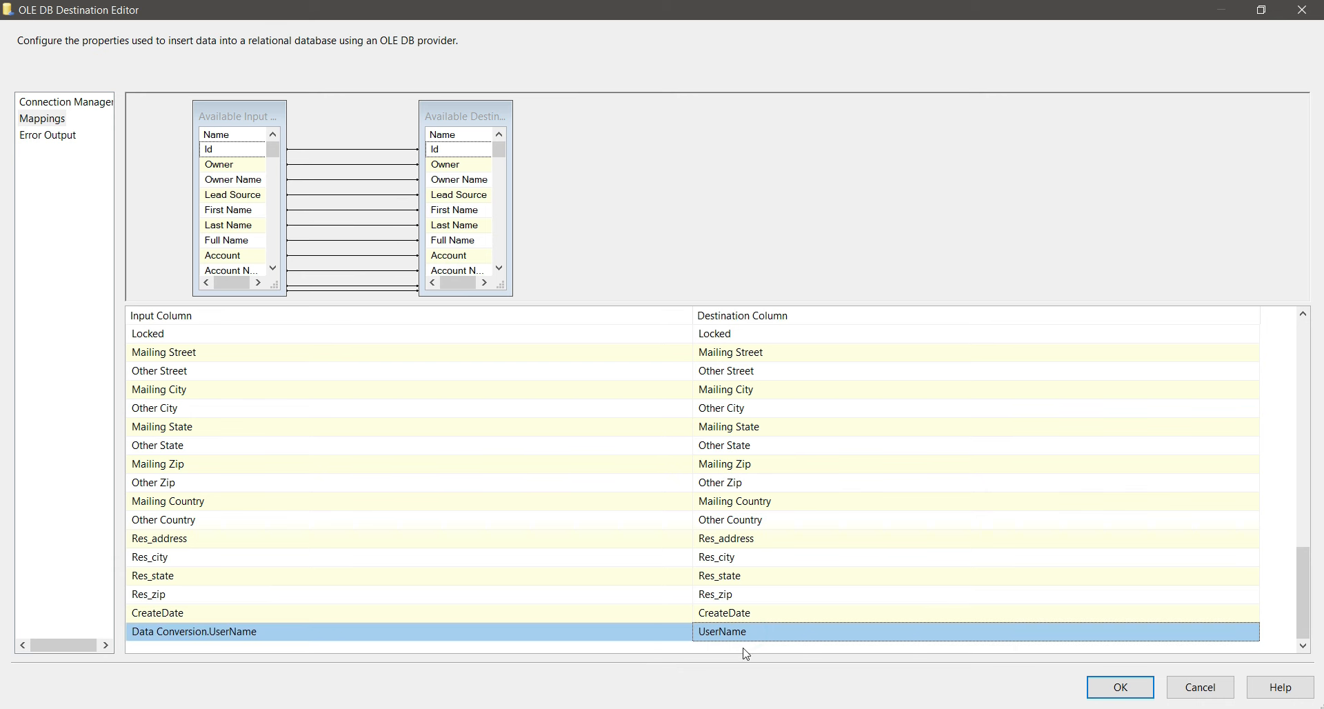
mouse_move(775, 646)
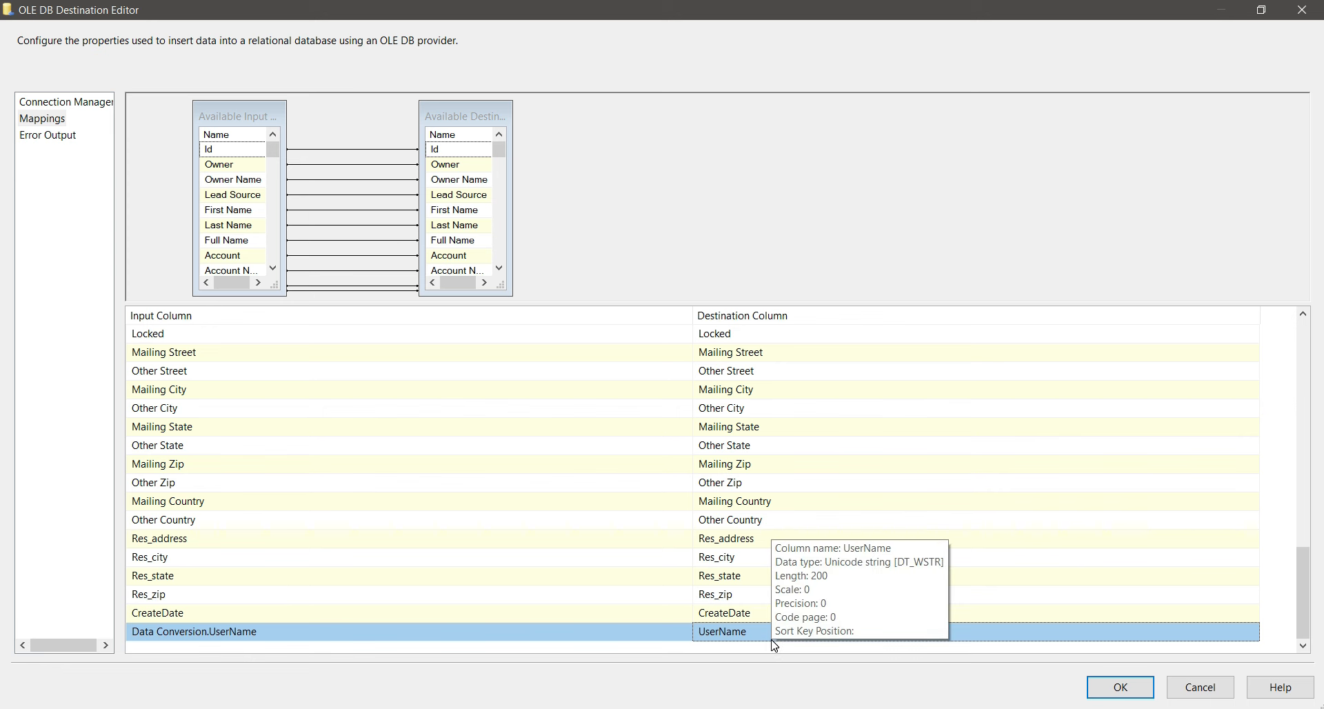
click(1106, 686)
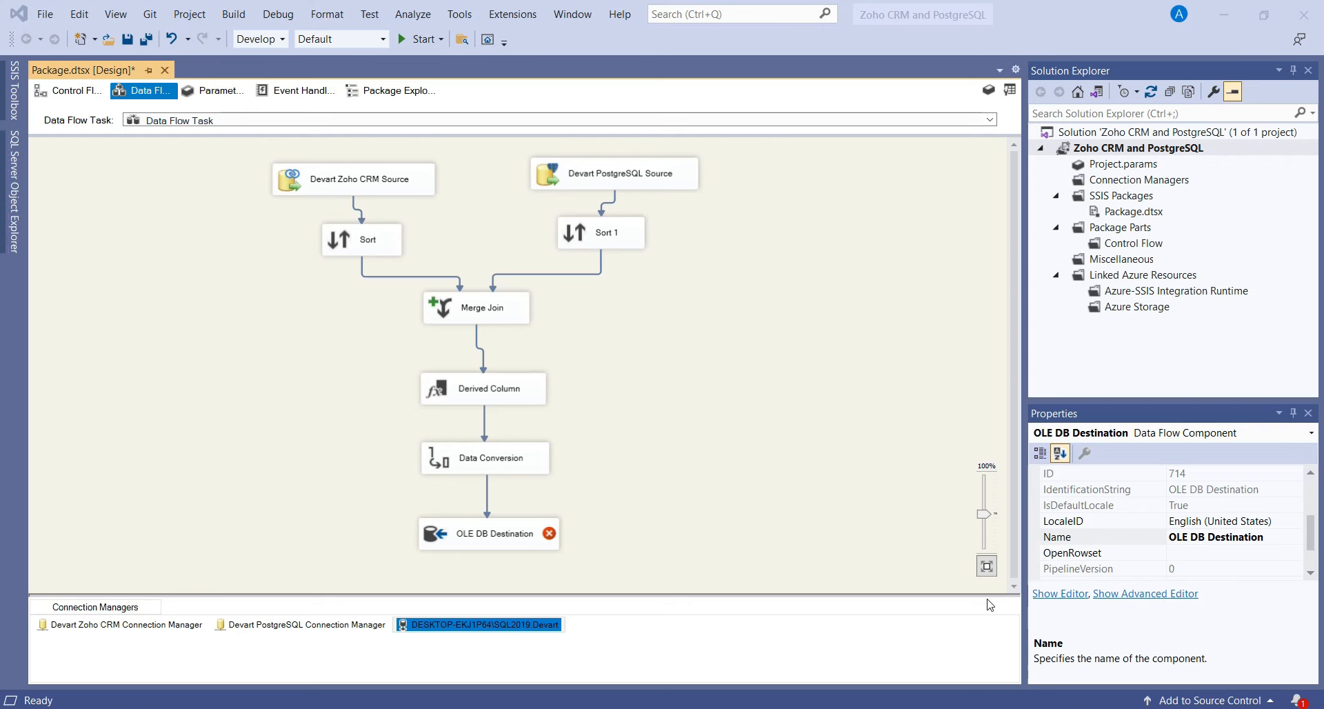
click(677, 461)
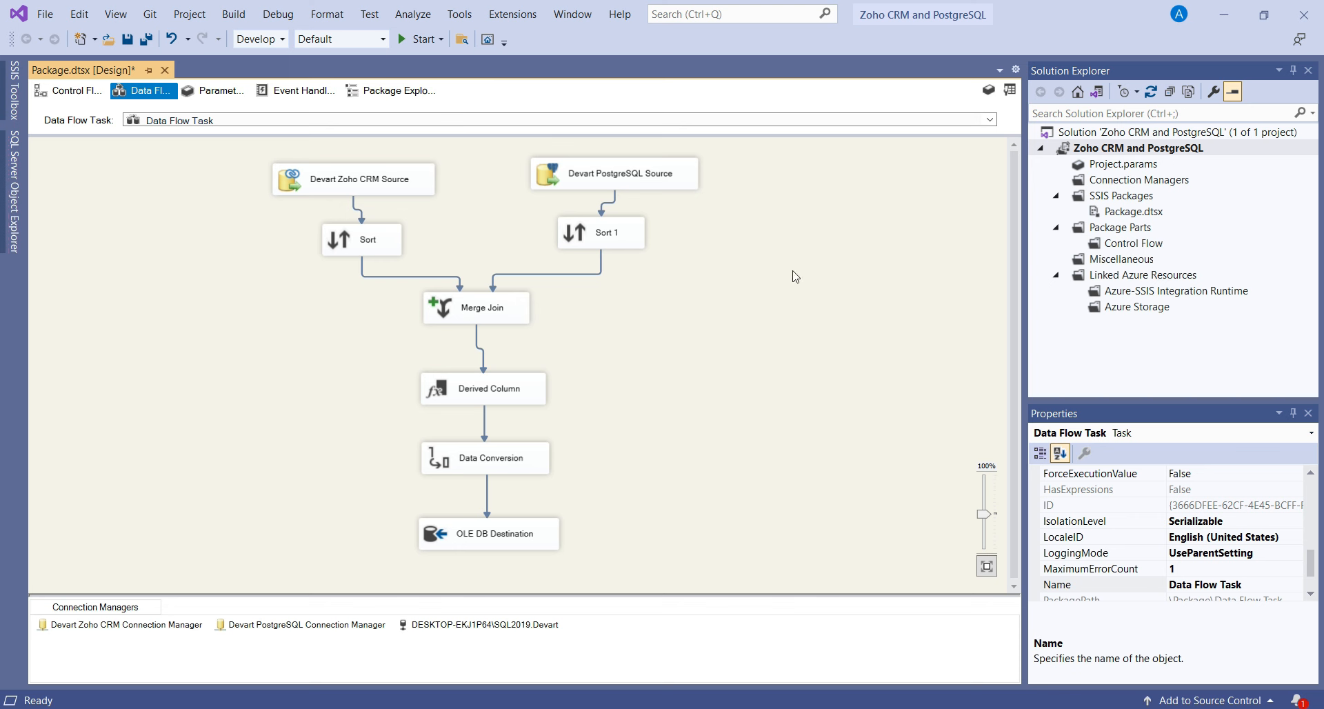
- Run the package and check the execution status of every data flow component
click(418, 39)
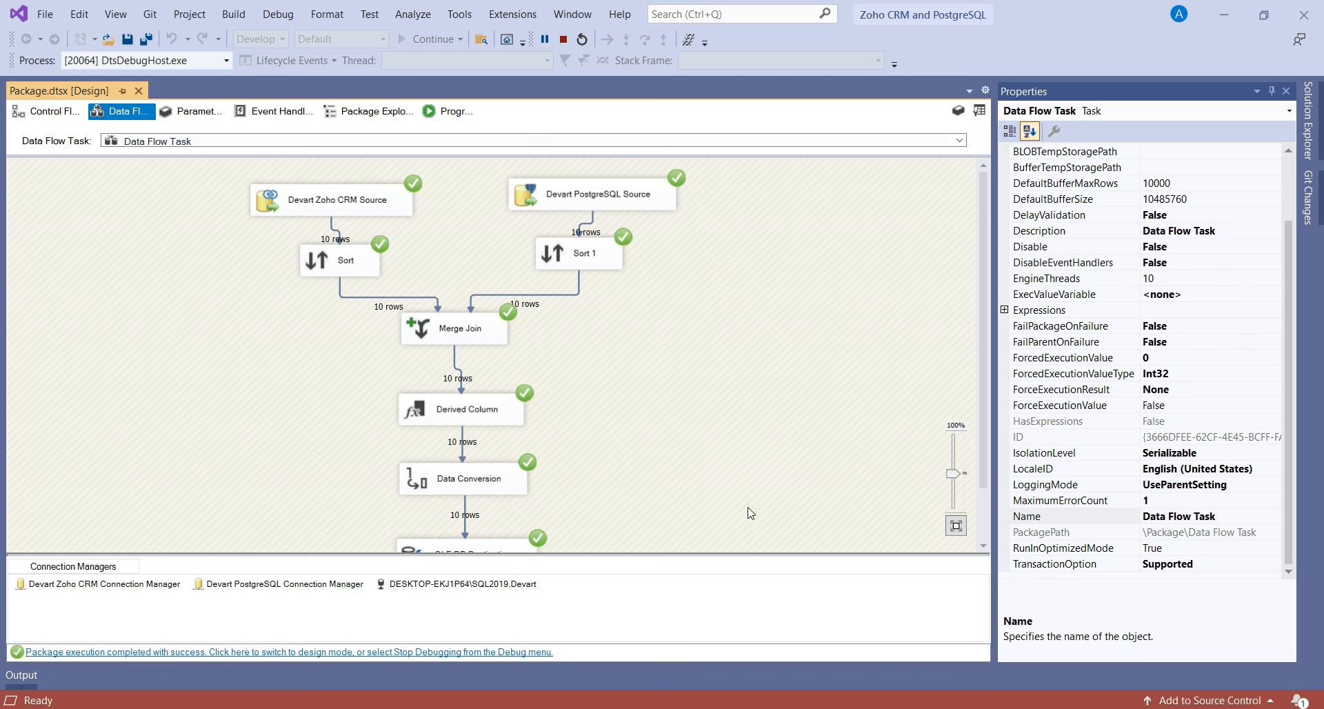
scroll(698, 396, down, 2)
scroll(699, 397, up, 2)
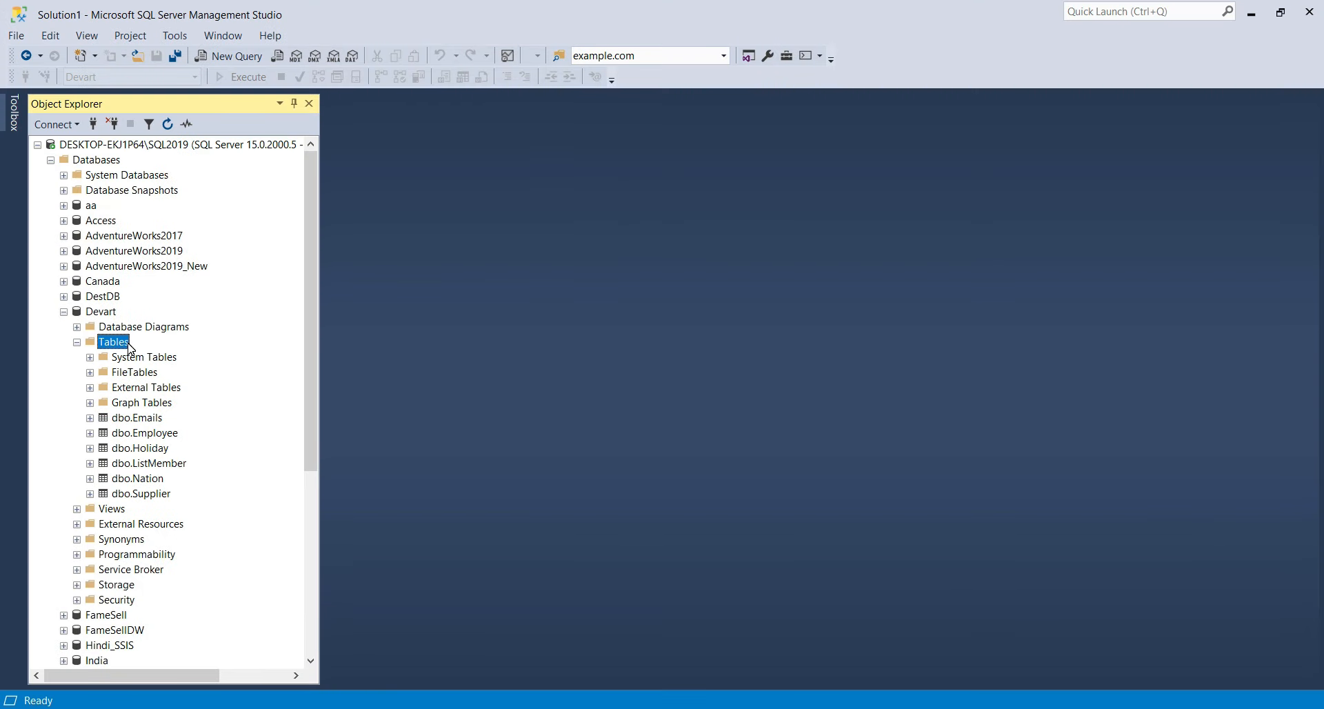
- Switch to SQL Server Management Studio, refresh the Devart database's tables and select the top 1000 rows of dbo.Zoho_CRM_Postgres_Data
right_click(128, 347)
click(201, 440)
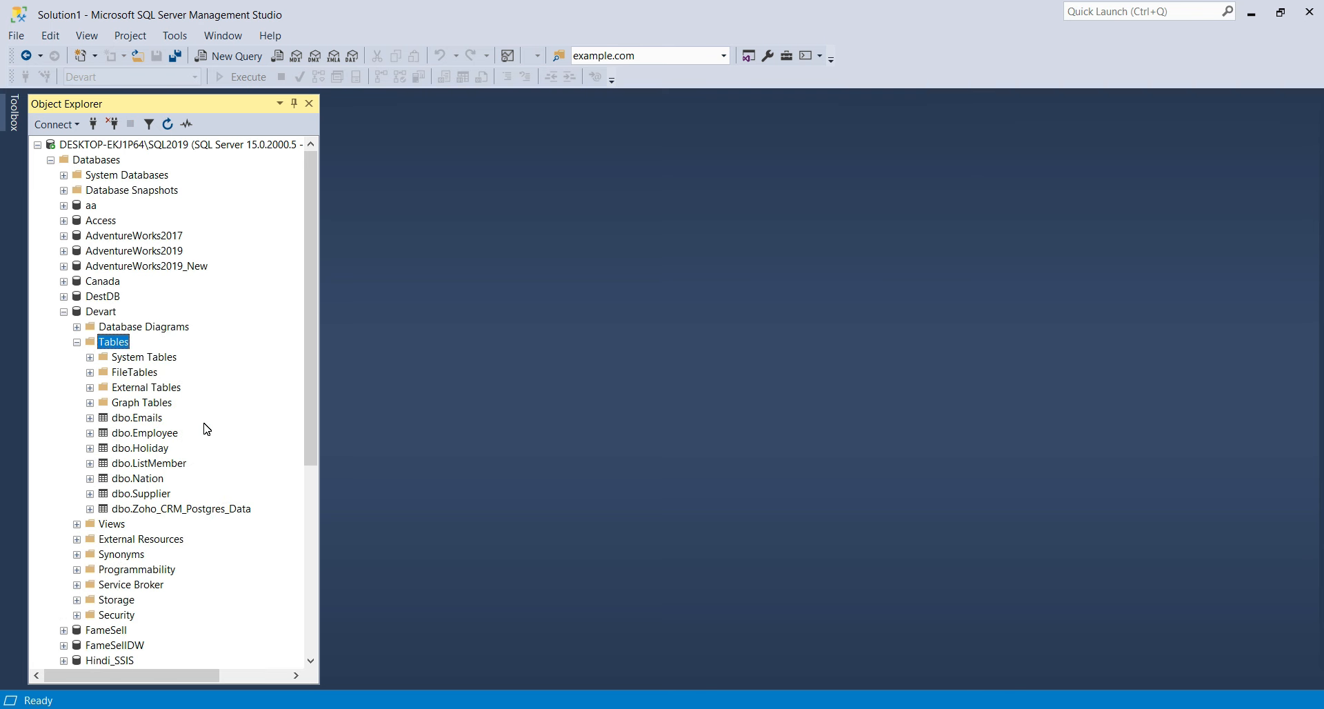
right_click(213, 512)
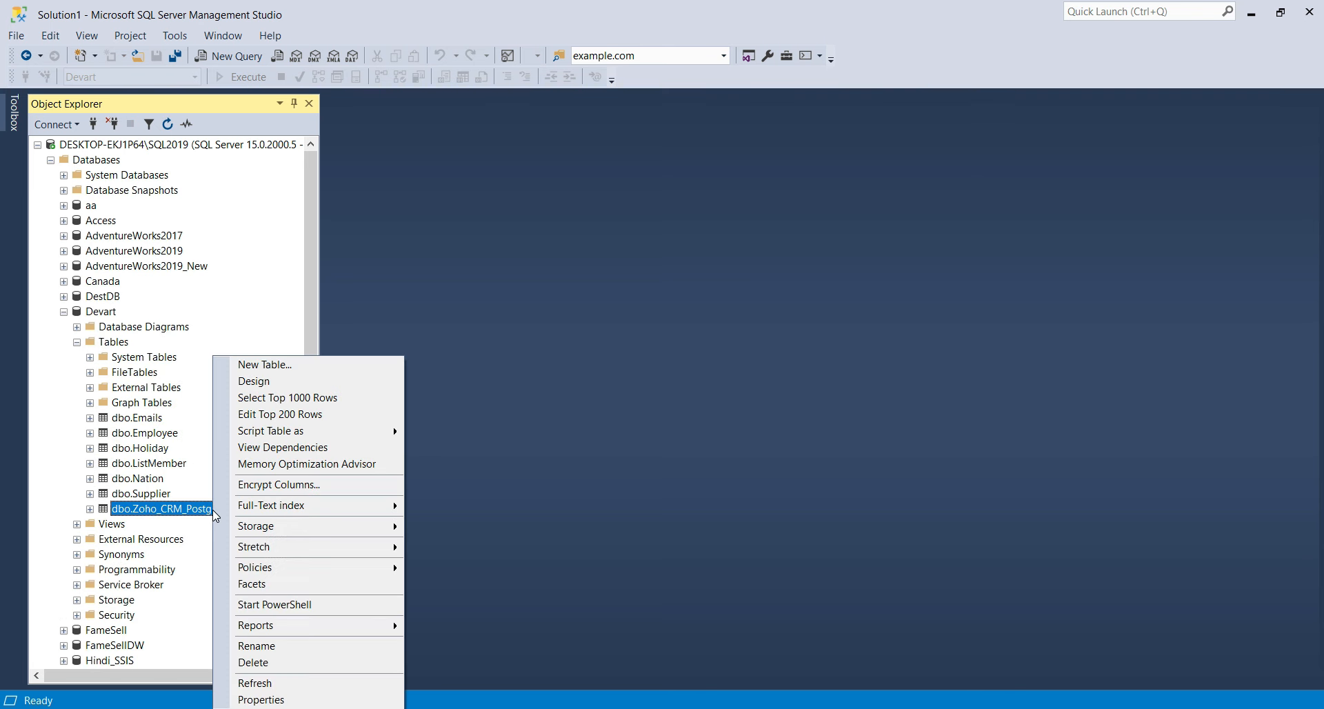
click(288, 398)
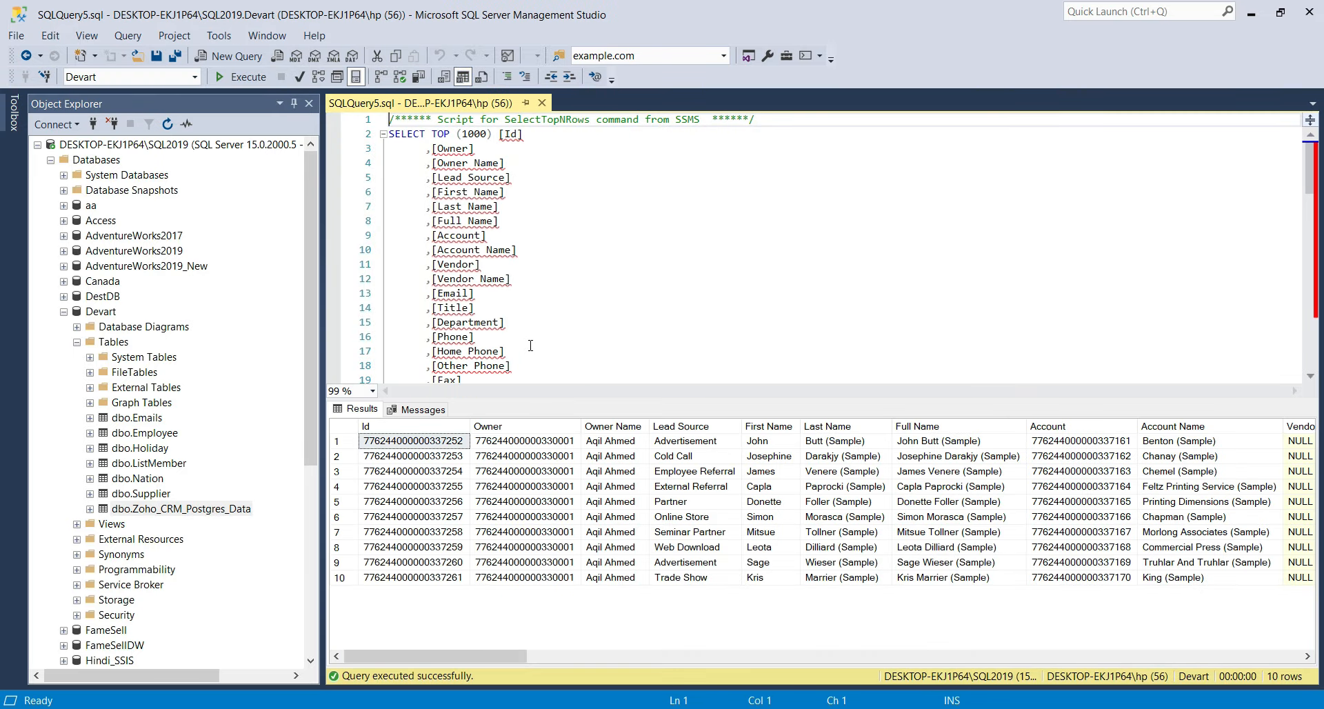
- Examine the query results for the Zoho CRM columns, the PostgreSQL Res_address to Res_zip columns, and the derived CreateDate and UserName columns
drag(469, 653, 1259, 678)
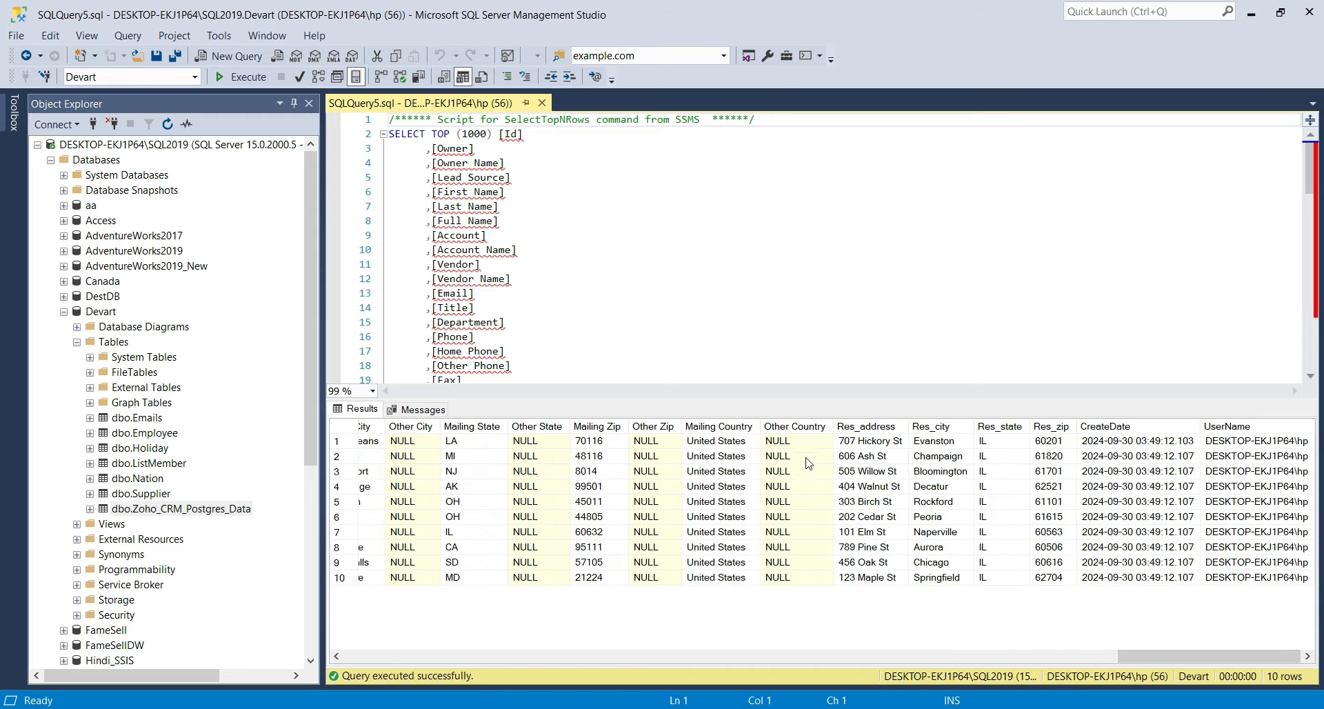
drag(803, 441, 521, 549)
drag(895, 445, 1056, 575)
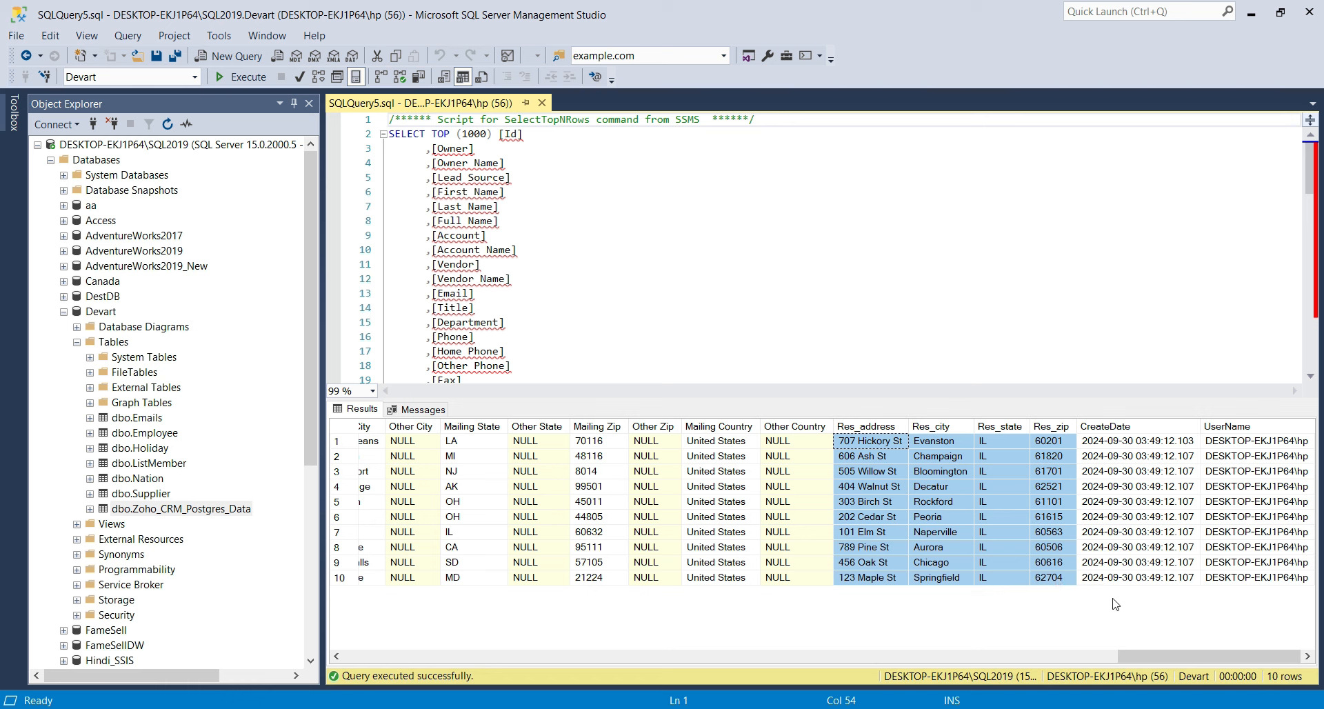
click(1131, 547)
drag(1110, 442, 1123, 578)
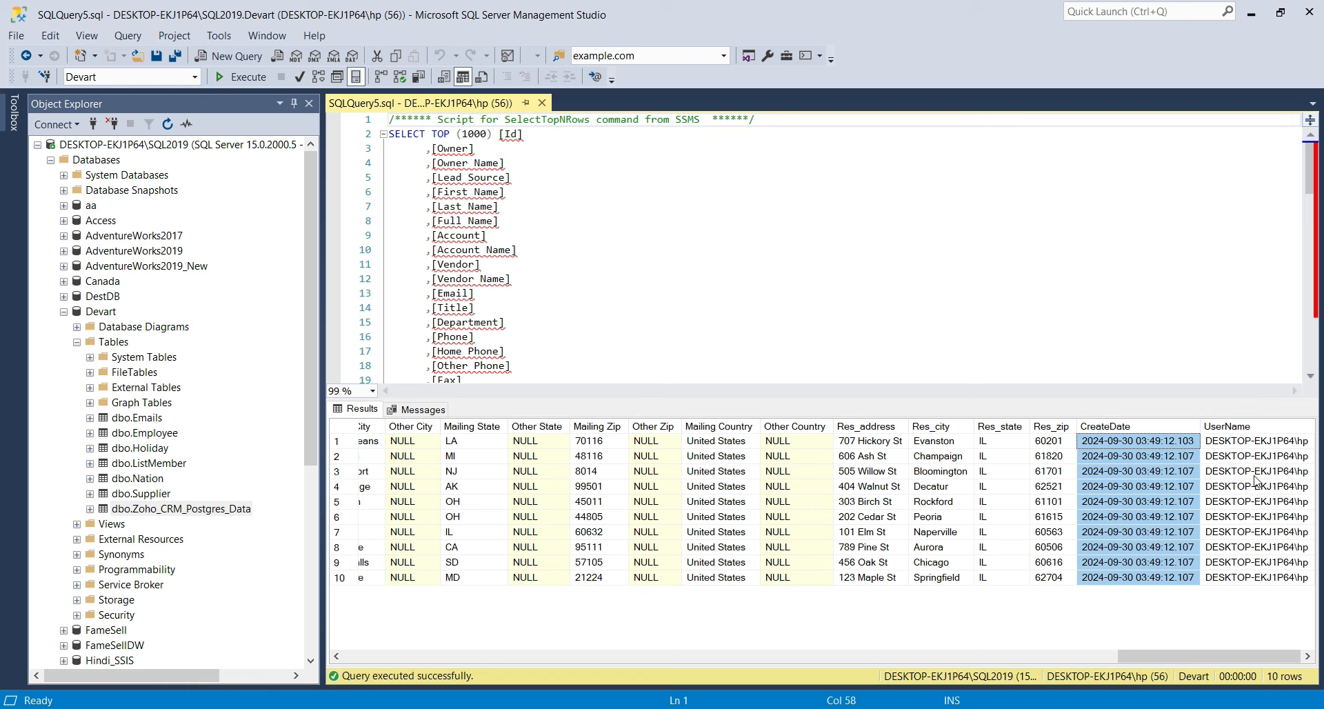
drag(1261, 442, 1271, 585)
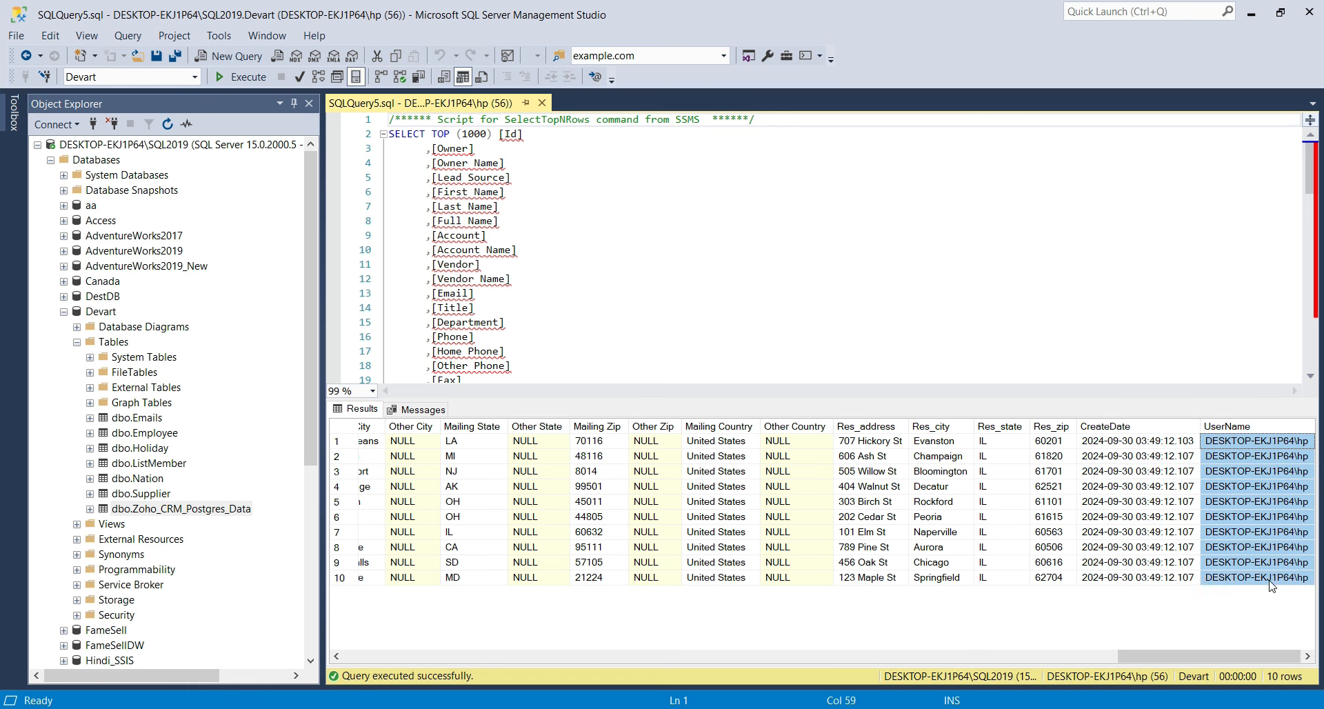